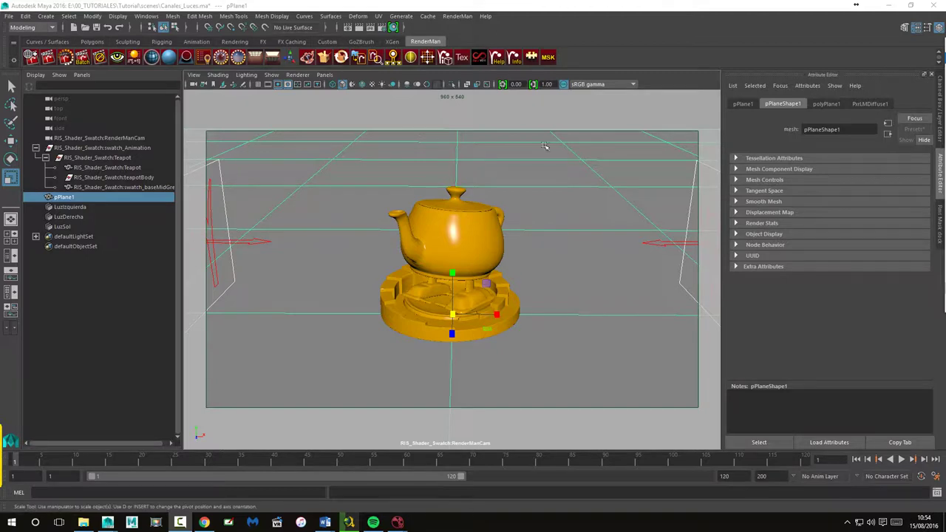
# Step: Select the teapot and inspect its PxrDisney material settings
pyautogui.scroll(-3, 560, 211)
pyautogui.scroll(-2, 556, 215)
pyautogui.scroll(1, 529, 234)
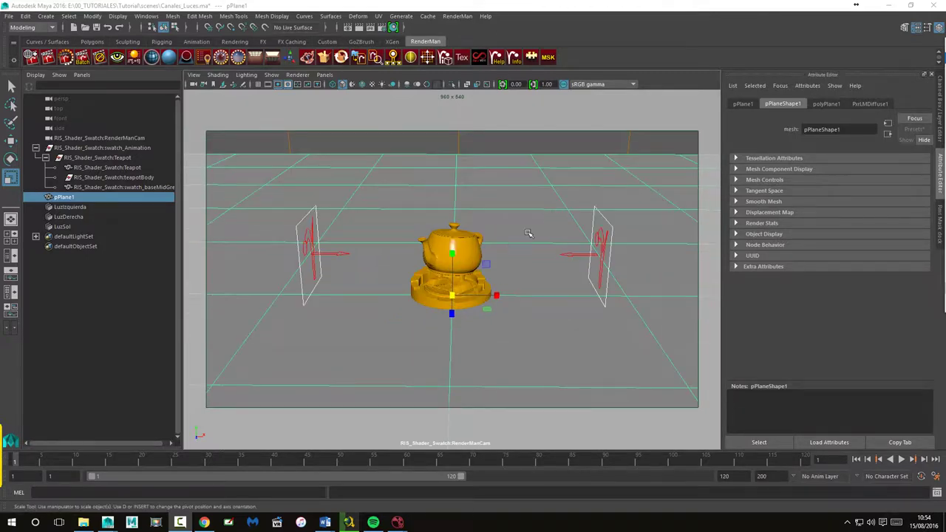
pyautogui.click(477, 244)
pyautogui.click(912, 103)
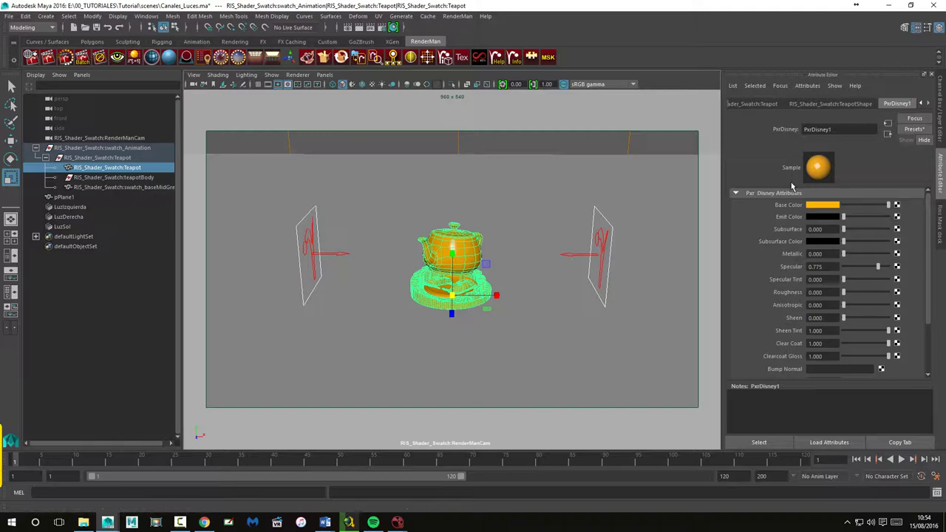
# Step: Compare the settings of the LuzIzquierda, LuzDerecha and LuzSol lights
pyautogui.click(318, 255)
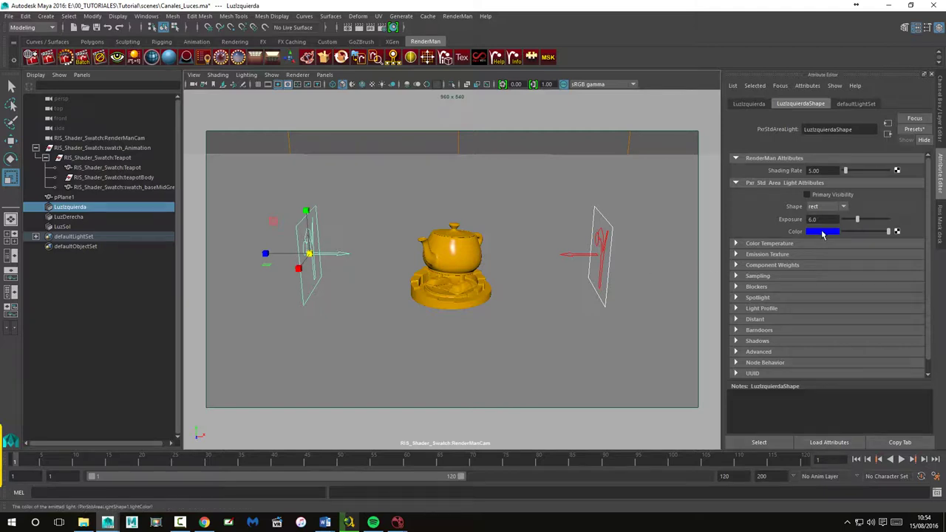
pyautogui.click(606, 253)
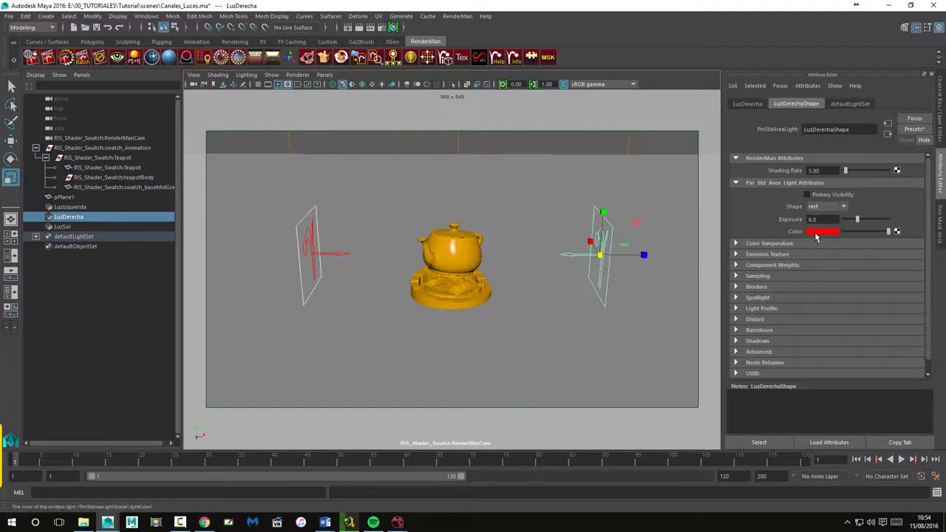
pyautogui.moveTo(433, 131); pyautogui.dragTo(473, 149)
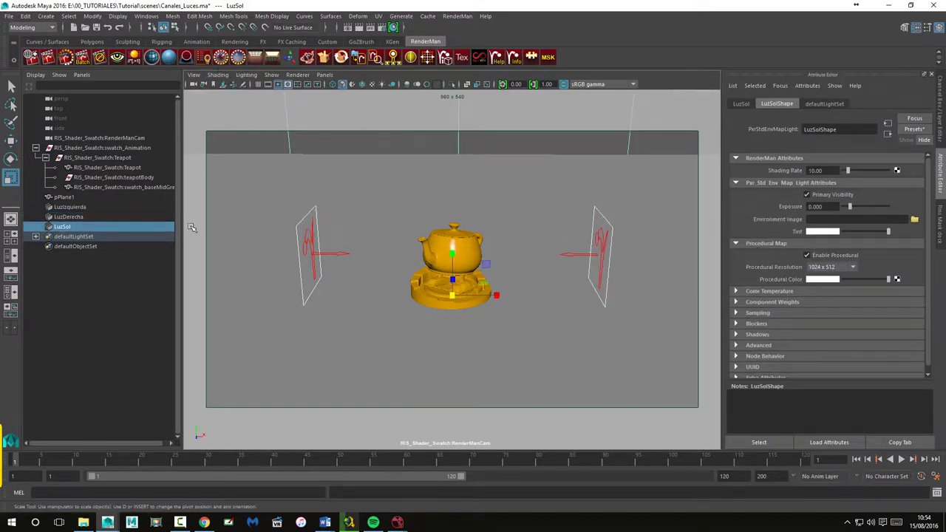
pyautogui.click(65, 206)
pyautogui.click(65, 216)
pyautogui.click(65, 226)
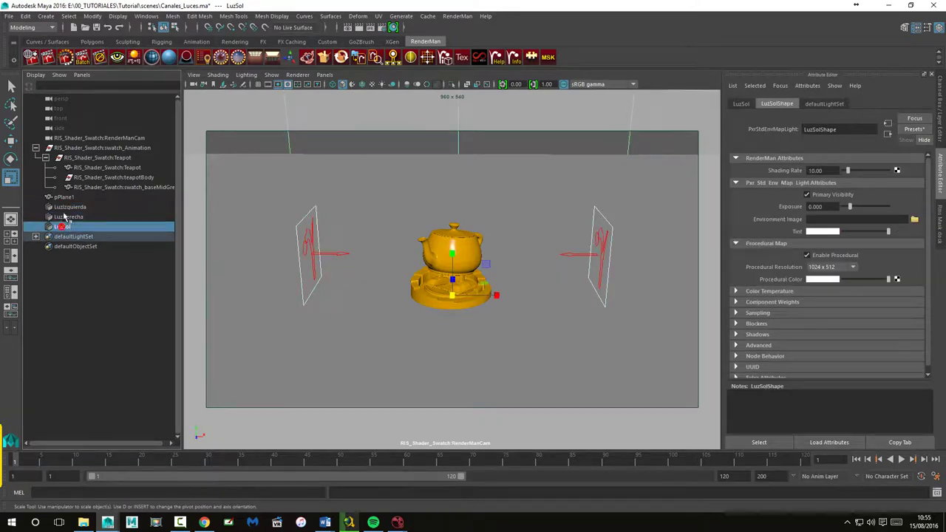
pyautogui.click(65, 207)
pyautogui.click(65, 217)
pyautogui.click(65, 226)
# Step: Render the teapot scene with RenderMan, then close the finished render view
pyautogui.scroll(1, 490, 263)
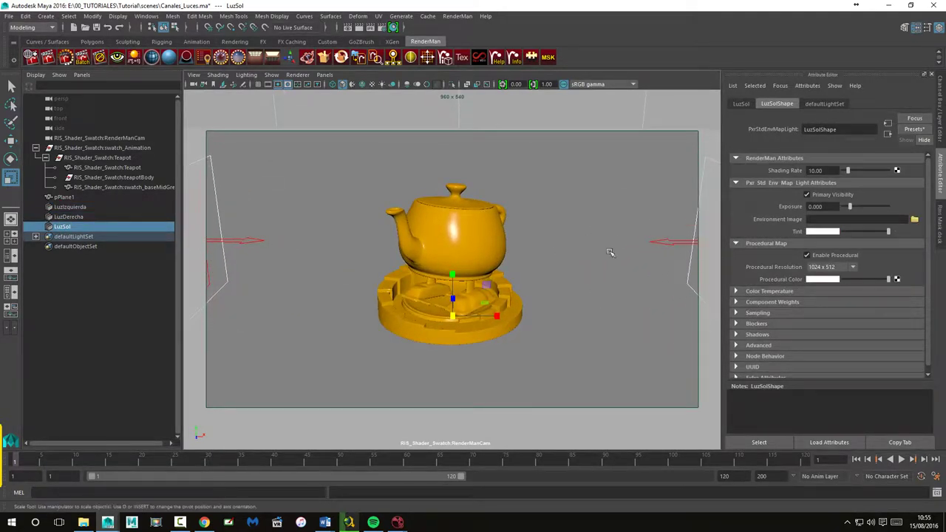
pyautogui.scroll(1, 555, 251)
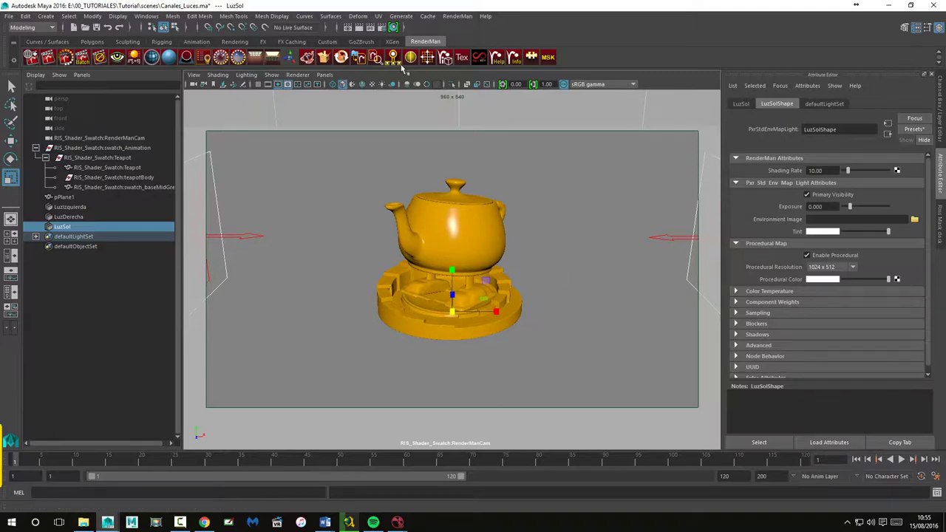
pyautogui.click(371, 28)
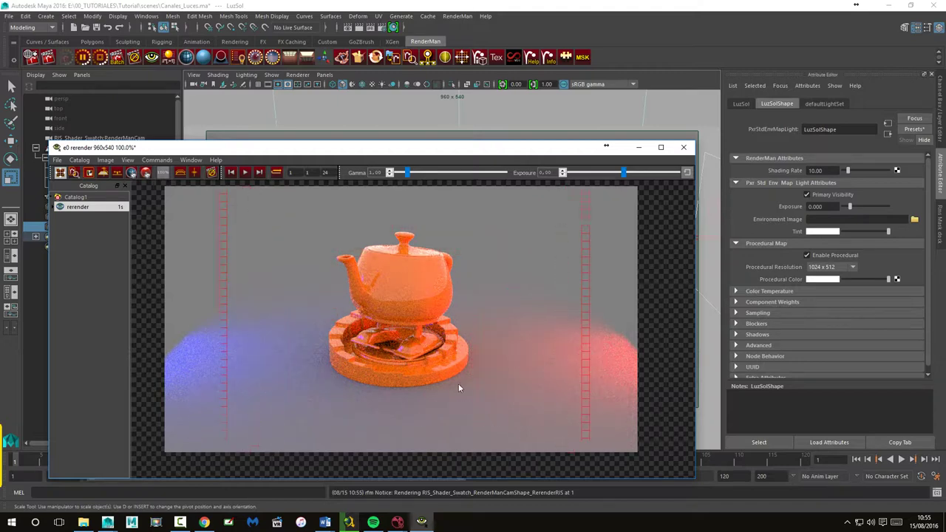
pyautogui.click(685, 148)
pyautogui.click(495, 275)
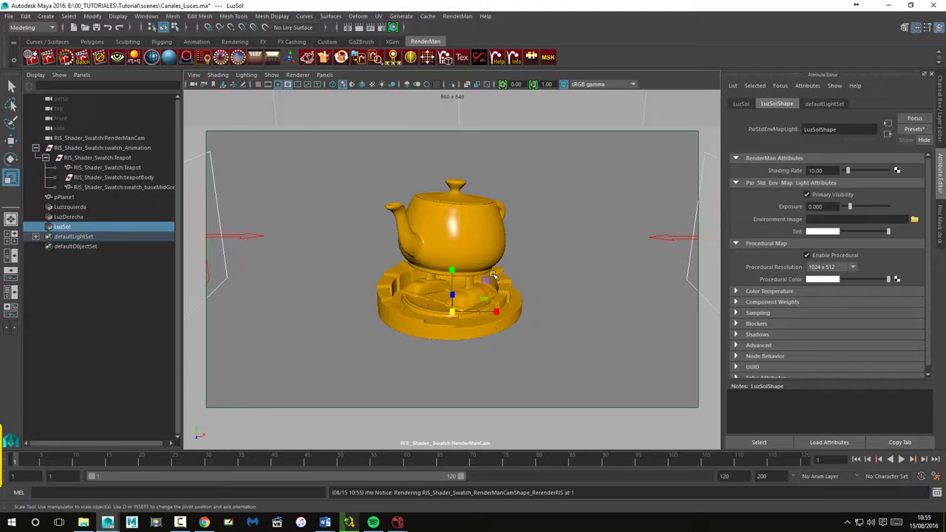
# Step: In the RenderMan lighting panel, create a light set for LuzIzquierda named LuzIzquierda1
pyautogui.click(205, 59)
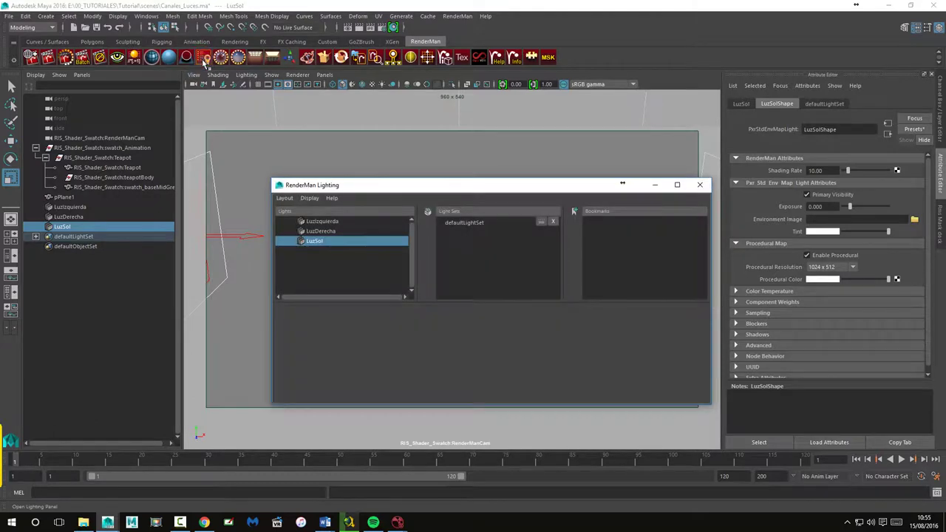
pyautogui.moveTo(389, 179); pyautogui.dragTo(388, 164)
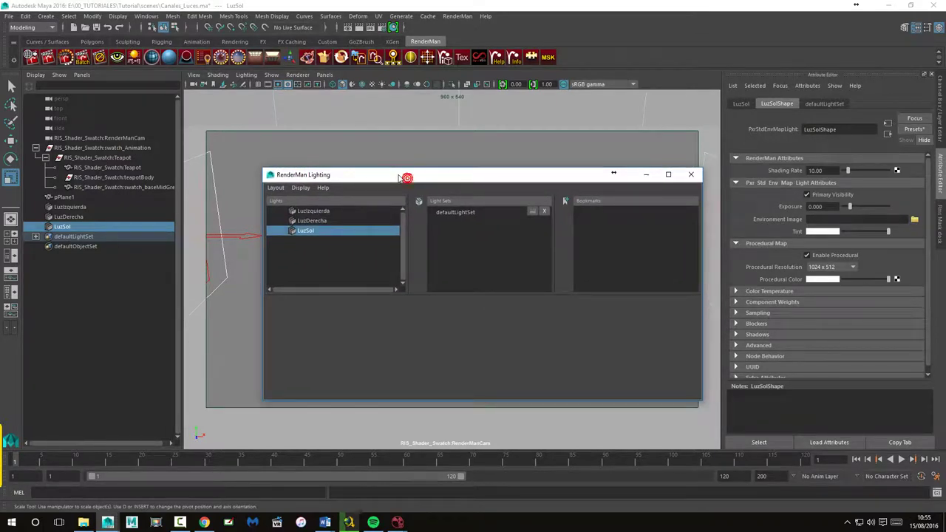
pyautogui.click(324, 212)
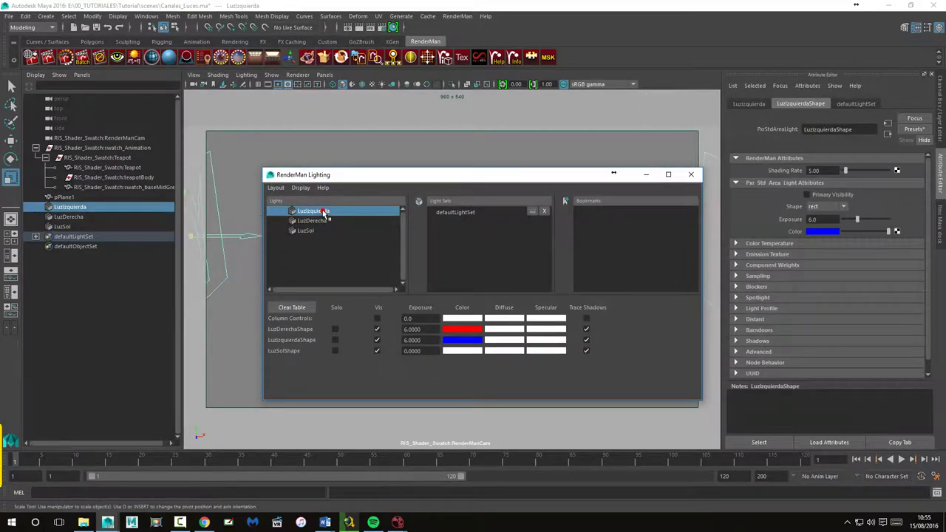
pyautogui.click(419, 203)
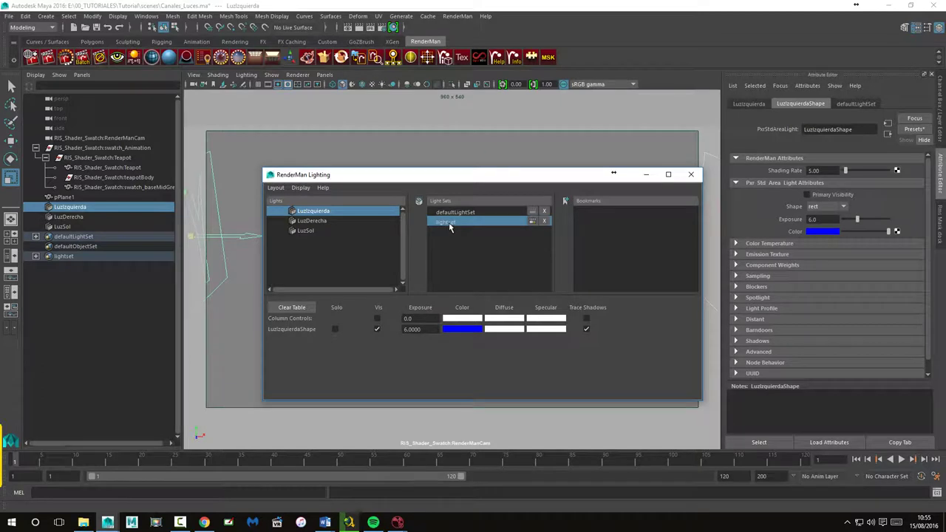
pyautogui.doubleClick(449, 221)
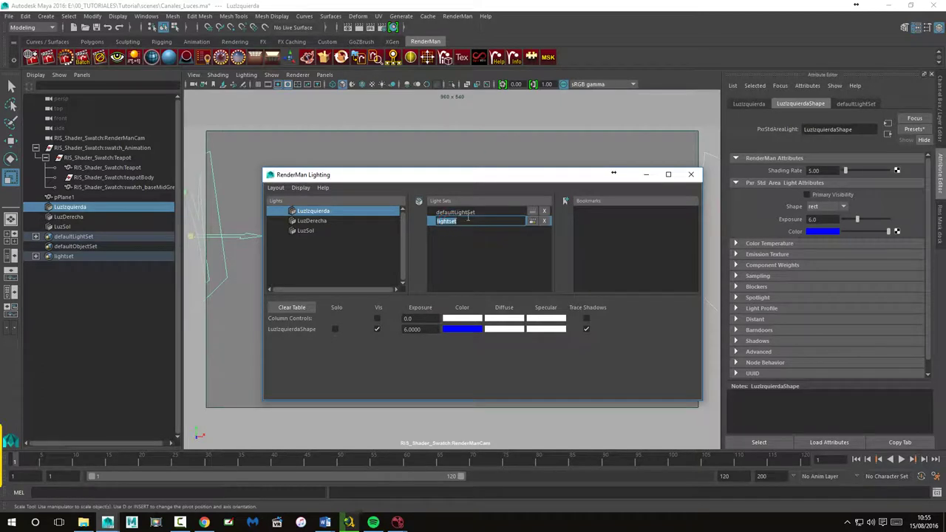
pyautogui.write('LuzIzquierda')
pyautogui.press('Return')
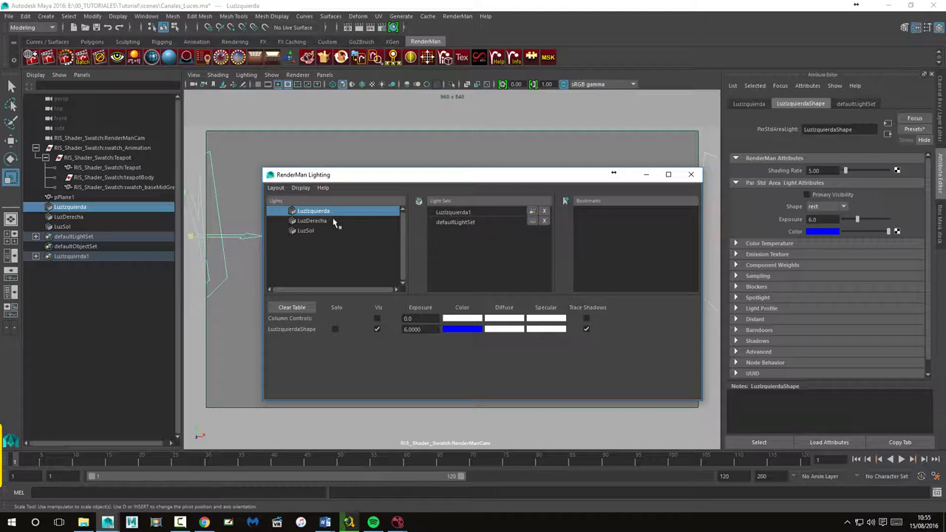
pyautogui.click(326, 222)
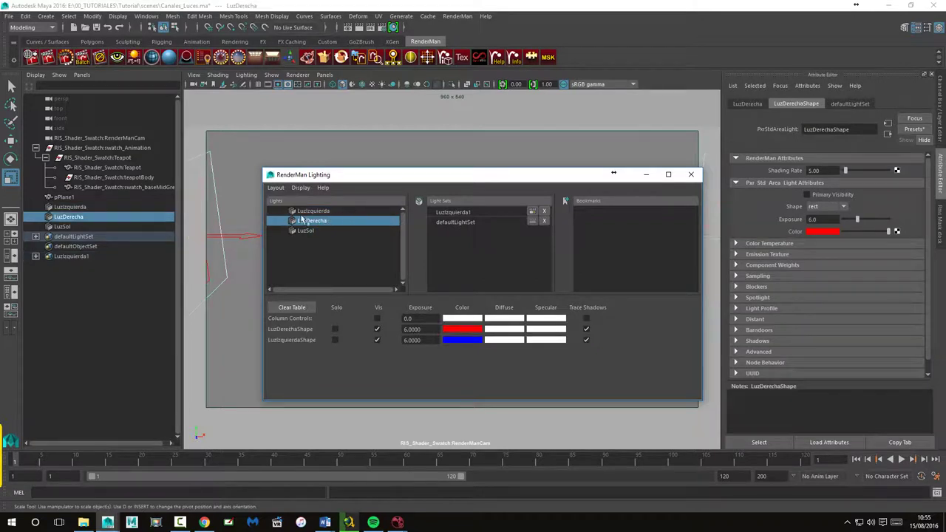
# Step: Create a light set for LuzDerecha and rename it LuzDerecha1
pyautogui.click(418, 202)
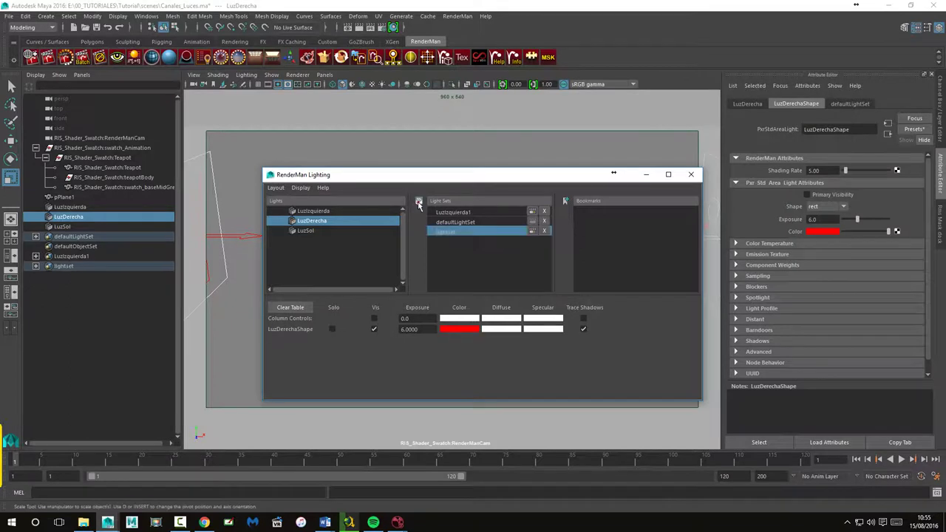
pyautogui.doubleClick(462, 231)
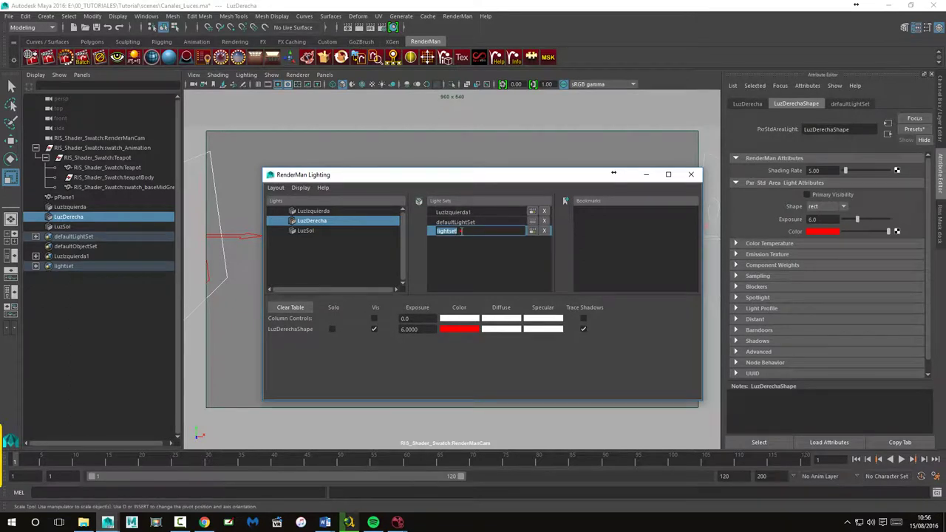
pyautogui.write('LuzDerecha')
pyautogui.press('Return')
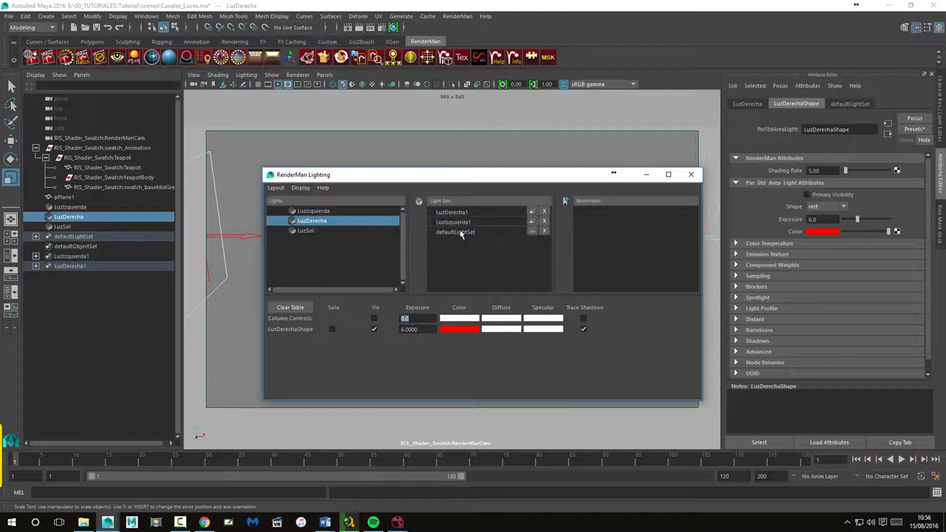
# Step: Create light set LuzSol1 for LuzSol and close the lighting panel
pyautogui.click(305, 232)
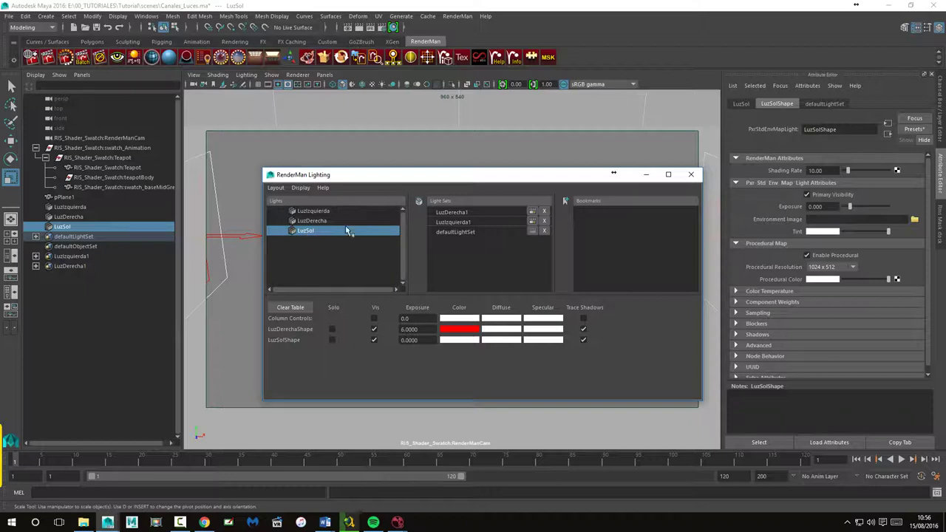
pyautogui.click(419, 203)
pyautogui.doubleClick(464, 241)
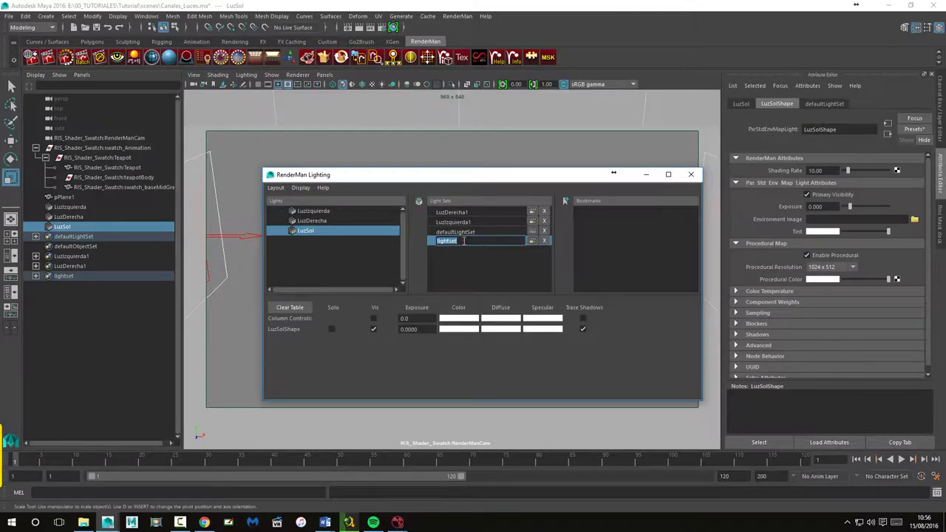
pyautogui.write('Lu')
pyautogui.write('zSol')
pyautogui.press('Return')
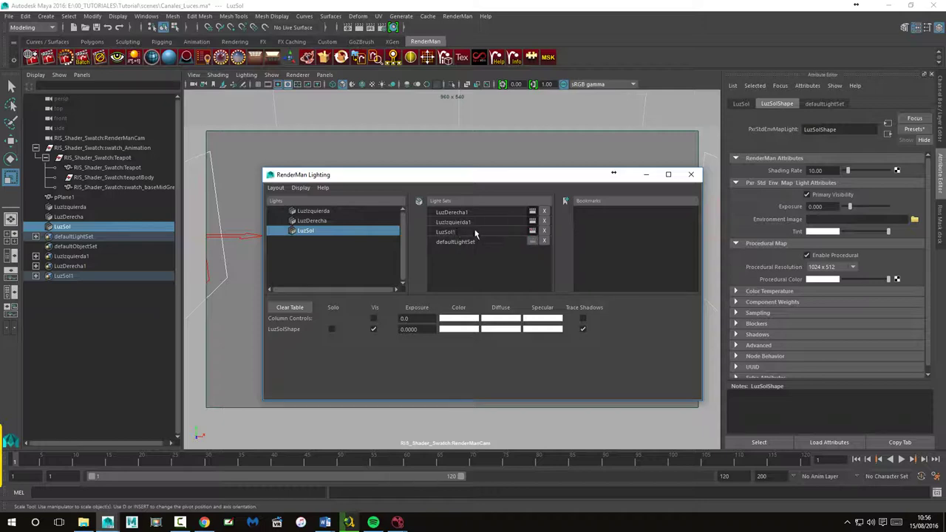
pyautogui.click(692, 176)
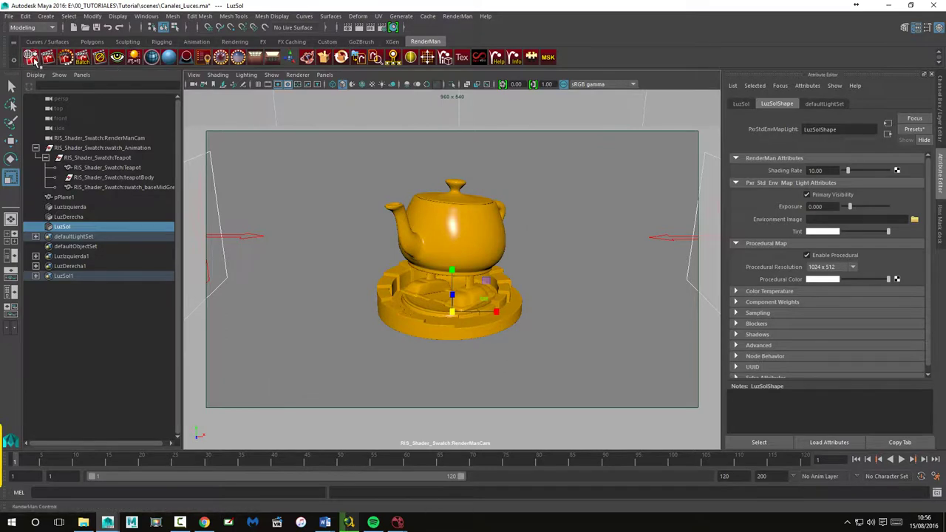
# Step: Open the RenderMan Controls and review the list of Final output channels
pyautogui.click(31, 59)
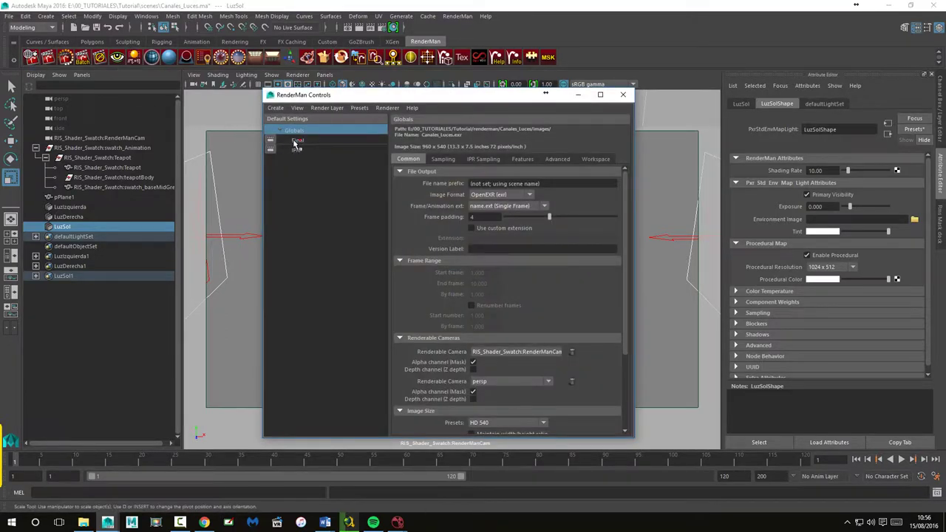
pyautogui.click(296, 141)
pyautogui.click(390, 135)
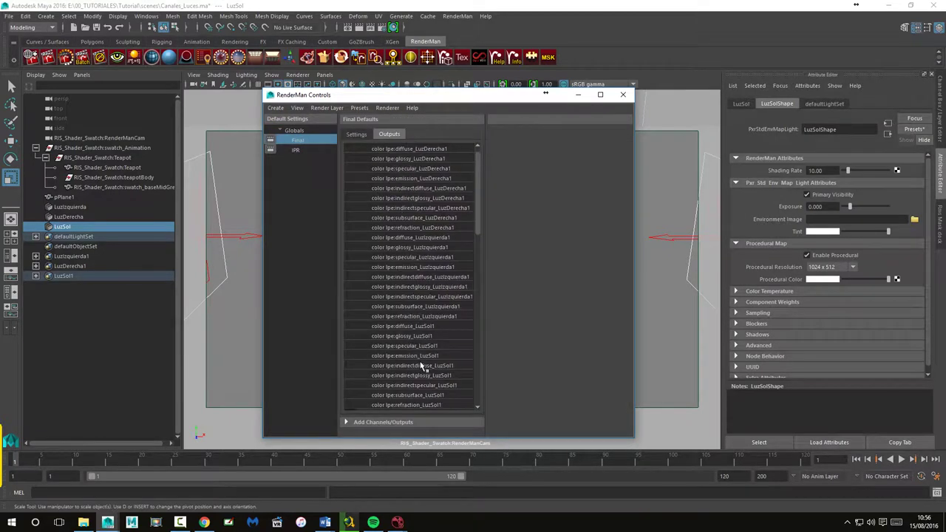
pyautogui.scroll(-2, 423, 362)
pyautogui.scroll(-2, 425, 360)
pyautogui.scroll(-2, 422, 356)
pyautogui.scroll(-2, 421, 353)
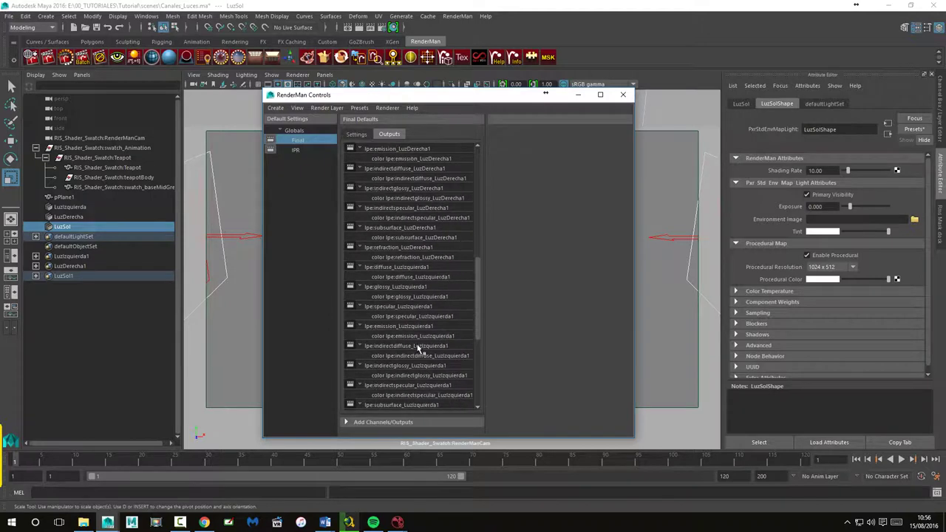
pyautogui.scroll(-2, 418, 348)
pyautogui.scroll(2, 418, 349)
pyautogui.scroll(2, 429, 348)
pyautogui.scroll(2, 422, 348)
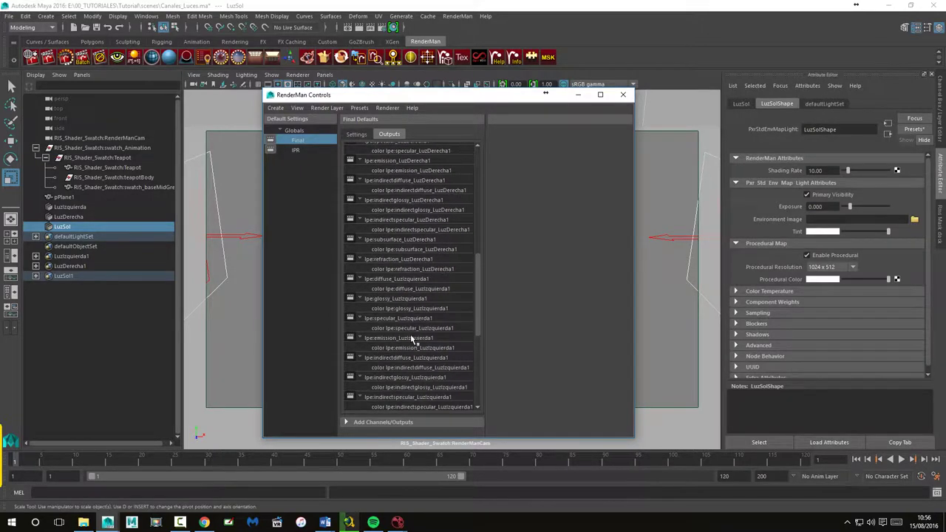
pyautogui.scroll(2, 412, 337)
pyautogui.scroll(2, 410, 334)
pyautogui.scroll(3, 410, 334)
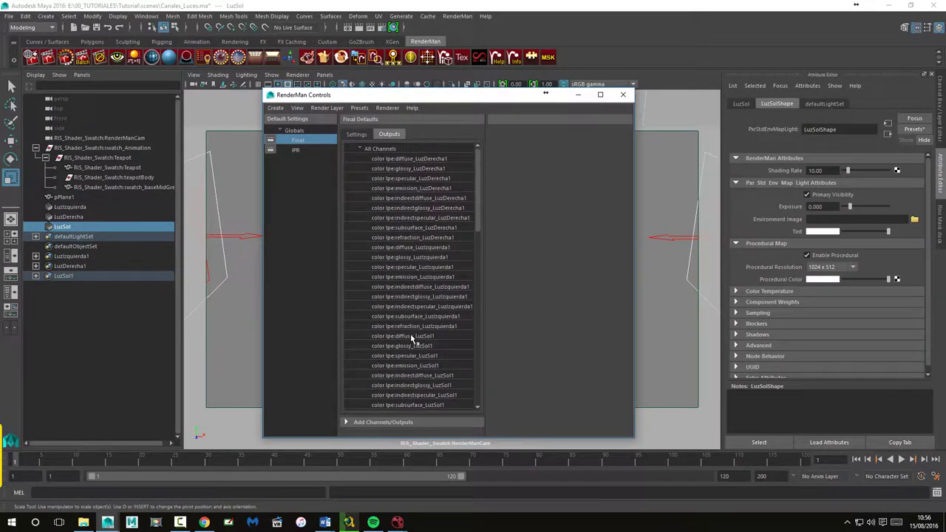
# Step: Delete the per-light output channels down through LuzSol1
pyautogui.click(411, 159)
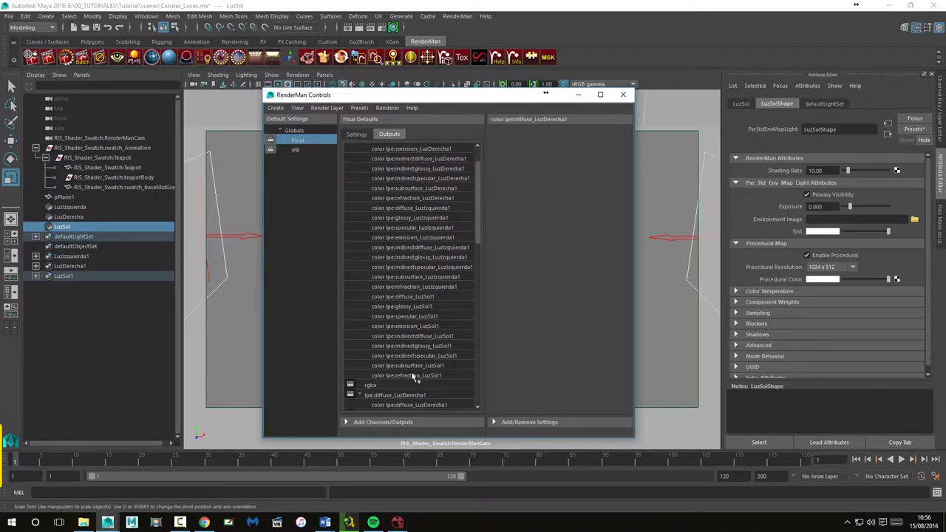
pyautogui.keyDown('shift'); pyautogui.click(412, 373); pyautogui.keyUp('shift')
pyautogui.rightClick(399, 293)
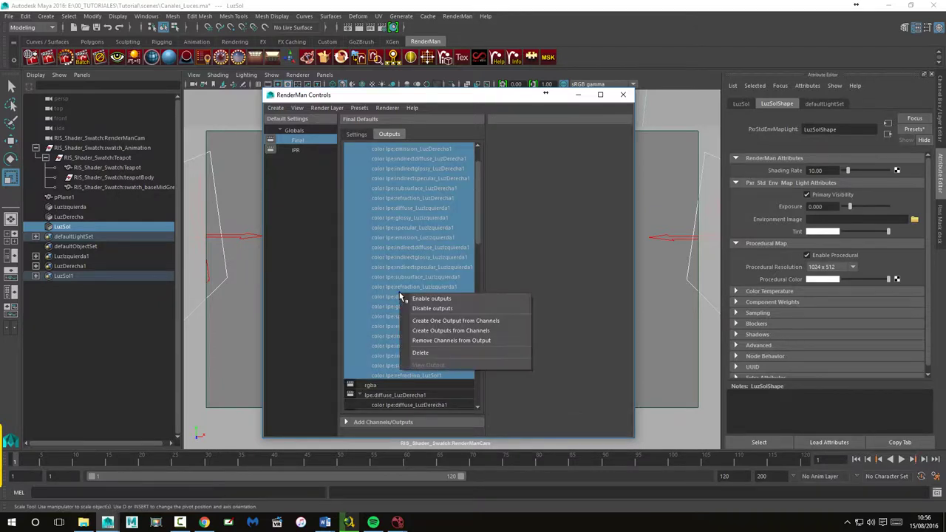
pyautogui.click(420, 351)
# Step: Delete all the empty output rows so only rgba remains
pyautogui.click(378, 160)
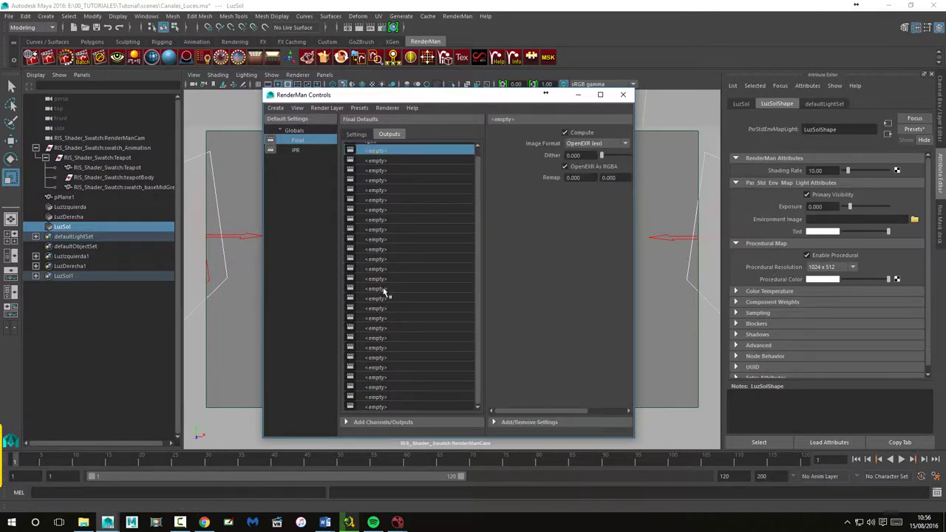
pyautogui.keyDown('shift'); pyautogui.click(378, 407); pyautogui.keyUp('shift')
pyautogui.rightClick(378, 408)
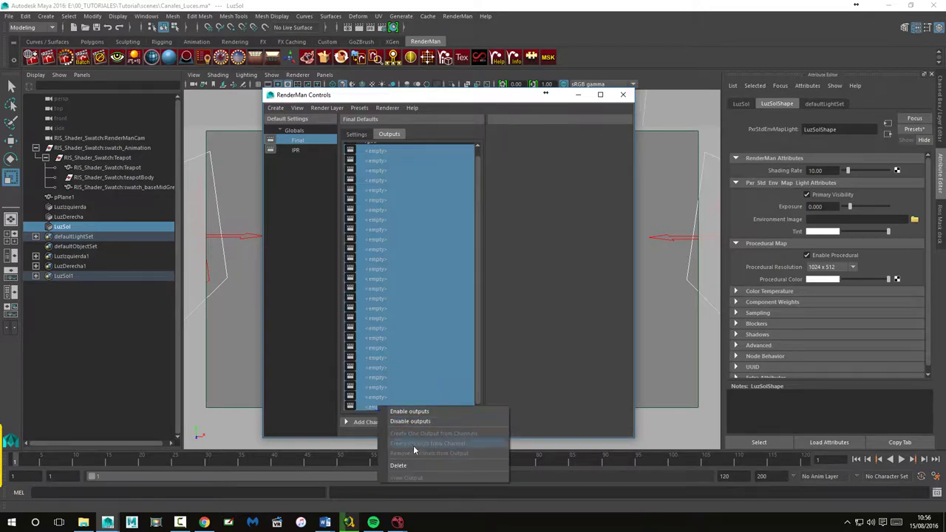
pyautogui.click(414, 466)
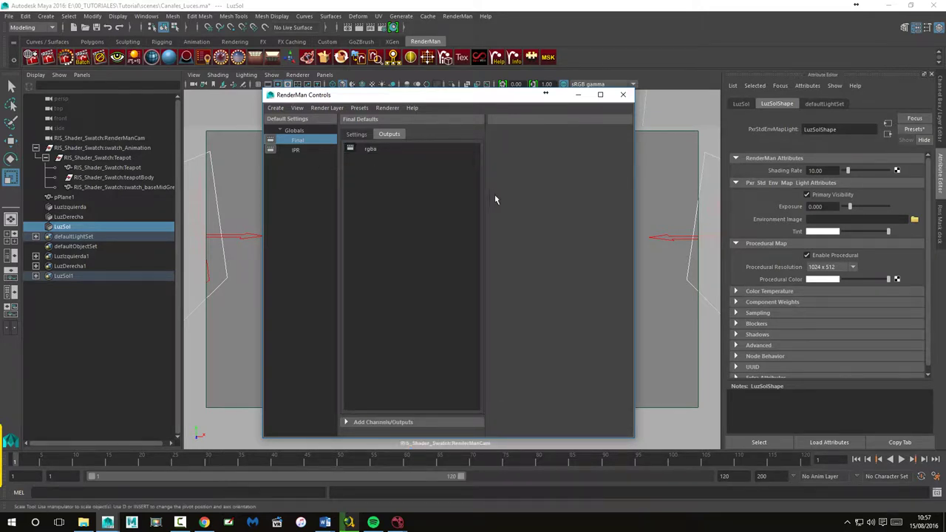
pyautogui.moveTo(486, 100); pyautogui.dragTo(554, 95)
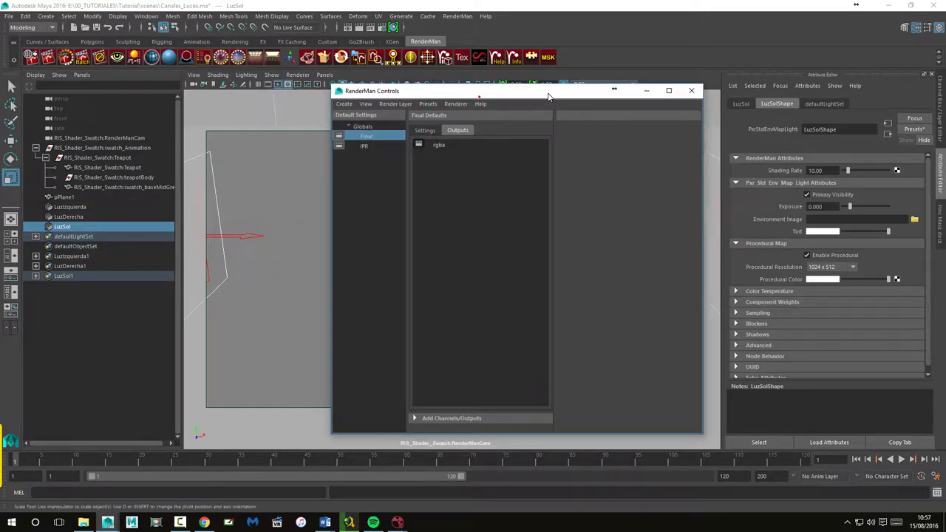
# Step: Show the light-group channels and check the light sets in the lighting panel
pyautogui.click(450, 418)
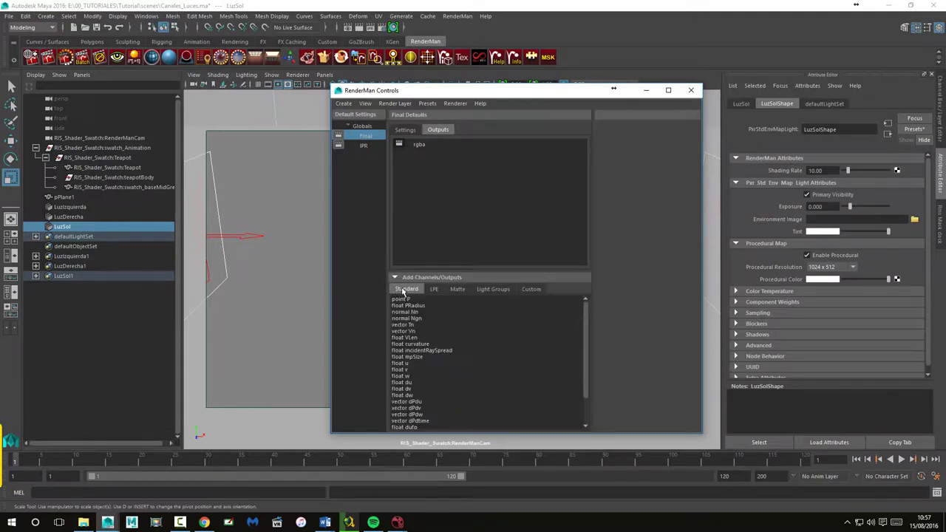
pyautogui.click(490, 289)
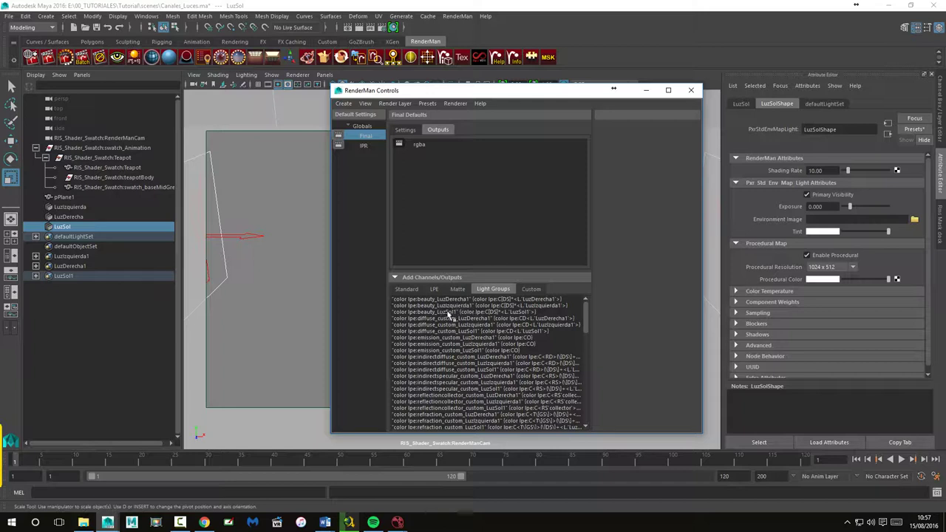
pyautogui.click(208, 62)
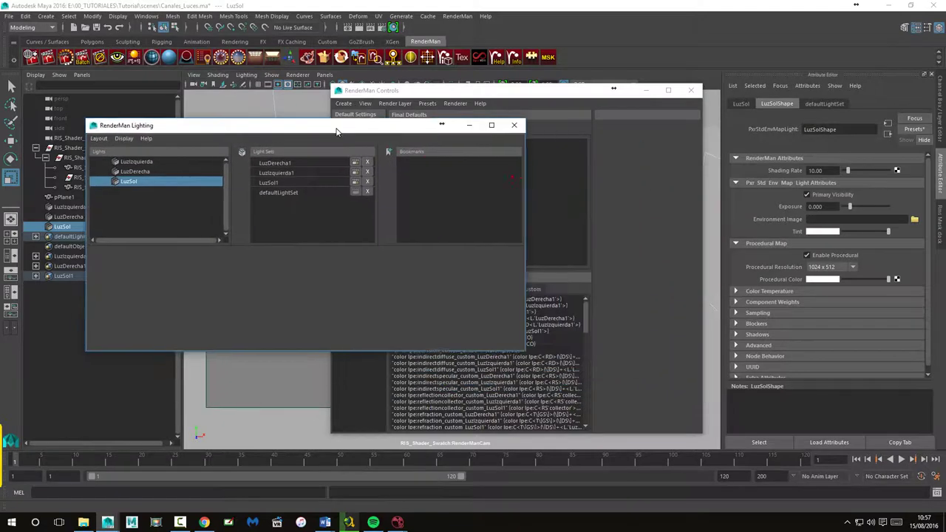
pyautogui.moveTo(513, 175); pyautogui.dragTo(306, 112)
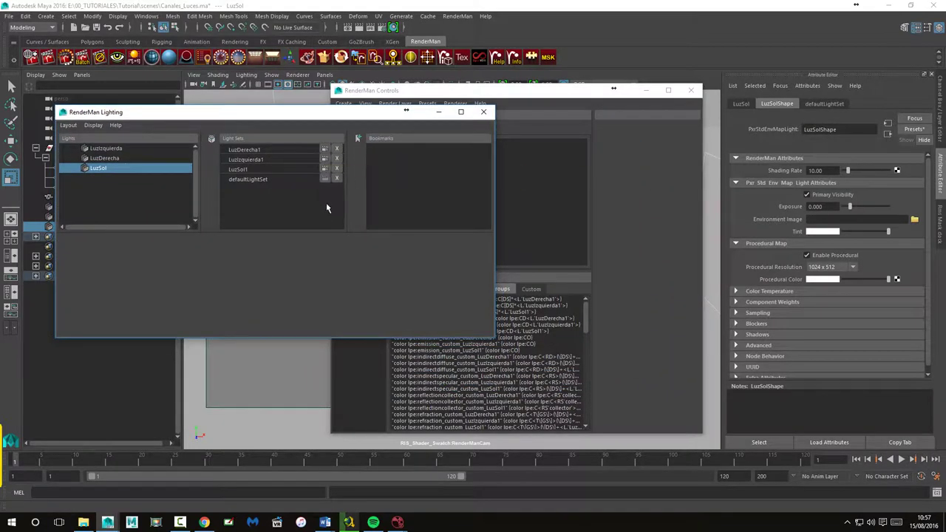
pyautogui.click(483, 111)
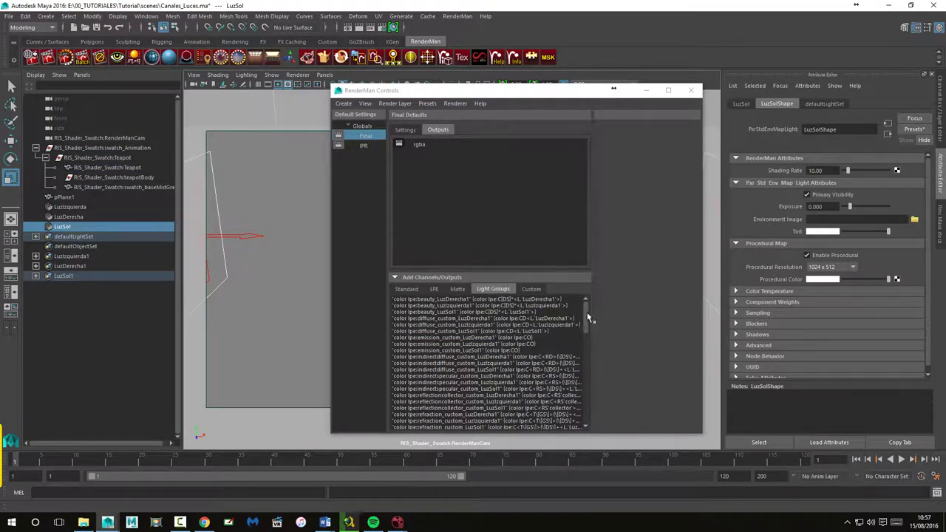
pyautogui.click(586, 313)
pyautogui.moveTo(585, 310)
pyautogui.mouseDown()
pyautogui.moveTo(587, 360)
pyautogui.moveTo(586, 352)
pyautogui.mouseUp()
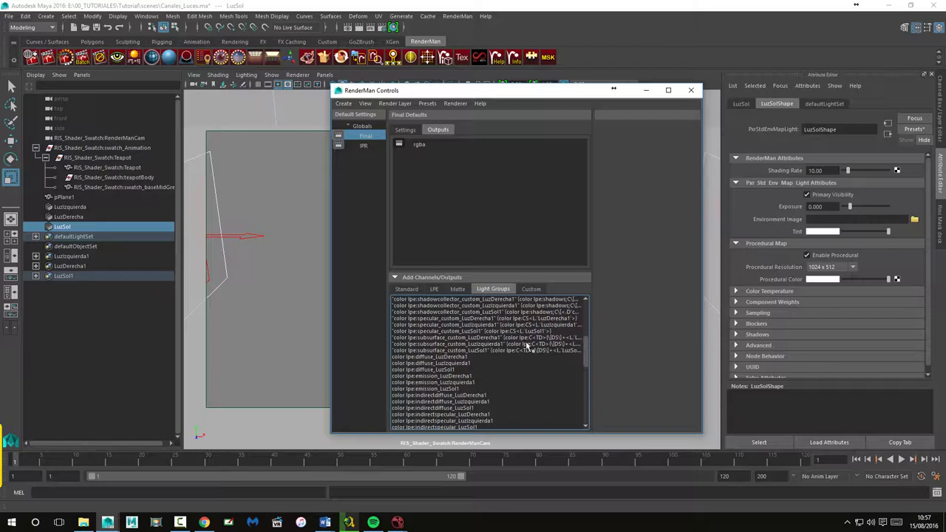
# Step: Create outputs from the LuzDerecha1, LuzIzquierda1 and LuzSol1 diffuse channels
pyautogui.click(428, 357)
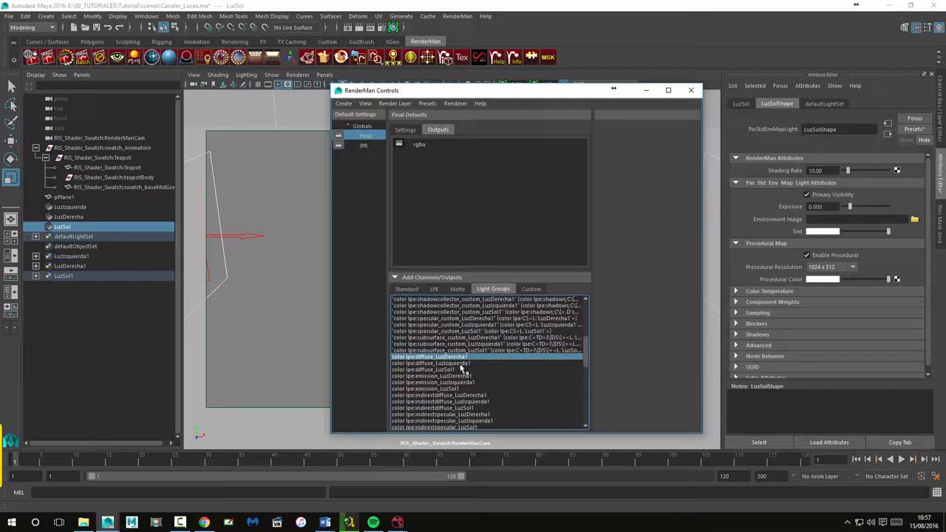
pyautogui.keyDown('ctrl'); pyautogui.click(459, 364); pyautogui.keyUp('ctrl')
pyautogui.keyDown('shift'); pyautogui.click(451, 370); pyautogui.keyUp('shift')
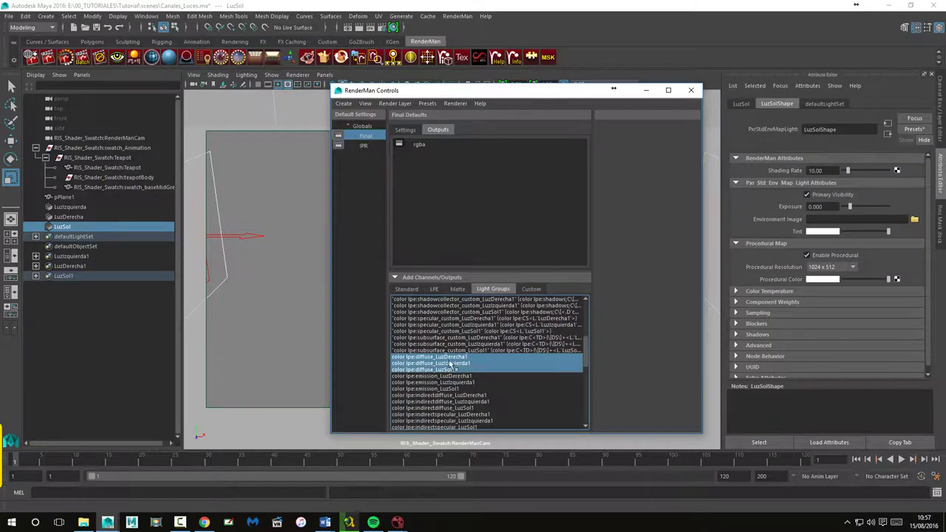
pyautogui.rightClick(452, 364)
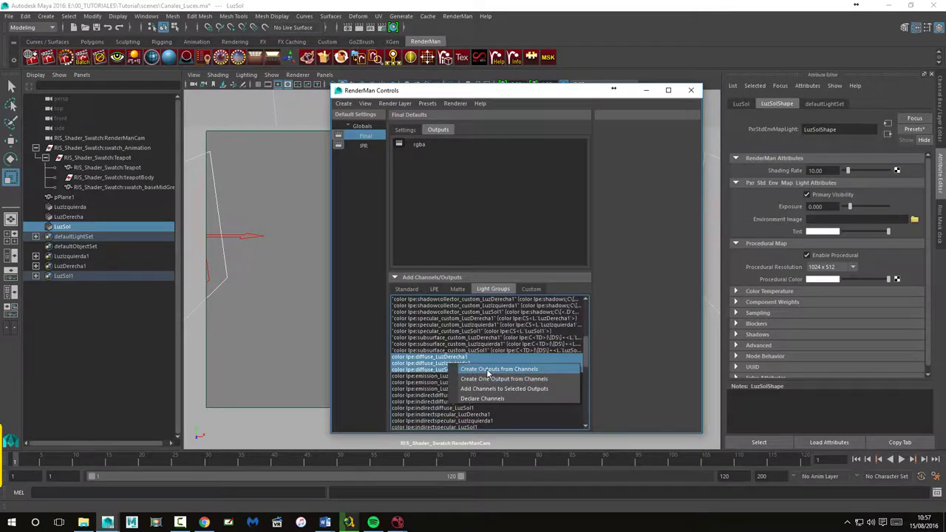
pyautogui.click(525, 369)
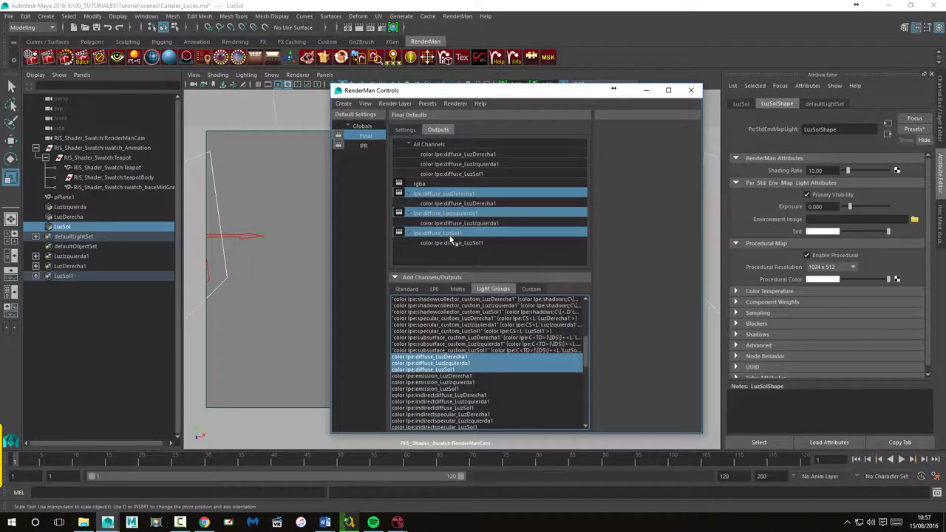
pyautogui.moveTo(468, 94); pyautogui.dragTo(452, 91)
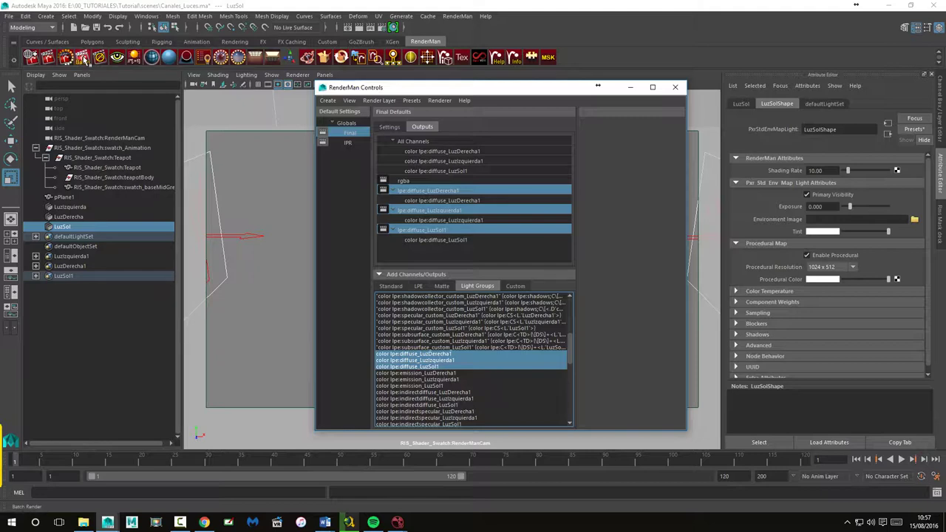
# Step: Batch render the scene, following the Script Editor log, then open the images folder in File Explorer
pyautogui.click(85, 61)
pyautogui.click(936, 493)
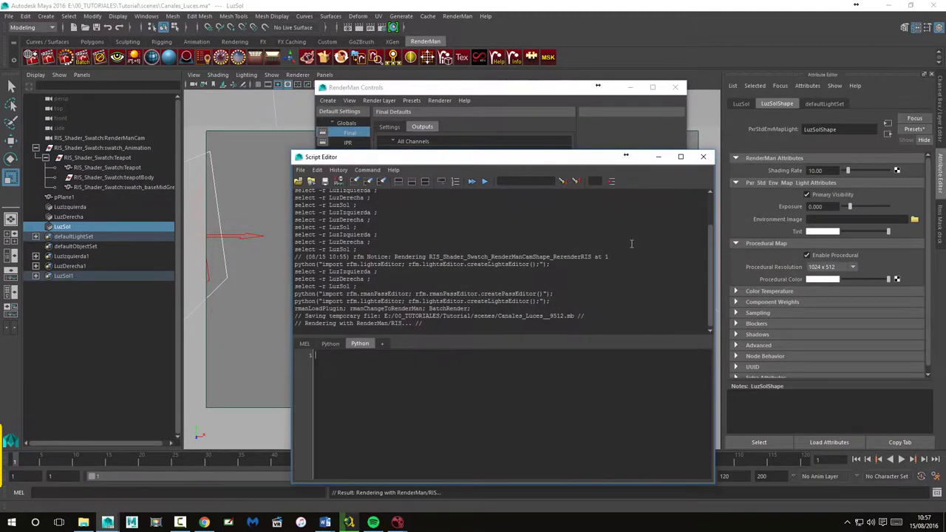
pyautogui.moveTo(558, 160); pyautogui.dragTo(753, 150)
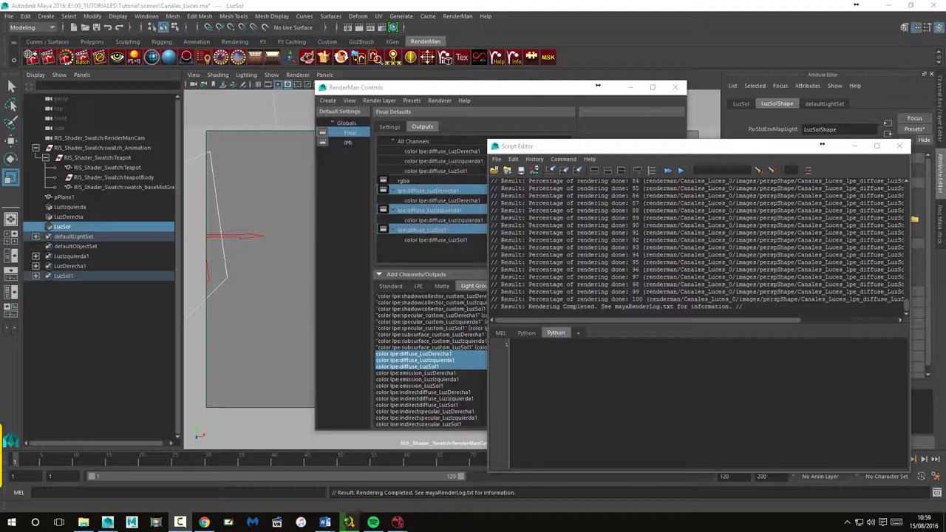
pyautogui.click(84, 522)
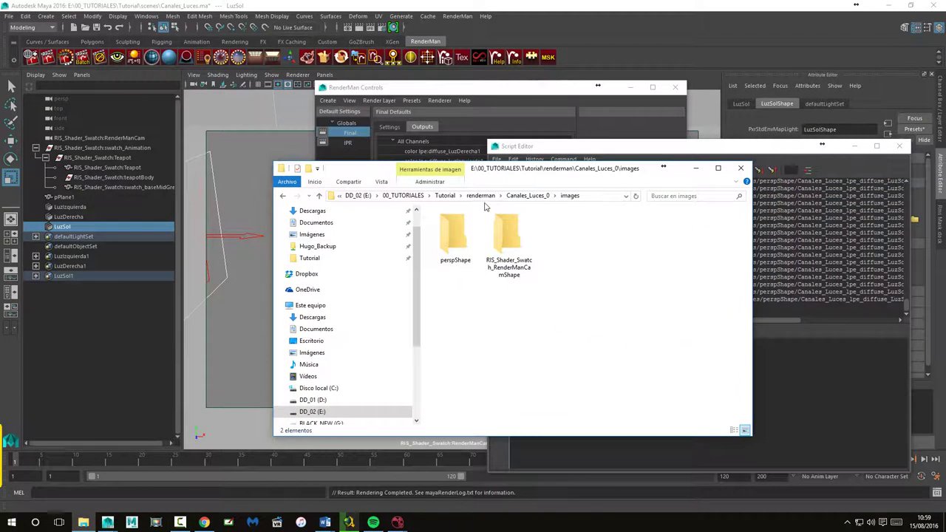
# Step: Browse the renderman folder's Canales_Luces_0 images and Canales_Luces folders
pyautogui.click(481, 195)
pyautogui.click(477, 195)
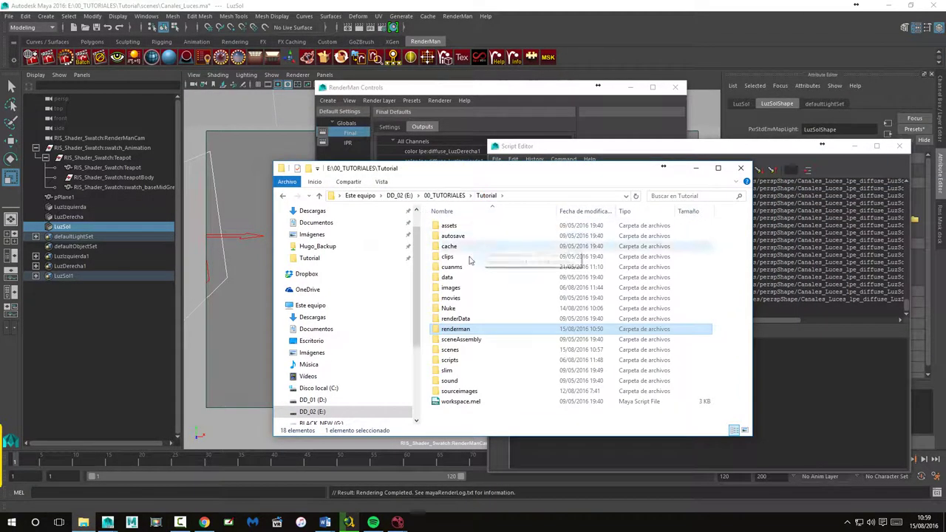
pyautogui.doubleClick(449, 329)
pyautogui.doubleClick(469, 225)
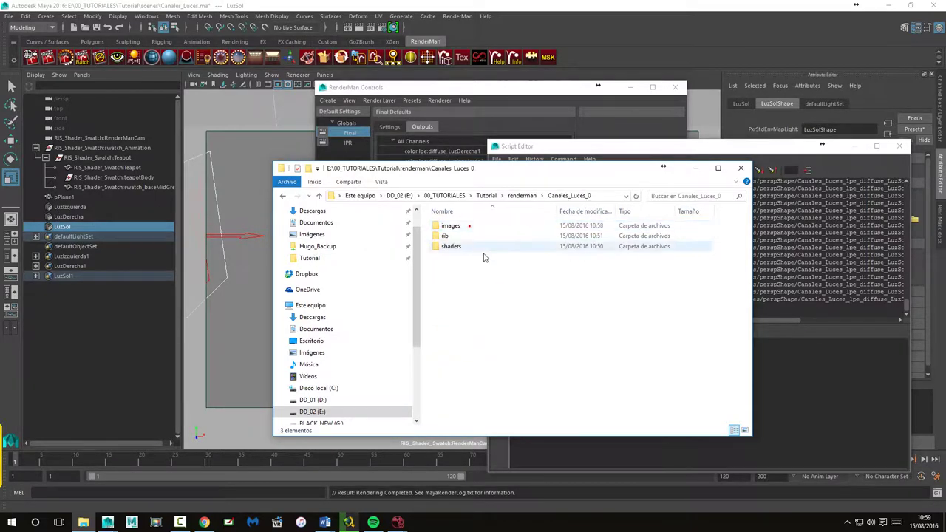
pyautogui.doubleClick(452, 225)
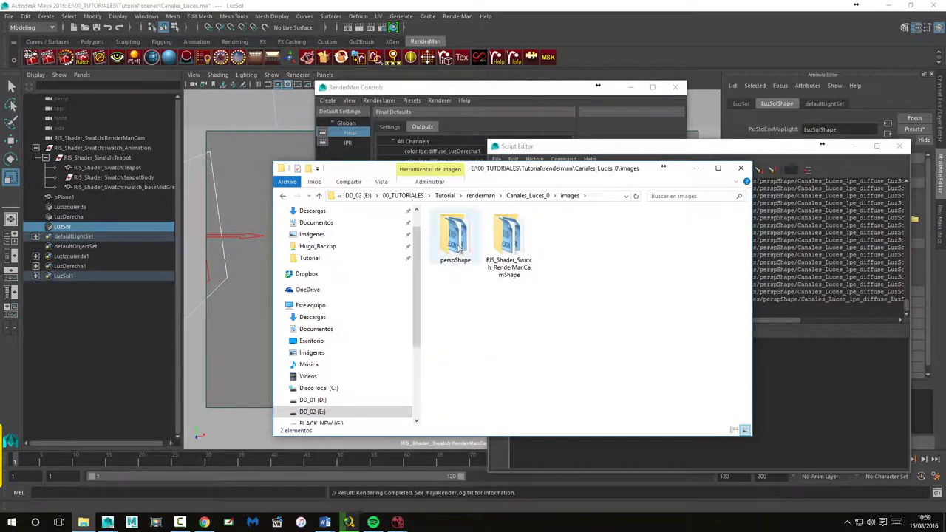
pyautogui.click(284, 196)
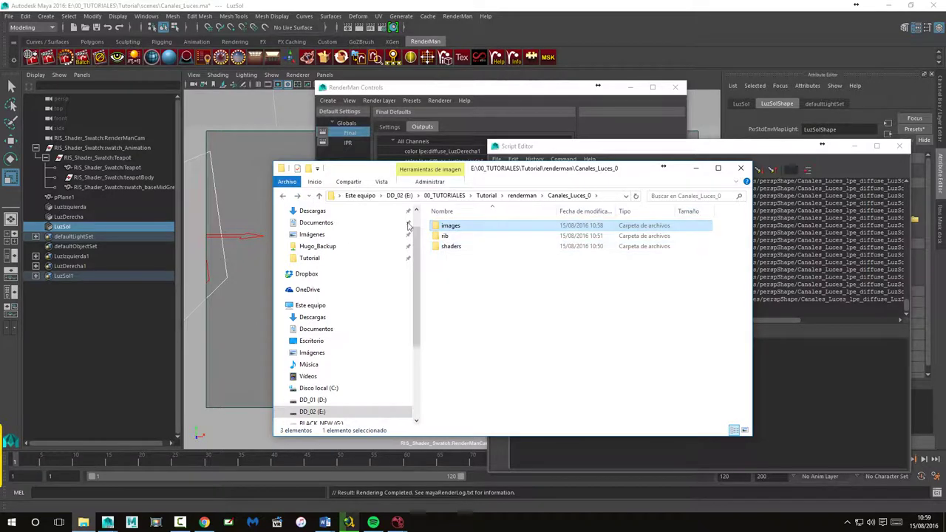
pyautogui.click(281, 196)
pyautogui.doubleClick(475, 236)
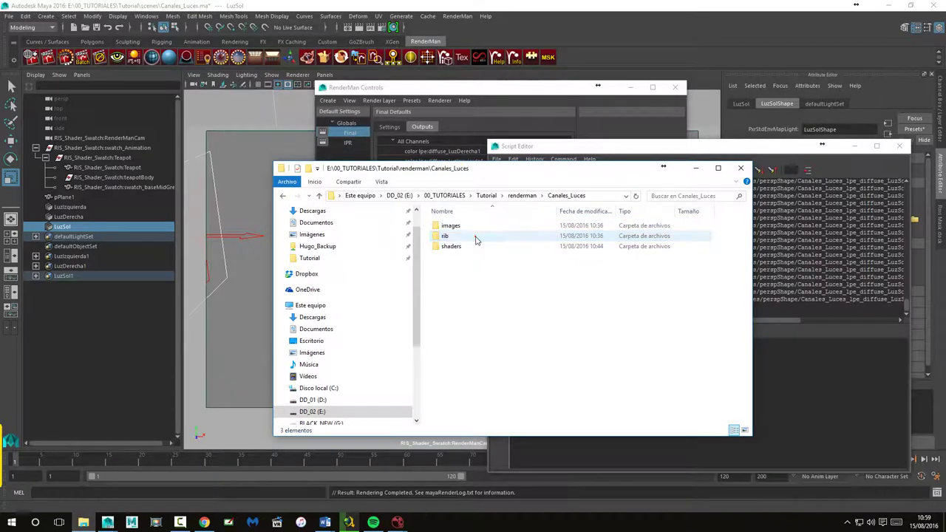
pyautogui.click(282, 196)
# Step: Check Canales Mascara_0, then the perspShape and RIS_Shader_Swatch_RenderManCamShape render folders, and return
pyautogui.doubleClick(488, 246)
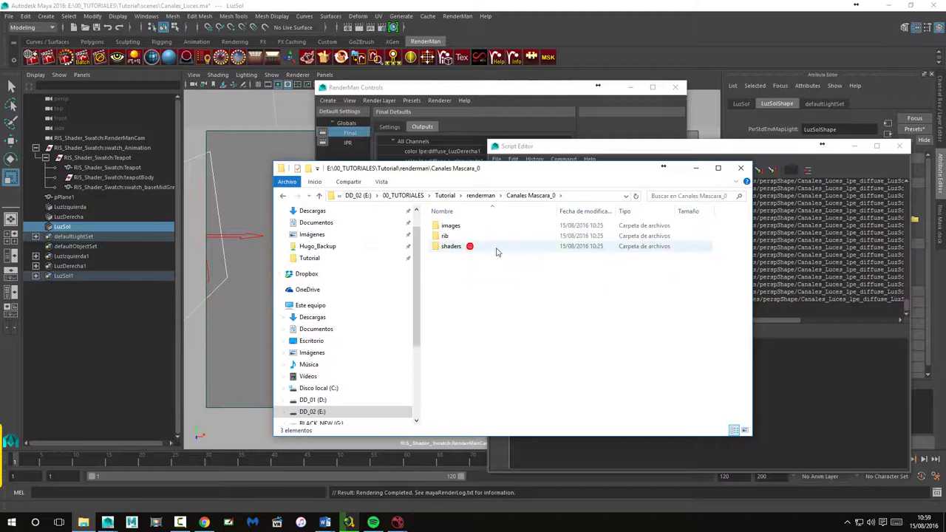
pyautogui.doubleClick(453, 226)
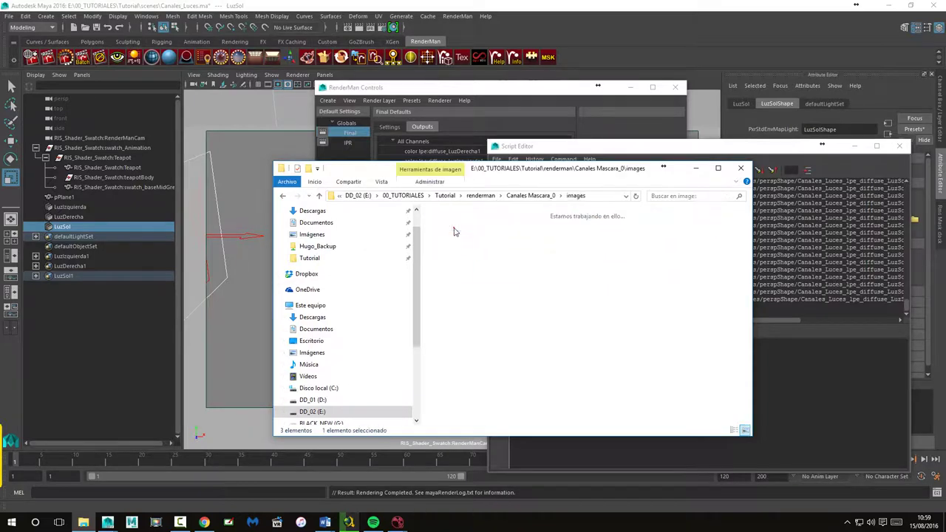
pyautogui.click(281, 196)
pyautogui.click(281, 197)
pyautogui.doubleClick(454, 228)
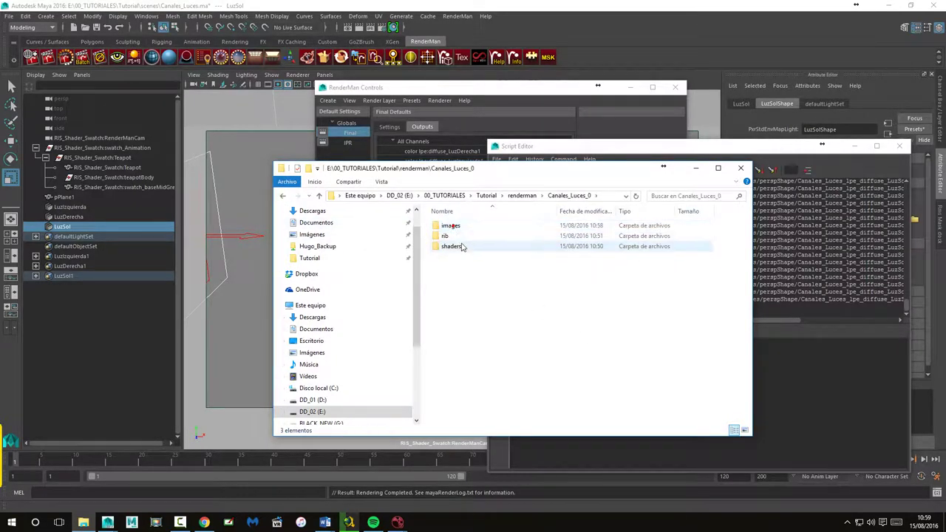
pyautogui.doubleClick(452, 227)
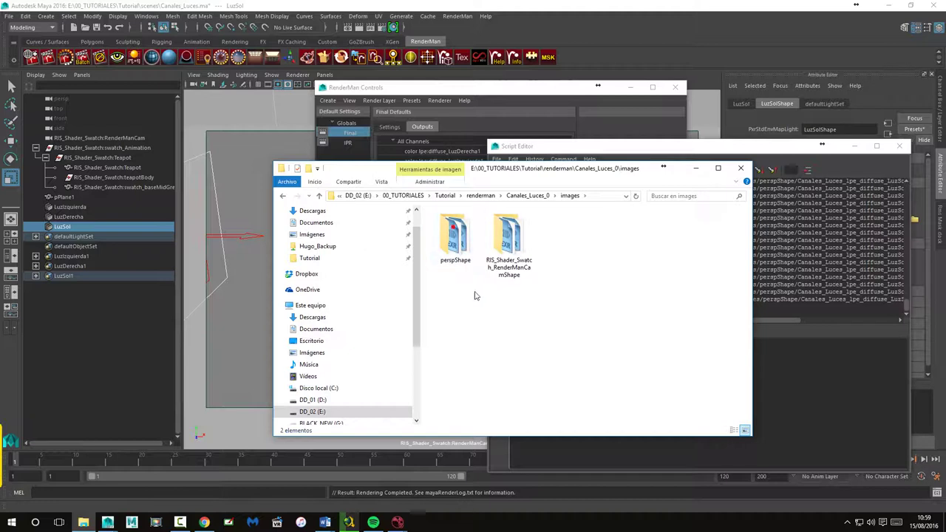
pyautogui.doubleClick(453, 246)
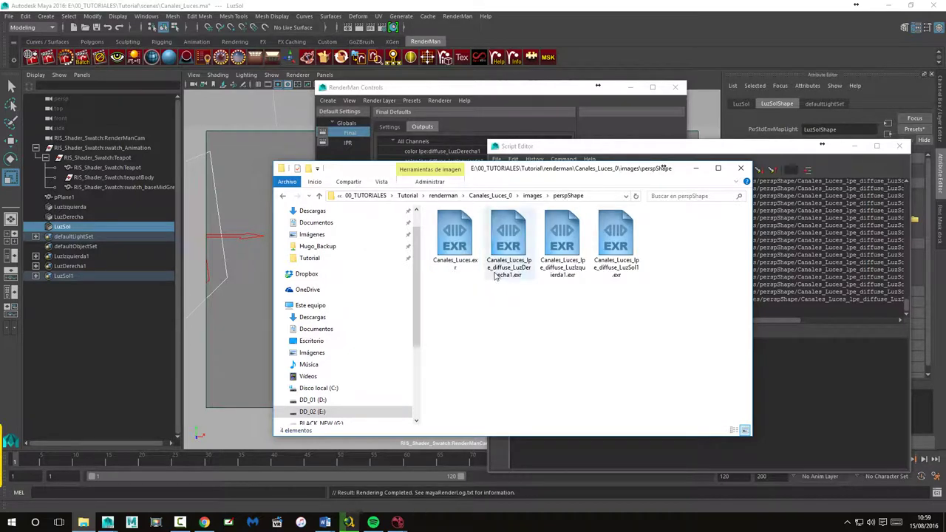
pyautogui.click(282, 195)
pyautogui.click(510, 244)
pyautogui.doubleClick(510, 246)
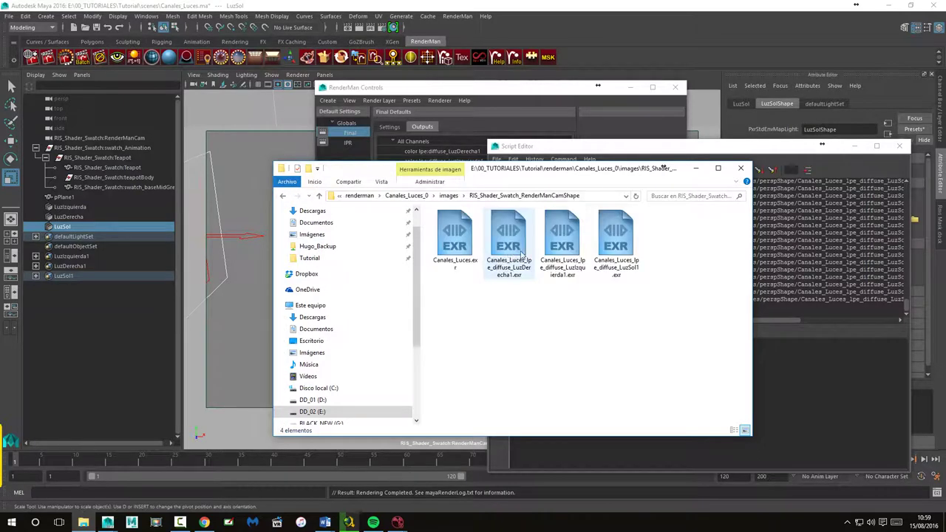
pyautogui.click(281, 195)
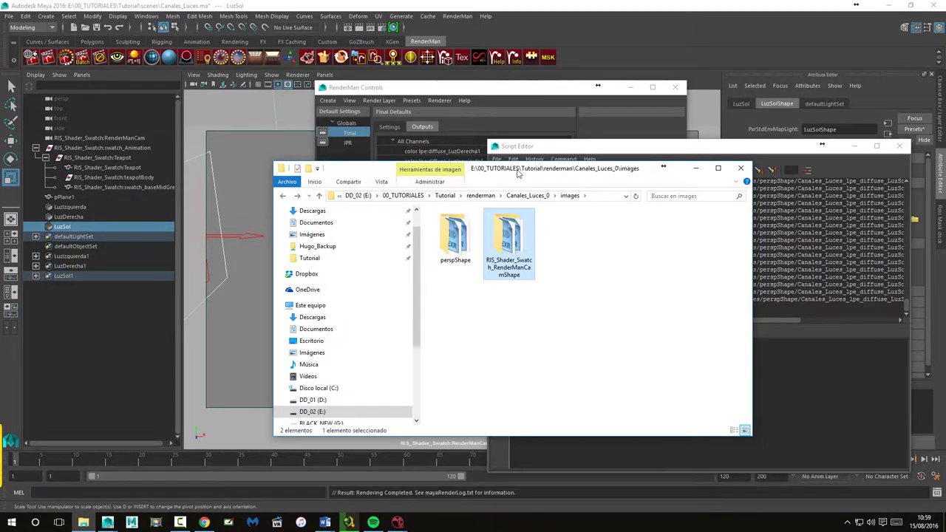
pyautogui.click(83, 522)
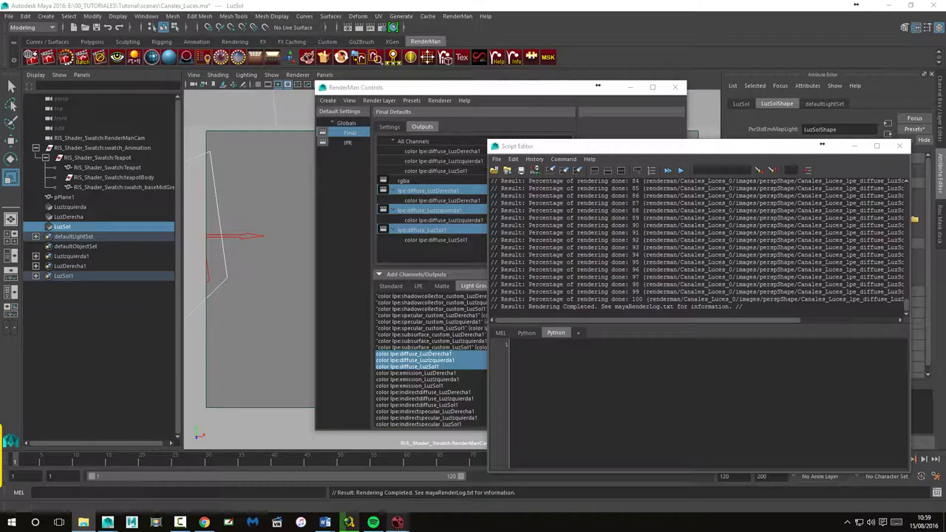
# Step: Open the RIS_Shader_Swatch_RenderManCamShape render folder beside NukeX
pyautogui.moveTo(397, 522)
pyautogui.click(428, 451)
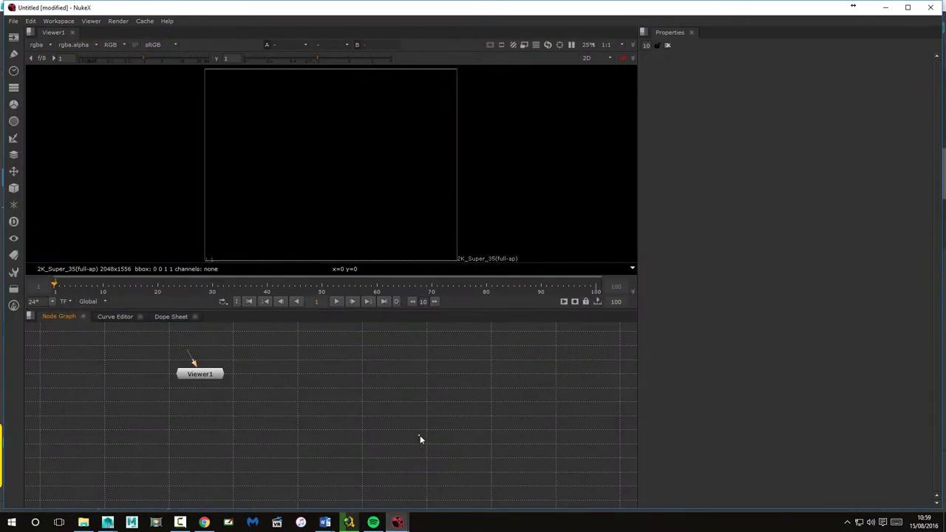
pyautogui.click(83, 522)
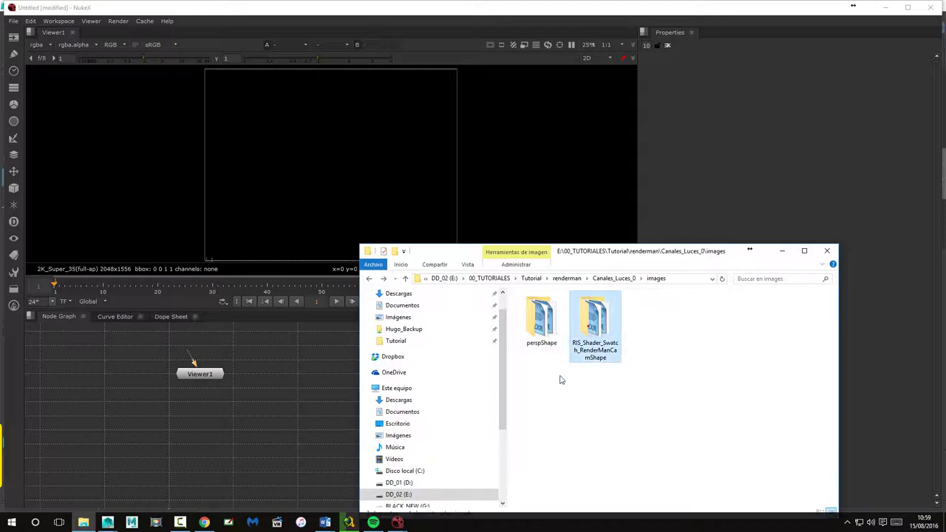
pyautogui.click(621, 390)
pyautogui.moveTo(627, 251); pyautogui.dragTo(671, 204)
pyautogui.click(640, 281)
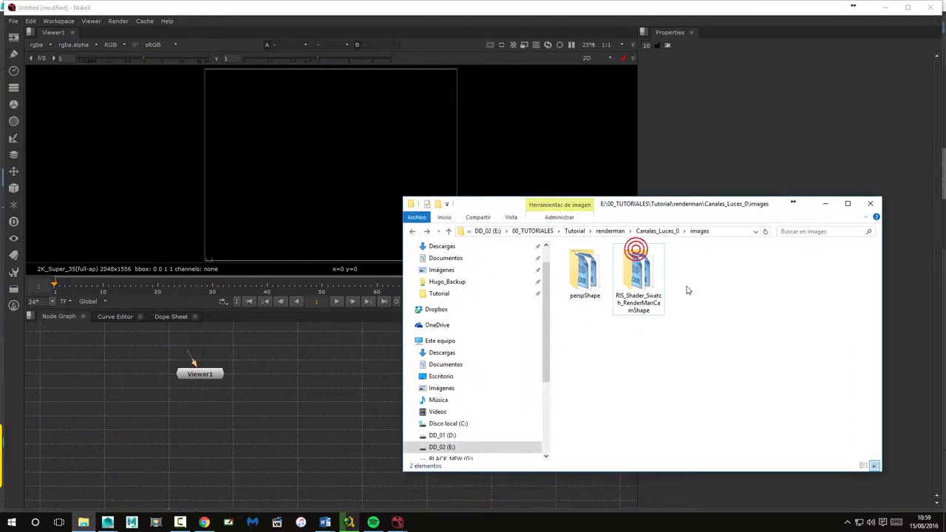
pyautogui.doubleClick(642, 279)
# Step: Import its four EXR passes into the Node Graph and arrange Read1–Read4
pyautogui.moveTo(584, 326)
pyautogui.mouseDown()
pyautogui.moveTo(748, 257)
pyautogui.moveTo(156, 394)
pyautogui.mouseUp()
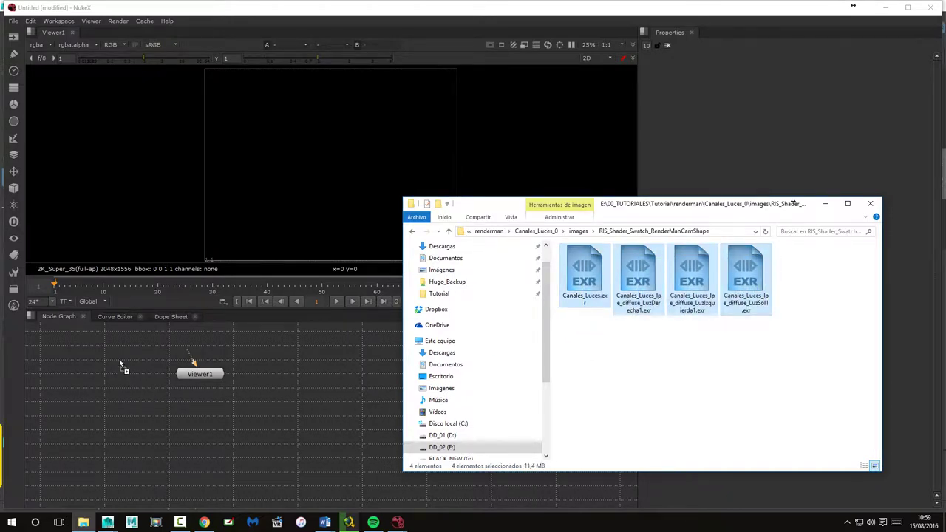
pyautogui.moveTo(120, 364); pyautogui.dragTo(122, 364)
pyautogui.moveTo(204, 375); pyautogui.dragTo(326, 382)
pyautogui.click(172, 387)
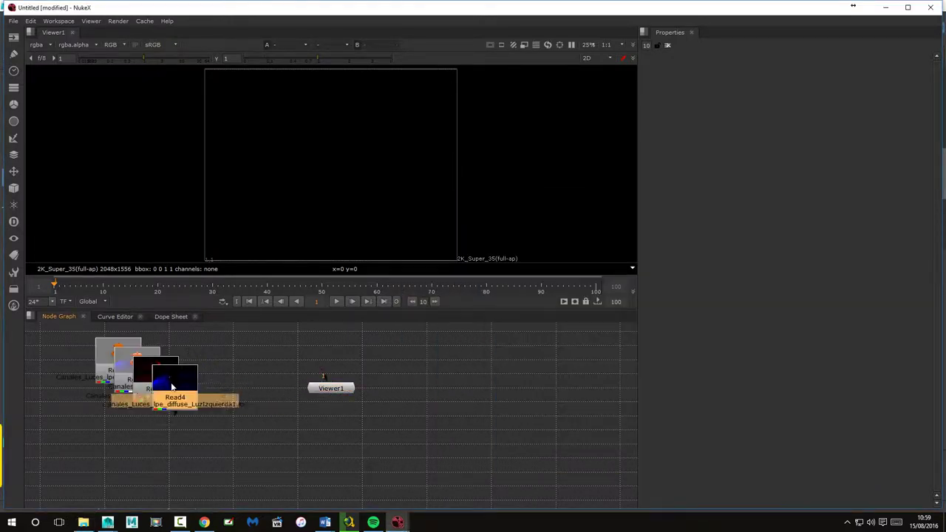
pyautogui.moveTo(171, 386); pyautogui.dragTo(123, 470)
pyautogui.moveTo(151, 370); pyautogui.dragTo(126, 417)
pyautogui.moveTo(124, 368)
pyautogui.mouseDown()
pyautogui.moveTo(155, 368)
pyautogui.moveTo(148, 335)
pyautogui.mouseUp()
pyautogui.click(127, 362)
pyautogui.scroll(-2, 221, 383)
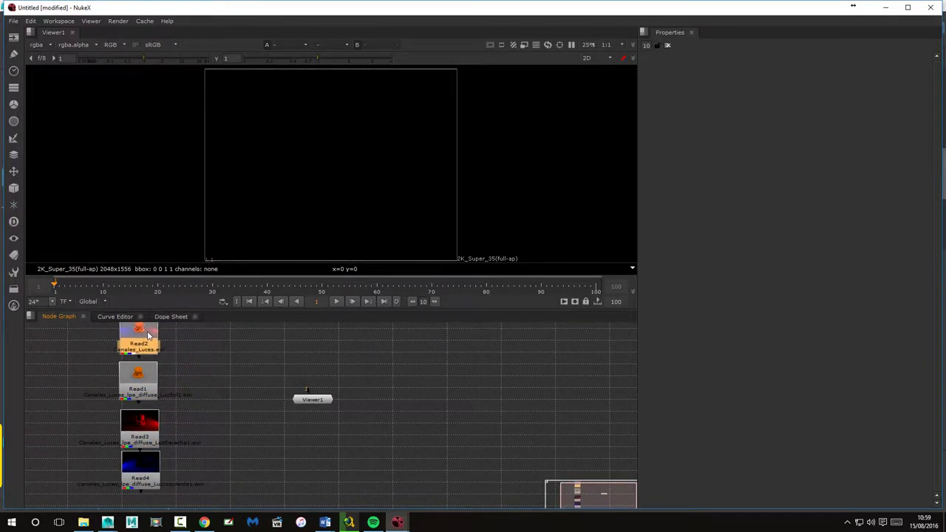
pyautogui.click(263, 409)
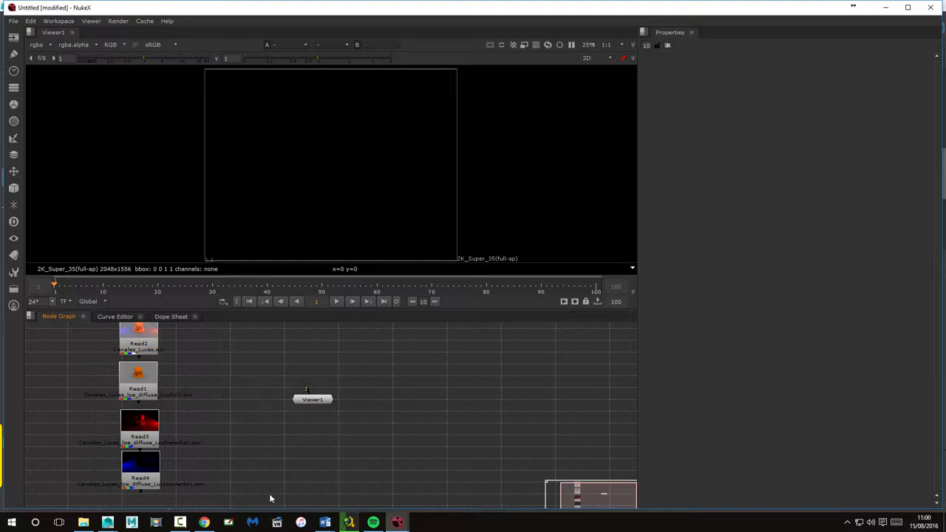
# Step: Import the four perspShape EXR passes into the Node Graph as Read nodes
pyautogui.click(83, 523)
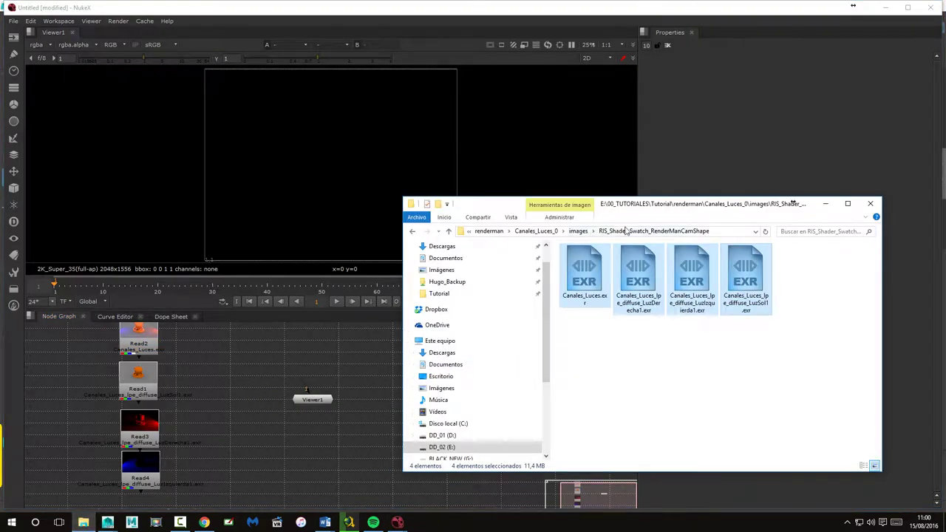
pyautogui.click(578, 231)
pyautogui.doubleClick(582, 273)
pyautogui.moveTo(595, 278); pyautogui.dragTo(768, 266)
pyautogui.moveTo(584, 279)
pyautogui.mouseDown()
pyautogui.moveTo(394, 371)
pyautogui.moveTo(398, 438)
pyautogui.mouseUp()
# Step: Spread the new Read nodes apart, placing Read5 above Read6
pyautogui.click(825, 203)
pyautogui.moveTo(425, 377)
pyautogui.mouseDown()
pyautogui.moveTo(478, 404)
pyautogui.moveTo(507, 367)
pyautogui.mouseUp()
pyautogui.moveTo(393, 362); pyautogui.dragTo(492, 336)
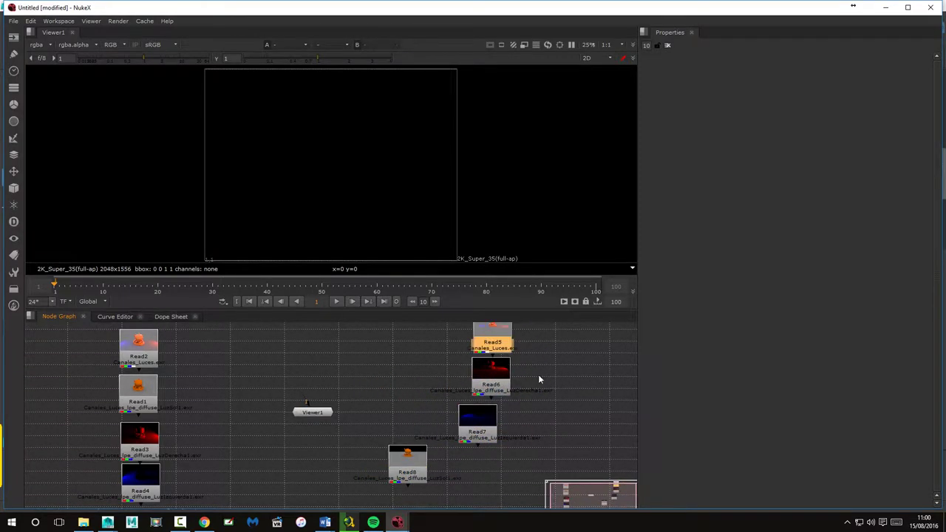
pyautogui.scroll(-2, 548, 377)
pyautogui.scroll(-2, 534, 399)
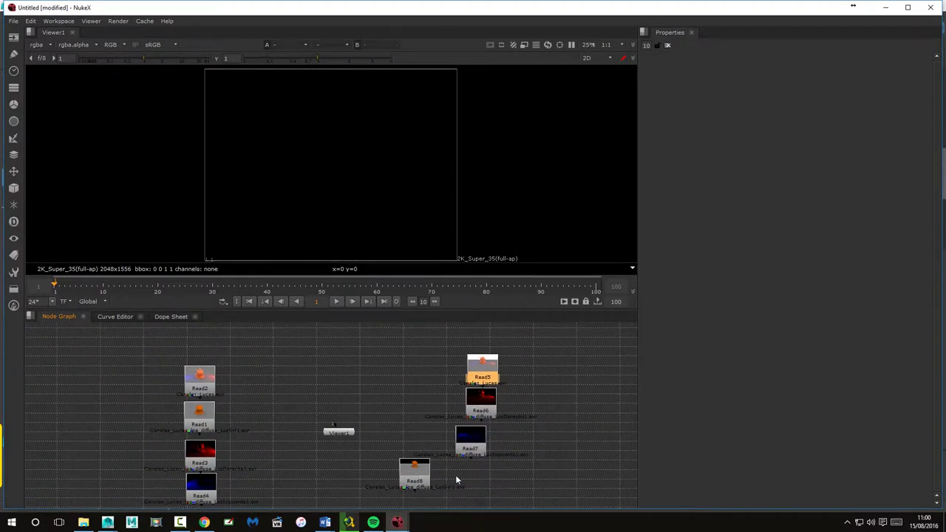
pyautogui.click(107, 522)
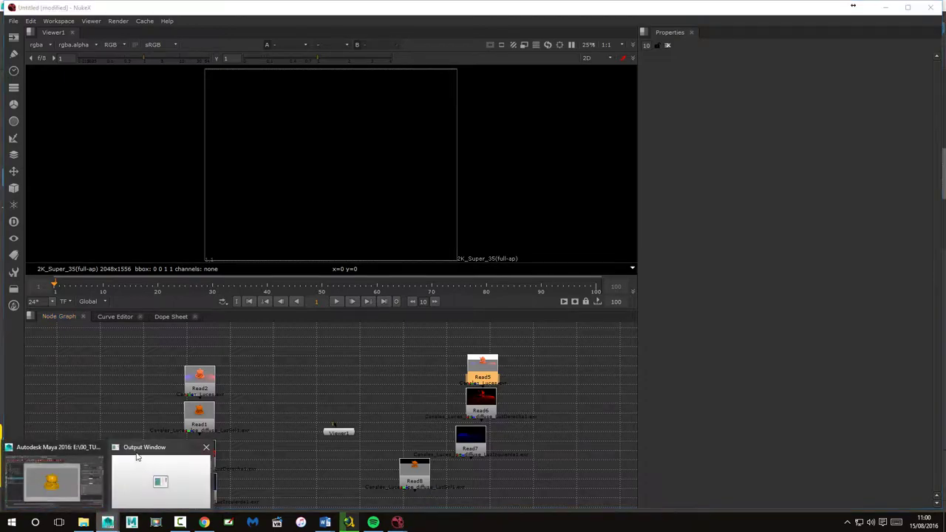
# Step: Remove persp from Renderable Cameras in Maya's Render Settings, leaving only RenderManCam
pyautogui.click(72, 448)
pyautogui.click(387, 27)
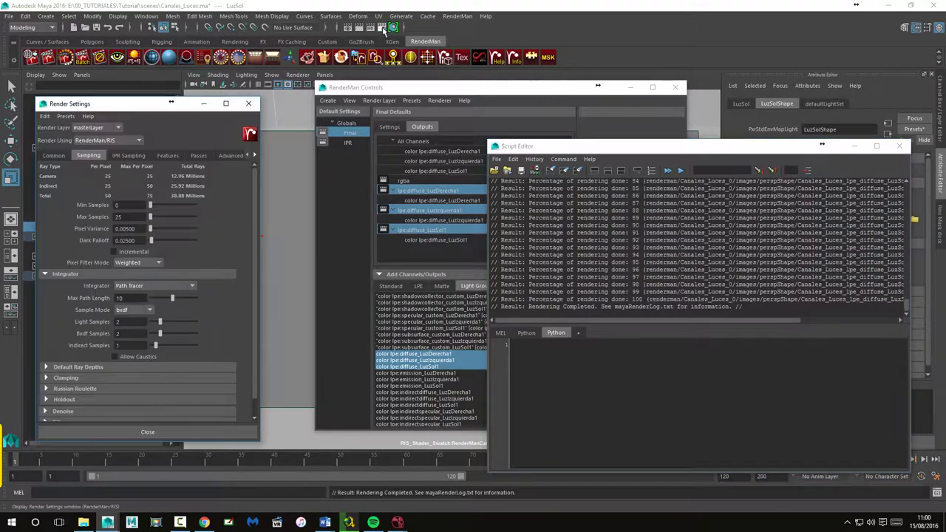
pyautogui.click(57, 155)
pyautogui.scroll(-5, 209, 290)
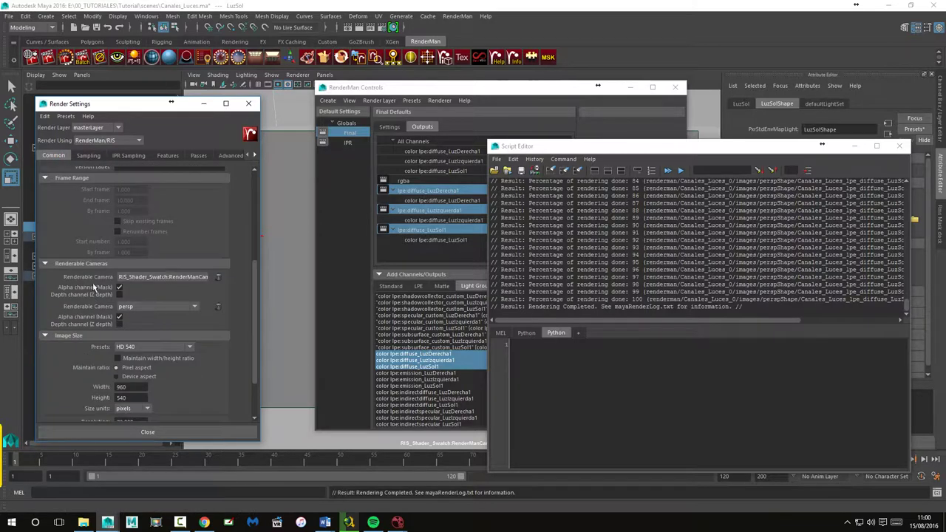
pyautogui.click(218, 307)
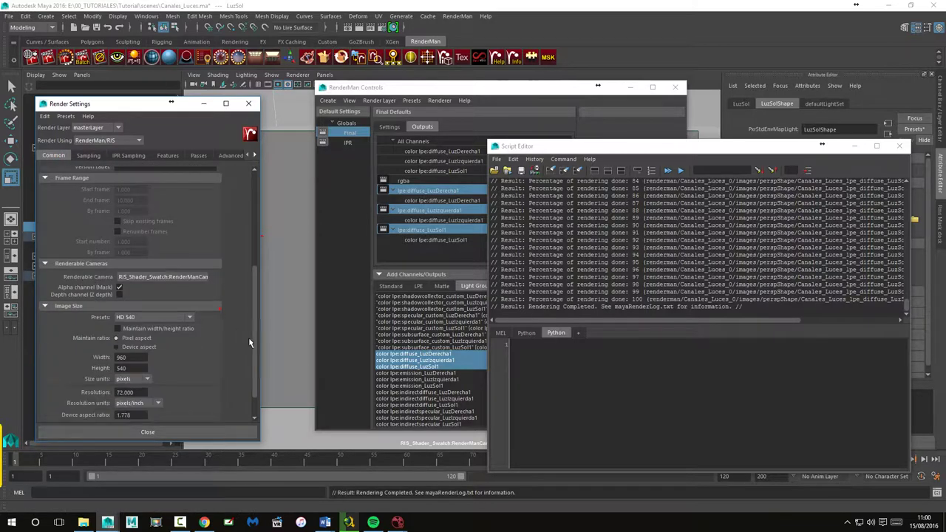
pyautogui.click(249, 103)
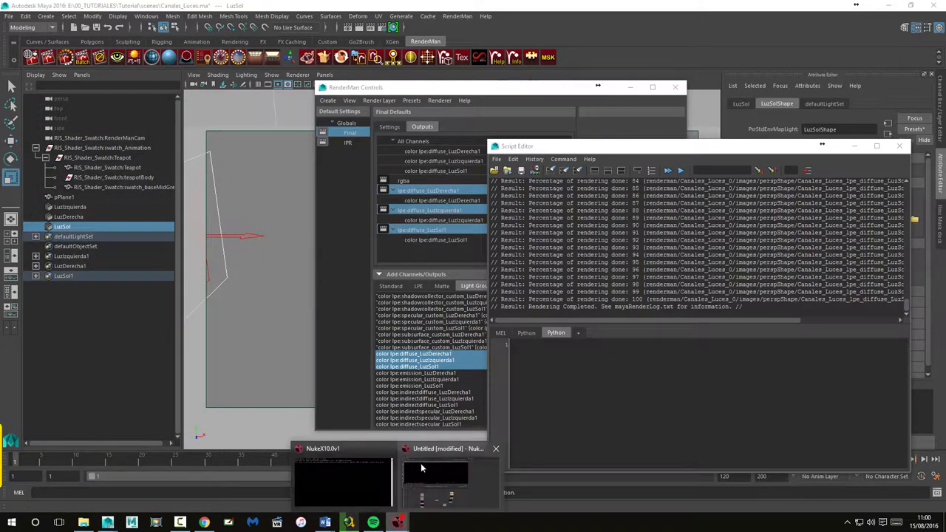
pyautogui.click(418, 451)
# Step: Delete the duplicate perspShape reads Read5, Read6, Read7 and Read8
pyautogui.moveTo(434, 348); pyautogui.dragTo(522, 457)
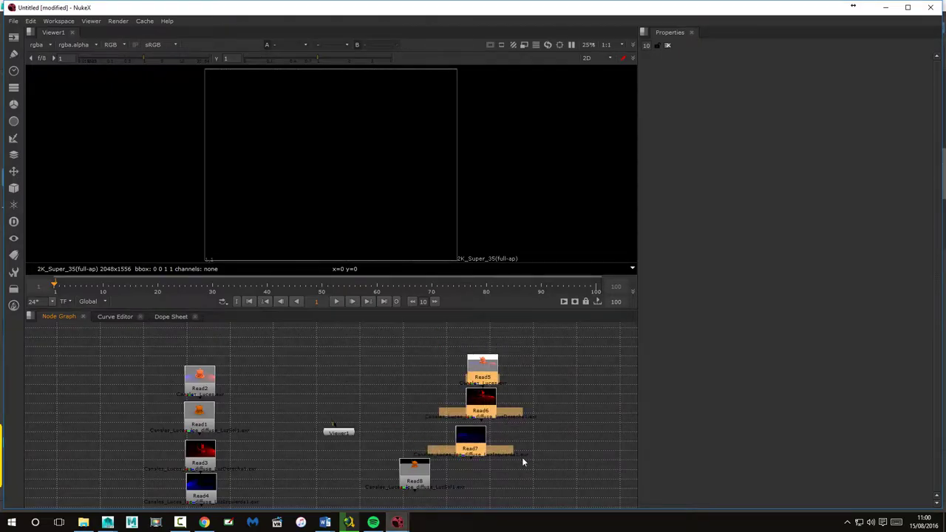
pyautogui.press('Delete')
pyautogui.click(406, 473)
pyautogui.press('Delete')
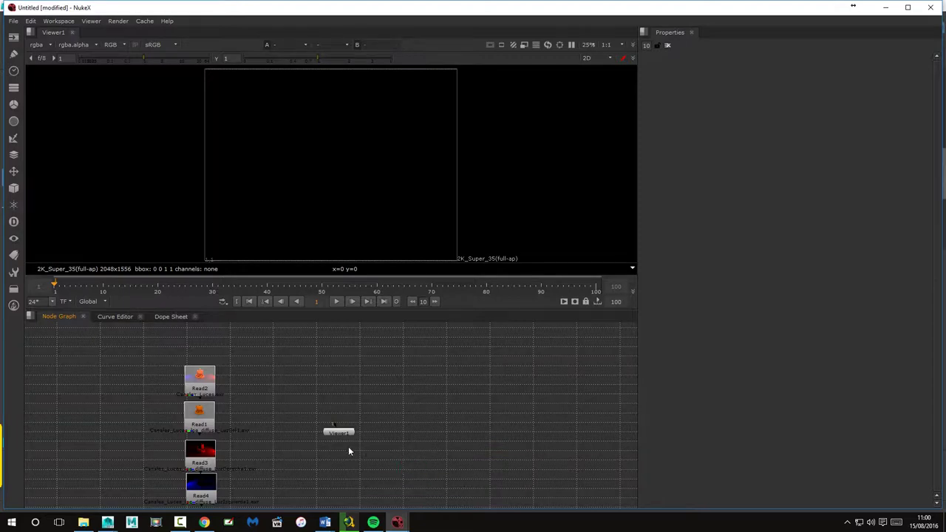
pyautogui.moveTo(272, 404); pyautogui.dragTo(243, 397)
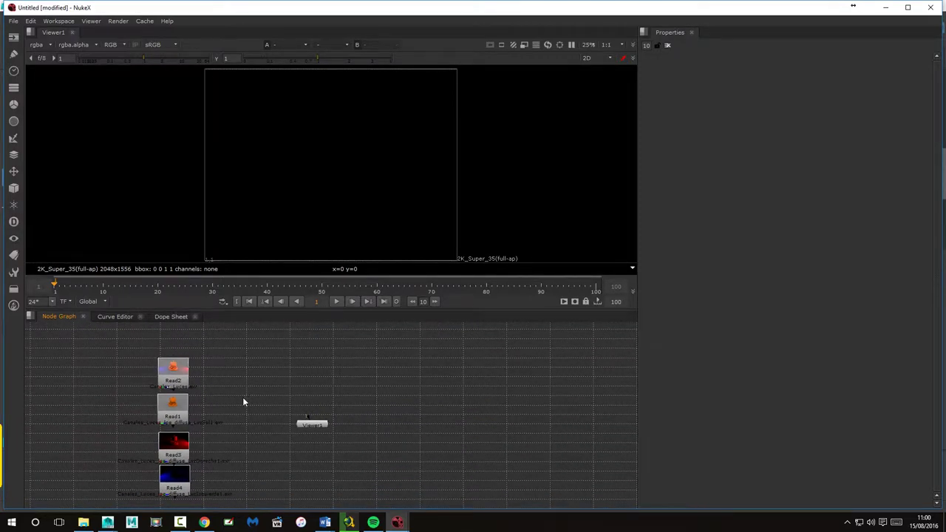
# Step: Arrange Read1 through Read4 side by side in one row
pyautogui.click(172, 367)
pyautogui.moveTo(172, 367); pyautogui.dragTo(222, 345)
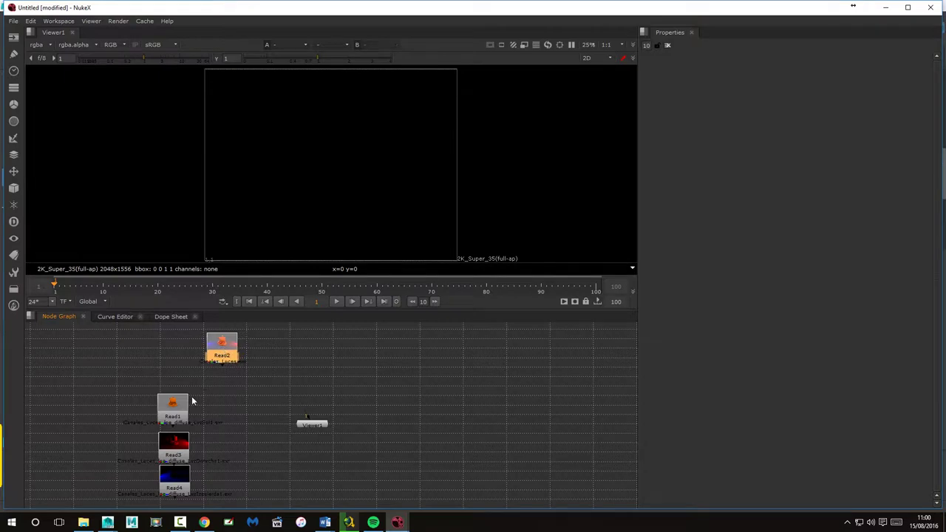
pyautogui.moveTo(130, 385); pyautogui.dragTo(180, 475)
pyautogui.moveTo(170, 417); pyautogui.dragTo(461, 377)
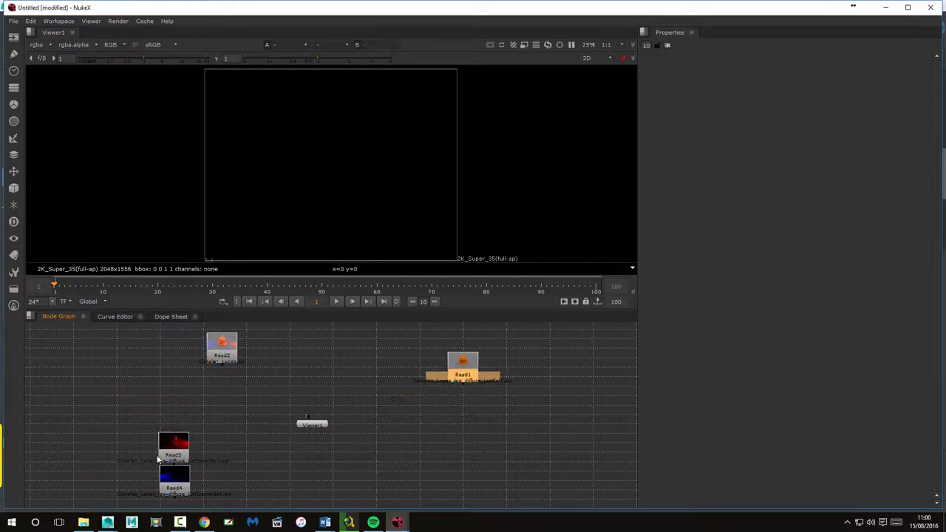
pyautogui.moveTo(173, 448); pyautogui.dragTo(520, 363)
pyautogui.moveTo(181, 480); pyautogui.dragTo(580, 371)
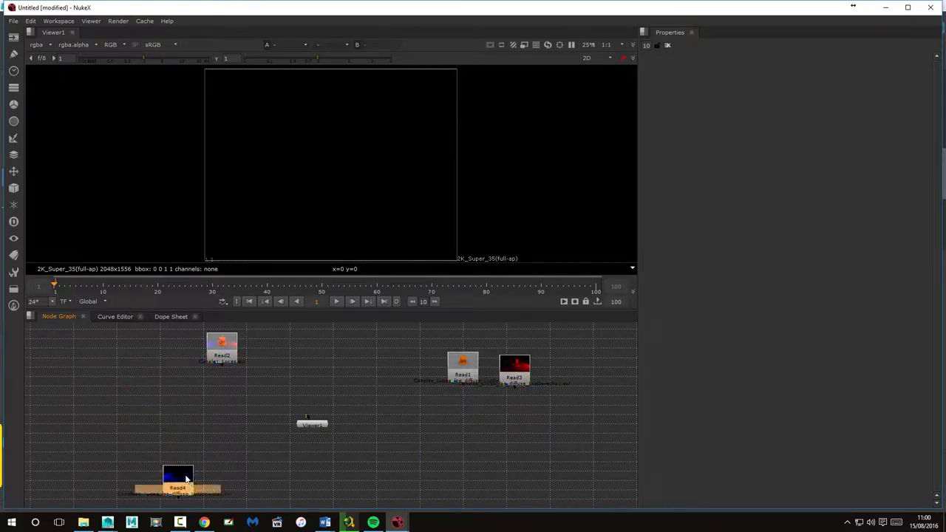
# Step: Nudge Read2 into place and view its 960x540 teapot render lit blue and red
pyautogui.click(226, 347)
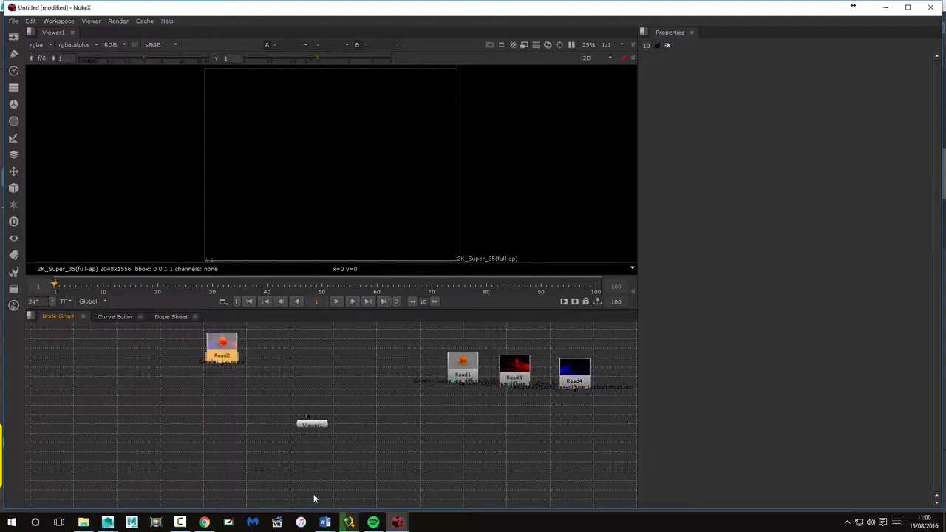
pyautogui.moveTo(226, 348); pyautogui.dragTo(235, 359)
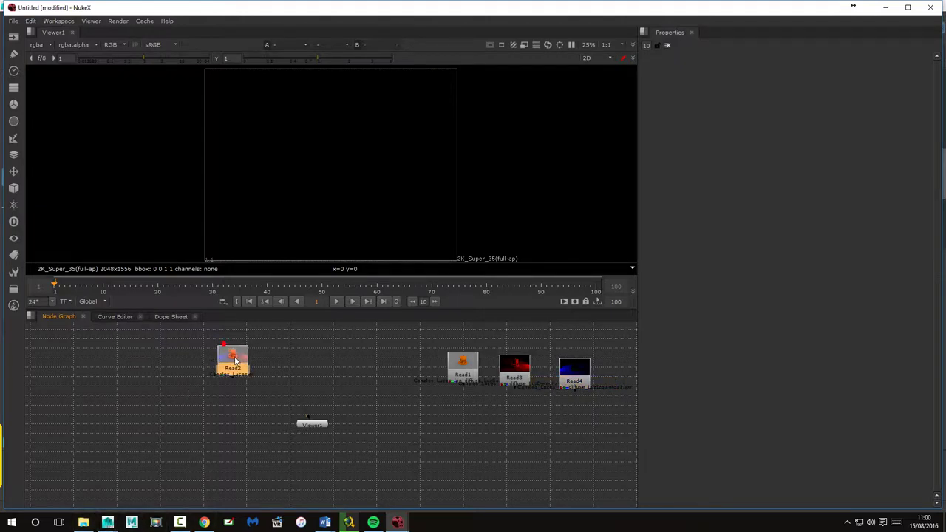
pyautogui.press('1')
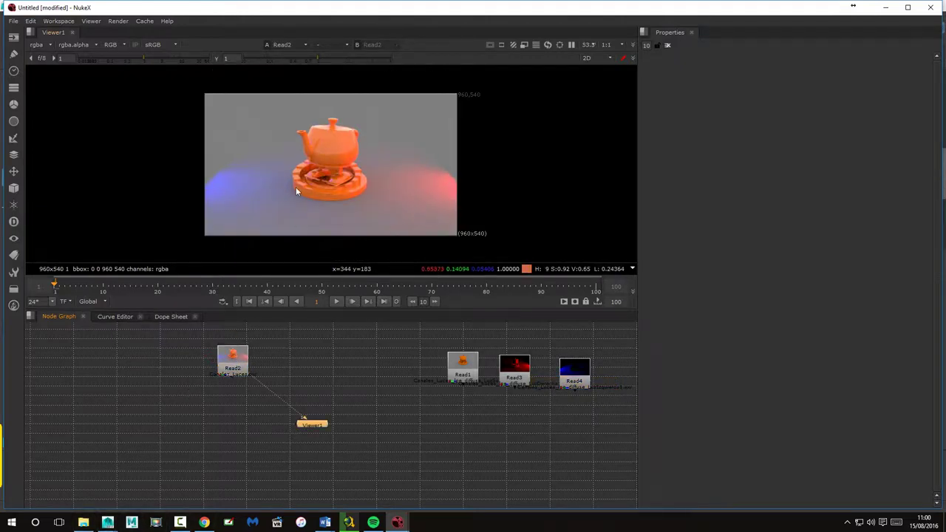
pyautogui.click(107, 523)
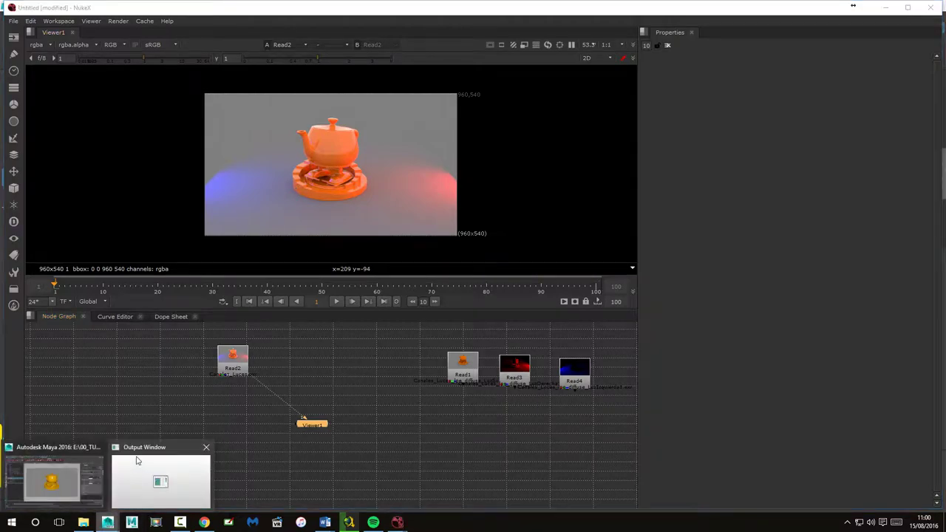
pyautogui.click(51, 479)
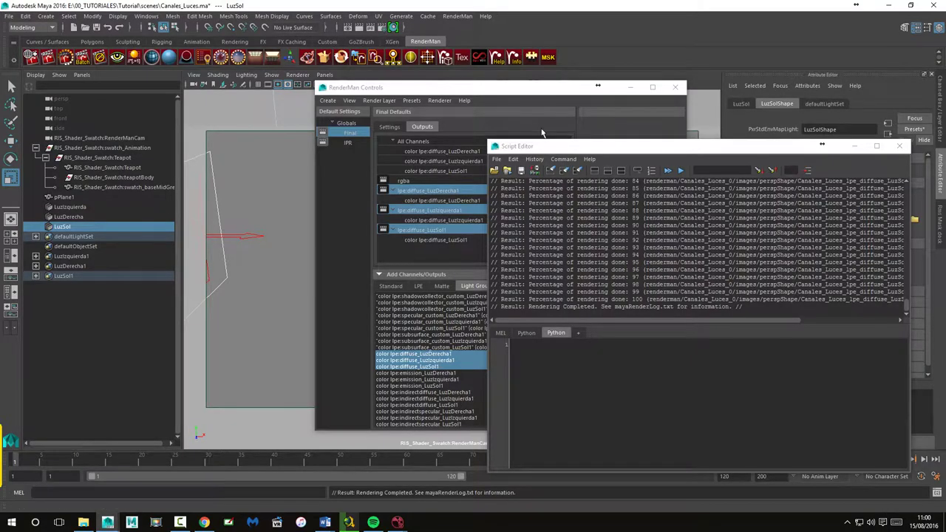
pyautogui.moveTo(458, 88); pyautogui.dragTo(374, 103)
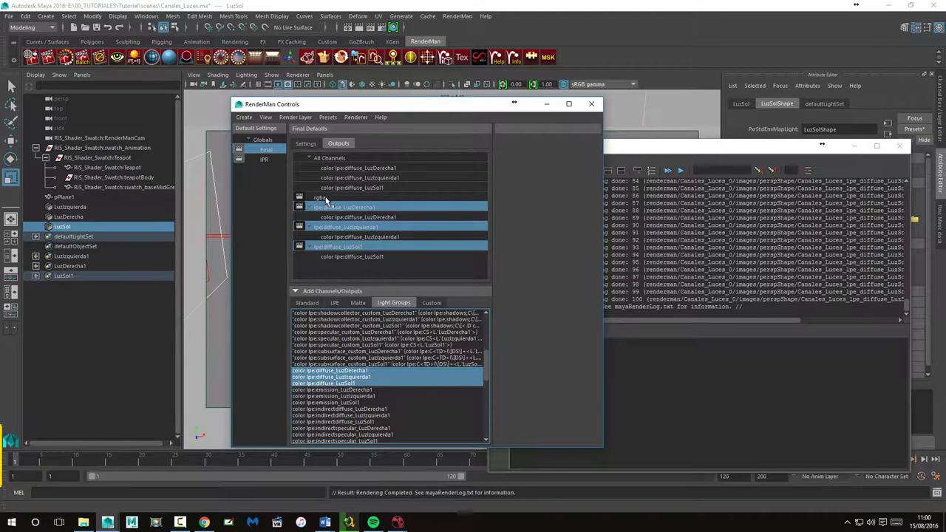
pyautogui.click(325, 198)
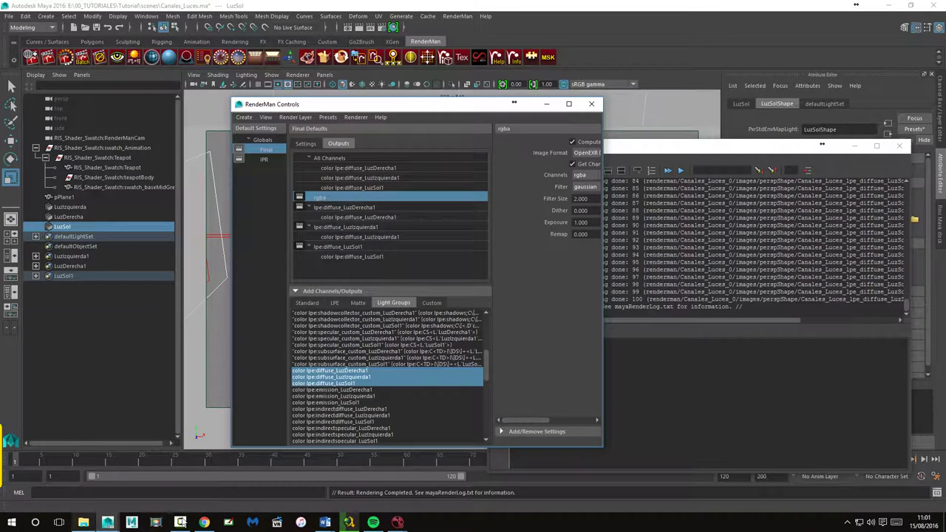
pyautogui.click(400, 522)
# Step: Pull Read1, Read3 and Read4 left toward Read2 and unhook the viewer from Read2
pyautogui.click(443, 477)
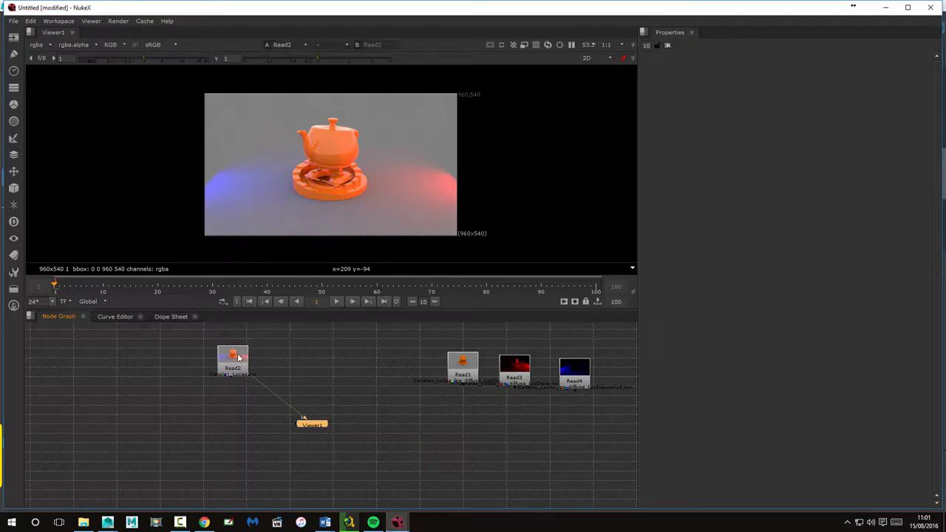
pyautogui.moveTo(236, 359); pyautogui.dragTo(166, 355)
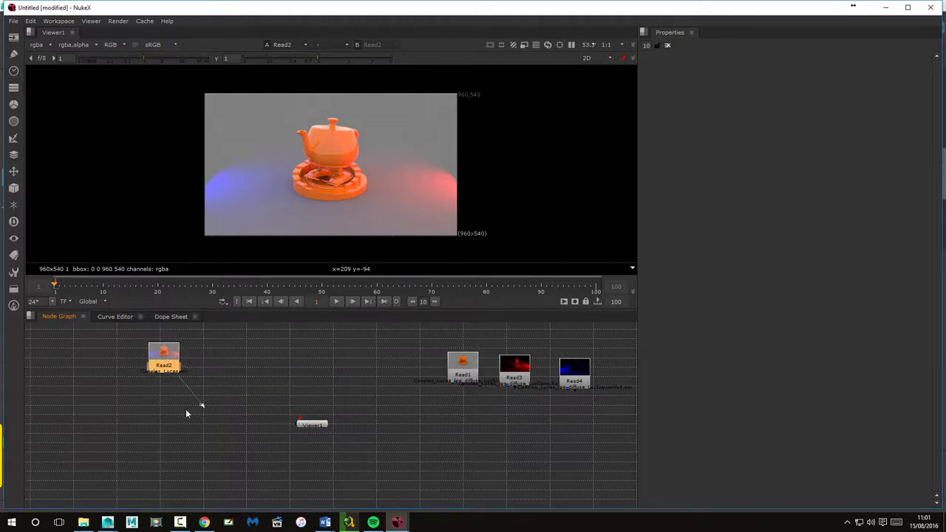
pyautogui.moveTo(298, 419); pyautogui.dragTo(186, 408)
pyautogui.moveTo(442, 364); pyautogui.dragTo(259, 360)
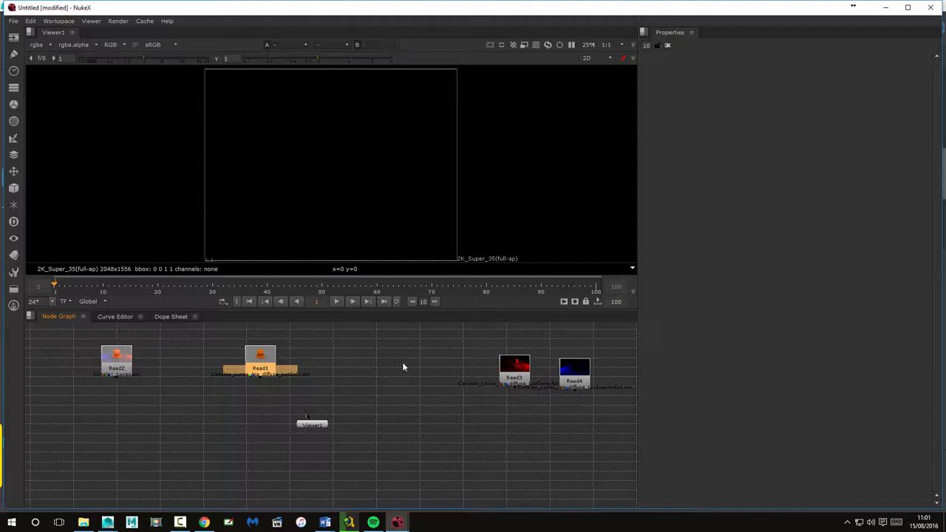
pyautogui.moveTo(508, 376); pyautogui.dragTo(370, 374)
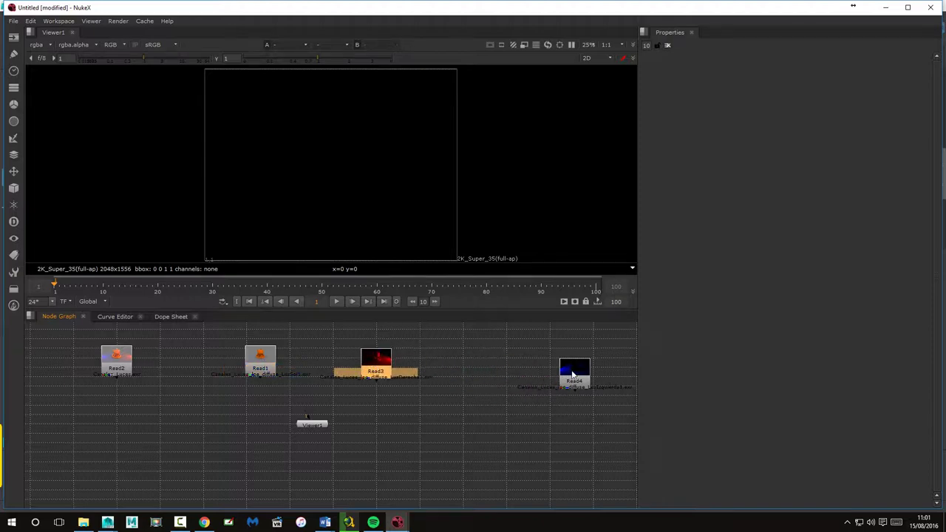
pyautogui.moveTo(573, 375); pyautogui.dragTo(493, 366)
# Step: Preview Read1's orange, Read3's red and Read4's blue light passes in the viewer
pyautogui.click(264, 361)
pyautogui.press('1')
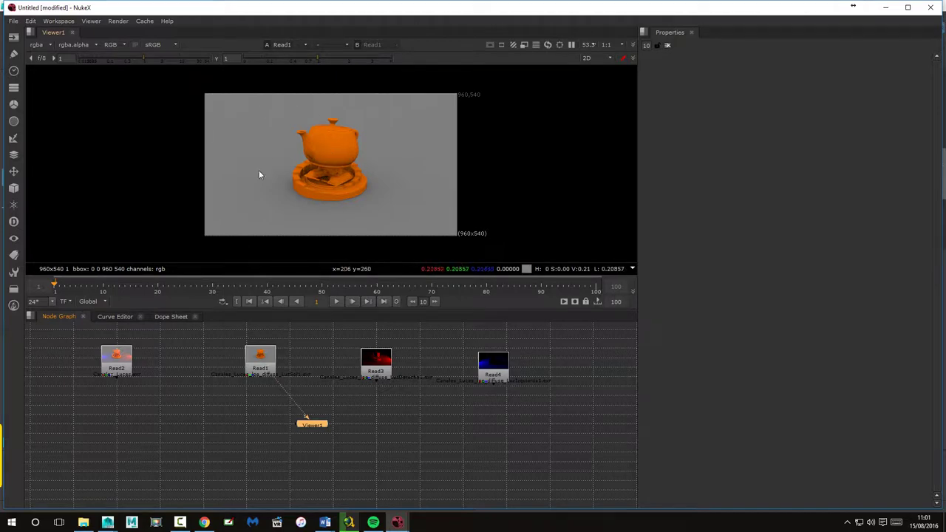
pyautogui.moveTo(272, 359); pyautogui.dragTo(278, 358)
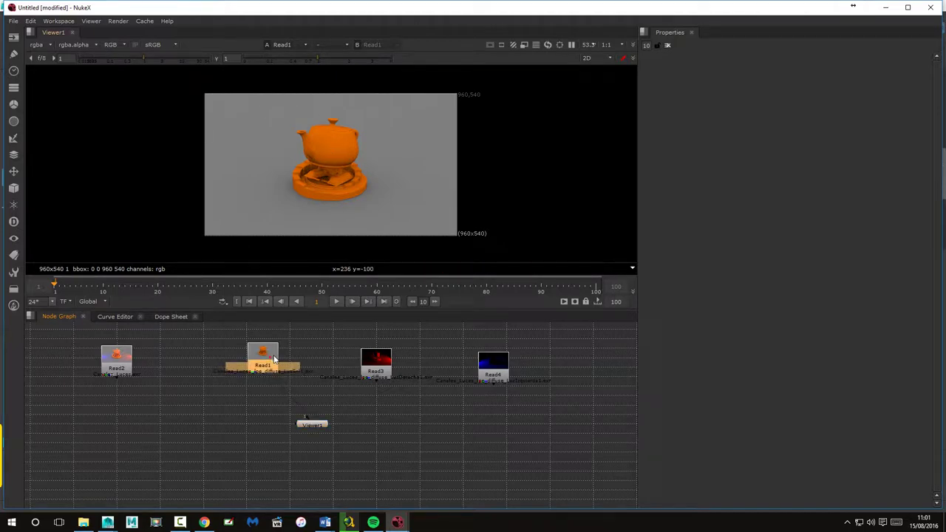
pyautogui.click(363, 370)
pyautogui.press('1')
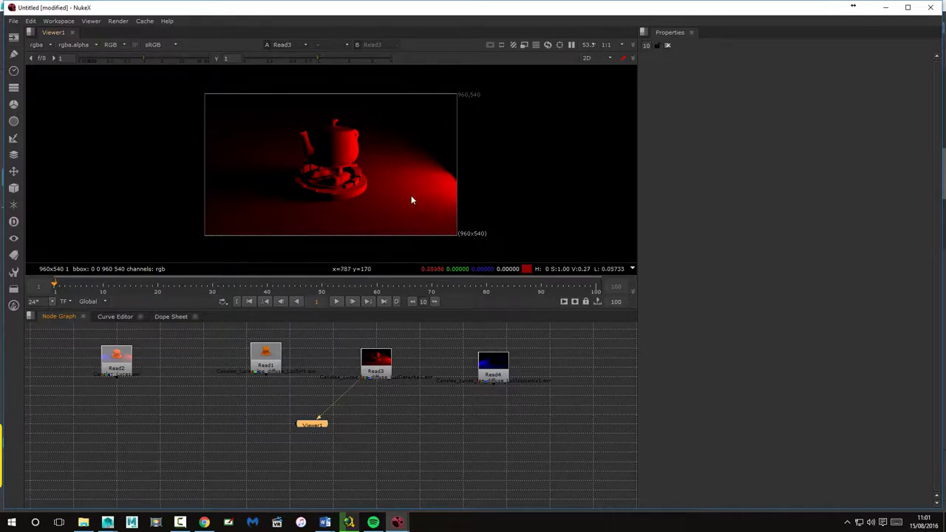
pyautogui.moveTo(266, 364)
pyautogui.mouseDown()
pyautogui.moveTo(440, 359)
pyautogui.moveTo(254, 361)
pyautogui.mouseUp()
pyautogui.press('1')
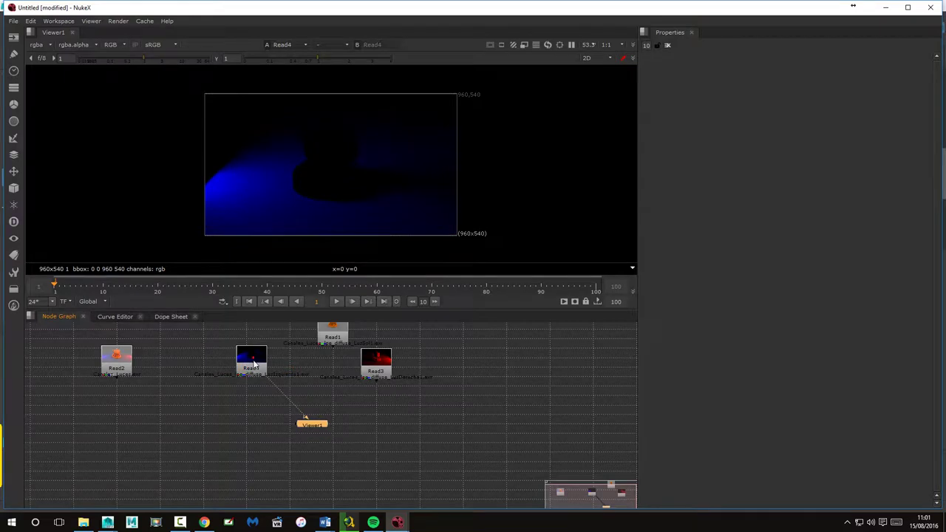
# Step: Line Read4, Read1 and Read3 up in a row and move Viewer1 lower
pyautogui.moveTo(323, 326); pyautogui.dragTo(308, 351)
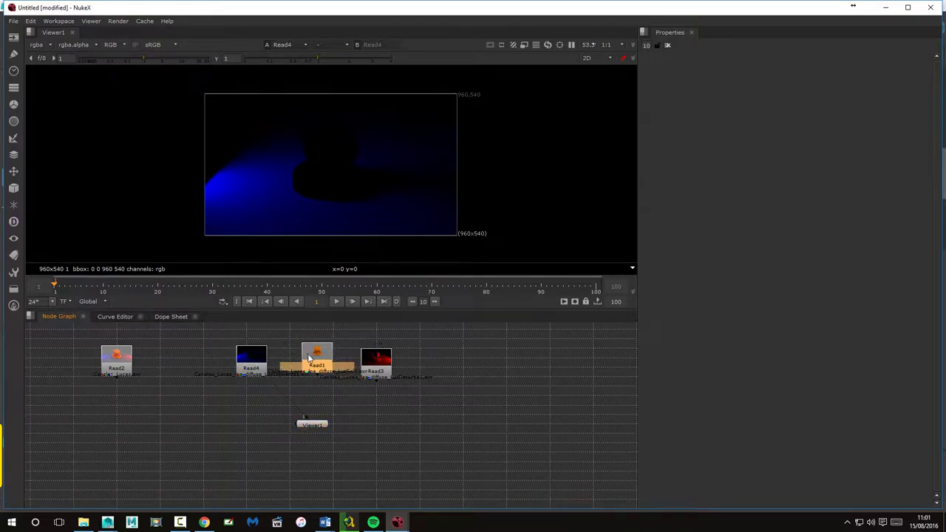
pyautogui.moveTo(388, 371); pyautogui.dragTo(401, 363)
pyautogui.moveTo(255, 361); pyautogui.dragTo(245, 358)
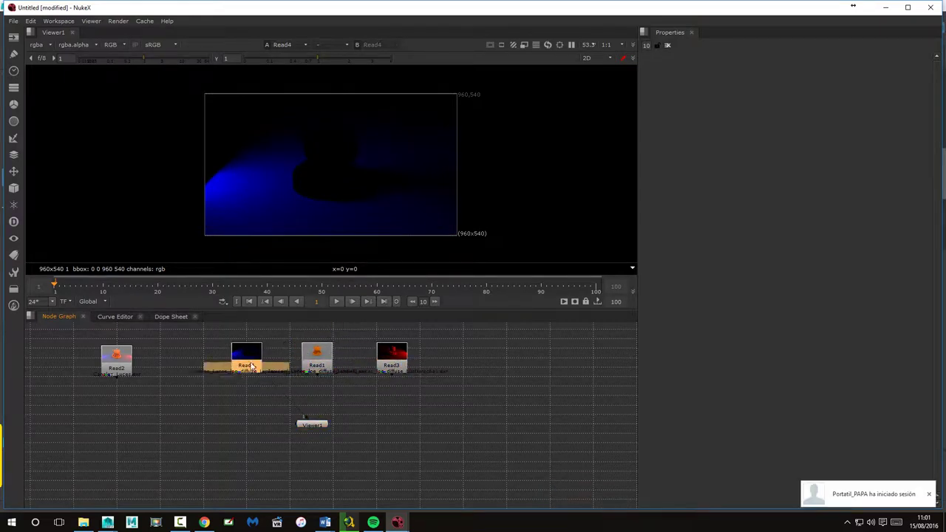
pyautogui.click(930, 497)
pyautogui.click(323, 400)
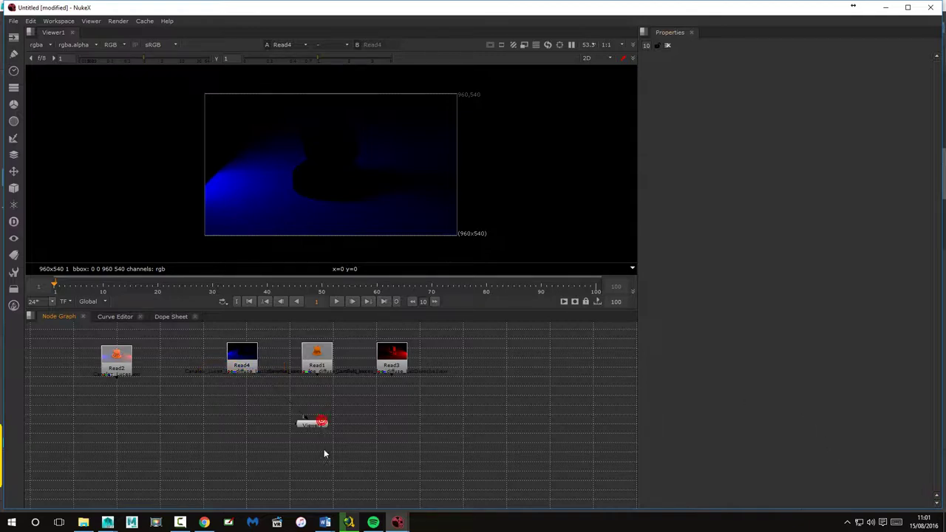
pyautogui.moveTo(313, 422); pyautogui.dragTo(316, 461)
# Step: Merge Read4 and Read1 with an over Merge1 placed between them
pyautogui.click(250, 360)
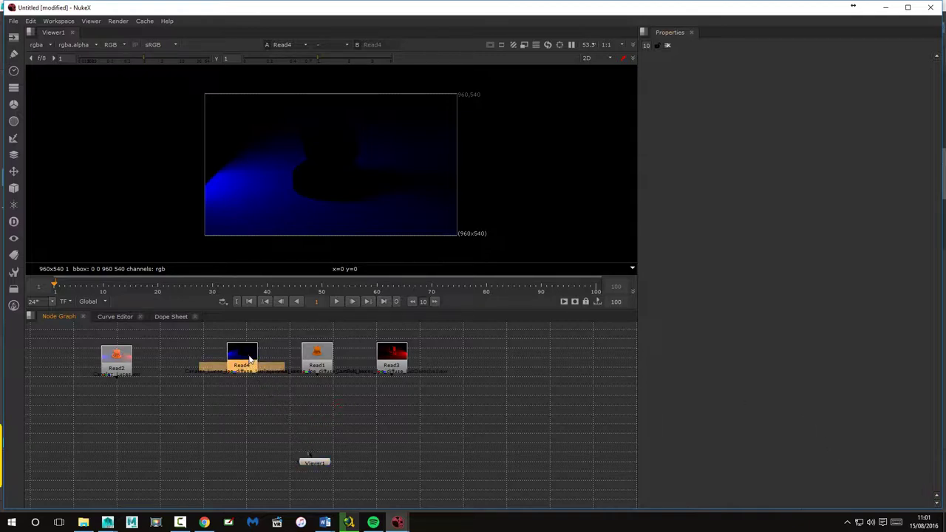
pyautogui.click(318, 358)
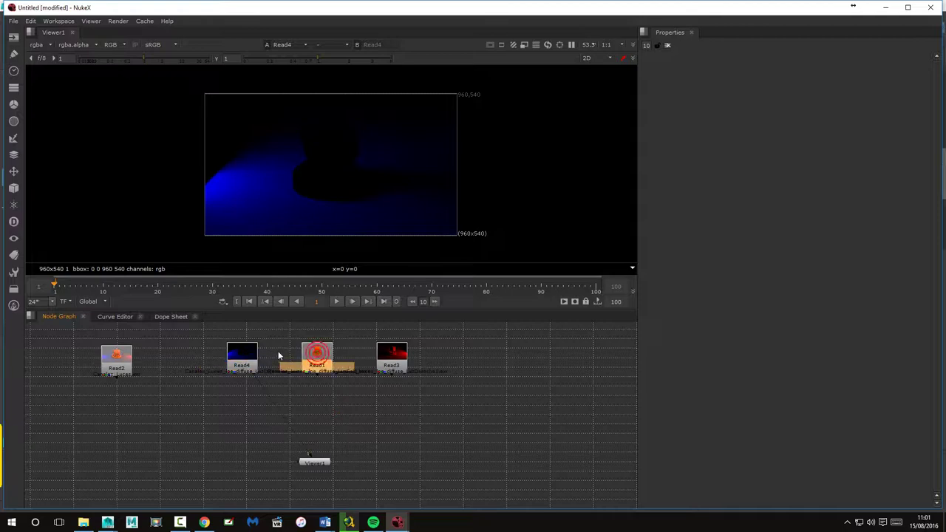
pyautogui.click(248, 357)
pyautogui.click(312, 355)
pyautogui.click(256, 354)
pyautogui.keyDown('shift'); pyautogui.click(318, 354); pyautogui.keyUp('shift')
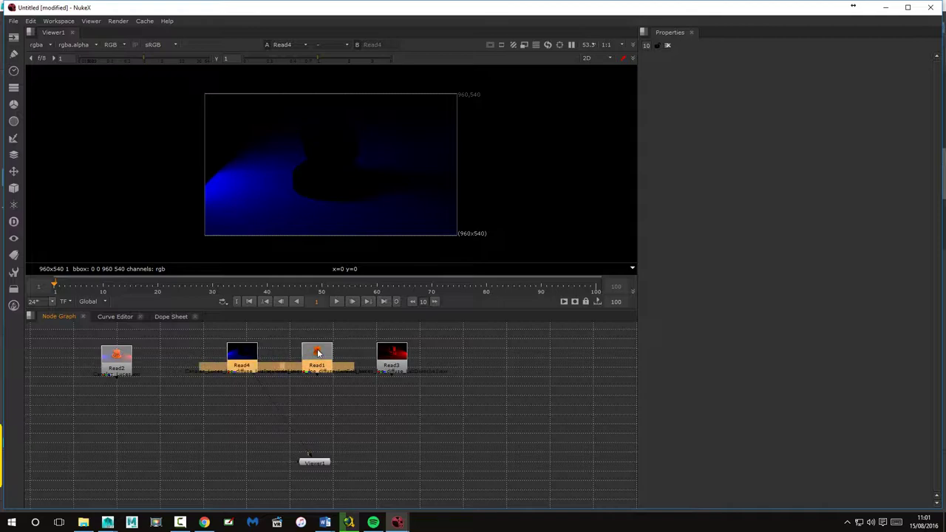
pyautogui.press('m')
pyautogui.moveTo(323, 385); pyautogui.dragTo(278, 410)
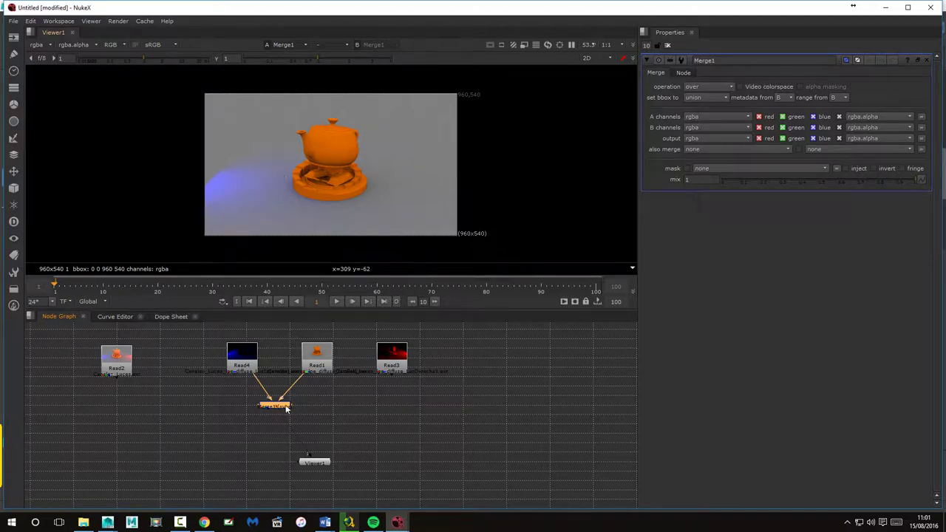
# Step: Merge the red Read3 pass over Merge1 as Merge2 and level the two merge nodes
pyautogui.click(392, 357)
pyautogui.press('m')
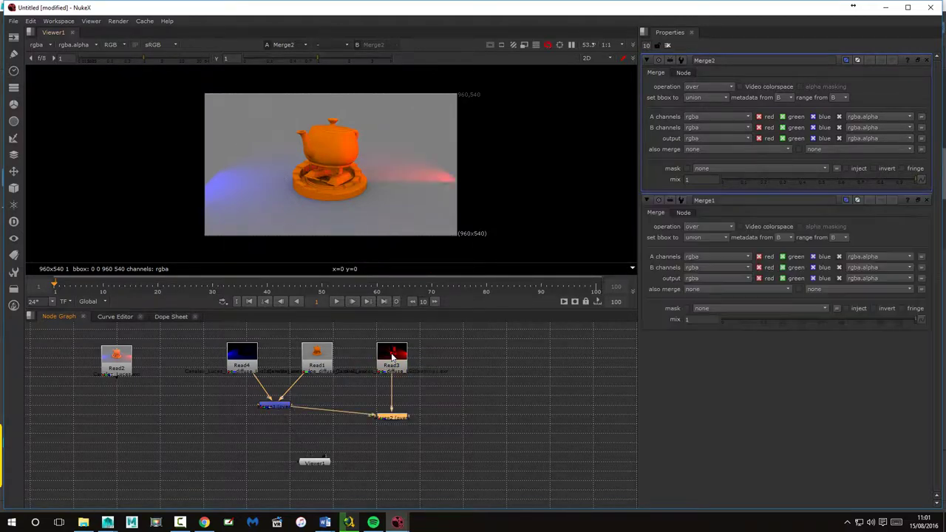
pyautogui.moveTo(397, 422); pyautogui.dragTo(371, 414)
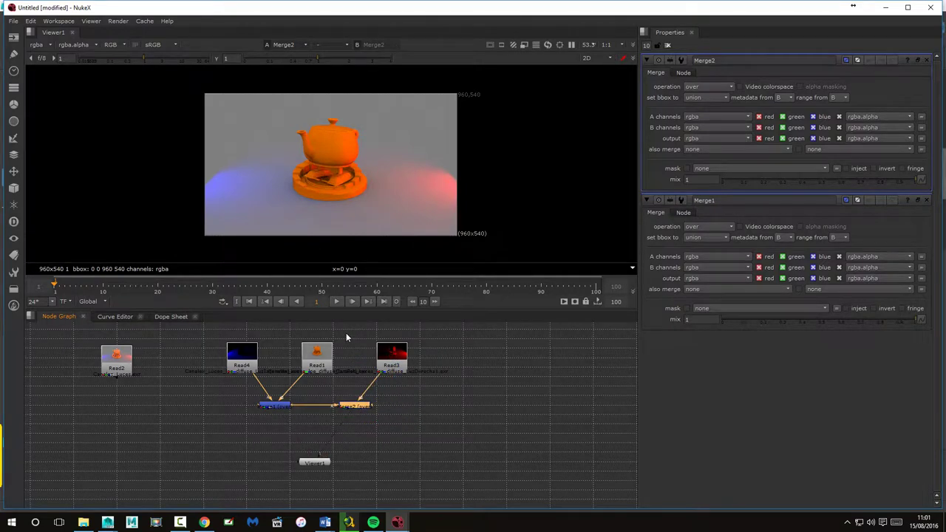
pyautogui.click(278, 407)
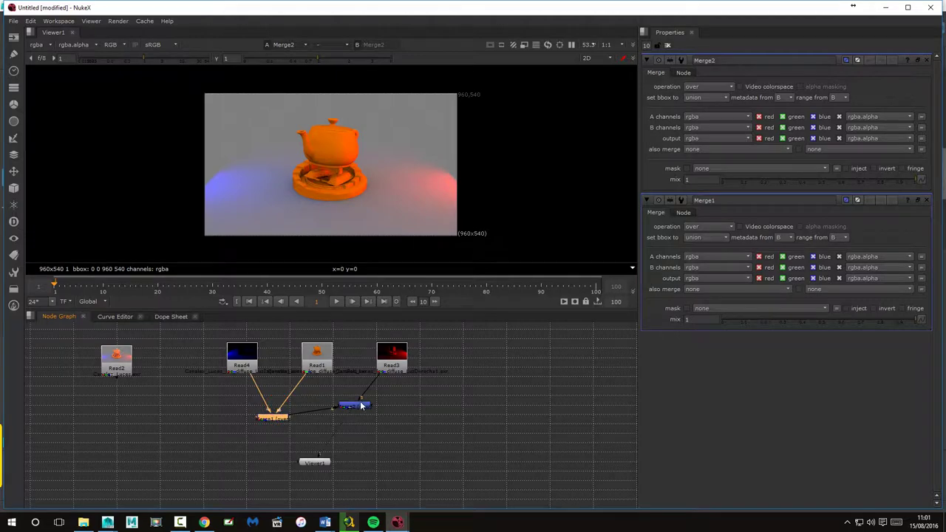
pyautogui.moveTo(355, 406); pyautogui.dragTo(342, 418)
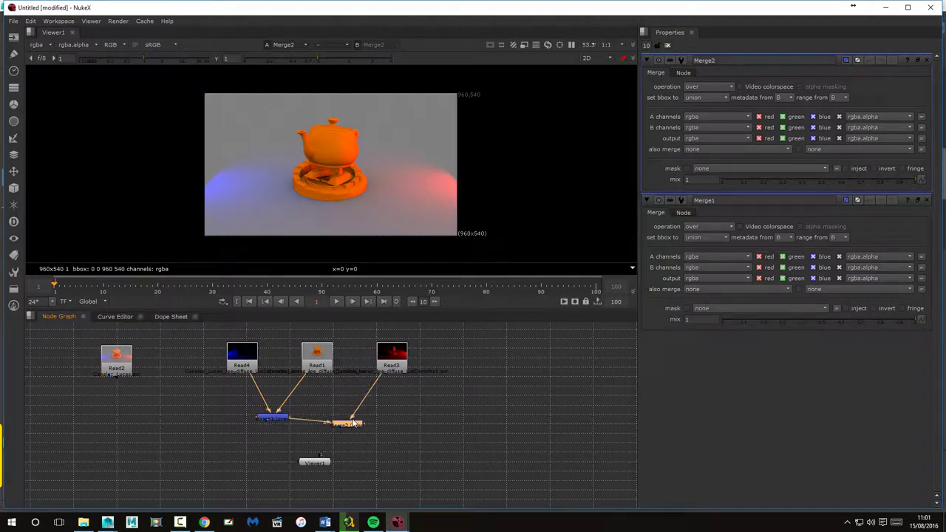
pyautogui.click(241, 355)
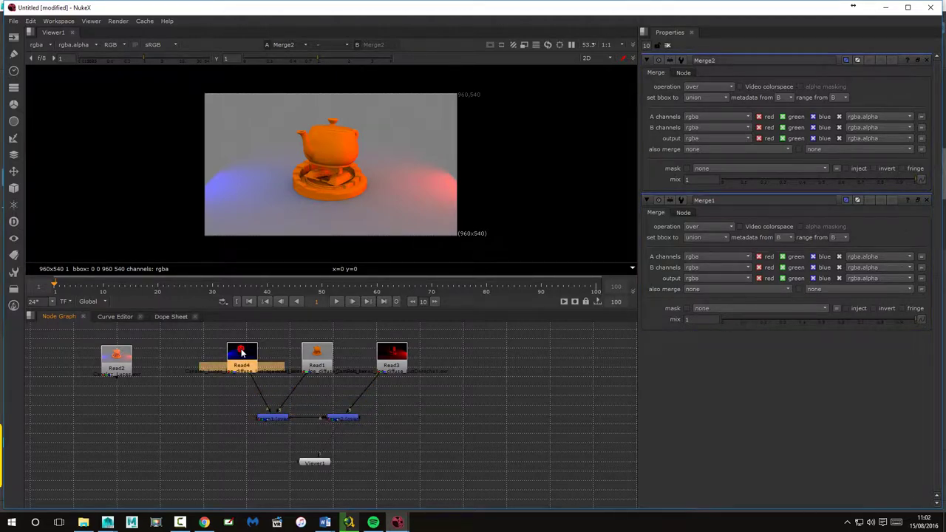
pyautogui.press('Tab')
# Step: Add ColorCorrect1 under the blue Read4 pass and drag its master gain to 0
pyautogui.write('COL')
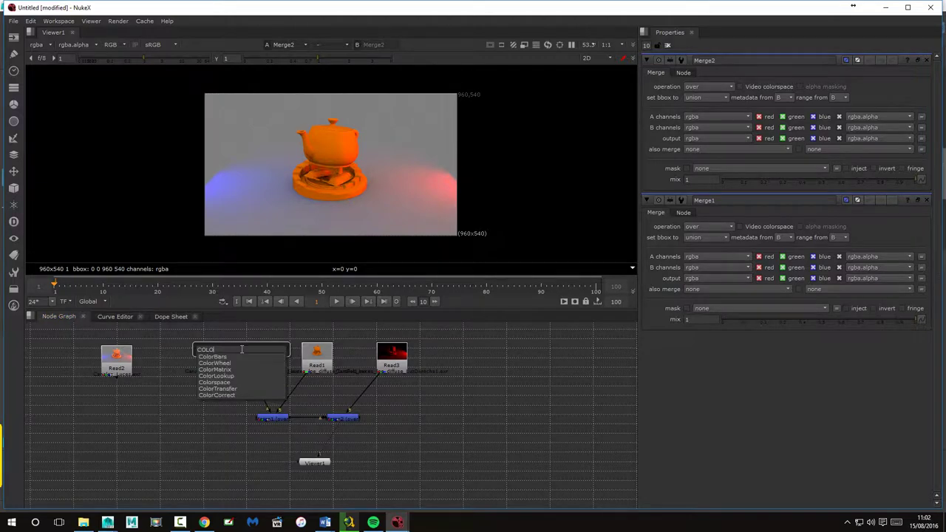
pyautogui.click(219, 394)
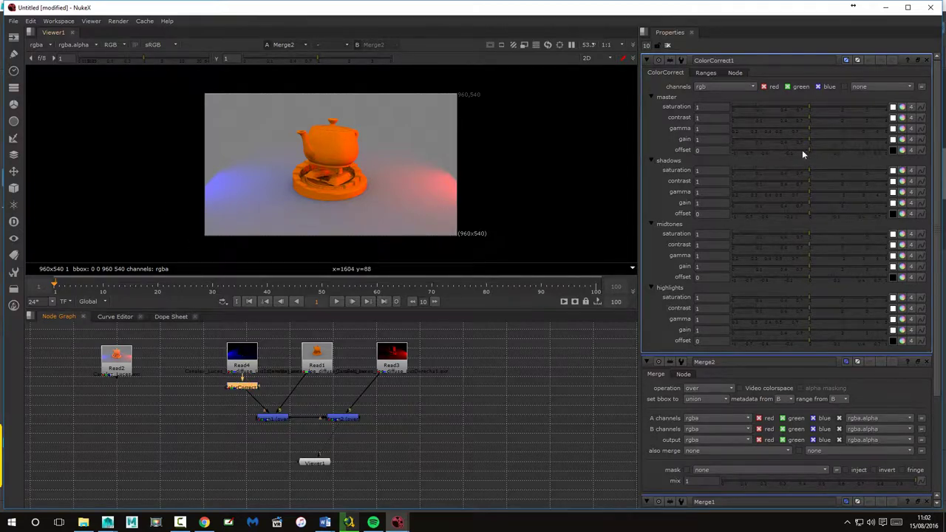
pyautogui.moveTo(809, 138)
pyautogui.mouseDown()
pyautogui.moveTo(793, 136)
pyautogui.moveTo(803, 137)
pyautogui.mouseUp()
pyautogui.moveTo(803, 137); pyautogui.dragTo(824, 133)
pyautogui.moveTo(824, 133)
pyautogui.mouseDown()
pyautogui.moveTo(809, 143)
pyautogui.moveTo(733, 140)
pyautogui.mouseUp()
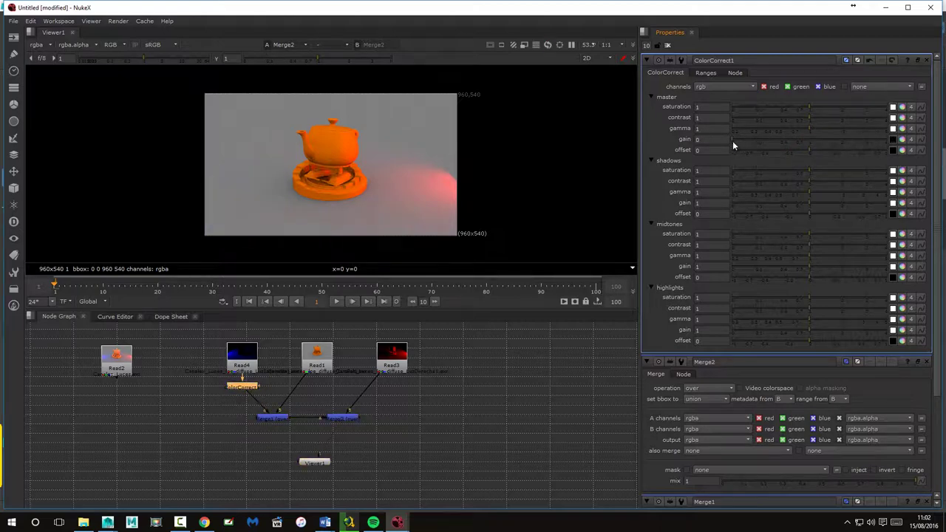
pyautogui.click(318, 360)
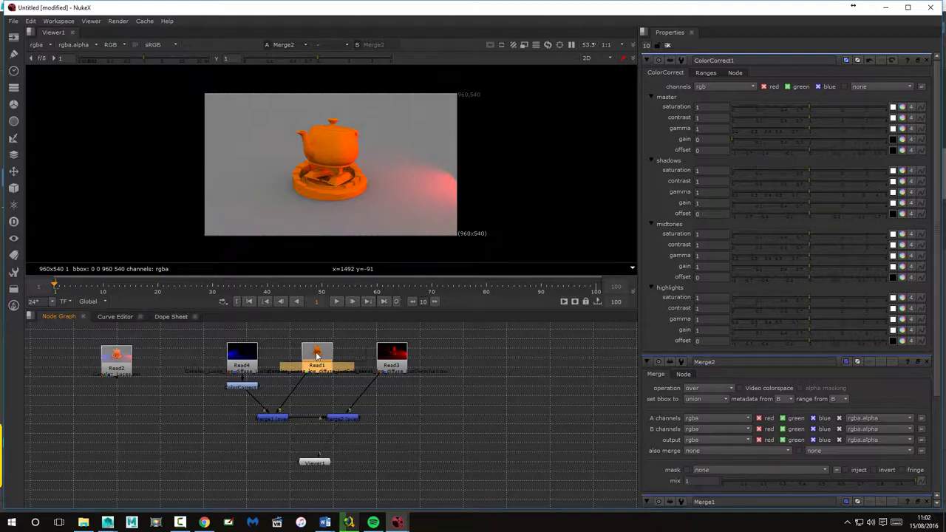
# Step: Add ColorCorrect2 under Read1 and limit Properties to 1 panel, keeping its gain at 1
pyautogui.press('Tab')
pyautogui.press('Return')
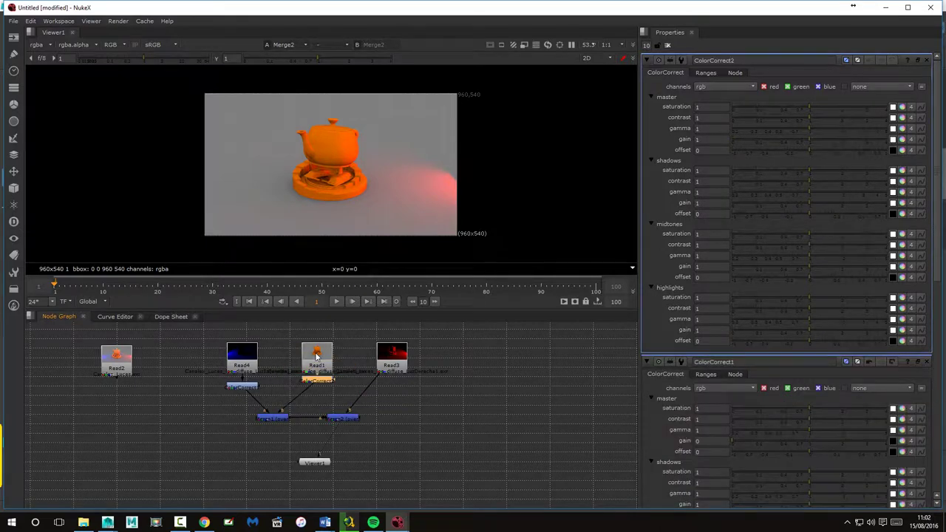
pyautogui.moveTo(315, 384); pyautogui.dragTo(317, 387)
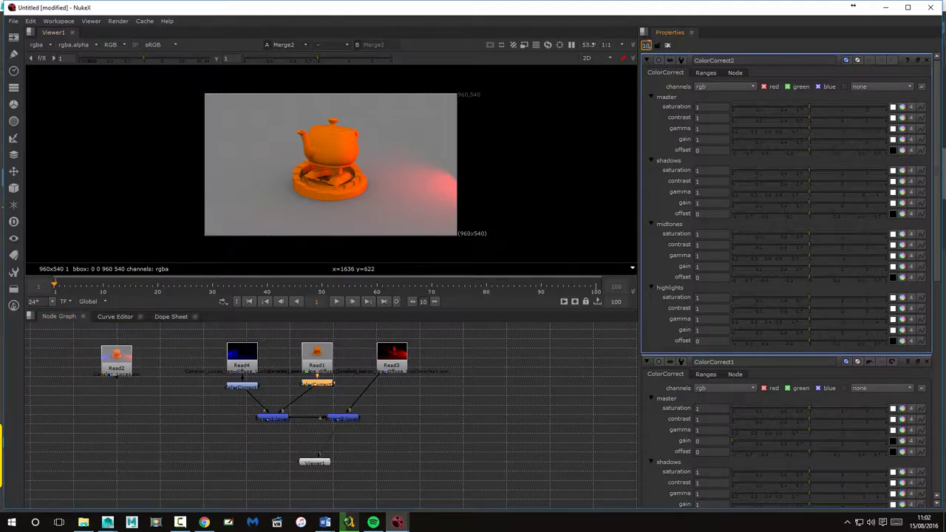
pyautogui.click(643, 45)
pyautogui.write('1')
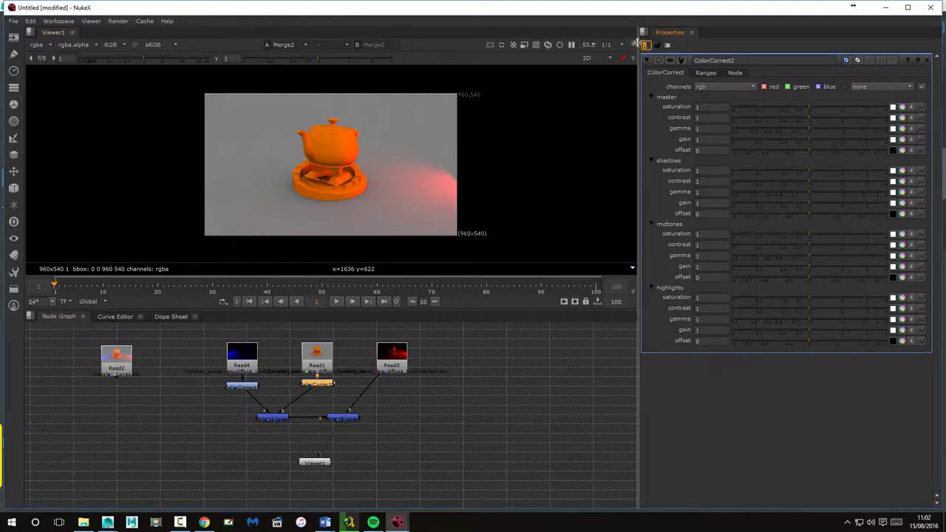
pyautogui.click(316, 384)
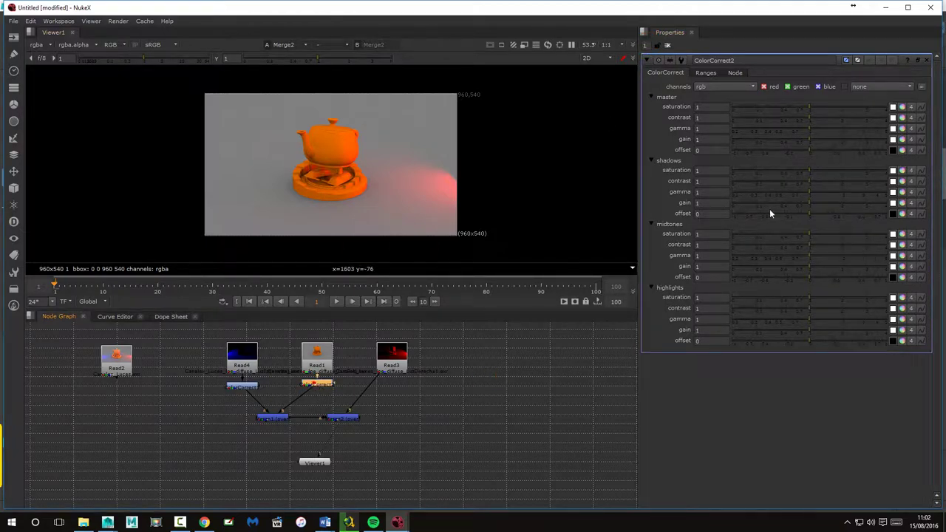
pyautogui.moveTo(809, 138)
pyautogui.mouseDown()
pyautogui.moveTo(732, 144)
pyautogui.moveTo(815, 131)
pyautogui.moveTo(745, 142)
pyautogui.mouseUp()
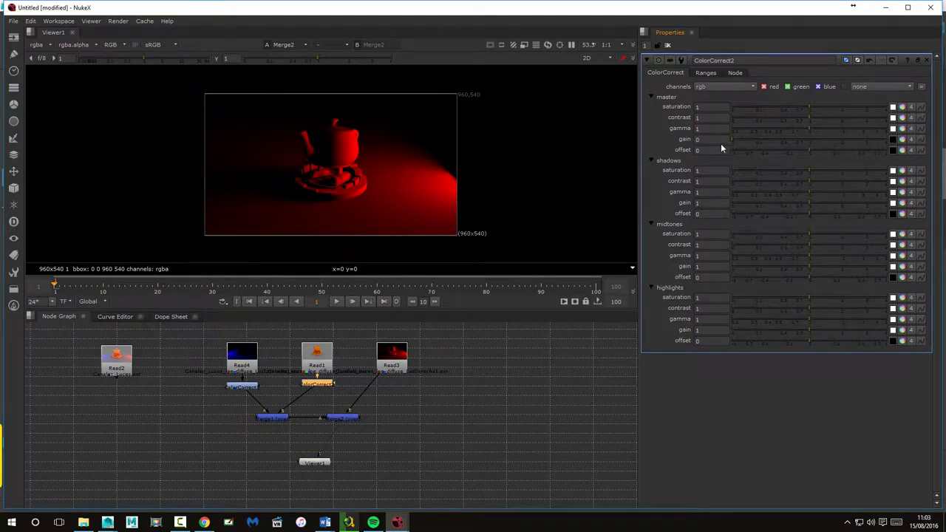
pyautogui.moveTo(745, 142); pyautogui.dragTo(808, 138)
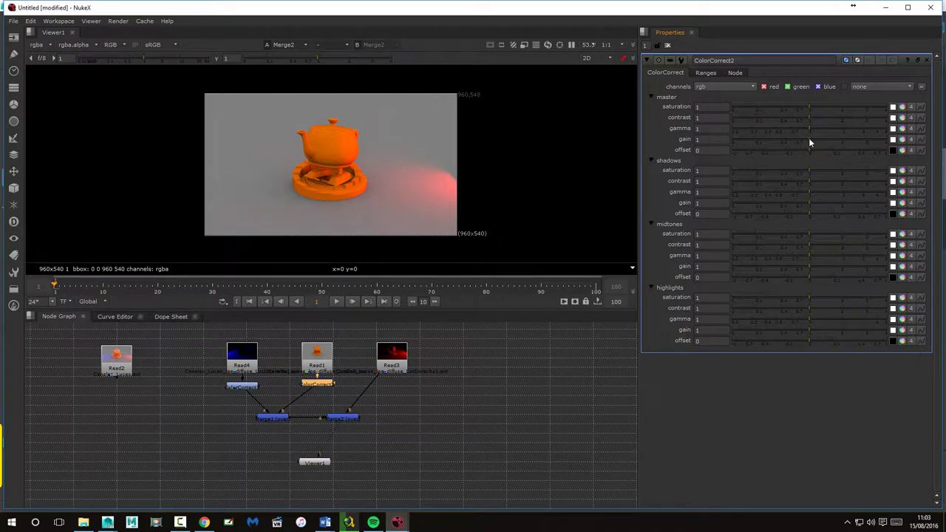
# Step: Add ColorCorrect3 under the red Read3 pass and turn down its master gain
pyautogui.click(386, 357)
pyautogui.press('Tab')
pyautogui.write('COLOR')
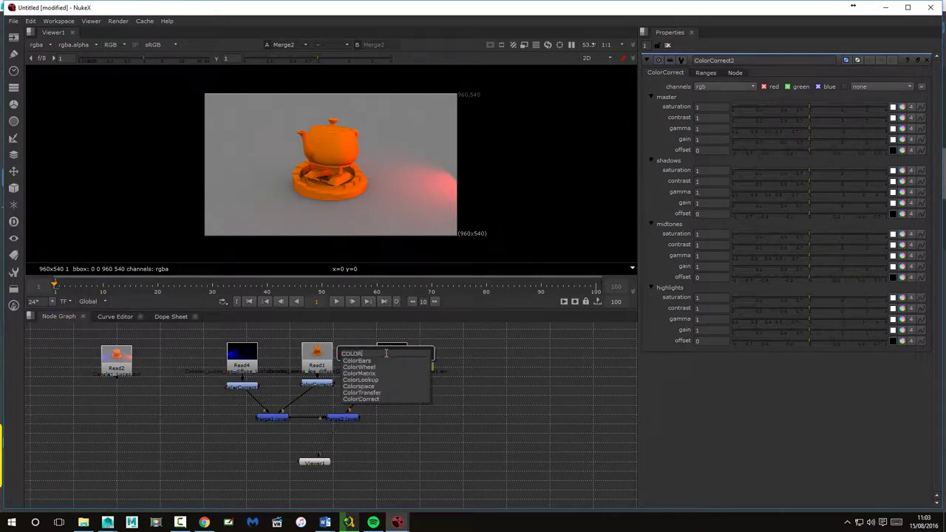
pyautogui.click(374, 400)
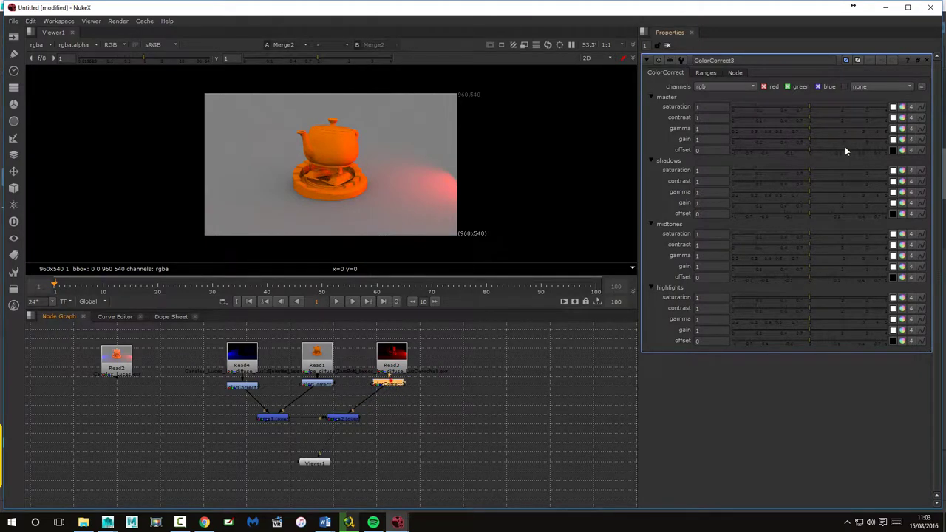
pyautogui.moveTo(811, 138)
pyautogui.mouseDown()
pyautogui.moveTo(742, 139)
pyautogui.moveTo(808, 140)
pyautogui.mouseUp()
# Step: Return ColorCorrect1's master gain to 1 to restore the blue light
pyautogui.click(316, 383)
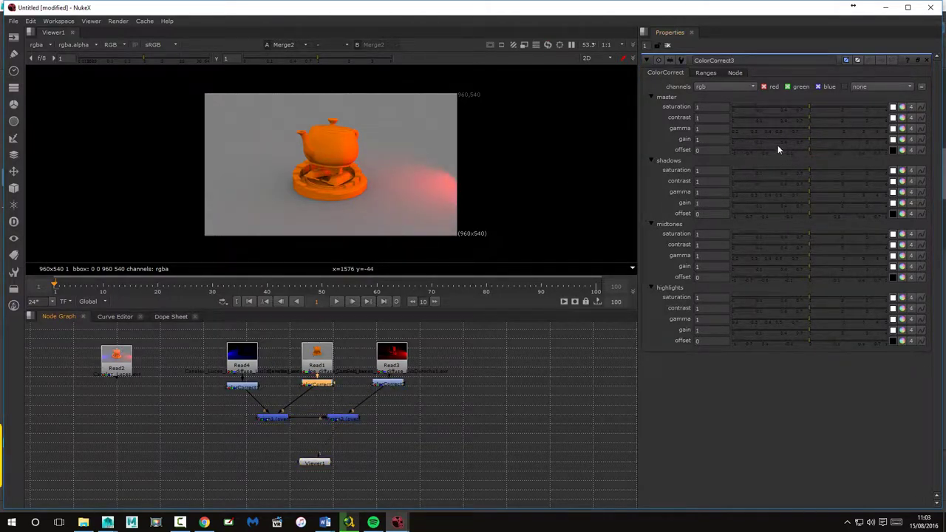
pyautogui.click(252, 387)
pyautogui.doubleClick(249, 389)
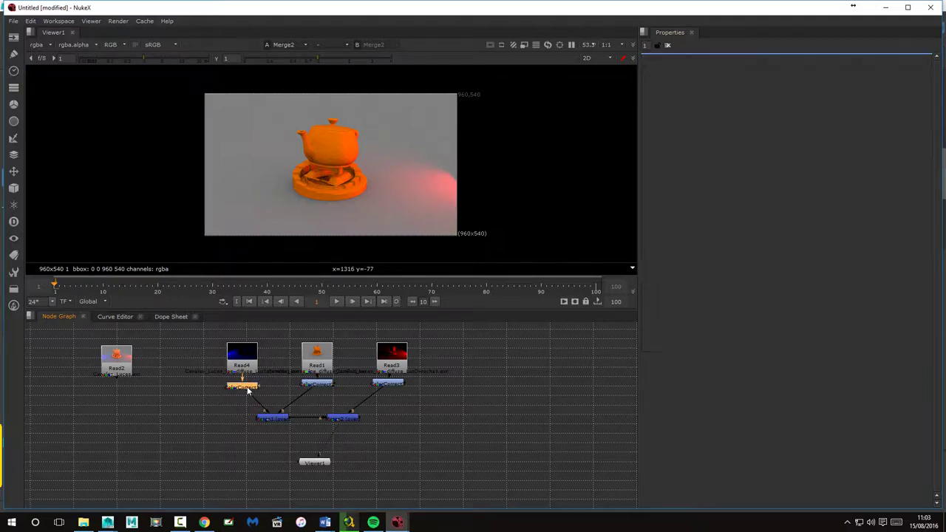
pyautogui.click(712, 139)
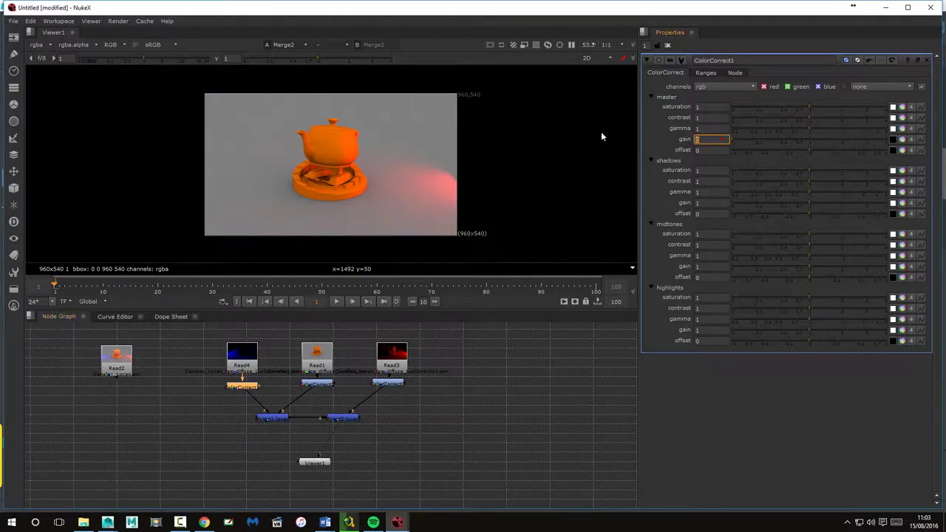
pyautogui.write('1')
pyautogui.press('Return')
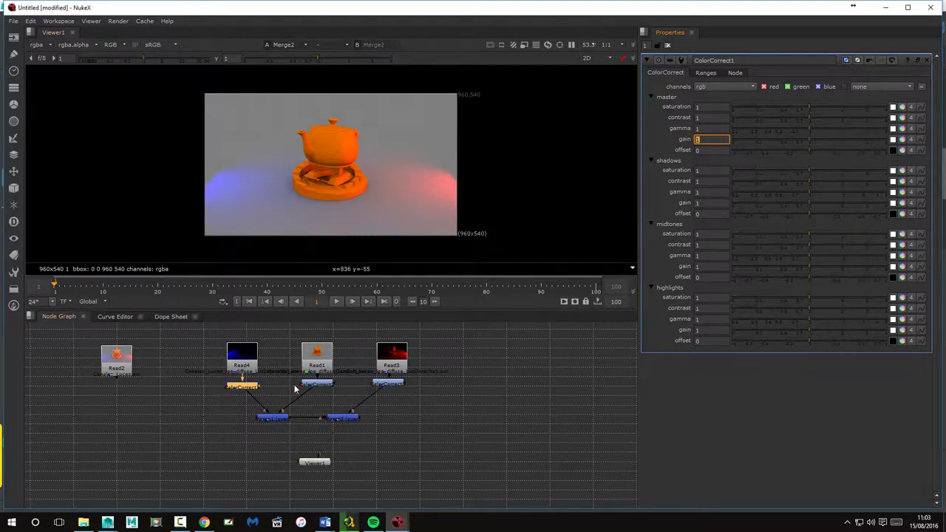
# Step: Open ColorCorrect2's settings and move Viewer1 below the merge chain
pyautogui.doubleClick(325, 383)
pyautogui.click(387, 464)
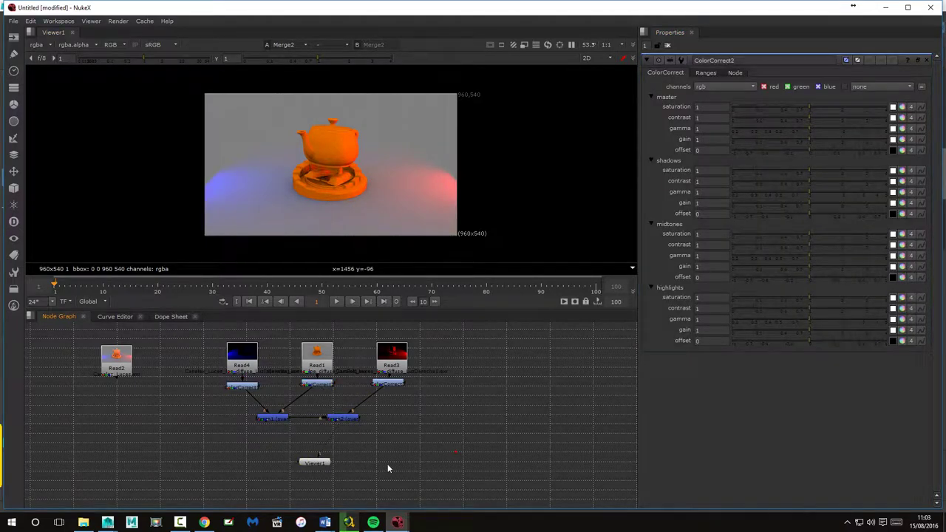
pyautogui.moveTo(316, 462); pyautogui.dragTo(341, 467)
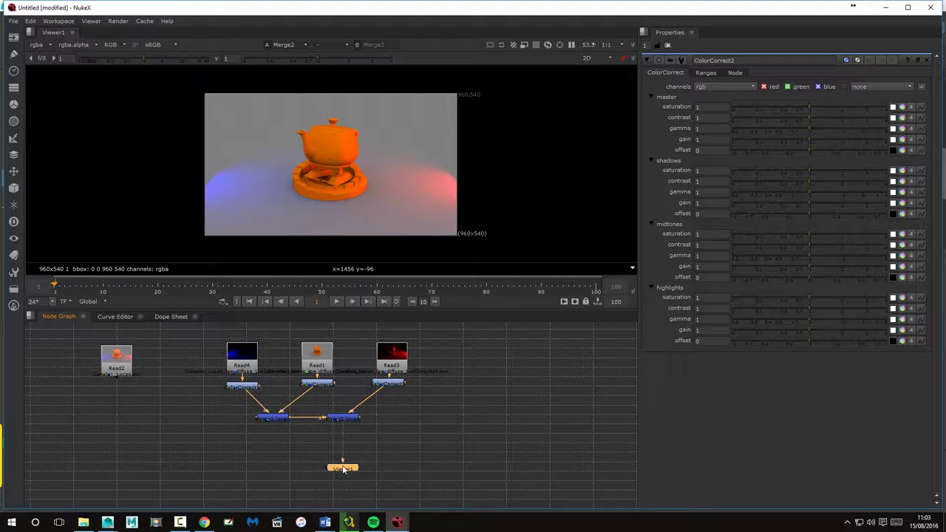
pyautogui.click(107, 522)
# Step: Widen RenderMan Controls and select the specular LuzIzquierda1, LuzSol1 and LuzDerecha1 channels
pyautogui.click(52, 481)
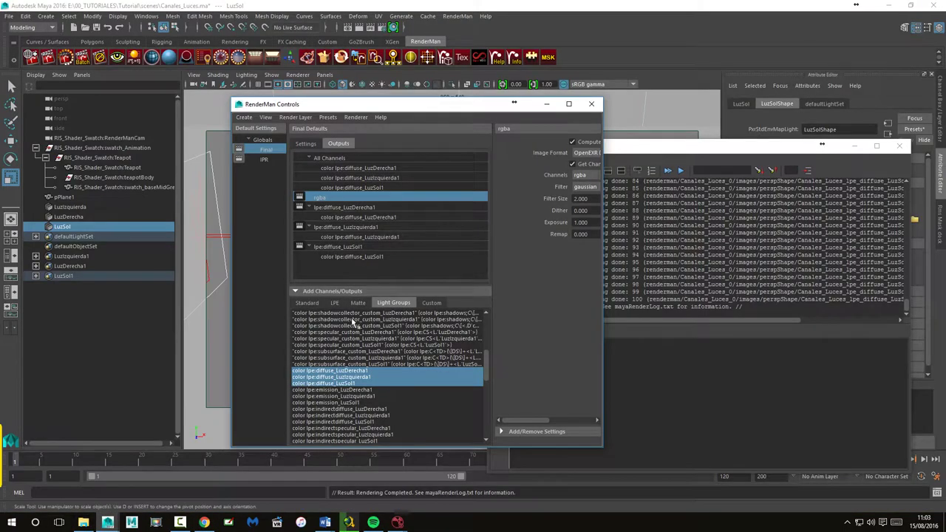
pyautogui.moveTo(416, 103); pyautogui.dragTo(388, 97)
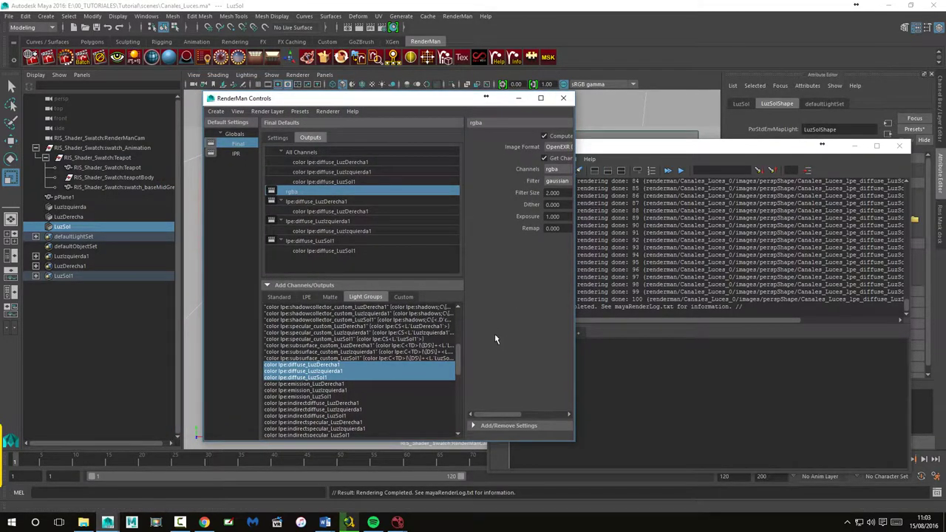
pyautogui.moveTo(575, 324); pyautogui.dragTo(719, 324)
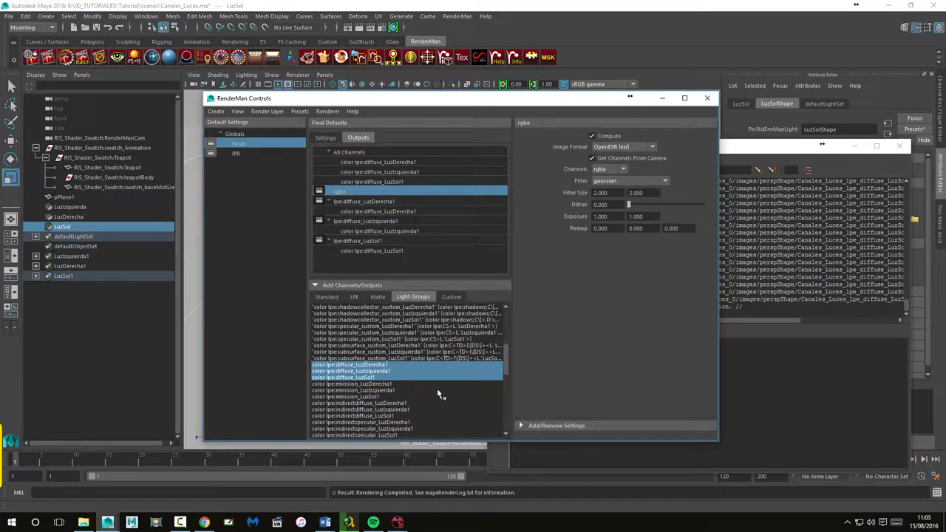
pyautogui.moveTo(505, 363); pyautogui.dragTo(507, 385)
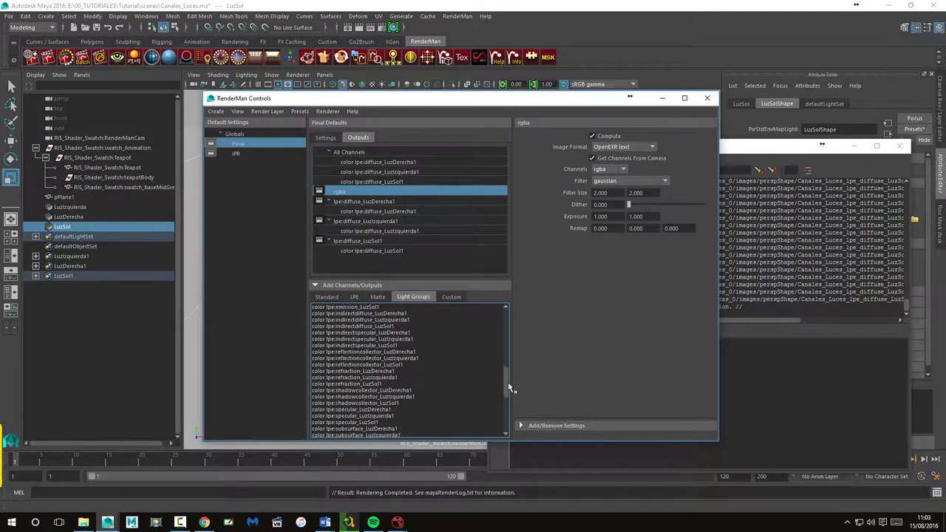
pyautogui.click(370, 409)
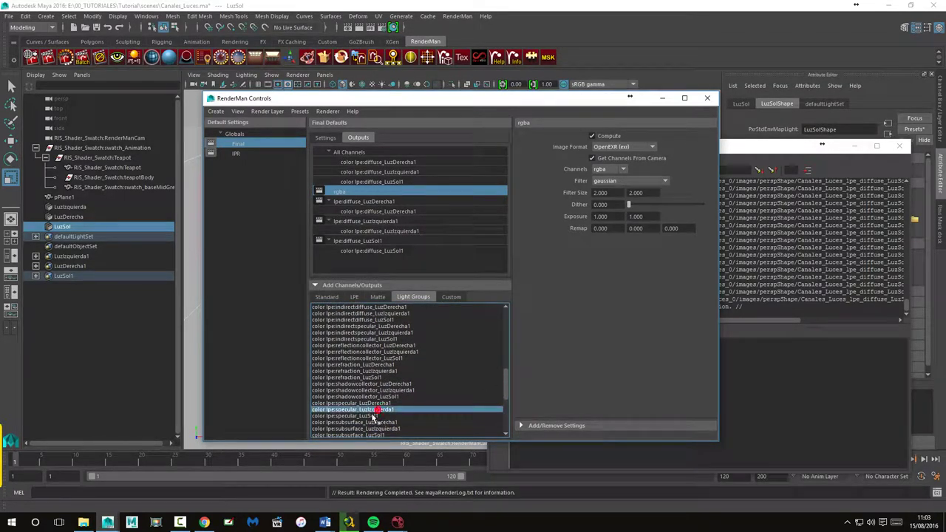
pyautogui.keyDown('shift'); pyautogui.click(369, 415); pyautogui.keyUp('shift')
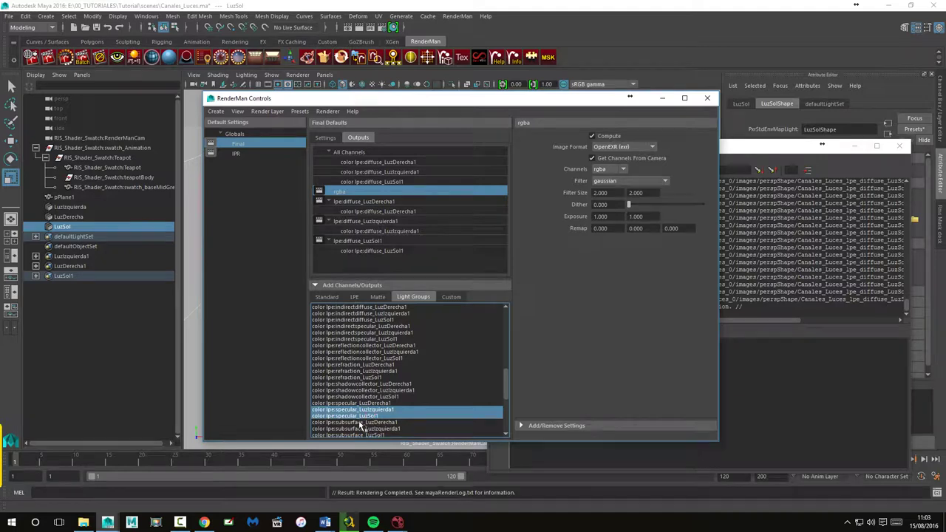
pyautogui.keyDown('ctrl'); pyautogui.click(353, 403); pyautogui.keyUp('ctrl')
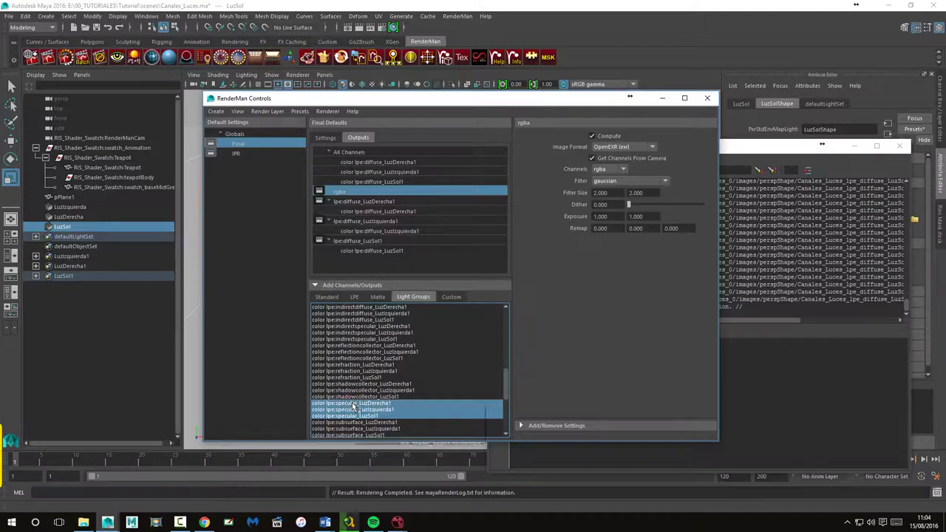
# Step: Create a single output from the three selected specular channels
pyautogui.rightClick(357, 405)
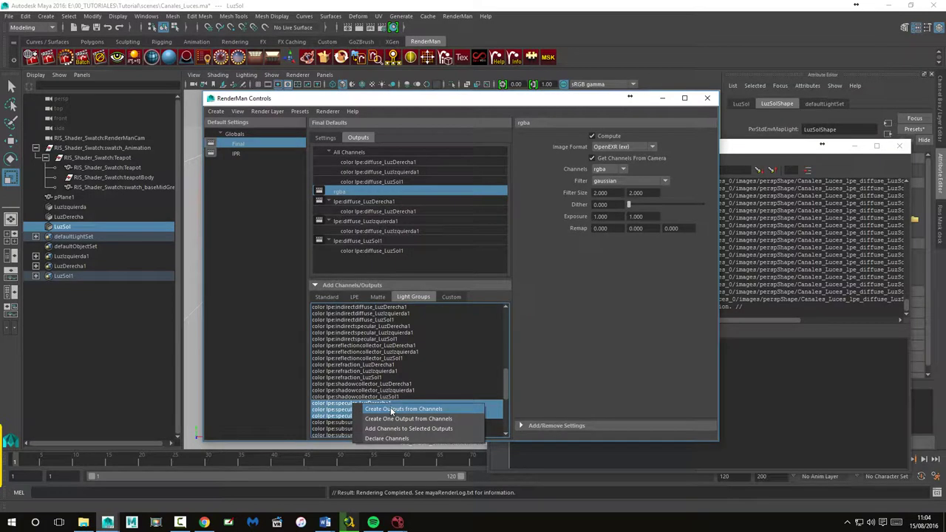
pyautogui.click(405, 419)
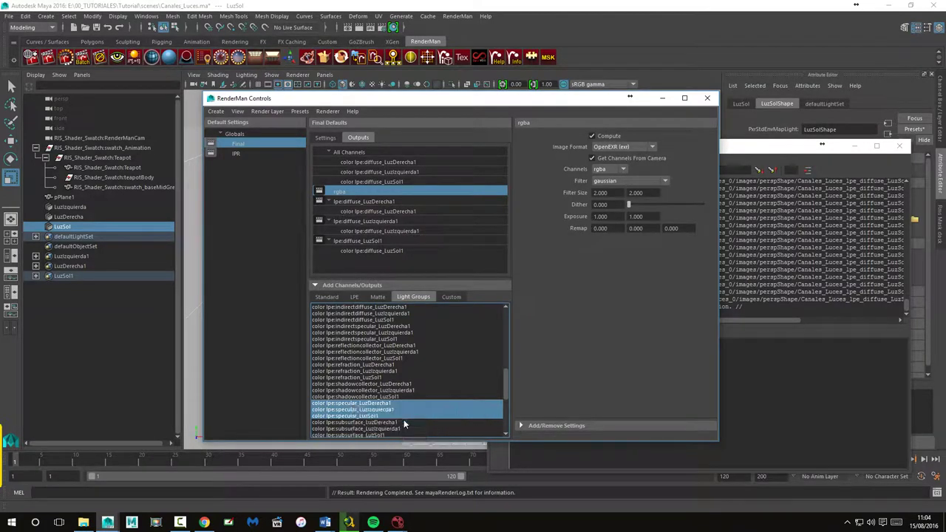
pyautogui.click(355, 242)
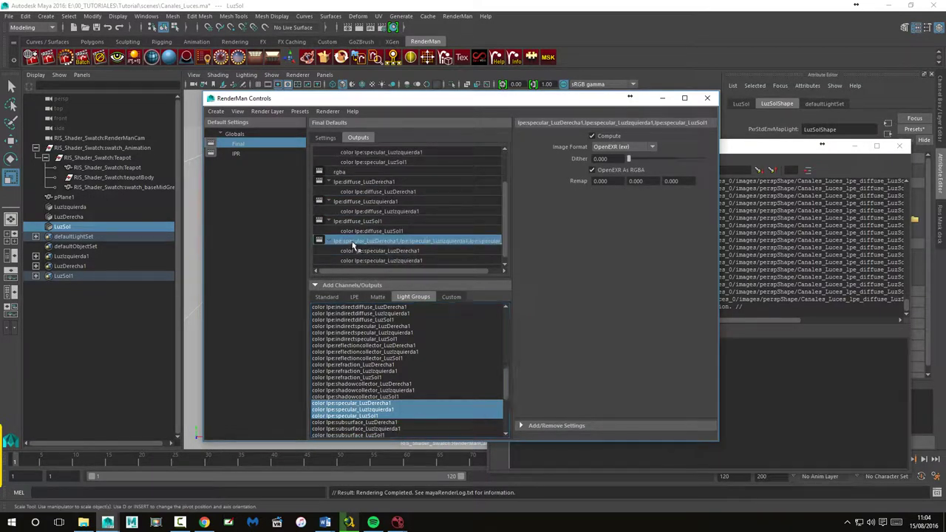
pyautogui.doubleClick(355, 242)
pyautogui.press('BackSpace')
pyautogui.write('LUZSPECULAR')
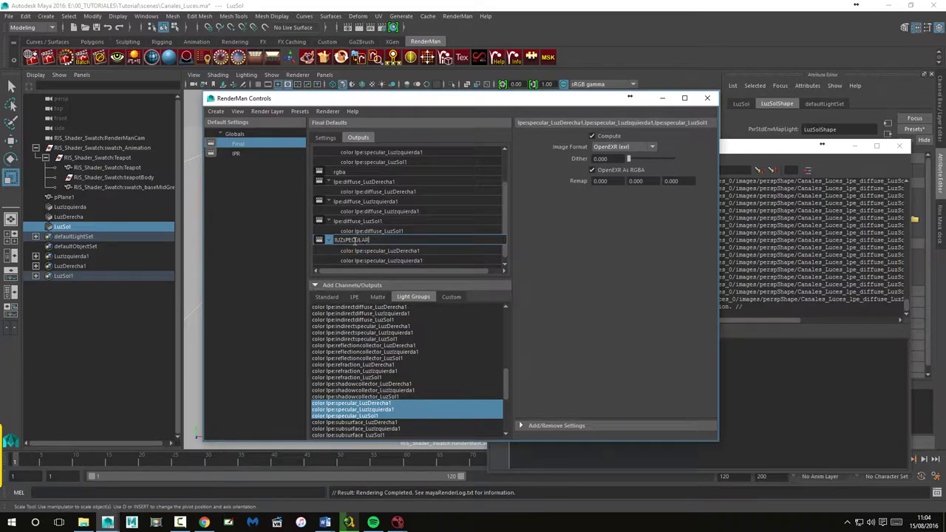
pyautogui.press('Return')
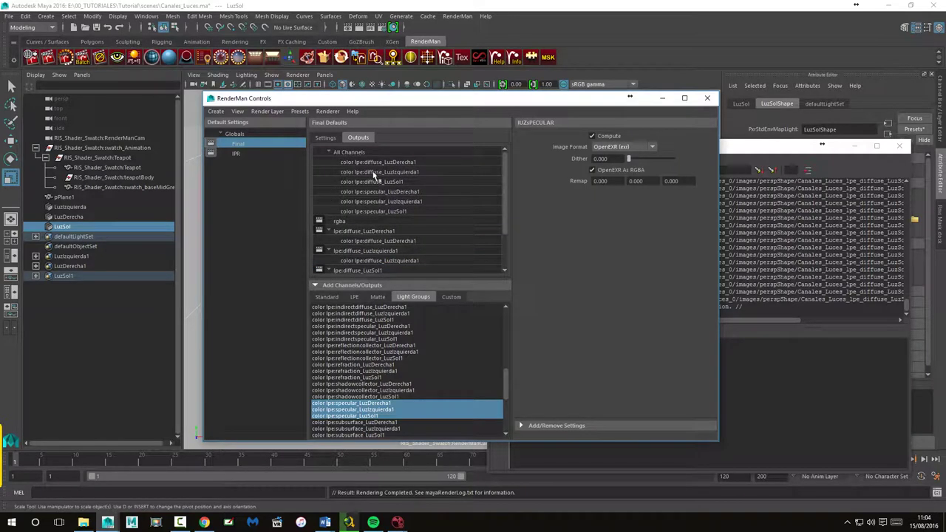
# Step: Collapse the three diffuse output groups and rename the new output LuzSpecular
pyautogui.click(328, 230)
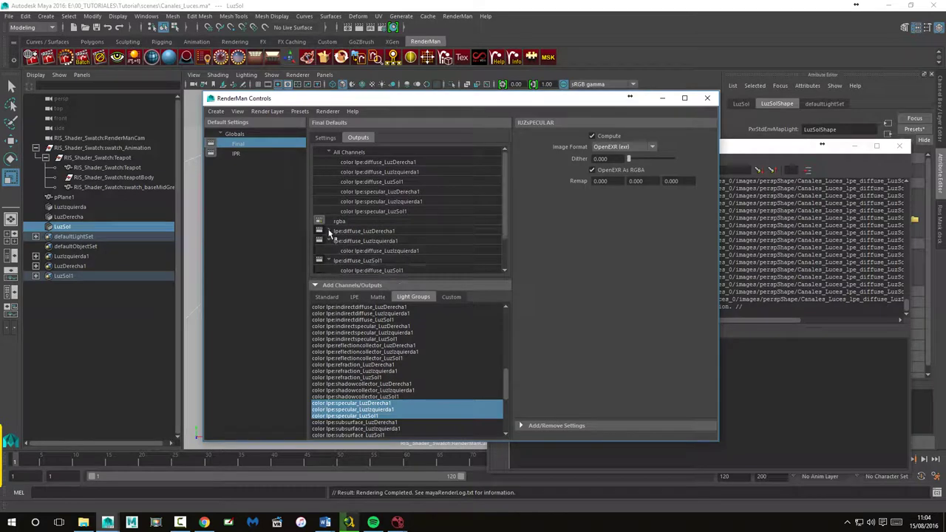
pyautogui.click(329, 241)
pyautogui.click(330, 251)
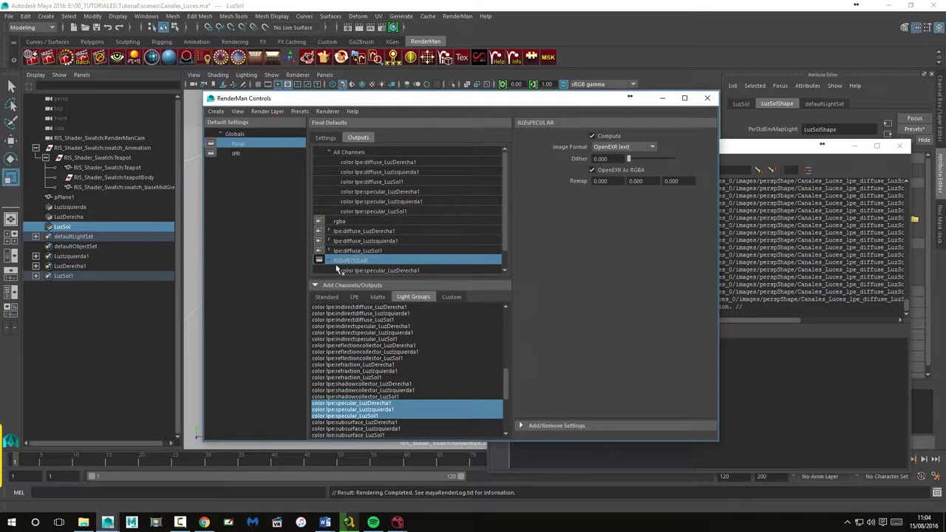
pyautogui.scroll(-1, 335, 259)
pyautogui.doubleClick(346, 245)
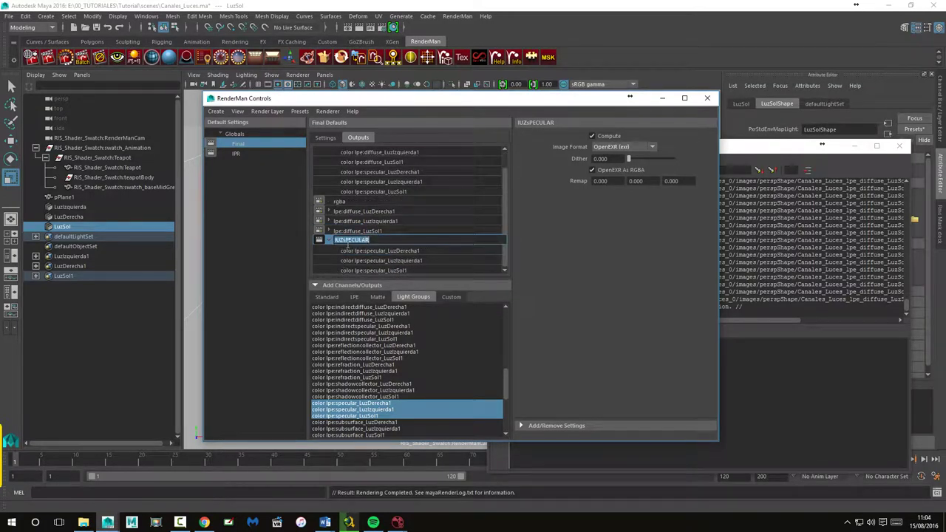
pyautogui.click(345, 241)
pyautogui.click(345, 242)
pyautogui.doubleClick(376, 240)
pyautogui.write('Luz')
pyautogui.write('Specular')
pyautogui.press('Return')
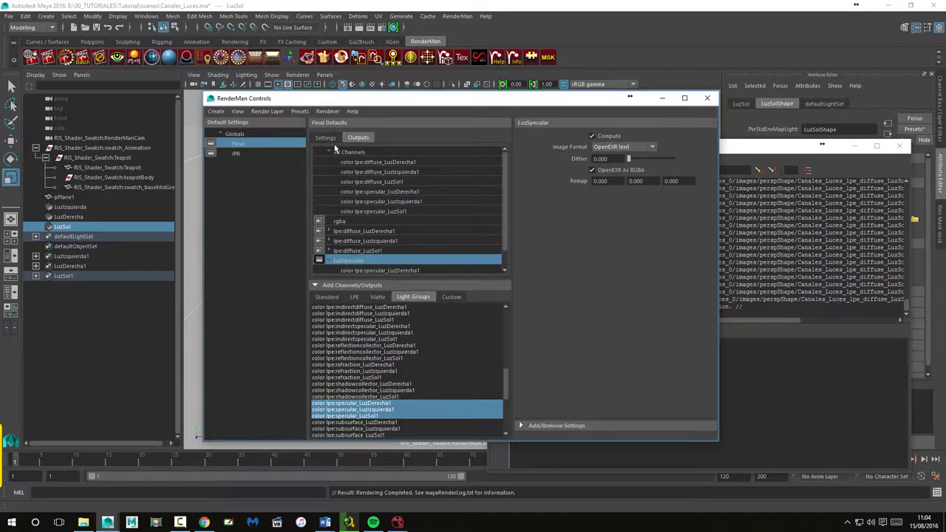
# Step: Collapse All Channels and batch render to Canales_Luces_LuzSpecular.exr
pyautogui.click(329, 151)
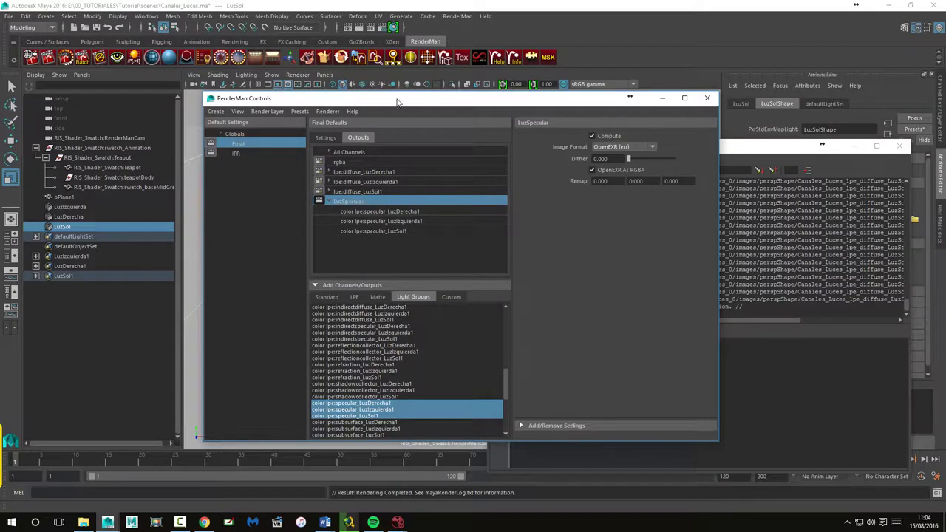
pyautogui.moveTo(399, 100); pyautogui.dragTo(430, 97)
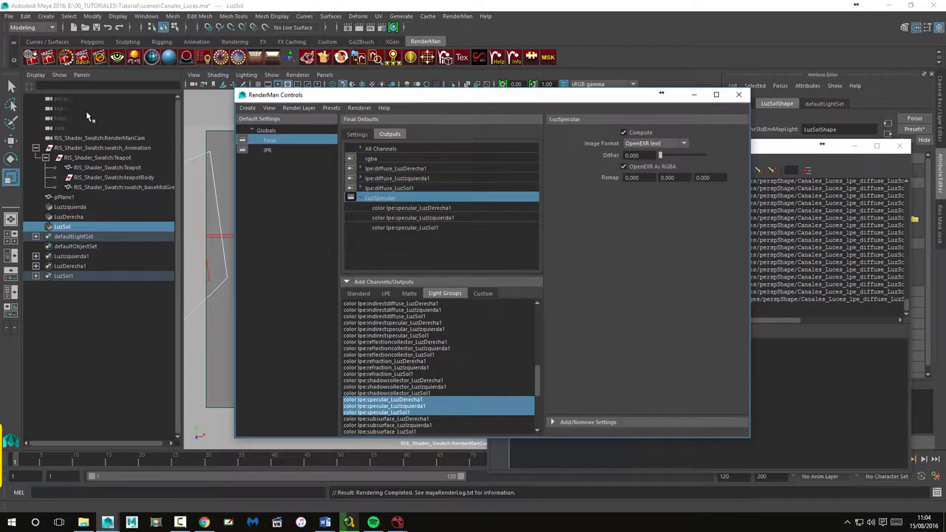
pyautogui.click(65, 57)
pyautogui.click(935, 492)
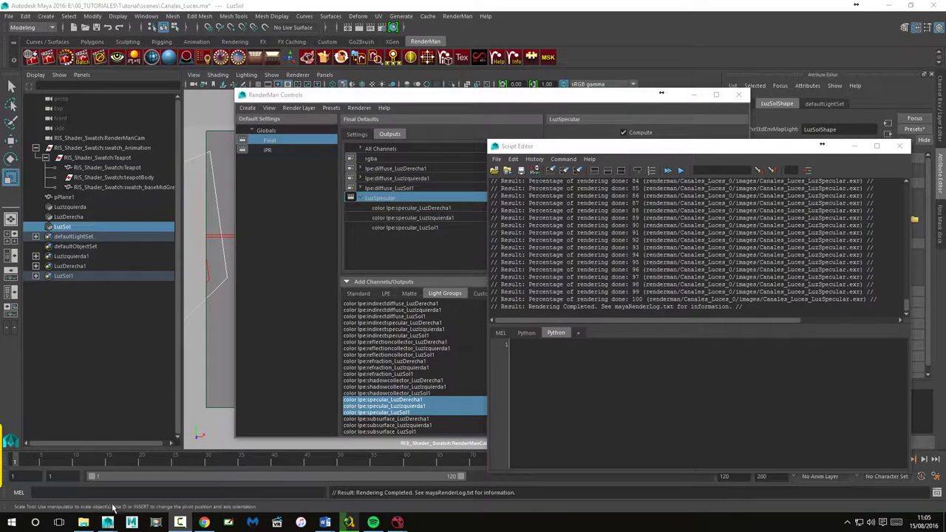
# Step: Go up to the images folder and delete the old perspShape render folder
pyautogui.click(84, 523)
pyautogui.click(711, 360)
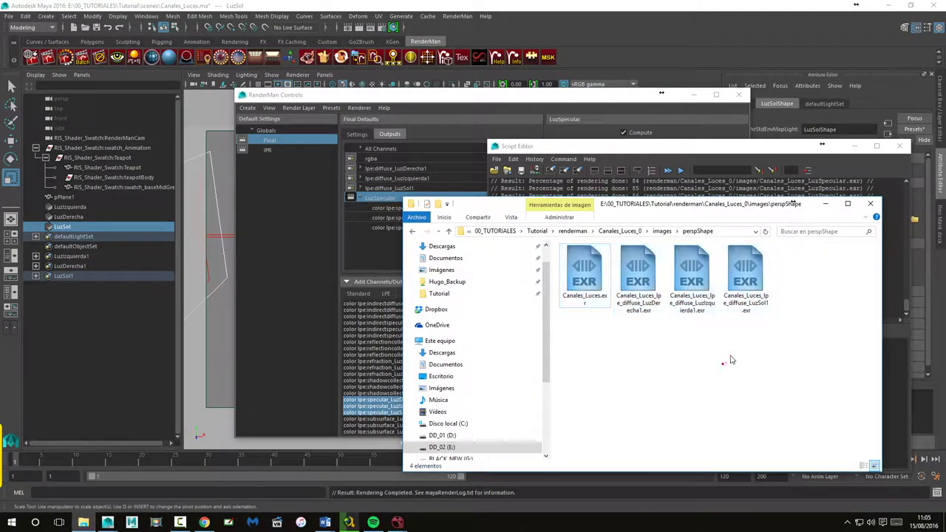
pyautogui.click(669, 230)
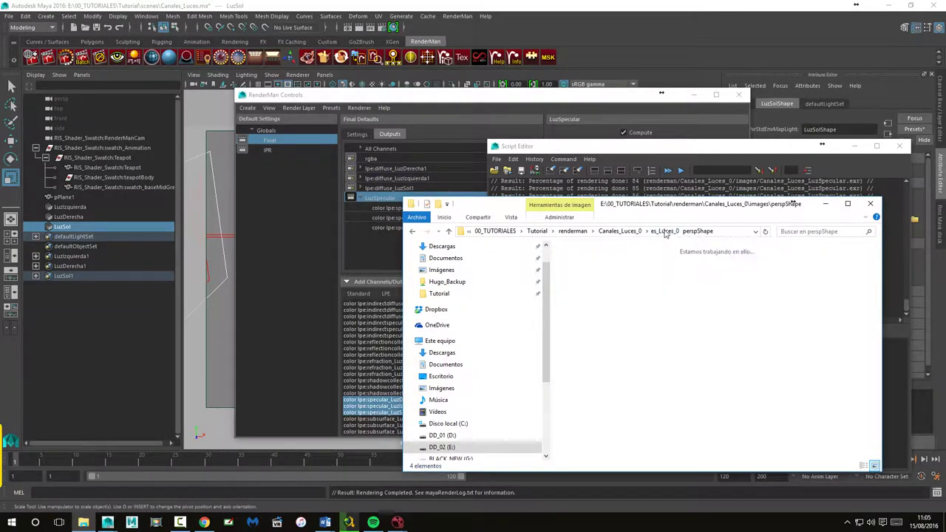
pyautogui.rightClick(587, 272)
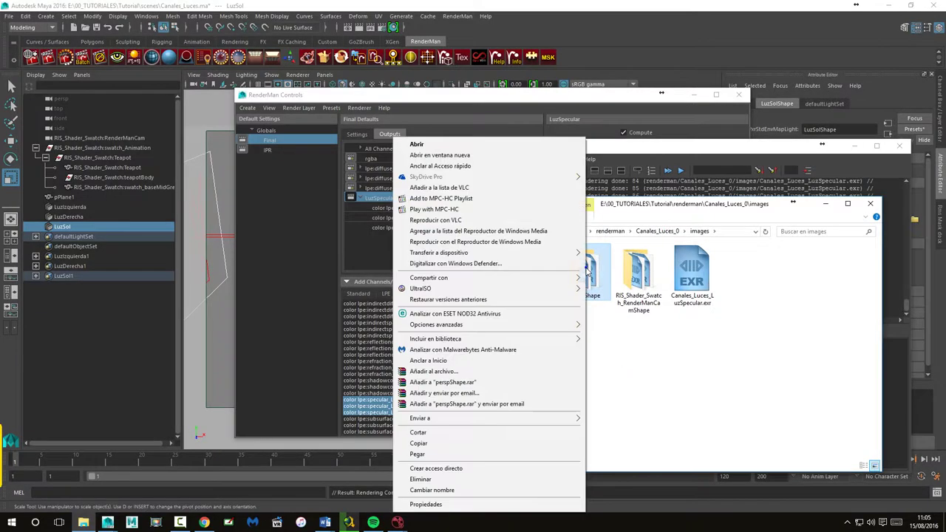
pyautogui.click(470, 480)
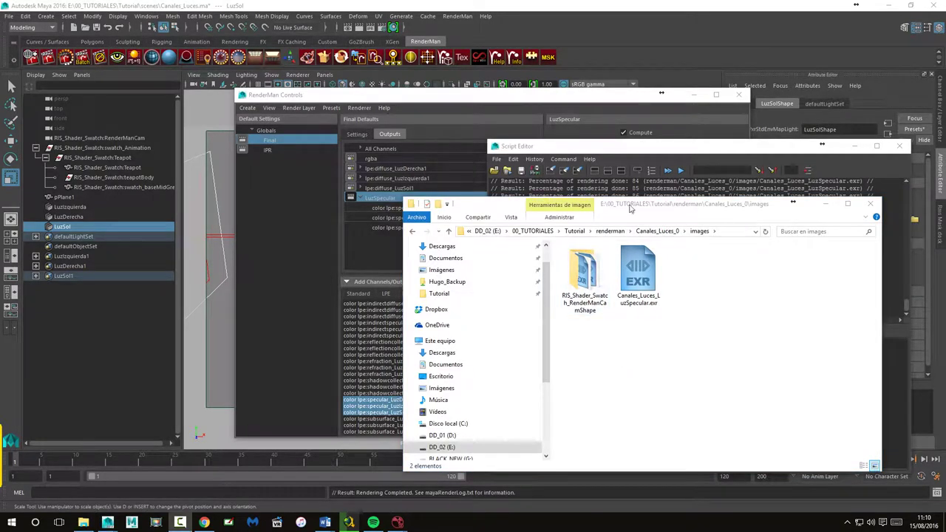
# Step: Position Explorer showing Canales_Luces_LuzSpecular.exr with NukeX in front
pyautogui.moveTo(663, 209); pyautogui.dragTo(621, 213)
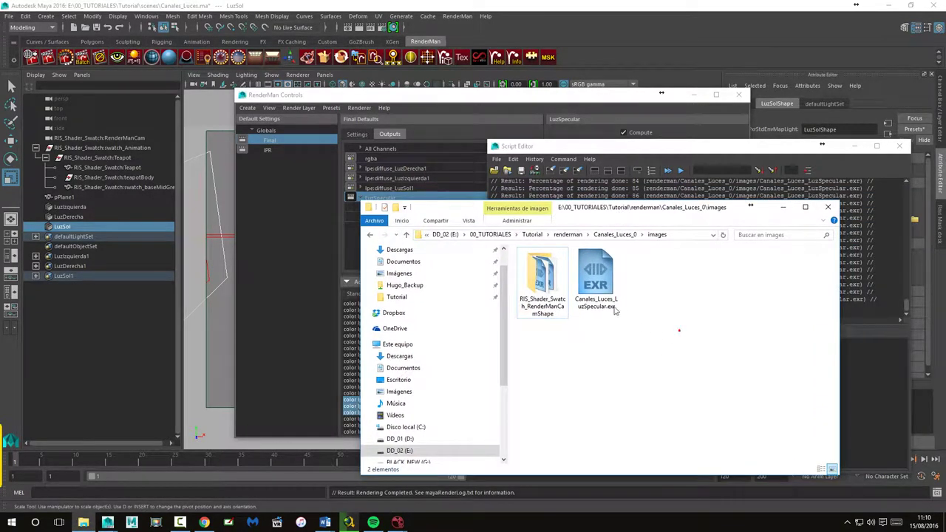
pyautogui.click(596, 280)
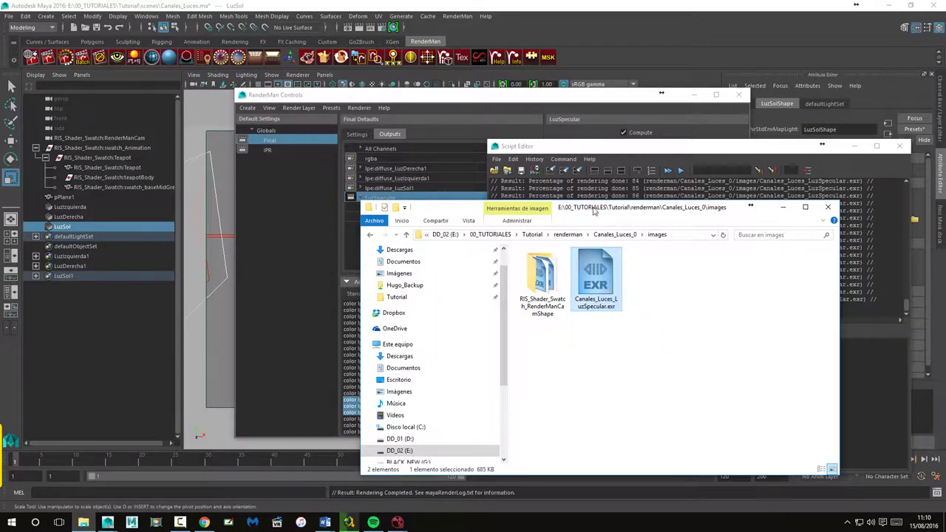
pyautogui.moveTo(552, 210); pyautogui.dragTo(590, 193)
pyautogui.click(710, 381)
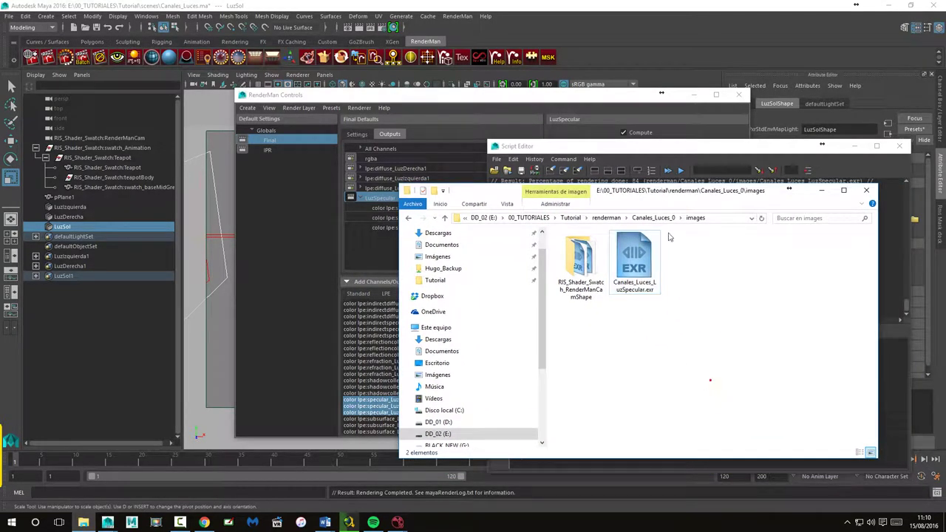
pyautogui.moveTo(682, 197); pyautogui.dragTo(702, 195)
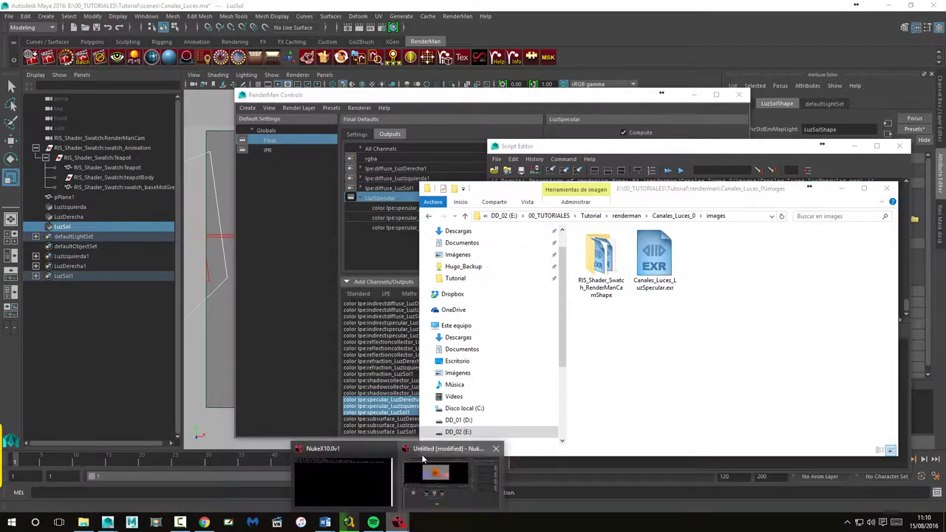
pyautogui.click(422, 462)
# Step: Import Canales_Luces_LuzSpecular.exr as Read5 on the right and view its specular pass
pyautogui.click(84, 523)
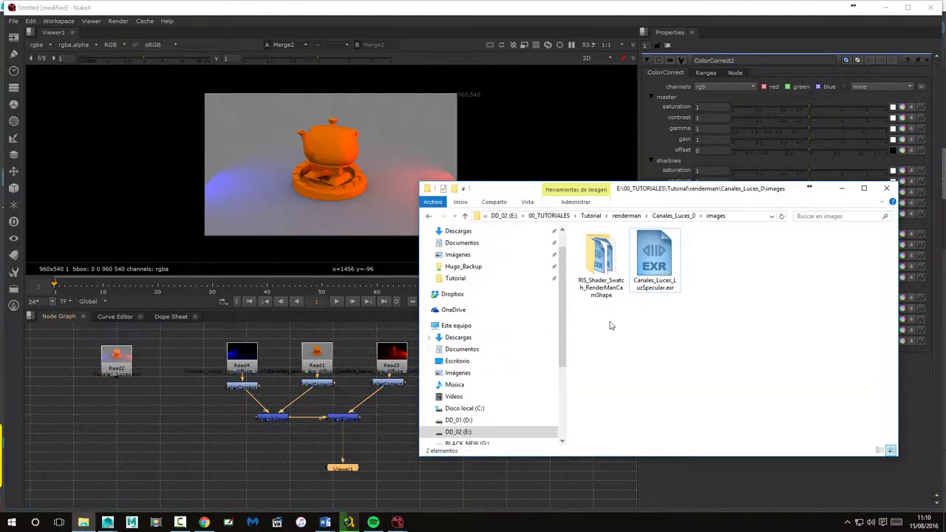
pyautogui.moveTo(632, 296)
pyautogui.mouseDown()
pyautogui.moveTo(196, 448)
pyautogui.moveTo(180, 414)
pyautogui.mouseUp()
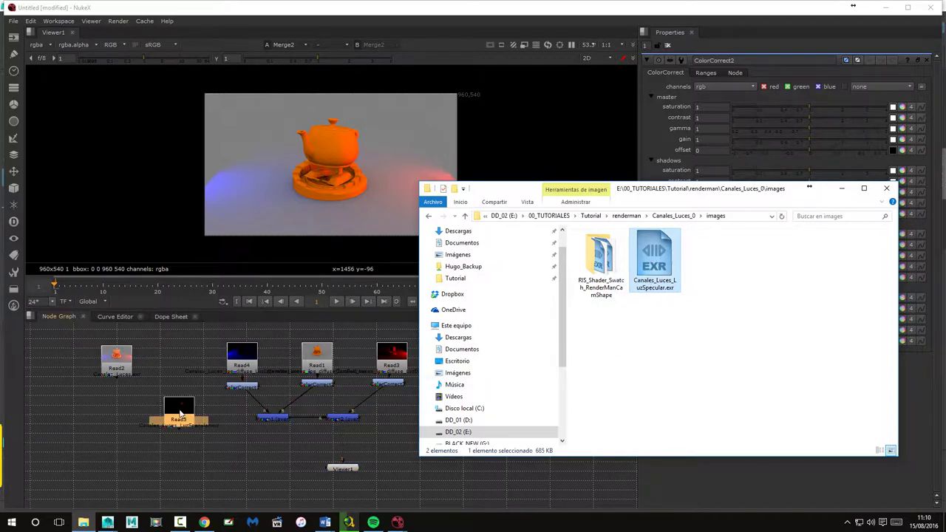
pyautogui.click(841, 189)
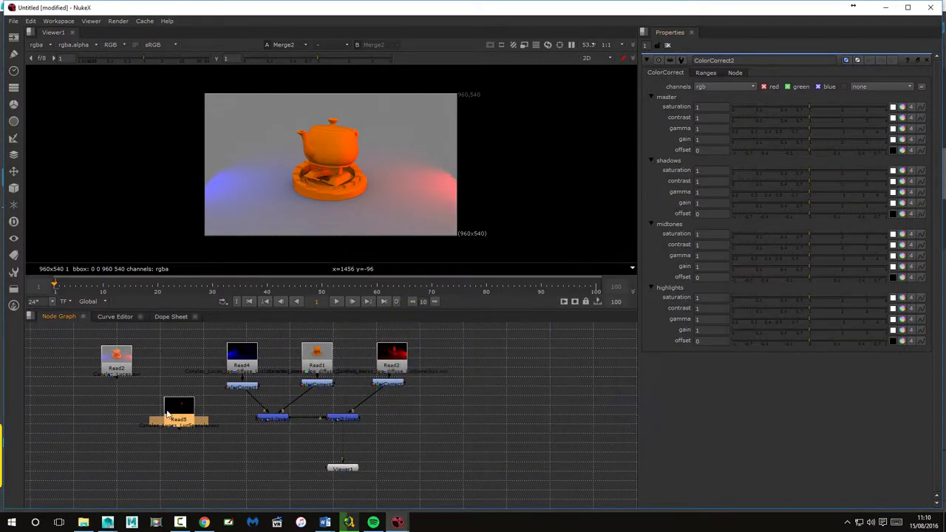
pyautogui.moveTo(179, 411); pyautogui.dragTo(545, 365)
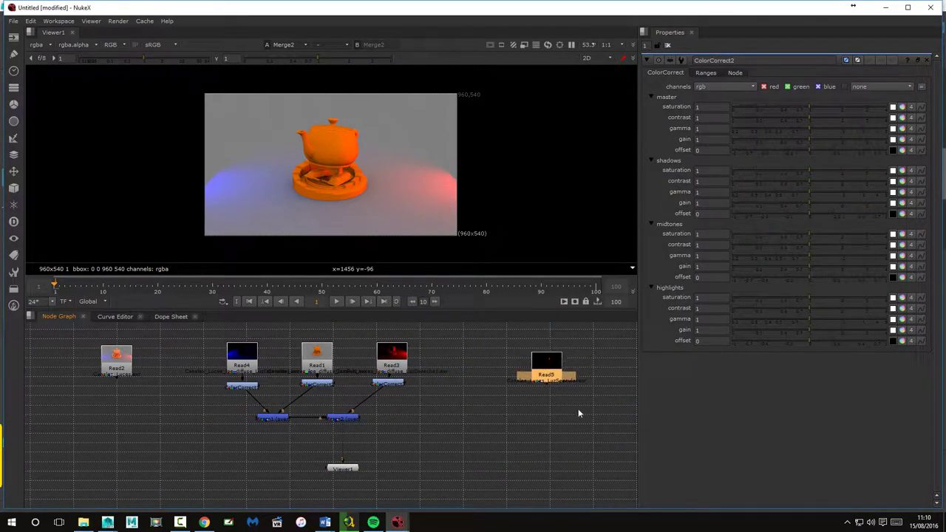
pyautogui.moveTo(579, 412); pyautogui.dragTo(464, 370)
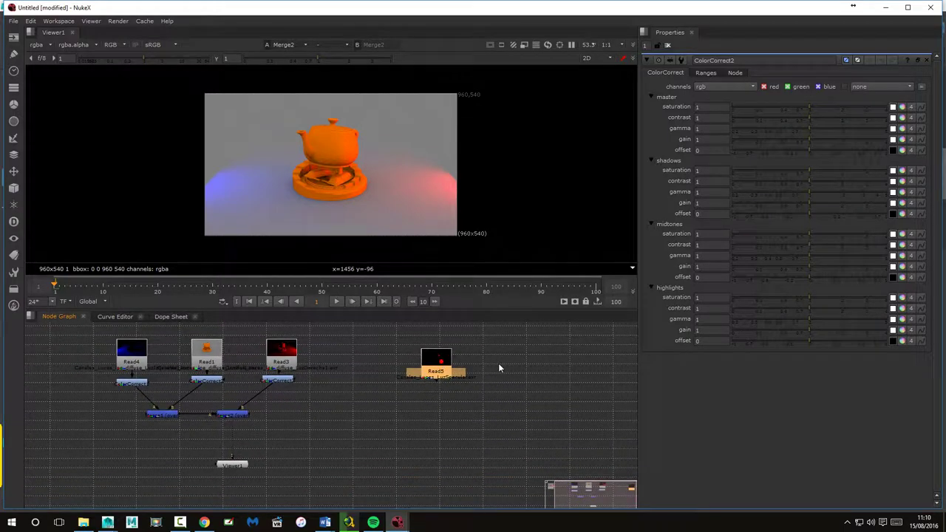
pyautogui.press('1')
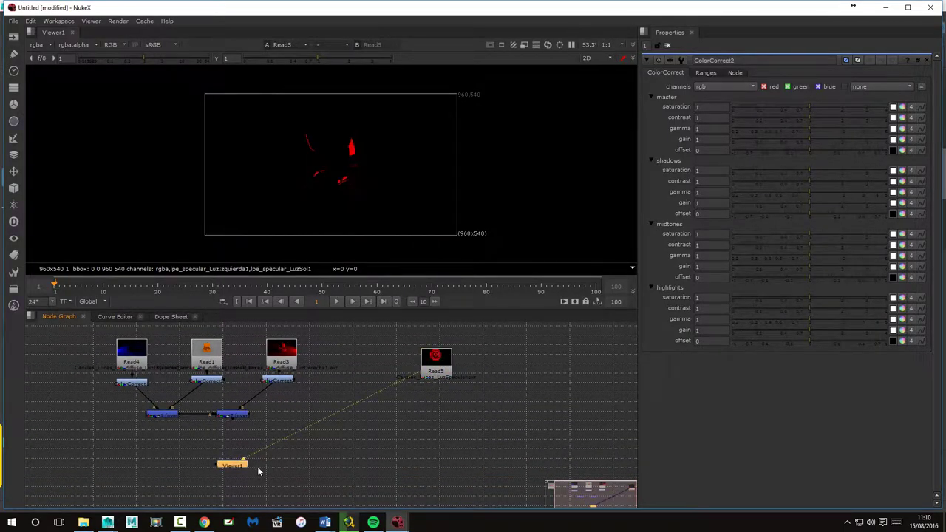
# Step: Move Viewer1 beneath Read5 and begin adding a Shuffle ('shu') node to it
pyautogui.moveTo(240, 466); pyautogui.dragTo(439, 442)
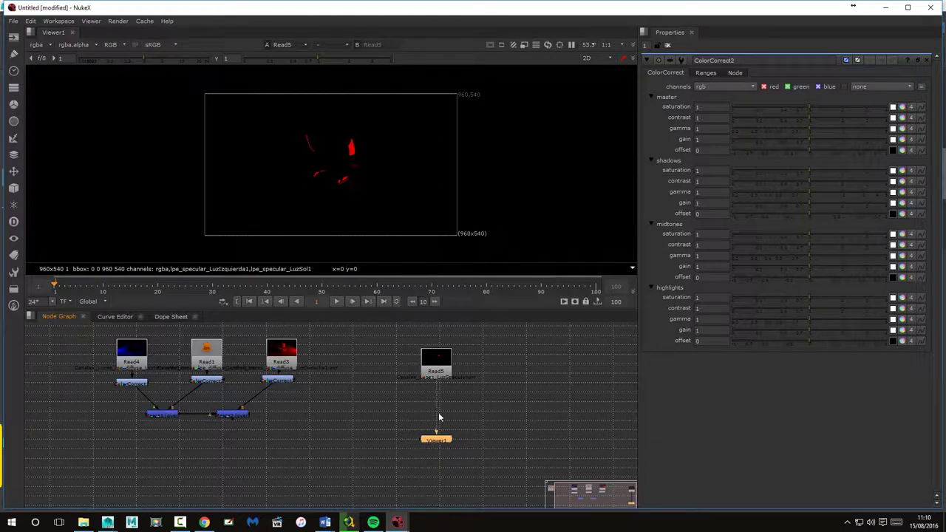
pyautogui.click(437, 362)
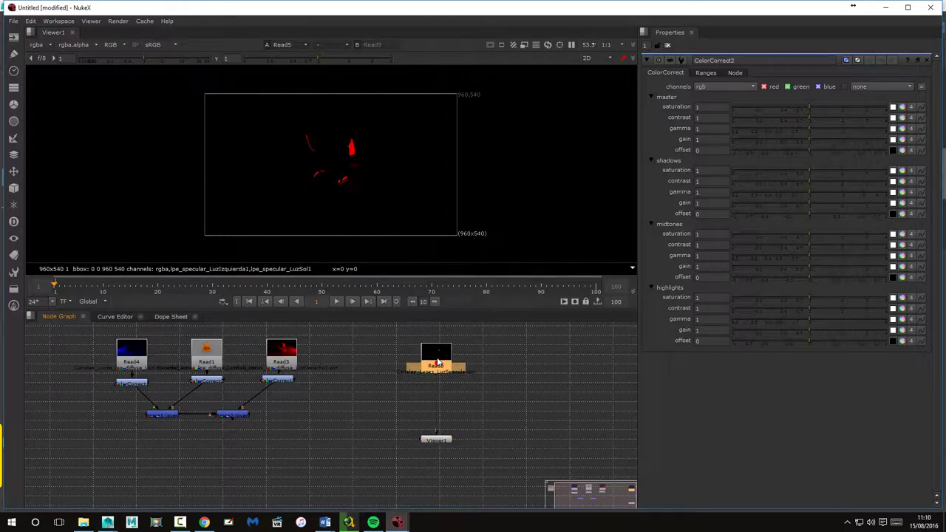
pyautogui.press('Tab')
pyautogui.write('sh')
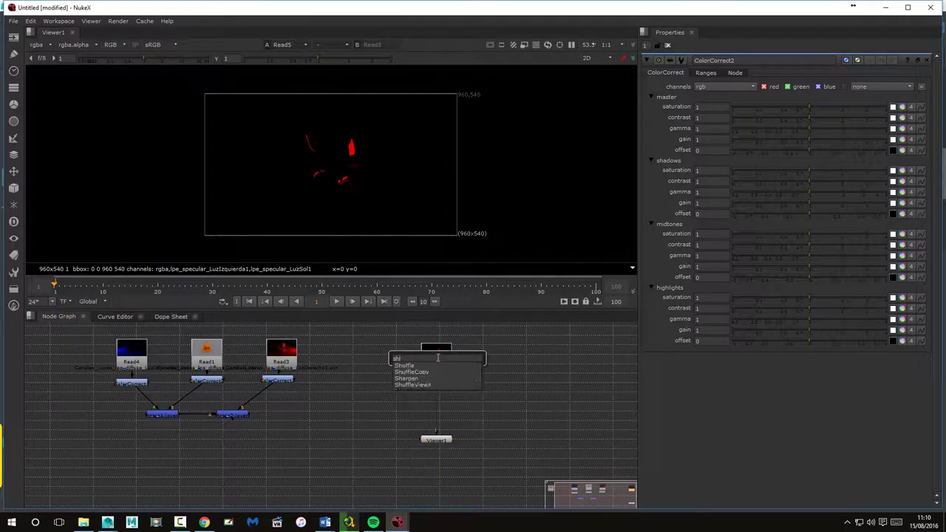
pyautogui.write('uffle')
# Step: Add Shuffle1 under Read5, try the specular light layers, then return its input to rgb
pyautogui.click(437, 365)
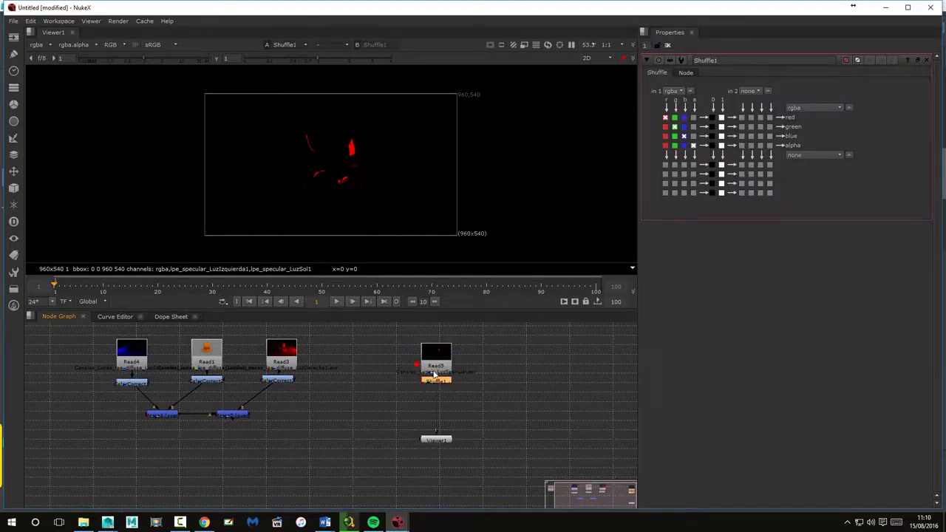
pyautogui.click(671, 91)
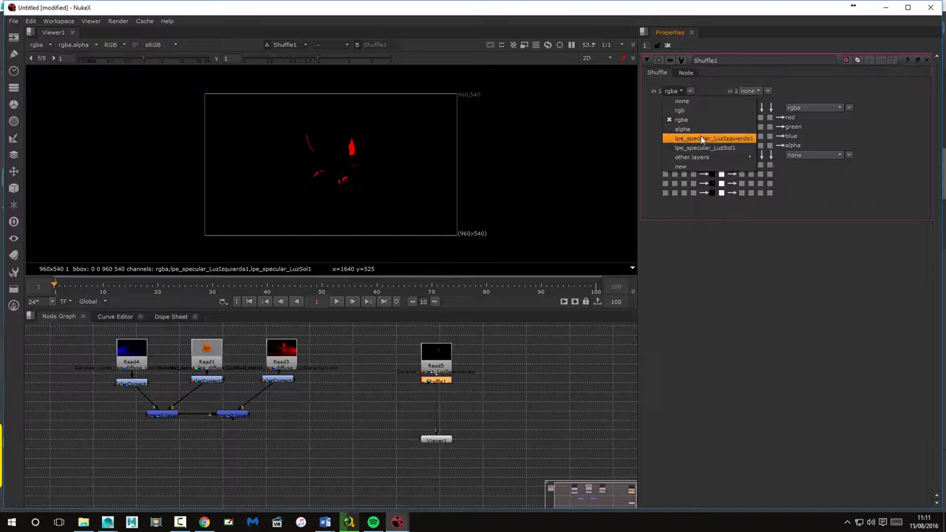
pyautogui.click(702, 139)
pyautogui.click(703, 91)
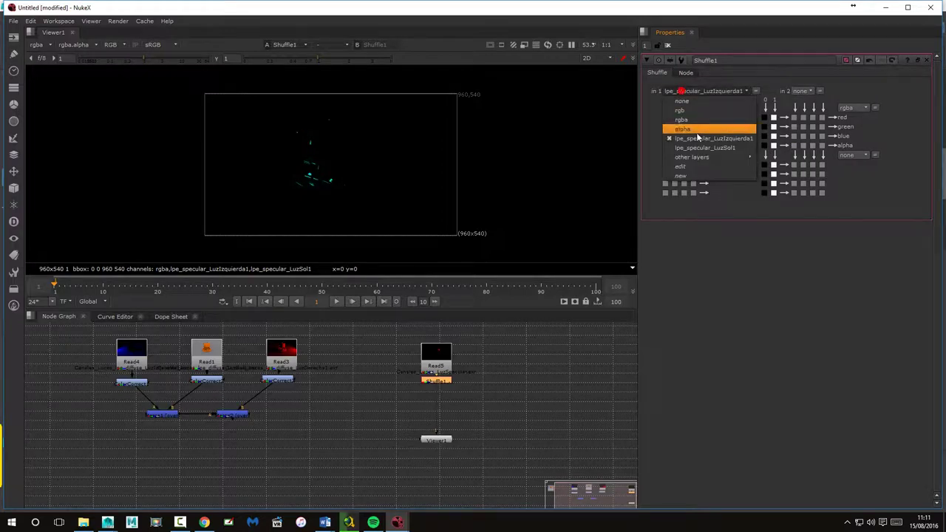
pyautogui.click(703, 149)
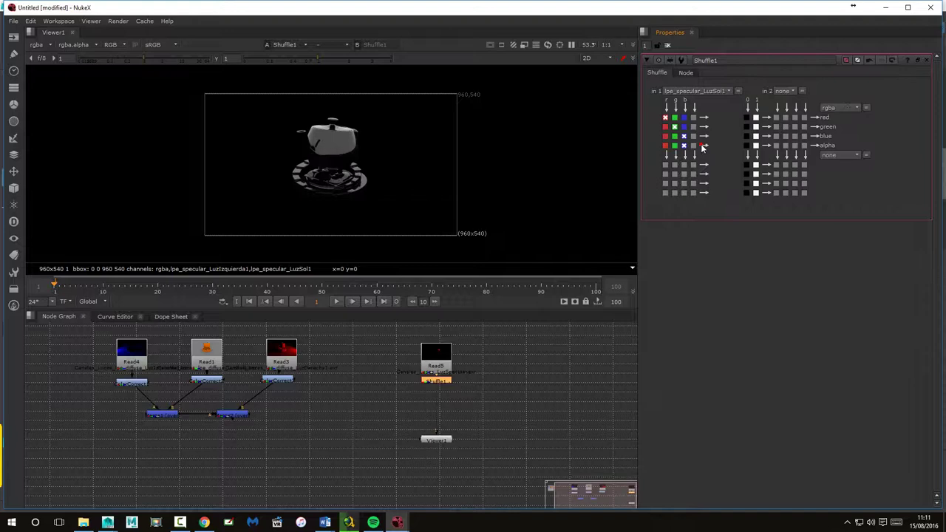
pyautogui.click(691, 92)
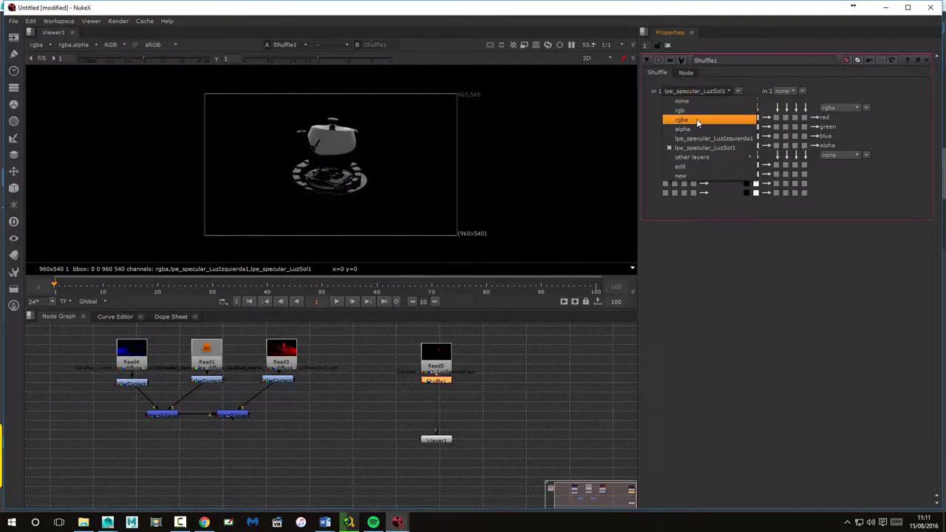
pyautogui.click(694, 111)
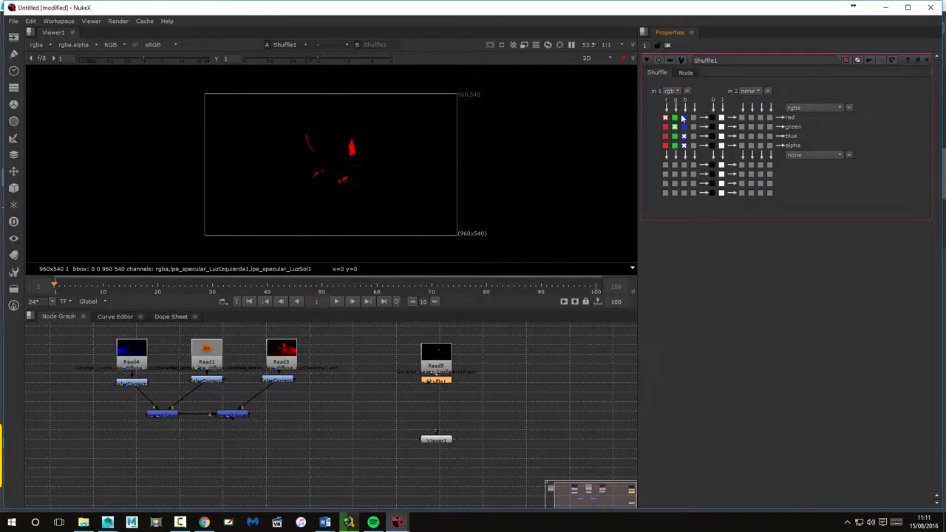
pyautogui.moveTo(439, 381); pyautogui.dragTo(442, 391)
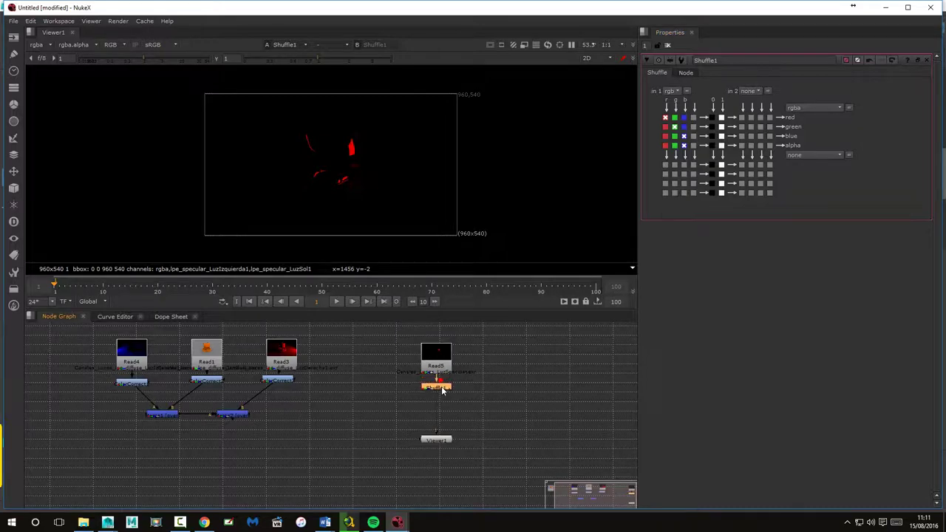
pyautogui.moveTo(436, 355)
pyautogui.mouseDown()
pyautogui.moveTo(403, 355)
pyautogui.moveTo(389, 390)
pyautogui.moveTo(379, 383)
pyautogui.mouseUp()
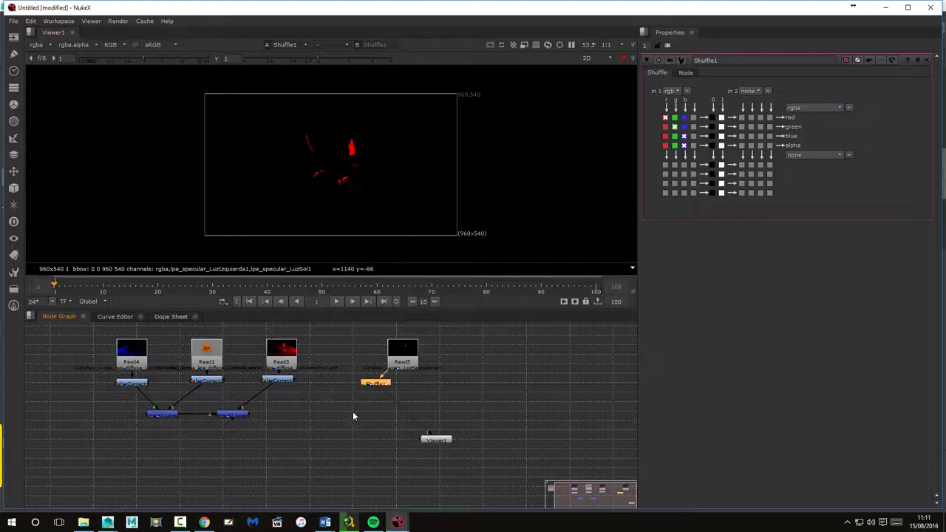
# Step: Add Shuffle2 below Read5, reading the lpe_specular_LuzIzquierda1 layer
pyautogui.click(472, 377)
pyautogui.press('Tab')
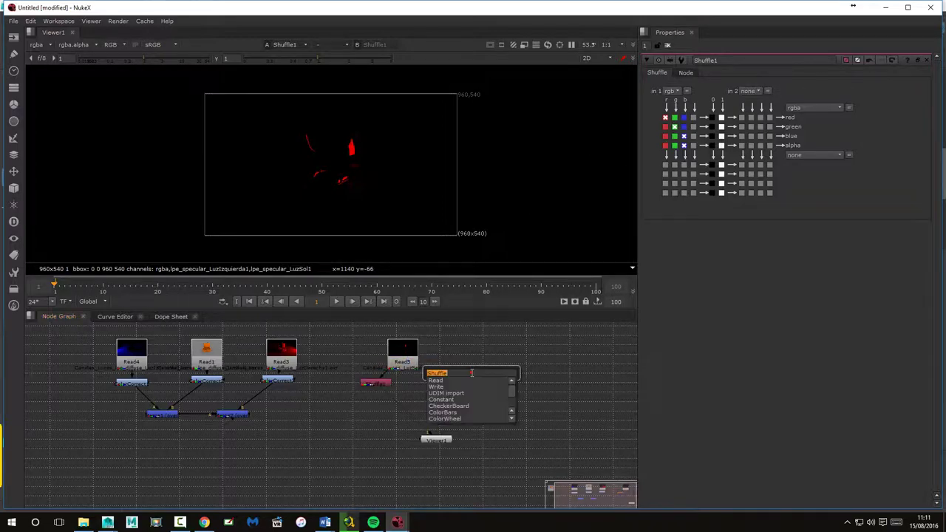
pyautogui.write('shu')
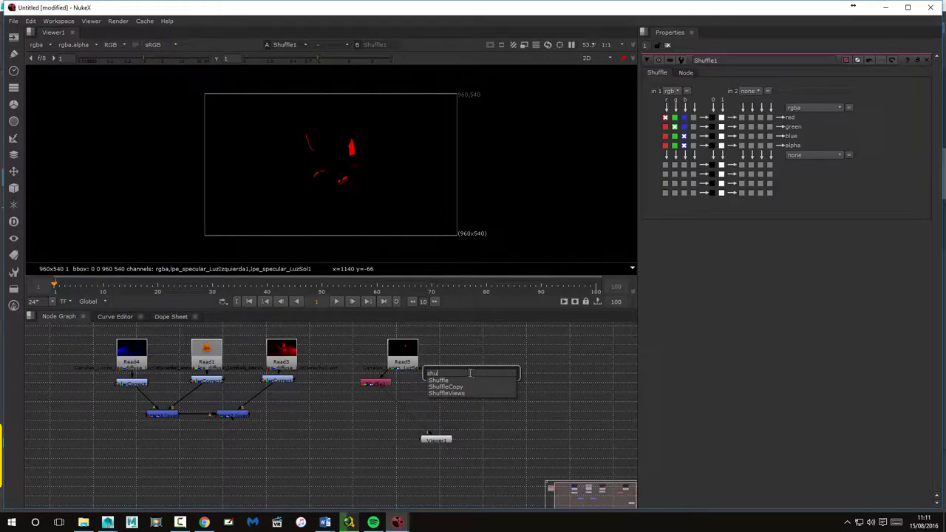
pyautogui.press('Return')
pyautogui.moveTo(472, 375); pyautogui.dragTo(420, 392)
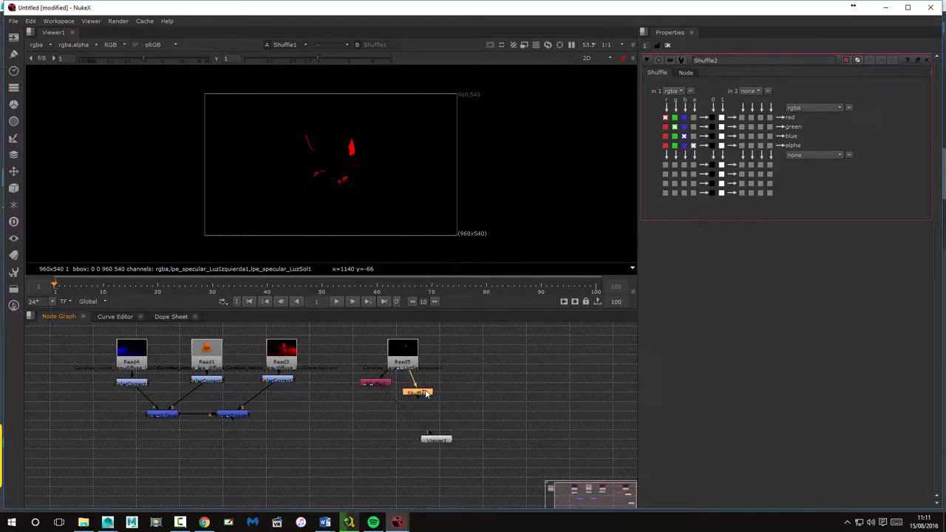
pyautogui.click(671, 91)
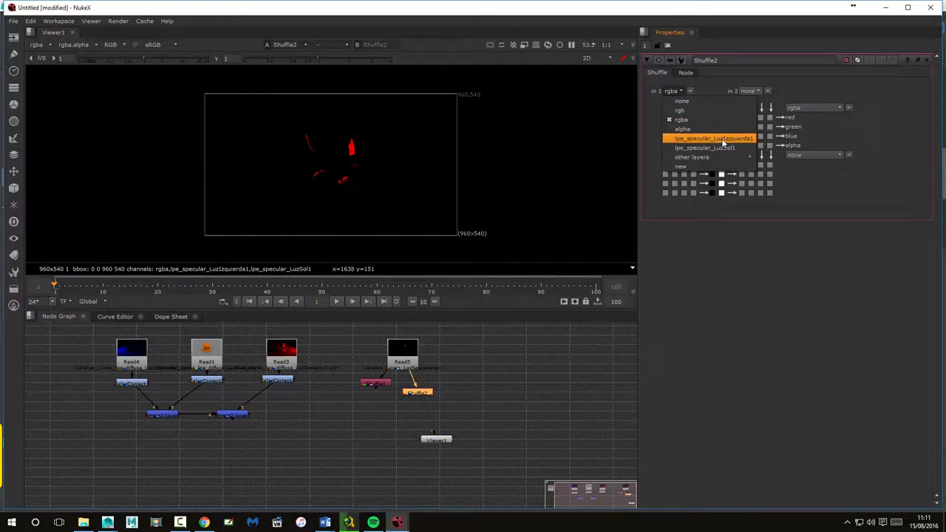
pyautogui.click(723, 143)
pyautogui.moveTo(419, 399); pyautogui.dragTo(413, 355)
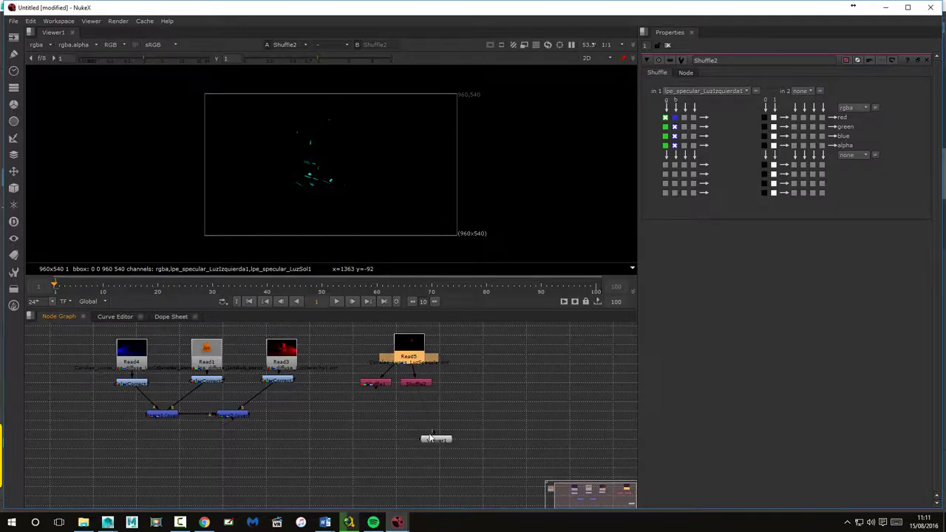
# Step: Move Viewer1 under the shuffles and view Shuffle1 and Shuffle2 outputs
pyautogui.moveTo(431, 437); pyautogui.dragTo(415, 439)
pyautogui.click(379, 382)
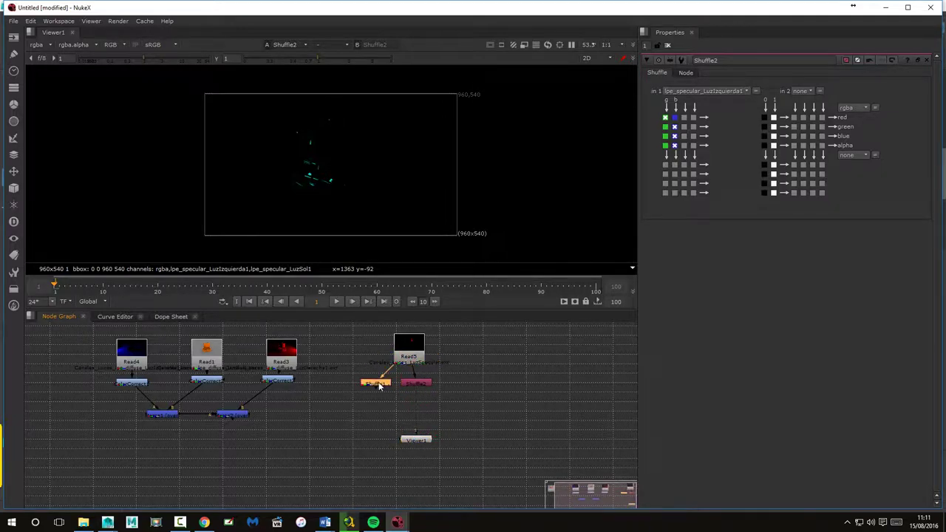
pyautogui.press('1')
pyautogui.click(413, 384)
pyautogui.press('1')
# Step: Add Shuffle3 connected to Read5, extracting the lpe_specular_LuzSol1 layer, and view it
pyautogui.click(417, 363)
pyautogui.press('Tab')
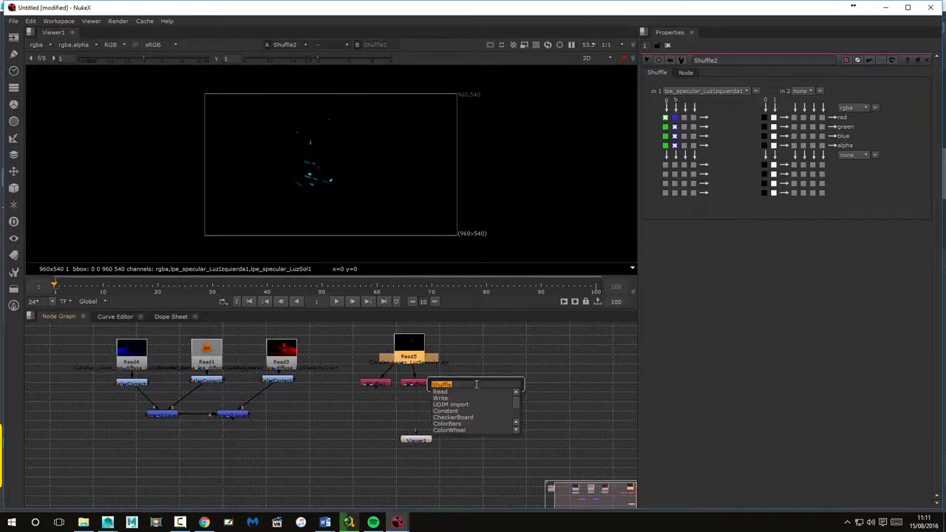
pyautogui.write('shuf')
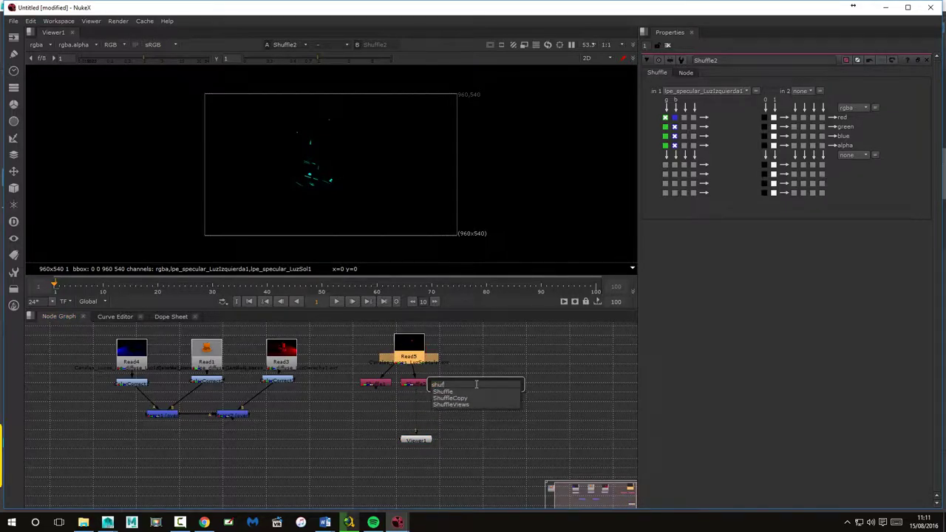
pyautogui.press('Return')
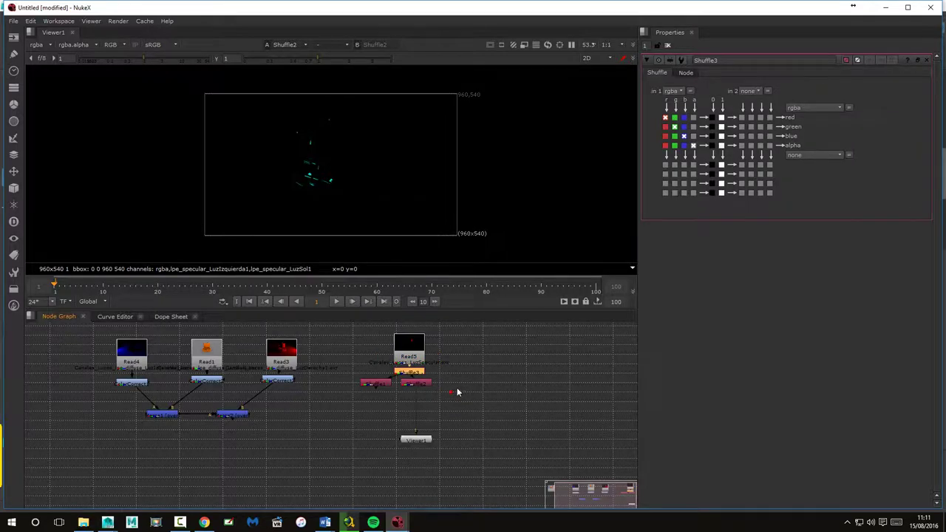
pyautogui.moveTo(409, 370)
pyautogui.mouseDown()
pyautogui.moveTo(469, 360)
pyautogui.moveTo(446, 359)
pyautogui.moveTo(467, 382)
pyautogui.mouseUp()
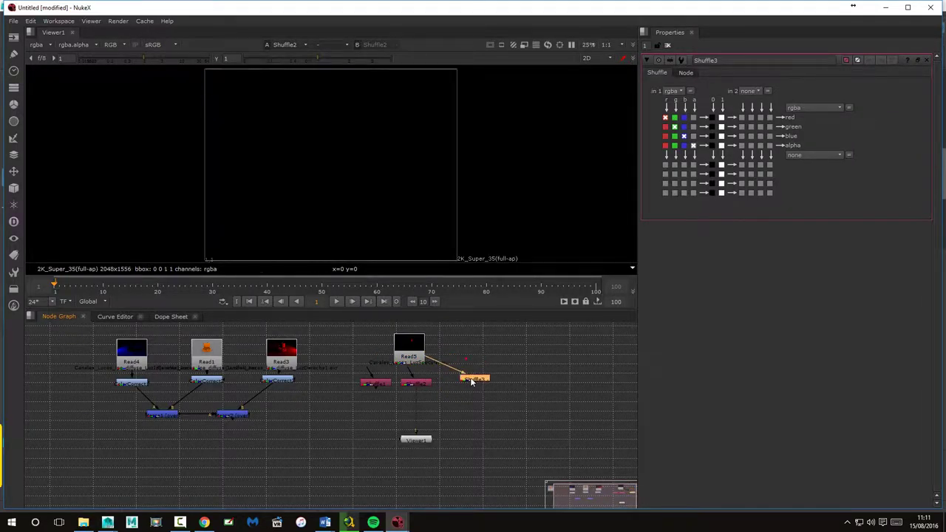
pyautogui.moveTo(411, 371); pyautogui.dragTo(371, 363)
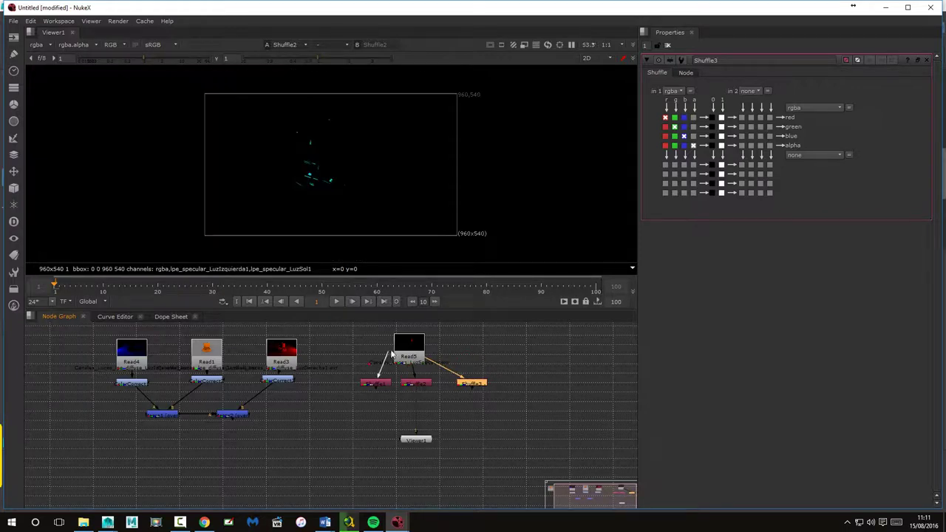
pyautogui.press('1')
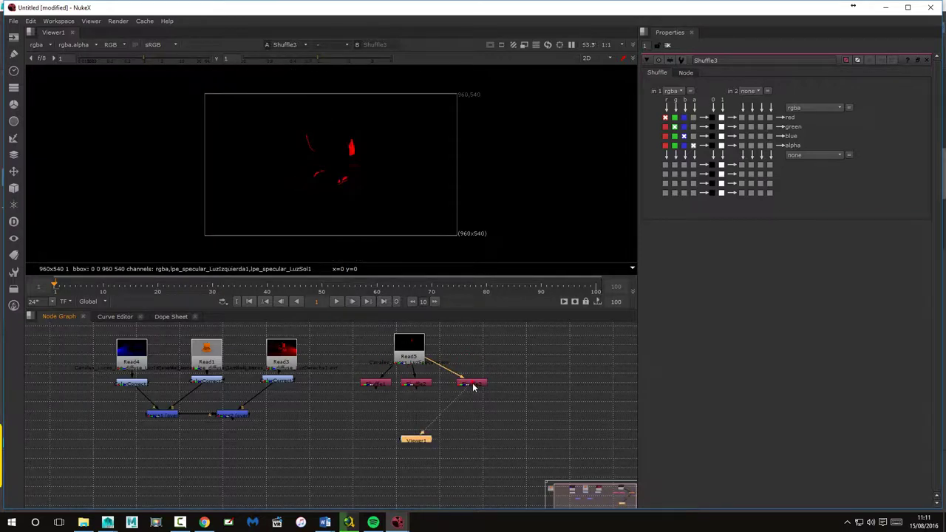
pyautogui.click(672, 92)
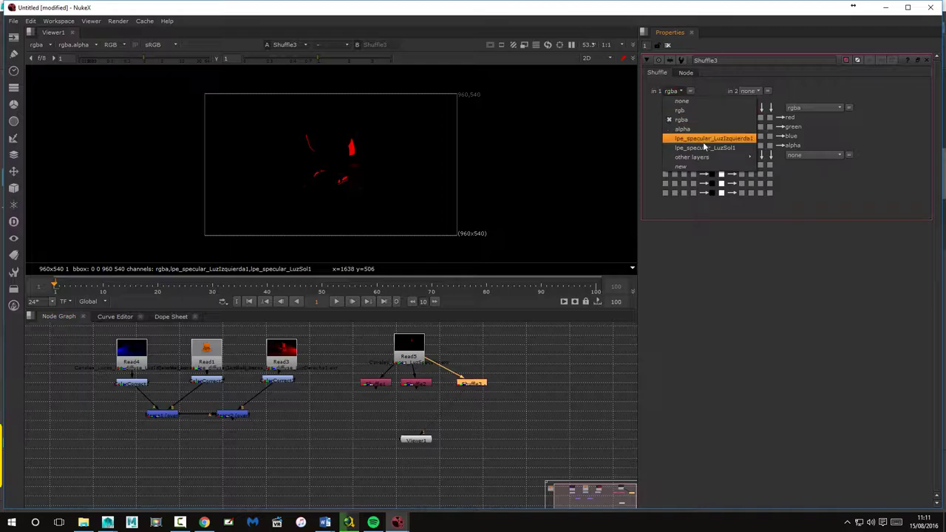
pyautogui.click(718, 150)
# Step: Move Viewer1 further down and select Shuffle1 and Shuffle2
pyautogui.moveTo(422, 439); pyautogui.dragTo(422, 461)
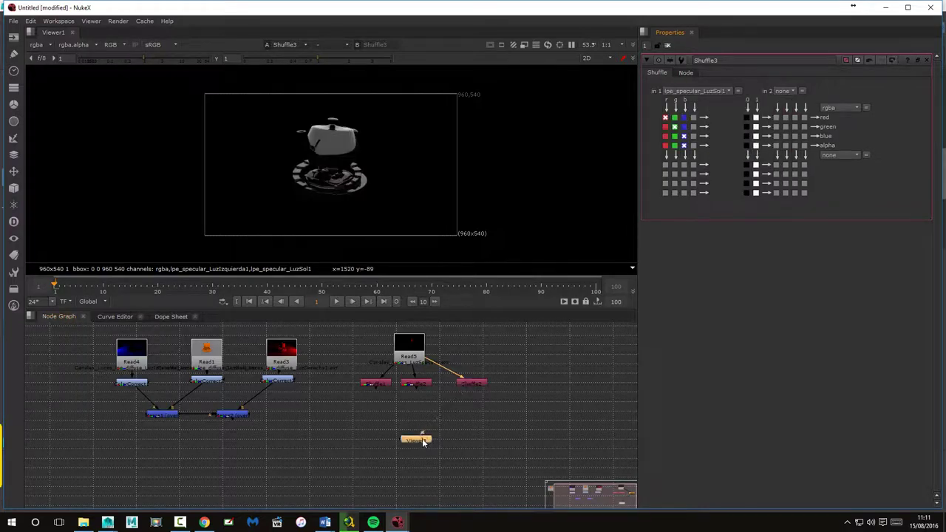
pyautogui.click(386, 386)
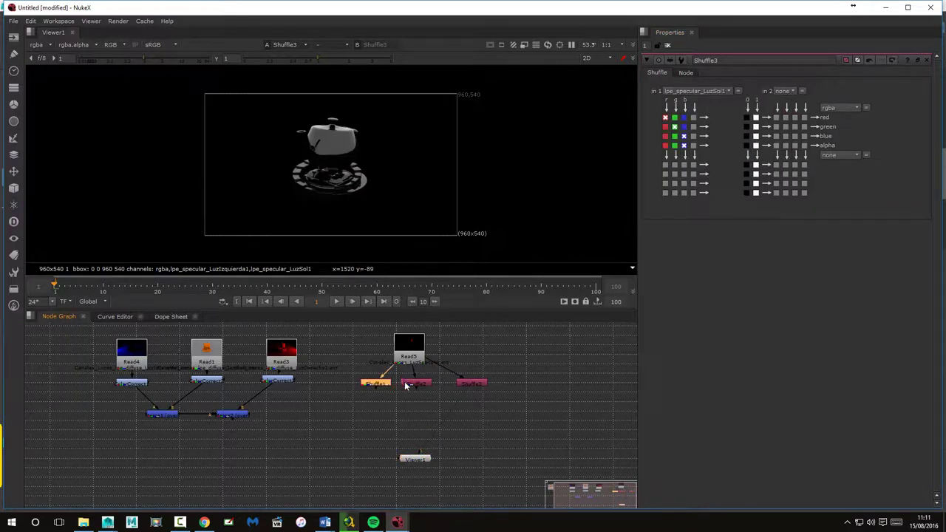
pyautogui.keyDown('shift'); pyautogui.click(405, 384); pyautogui.keyUp('shift')
# Step: Merge Shuffle1 and Shuffle2 into Merge3, then merge Shuffle3 onto it as Merge4
pyautogui.press('m')
pyautogui.moveTo(407, 386); pyautogui.dragTo(398, 420)
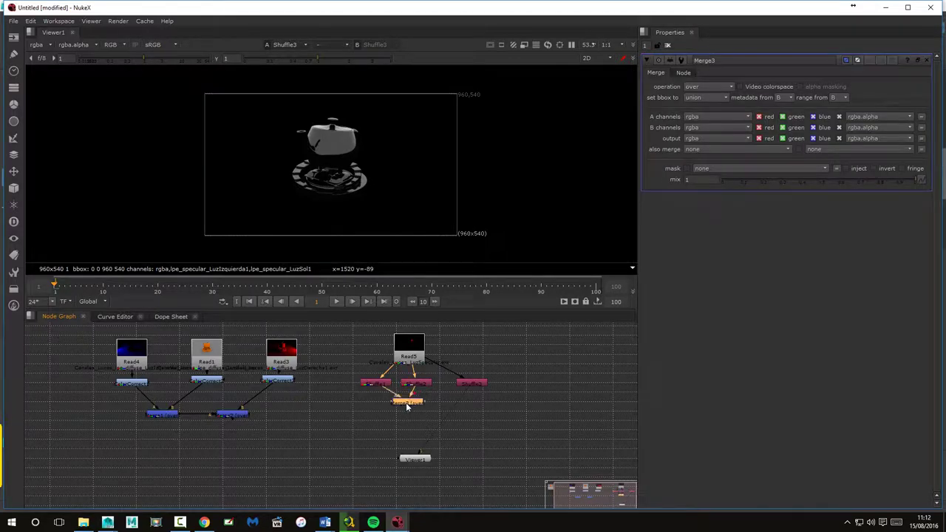
pyautogui.keyDown('shift'); pyautogui.click(468, 384); pyautogui.keyUp('shift')
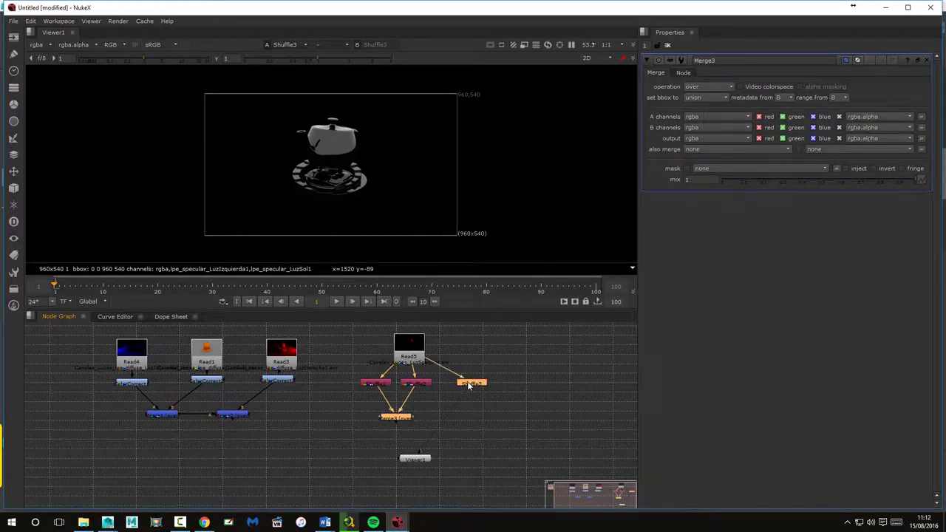
pyautogui.press('m')
pyautogui.moveTo(468, 385); pyautogui.dragTo(461, 419)
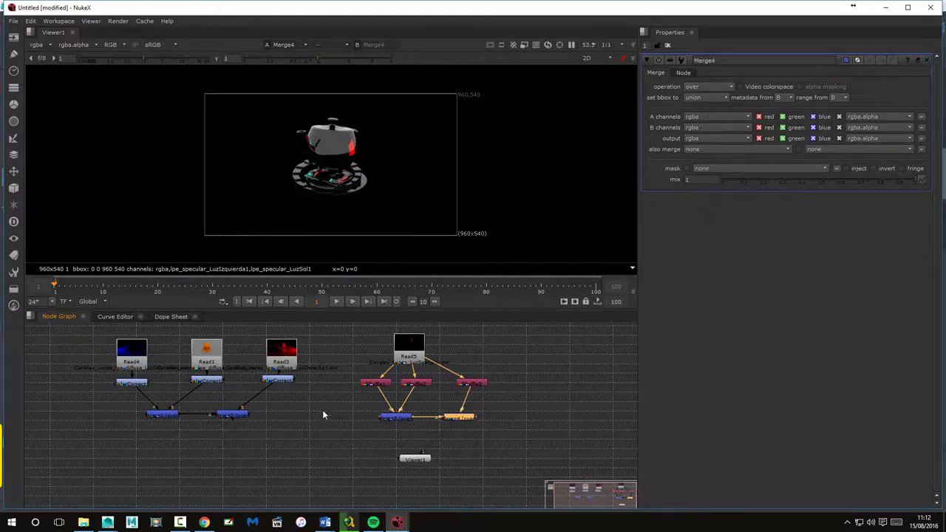
# Step: Rearrange Viewer1, the specular merges and the lower diffuse merge in the graph
pyautogui.scroll(1, 323, 410)
pyautogui.scroll(1, 334, 420)
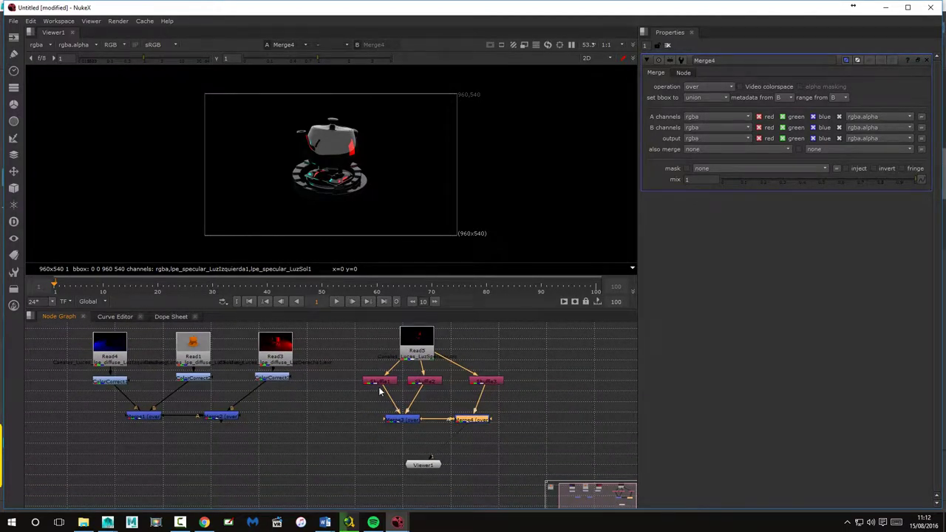
pyautogui.moveTo(433, 468); pyautogui.dragTo(482, 479)
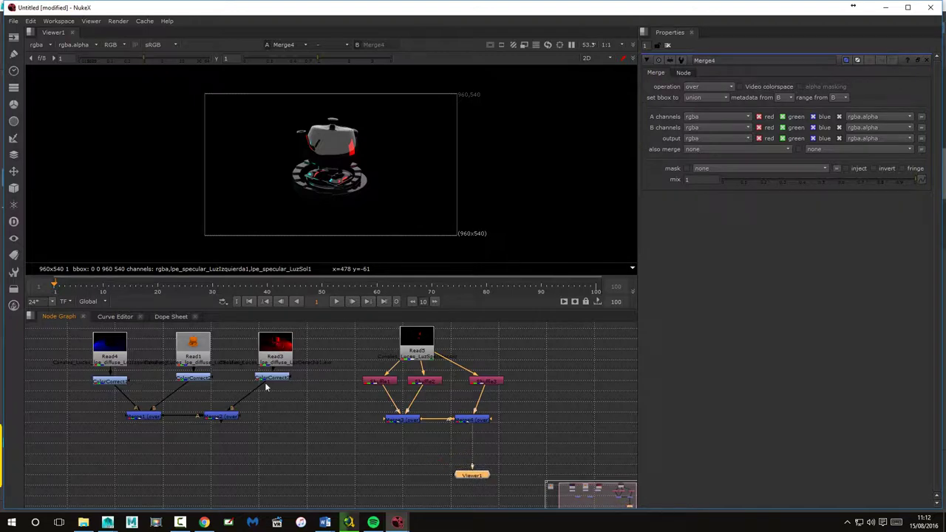
pyautogui.click(233, 417)
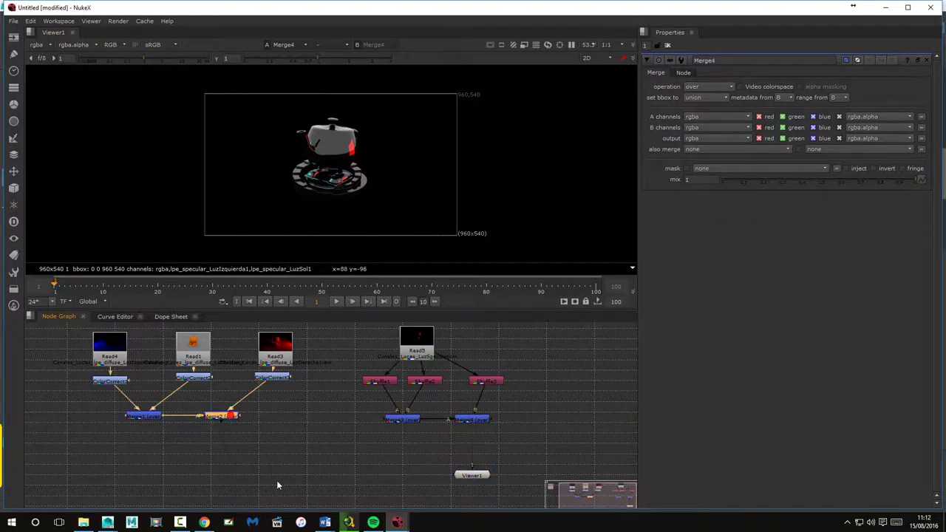
pyautogui.moveTo(465, 422); pyautogui.dragTo(424, 451)
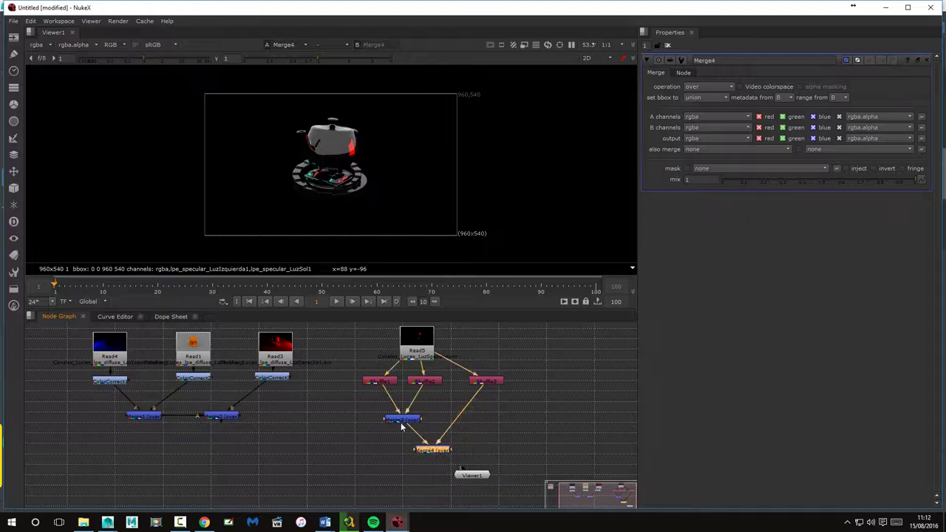
pyautogui.moveTo(403, 420); pyautogui.dragTo(403, 413)
pyautogui.moveTo(425, 450); pyautogui.dragTo(444, 436)
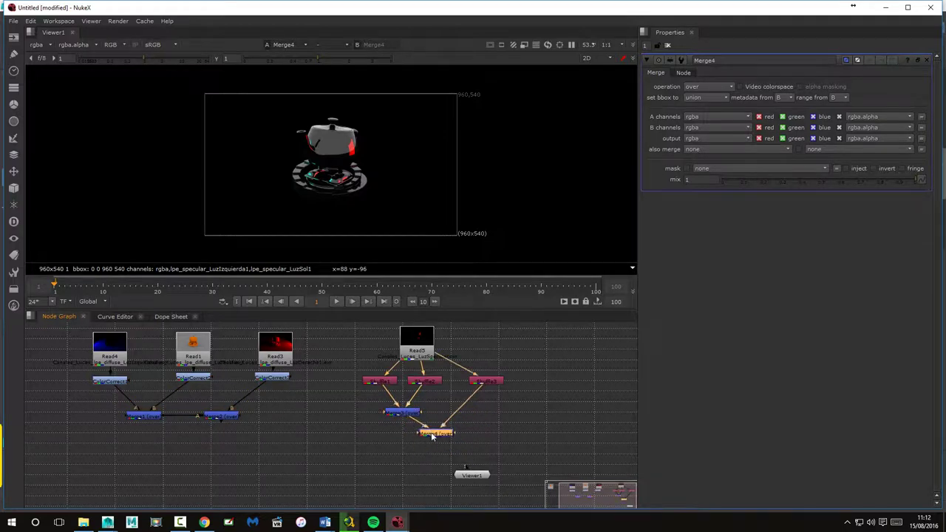
pyautogui.moveTo(232, 418); pyautogui.dragTo(232, 444)
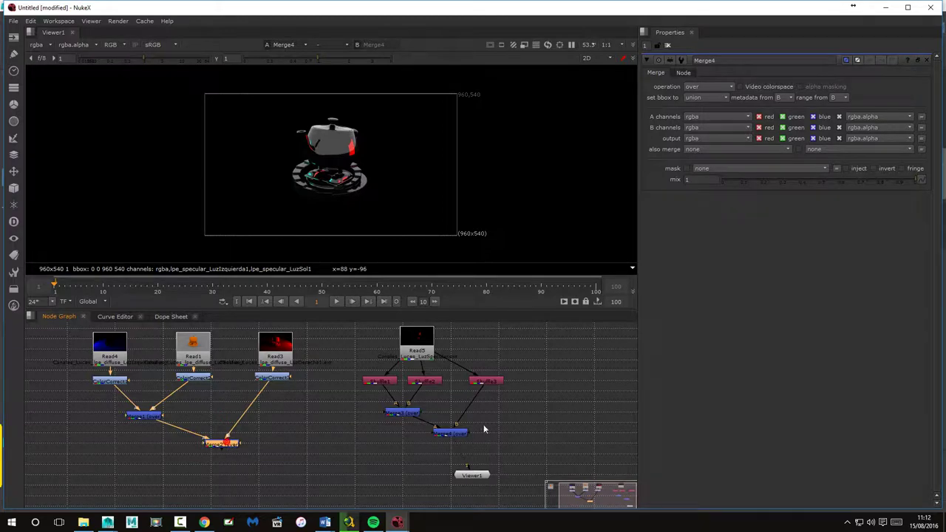
# Step: Join Merge4 and the diffuse merge into Merge5, with Viewer1 placed beneath it
pyautogui.click(449, 434)
pyautogui.press('m')
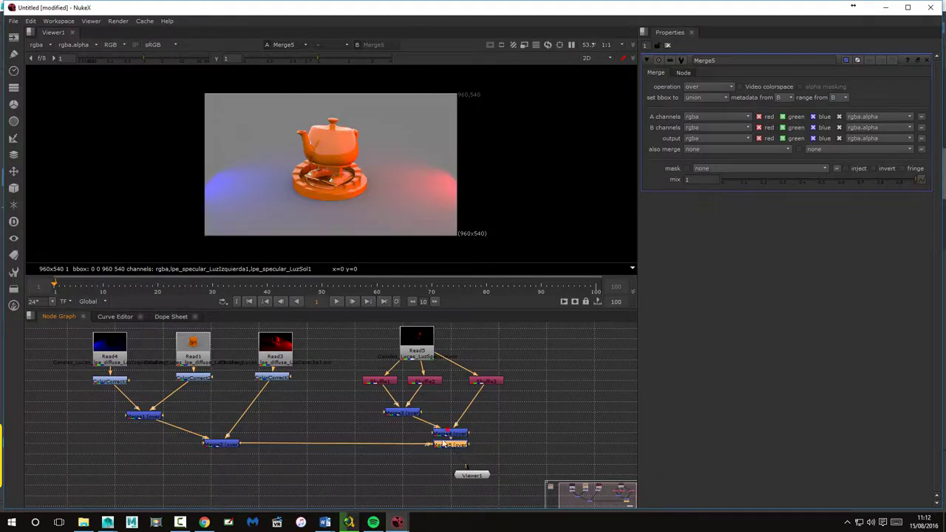
pyautogui.moveTo(447, 444); pyautogui.dragTo(337, 475)
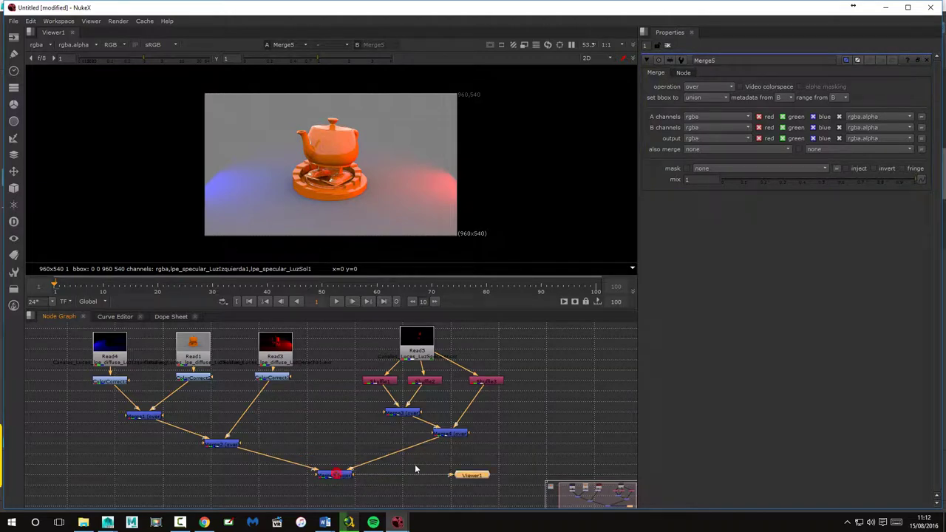
pyautogui.moveTo(470, 474)
pyautogui.mouseDown()
pyautogui.moveTo(366, 508)
pyautogui.moveTo(336, 503)
pyautogui.mouseUp()
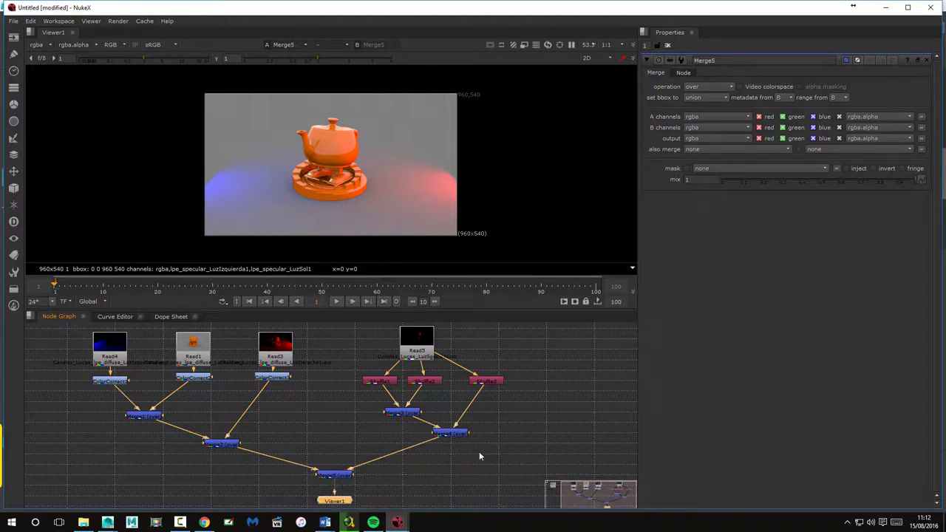
pyautogui.moveTo(516, 437); pyautogui.dragTo(530, 368)
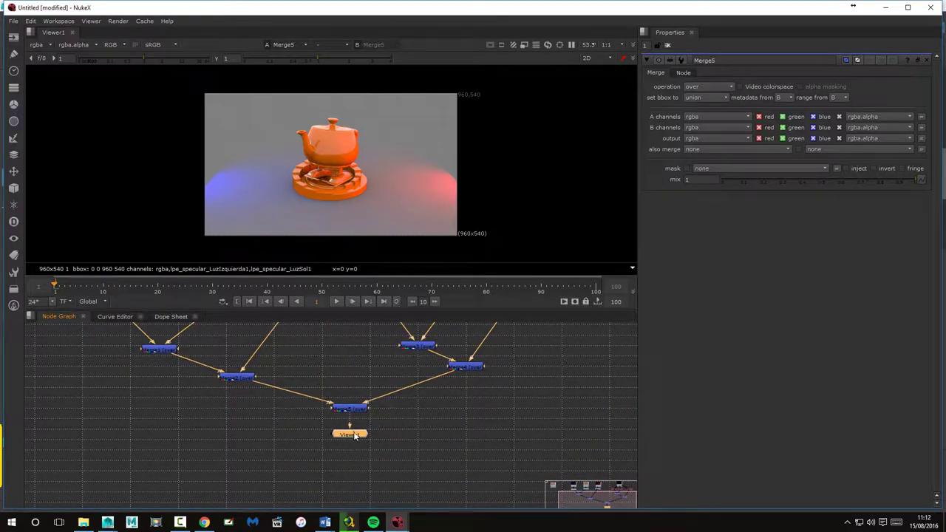
pyautogui.moveTo(352, 435); pyautogui.dragTo(355, 450)
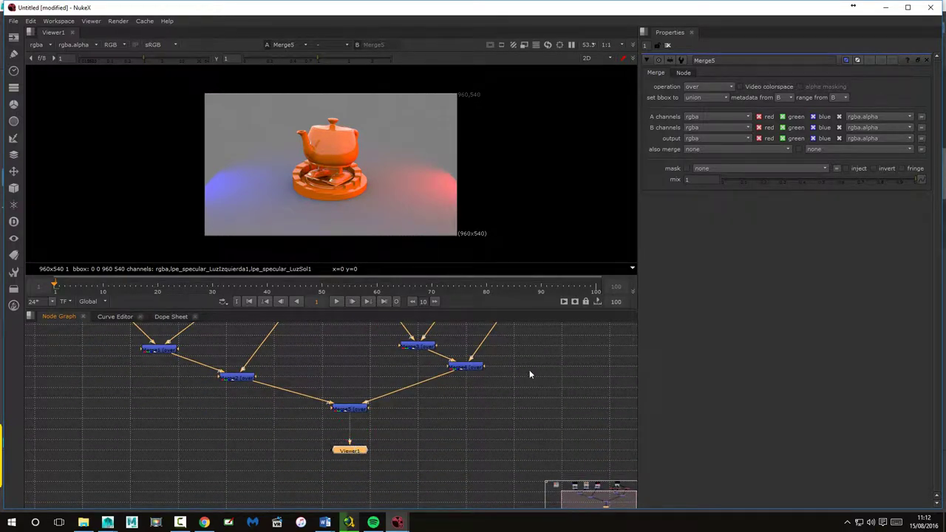
pyautogui.moveTo(529, 375); pyautogui.dragTo(519, 420)
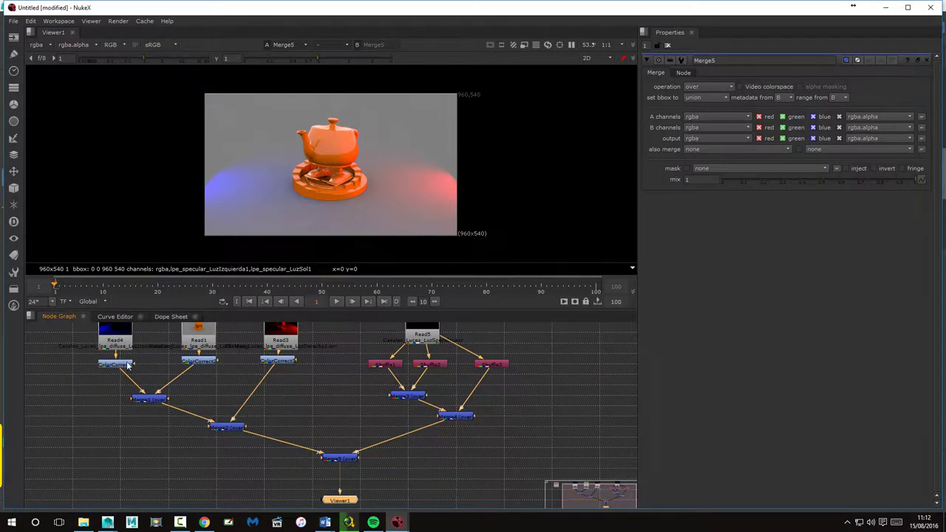
pyautogui.moveTo(399, 396)
pyautogui.mouseDown()
pyautogui.moveTo(392, 417)
pyautogui.moveTo(471, 420)
pyautogui.mouseUp()
# Step: Insert ColorCorrect4 after Shuffle1, test its master gain, and view it back near gain 1
pyautogui.click(389, 367)
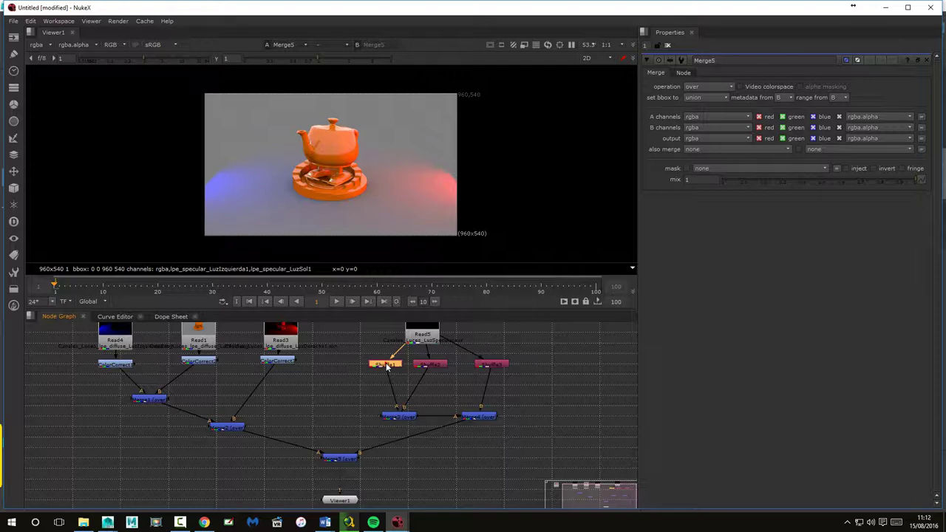
pyautogui.press('Tab')
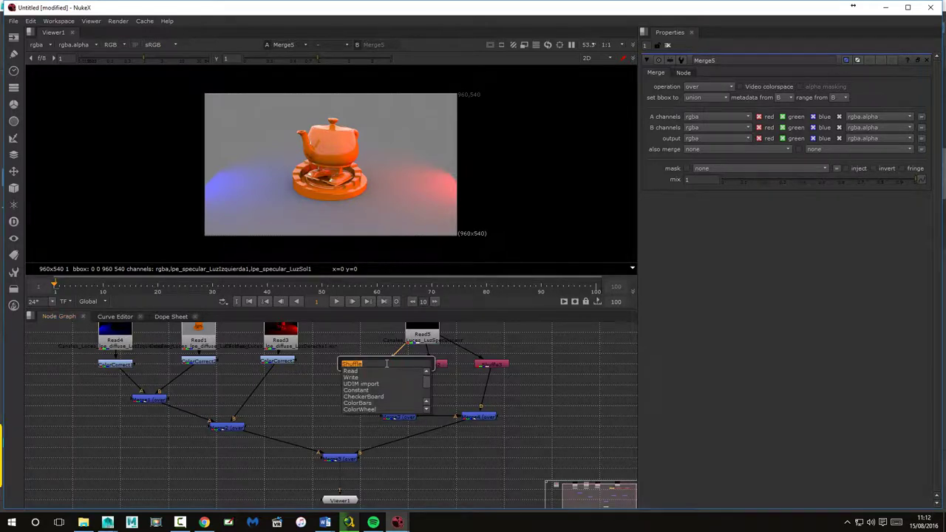
pyautogui.write('colo')
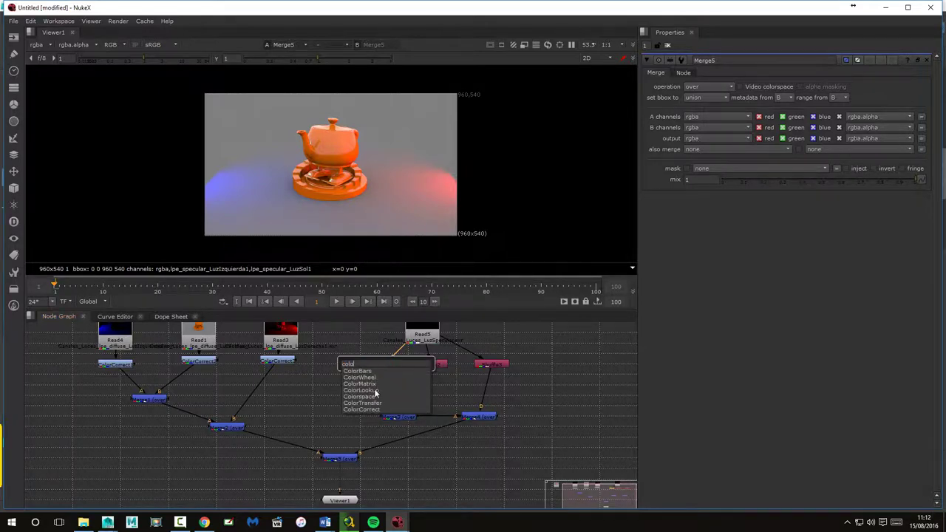
pyautogui.click(363, 409)
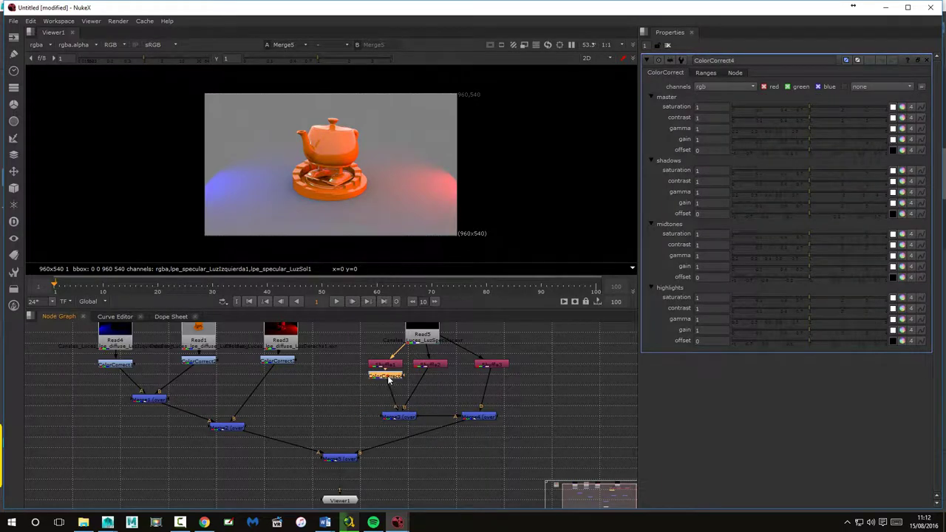
pyautogui.moveTo(804, 136)
pyautogui.mouseDown()
pyautogui.moveTo(857, 145)
pyautogui.moveTo(810, 139)
pyautogui.mouseUp()
pyautogui.moveTo(810, 140); pyautogui.dragTo(820, 137)
pyautogui.moveTo(820, 134)
pyautogui.mouseDown()
pyautogui.moveTo(892, 136)
pyautogui.moveTo(809, 141)
pyautogui.mouseUp()
pyautogui.press('1')
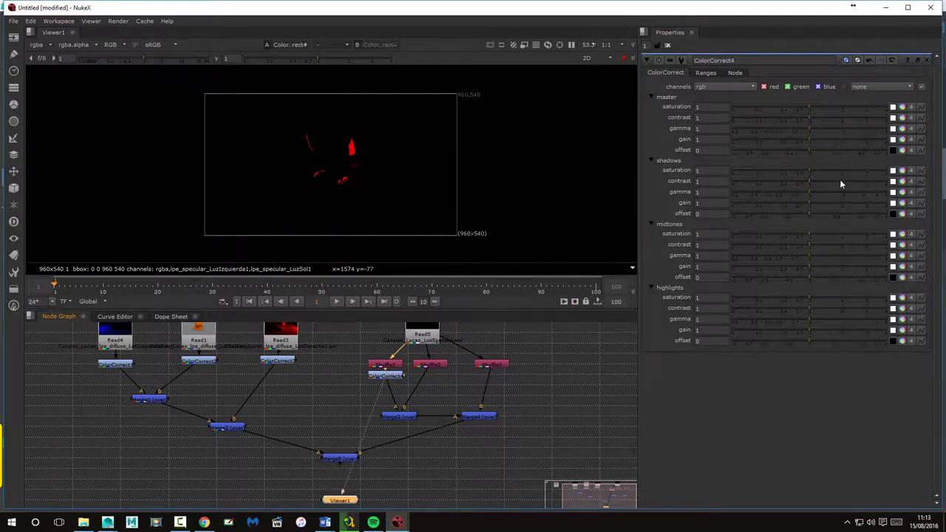
pyautogui.moveTo(813, 143); pyautogui.dragTo(809, 141)
# Step: Insert ColorCorrect5 after Shuffle2, view it, and set its gain to 1
pyautogui.click(433, 364)
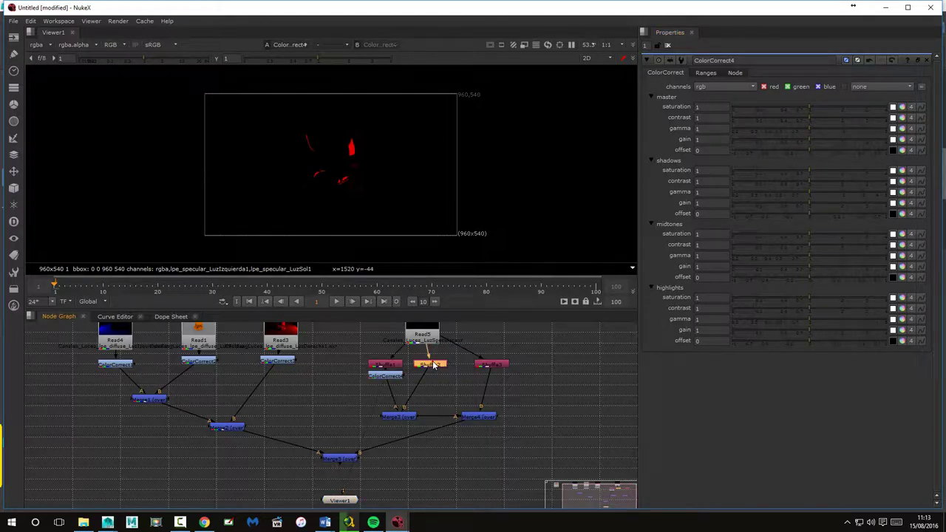
pyautogui.press('Tab')
pyautogui.write('col')
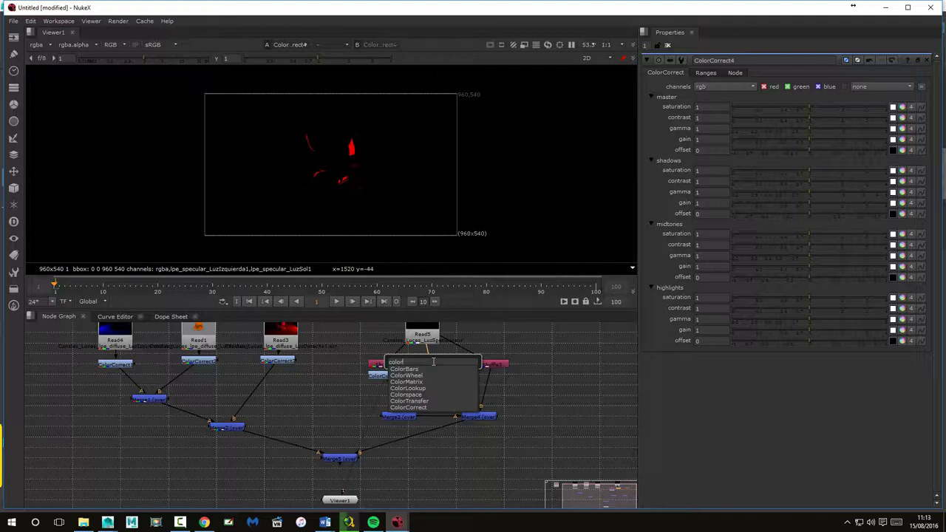
pyautogui.click(414, 407)
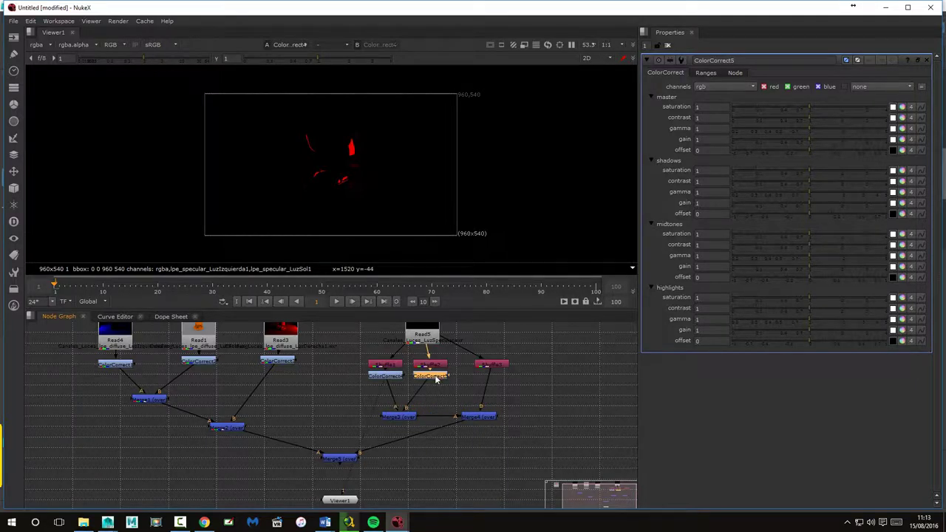
pyautogui.press('1')
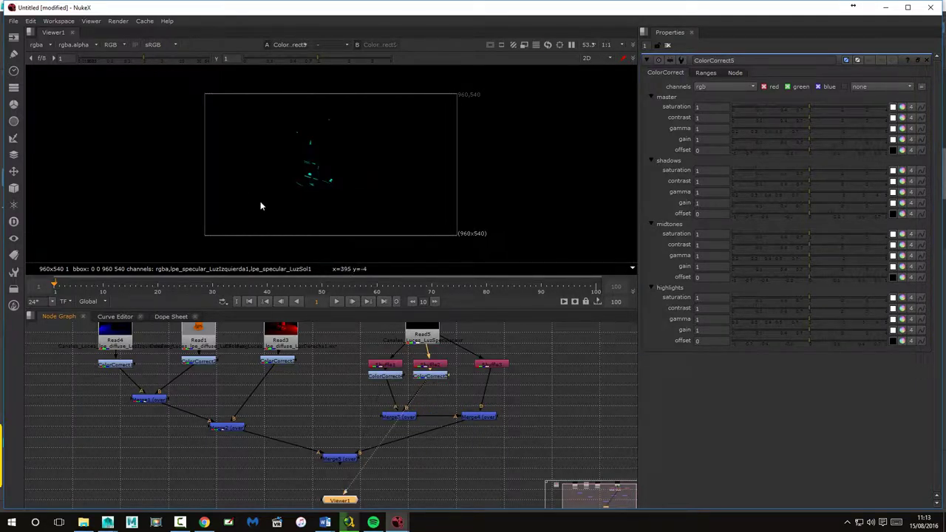
pyautogui.click(807, 139)
pyautogui.doubleClick(711, 139)
pyautogui.write('1')
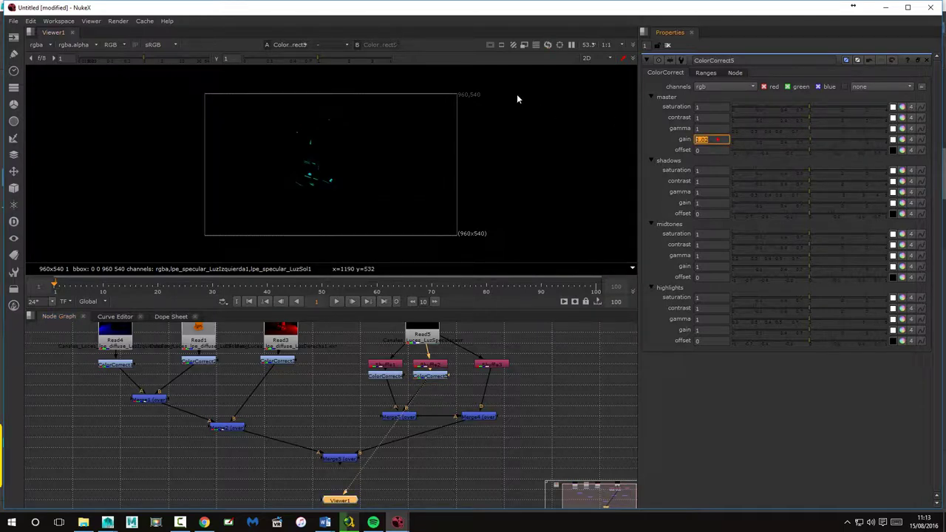
pyautogui.press('Return')
# Step: Insert ColorCorrect6 after Shuffle3, test its gain, then view the Merge5 composite
pyautogui.click(495, 365)
pyautogui.press('Tab')
pyautogui.write('color')
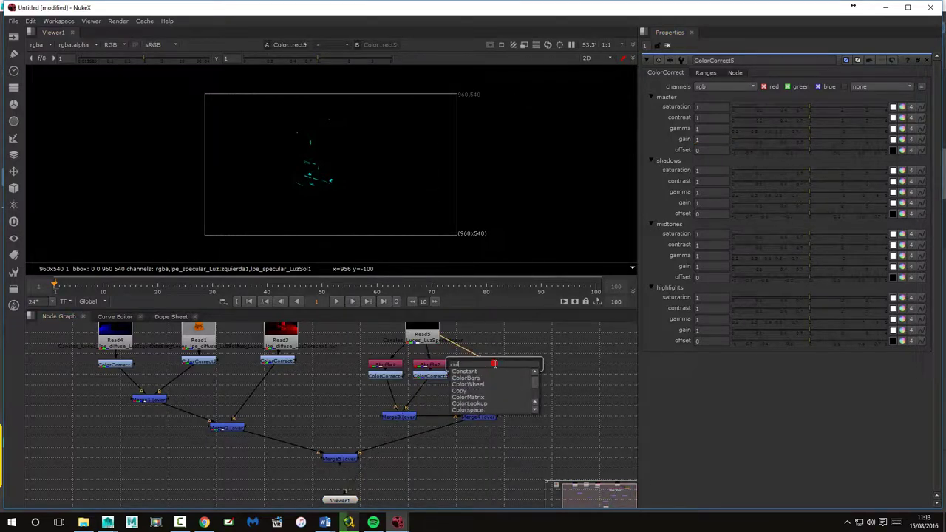
pyautogui.click(478, 410)
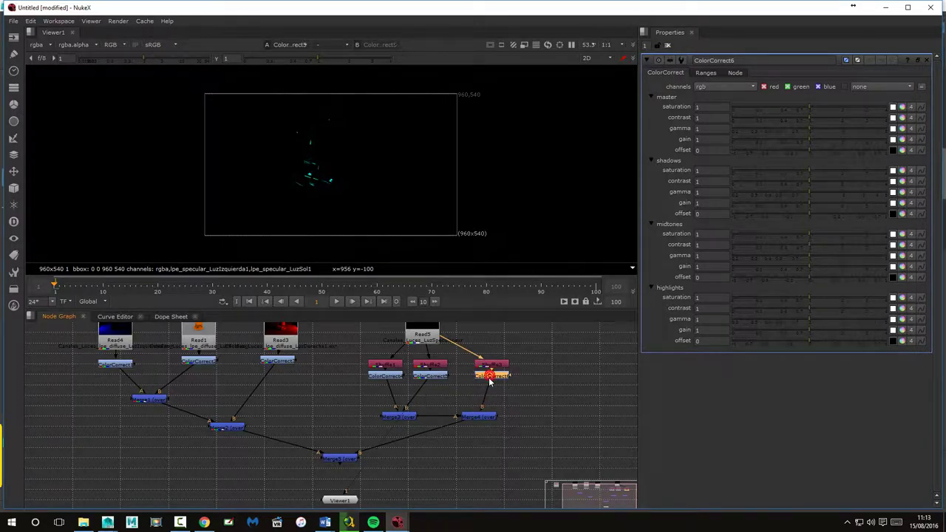
pyautogui.press('1')
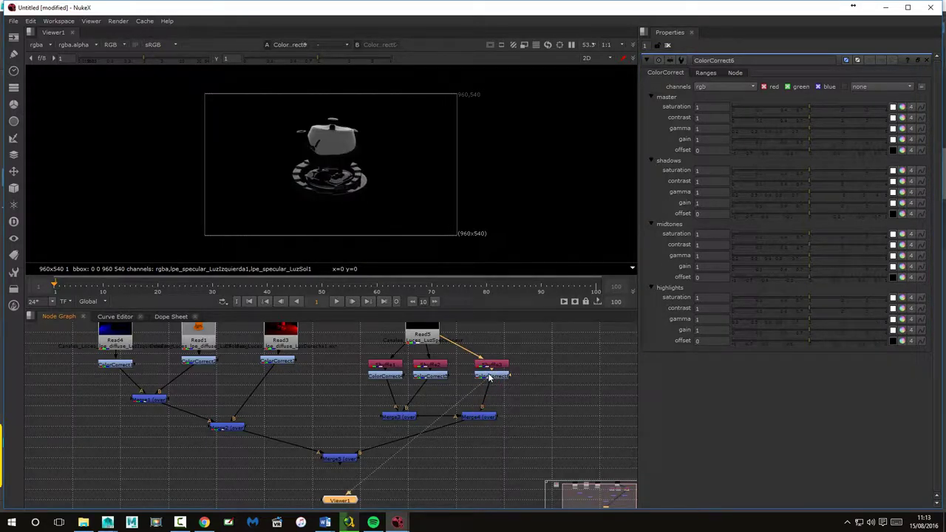
pyautogui.moveTo(805, 144); pyautogui.dragTo(808, 141)
pyautogui.click(346, 458)
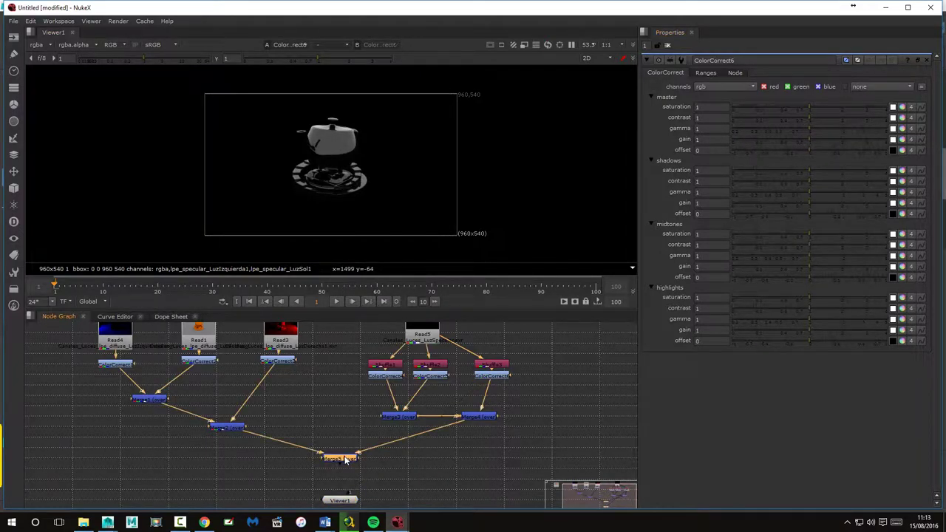
pyautogui.press('1')
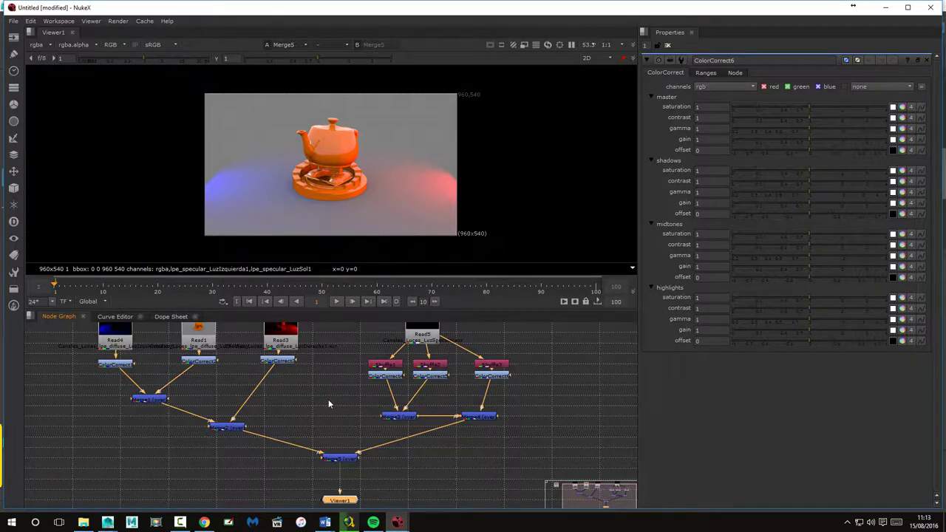
# Step: View Read2, move it below the node tree, then view Merge5 to compare
pyautogui.moveTo(322, 389); pyautogui.dragTo(459, 408)
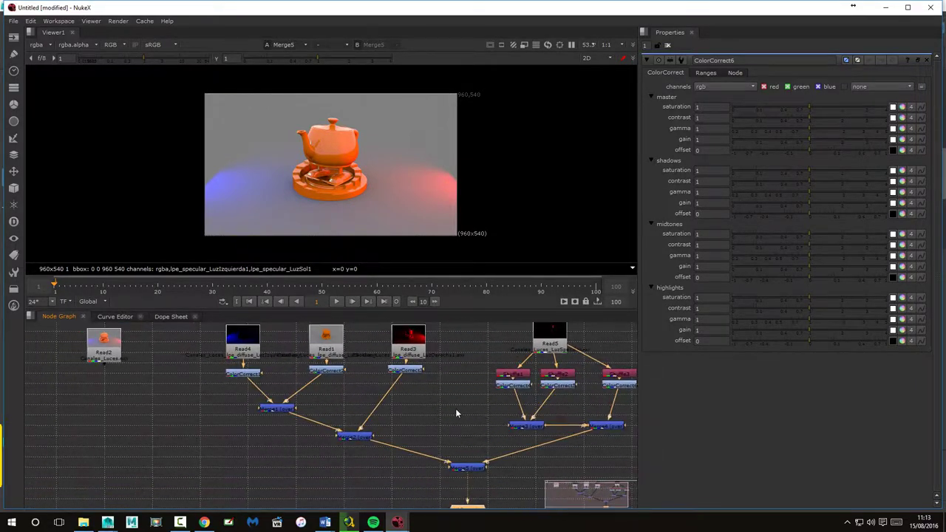
pyautogui.click(105, 337)
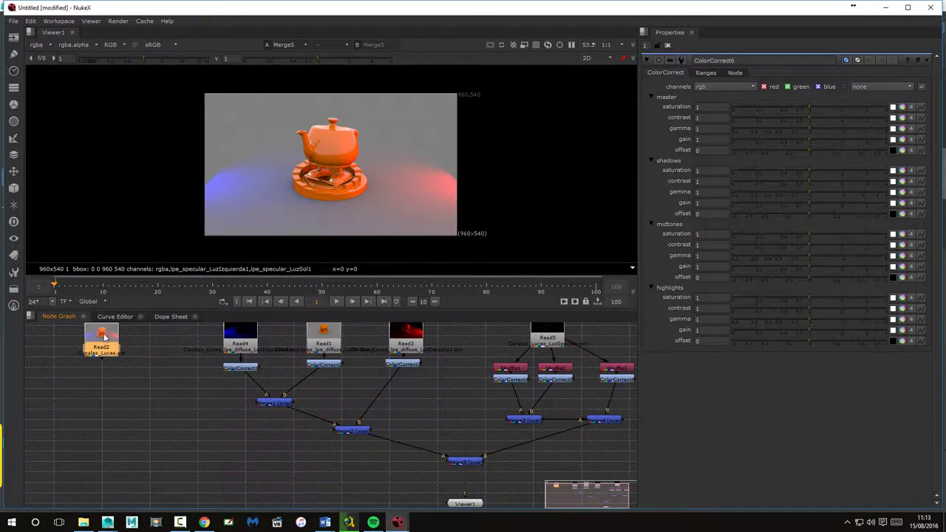
pyautogui.press('1')
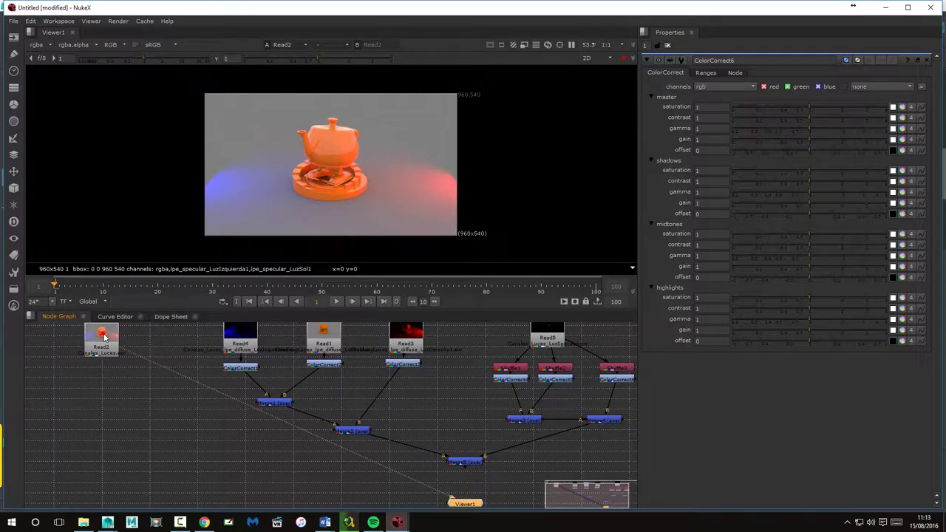
pyautogui.scroll(-3, 542, 382)
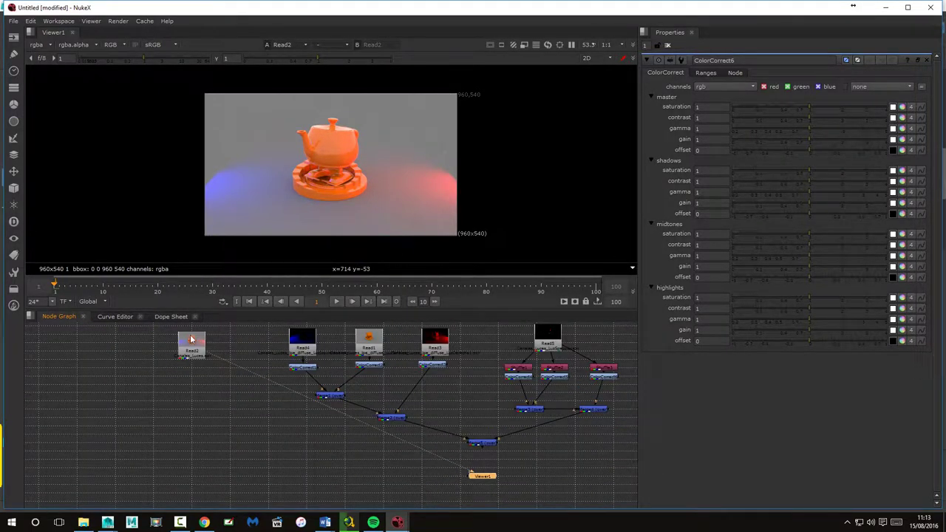
pyautogui.moveTo(191, 344); pyautogui.dragTo(256, 457)
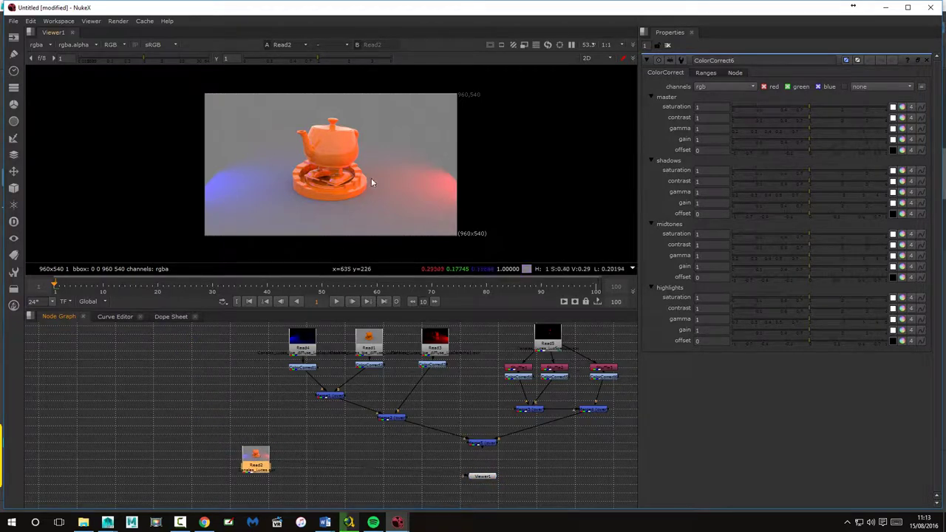
pyautogui.click(486, 445)
pyautogui.press('1')
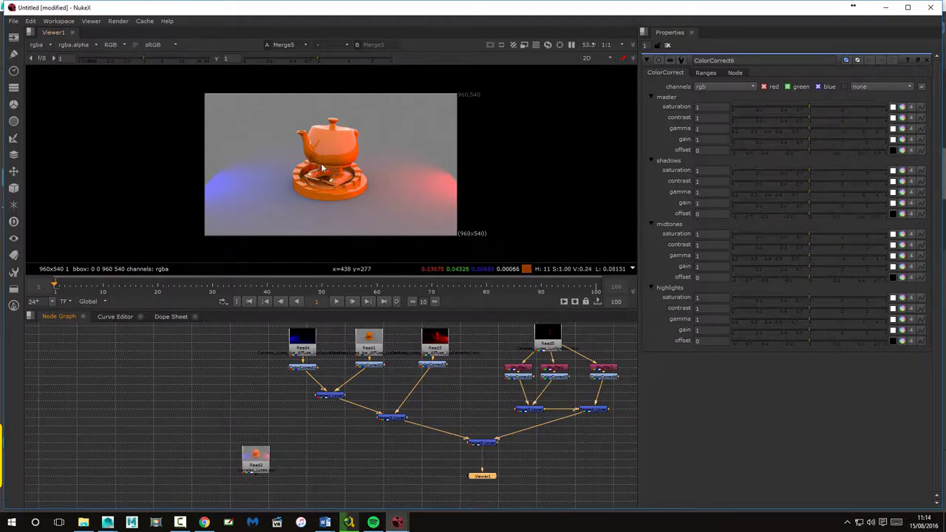
# Step: Switch the viewer between Read2 and Merge5 again, nudging Read2 lower and recentring the tree
pyautogui.moveTo(258, 460); pyautogui.dragTo(258, 443)
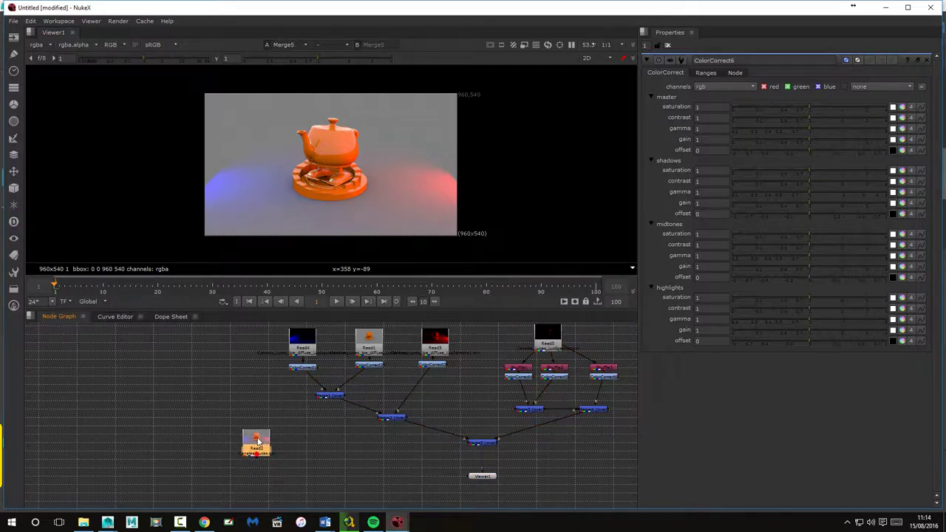
pyautogui.press('1')
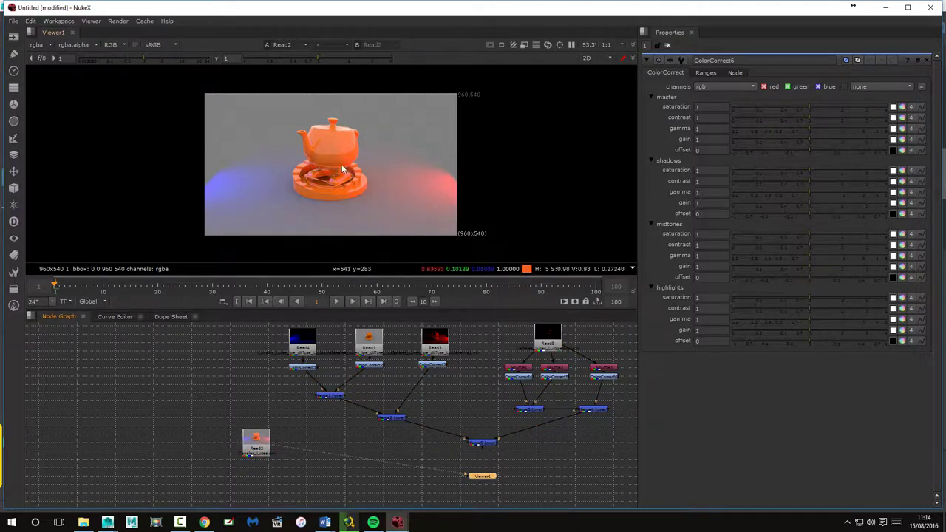
pyautogui.moveTo(264, 445); pyautogui.dragTo(276, 467)
pyautogui.click(484, 444)
pyautogui.press('1')
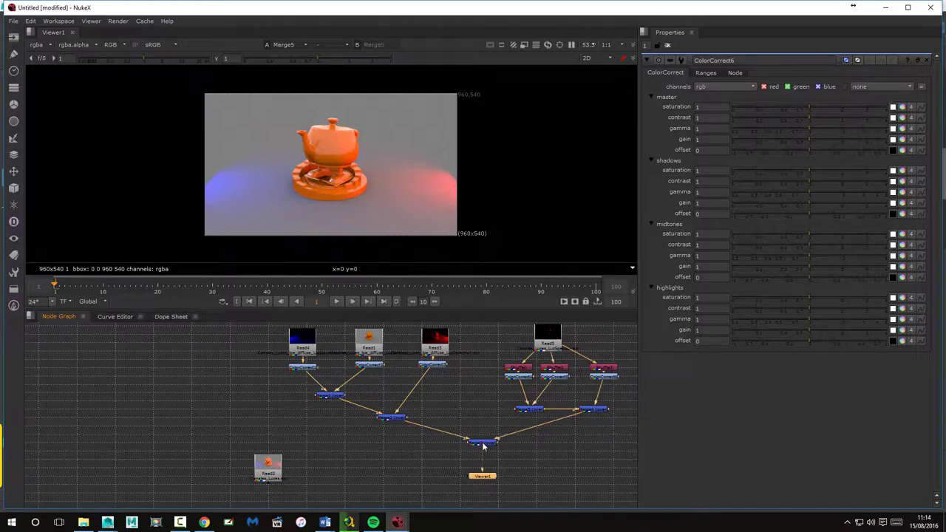
pyautogui.moveTo(552, 464); pyautogui.dragTo(412, 459)
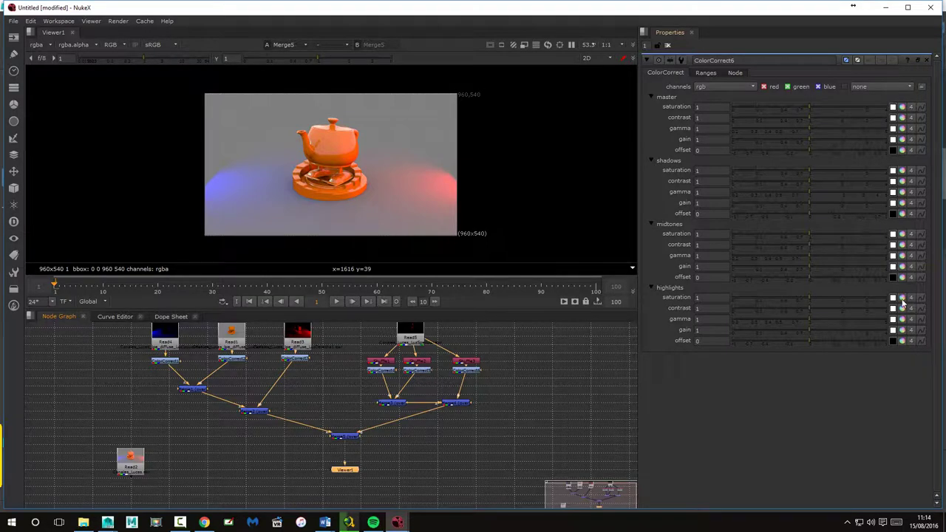
# Step: Return to Maya and bring the RenderMan output settings into full view
pyautogui.moveTo(107, 522)
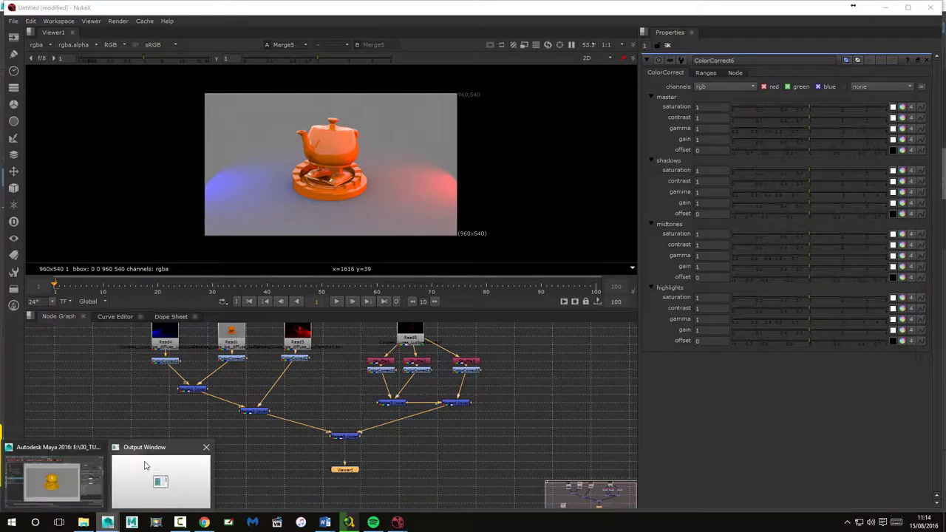
pyautogui.click(56, 447)
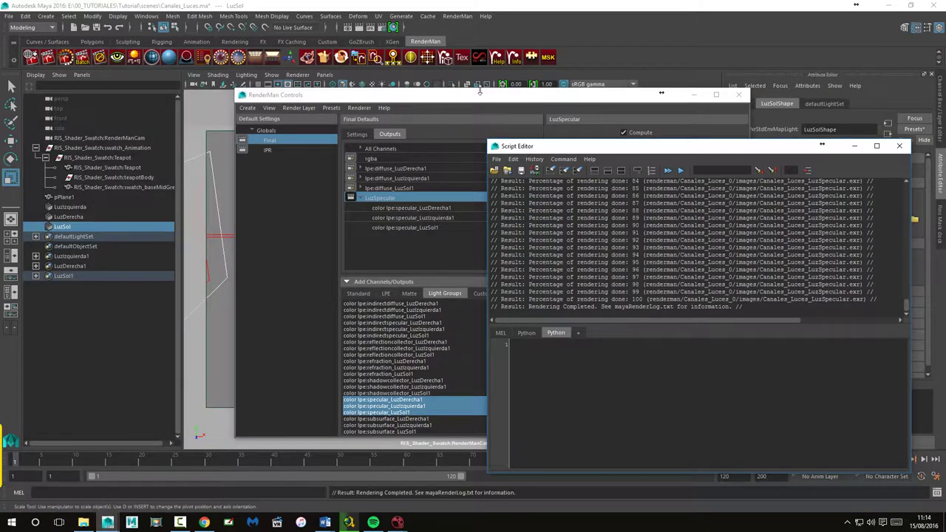
pyautogui.moveTo(479, 93); pyautogui.dragTo(359, 85)
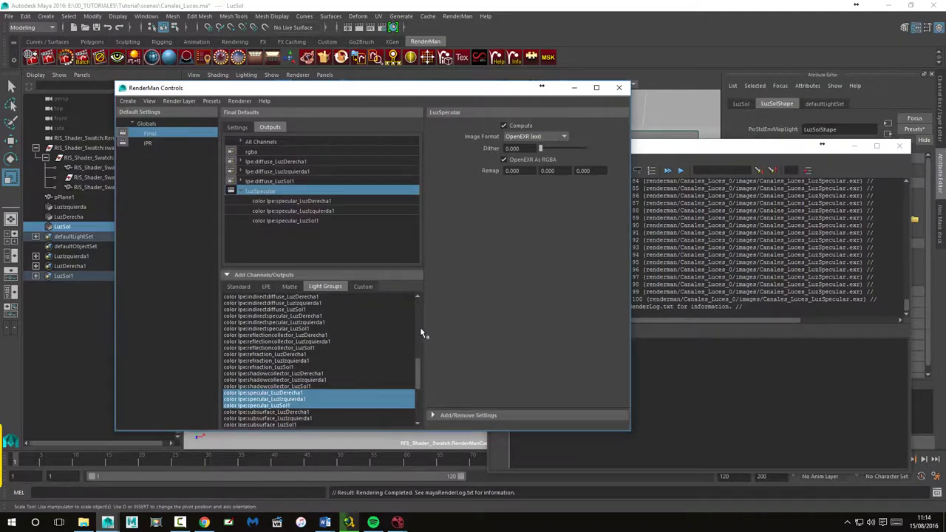
# Step: Select the indirectdiffuse LuzDerecha1, LuzIzquierda1 and LuzSol1 light-group channels
pyautogui.moveTo(418, 369); pyautogui.dragTo(419, 377)
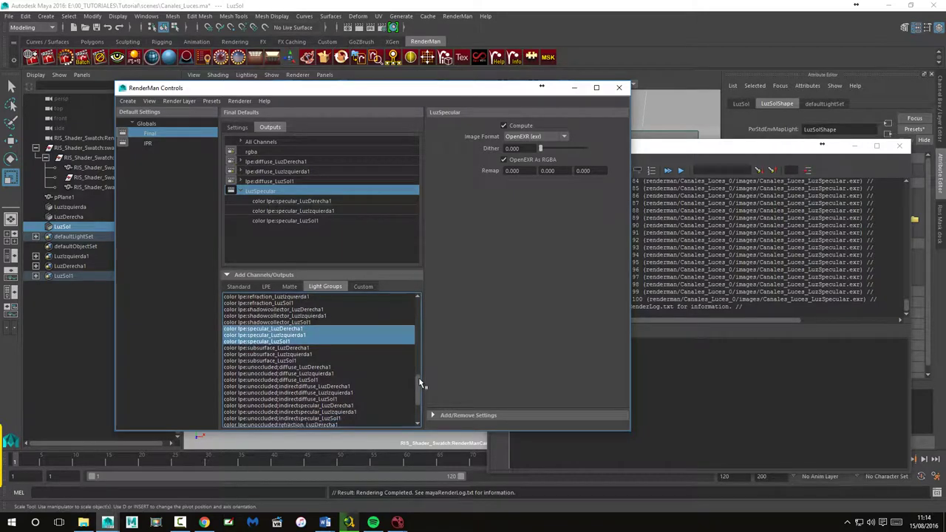
pyautogui.click(305, 386)
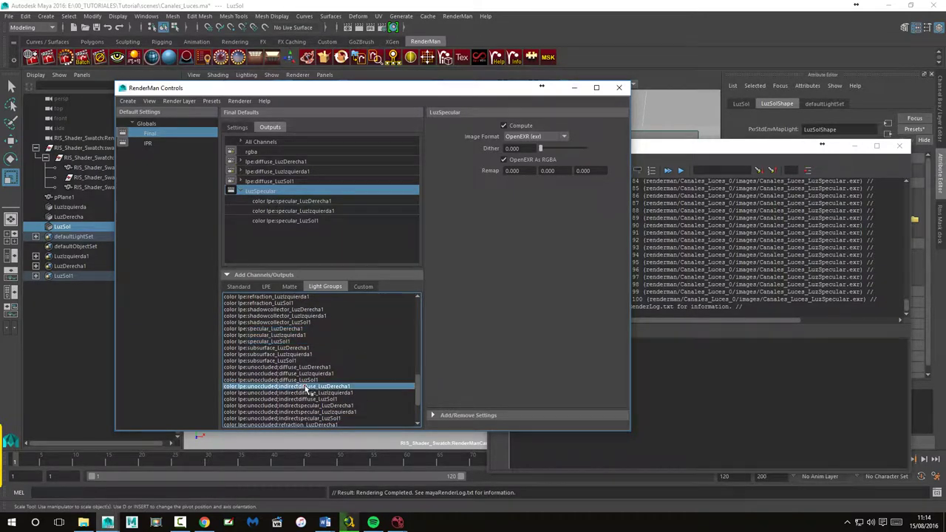
pyautogui.keyDown('shift'); pyautogui.click(325, 394); pyautogui.keyUp('shift')
pyautogui.keyDown('shift'); pyautogui.click(337, 399); pyautogui.keyUp('shift')
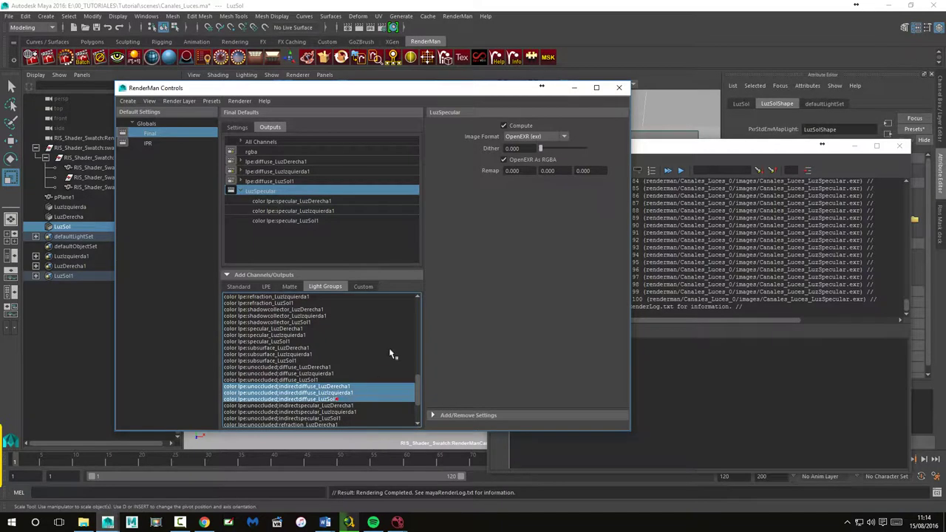
pyautogui.scroll(-1, 388, 347)
pyautogui.keyDown('shift'); pyautogui.click(323, 399); pyautogui.keyUp('shift')
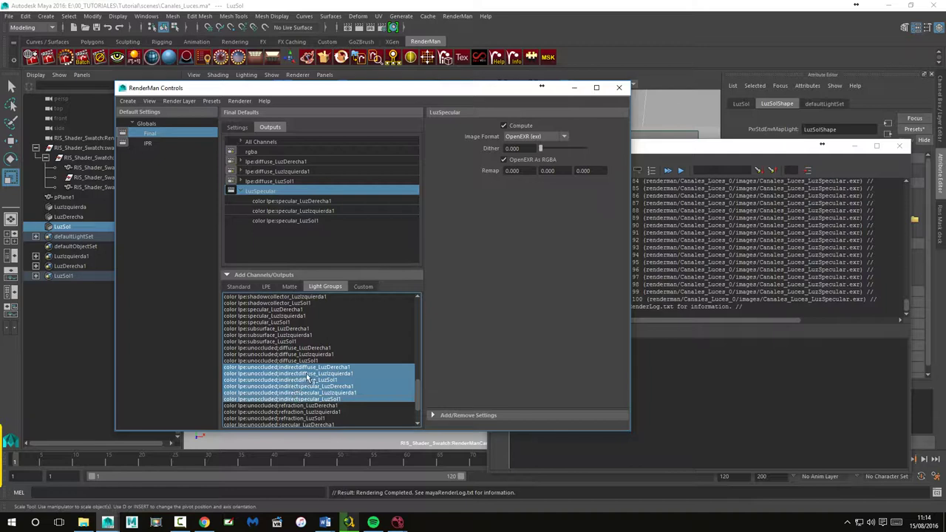
pyautogui.click(306, 367)
pyautogui.keyDown('shift'); pyautogui.click(305, 374); pyautogui.keyUp('shift')
pyautogui.keyDown('shift'); pyautogui.click(307, 379); pyautogui.keyUp('shift')
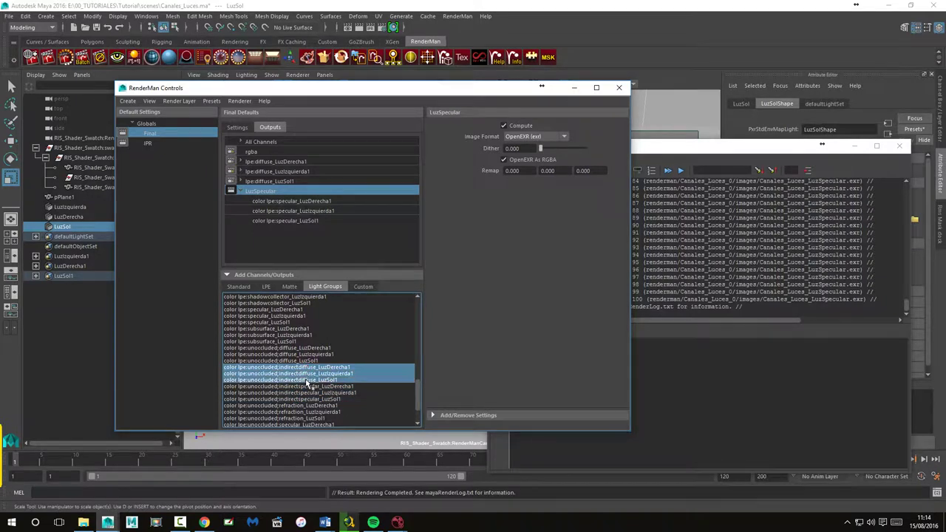
# Step: Create one output from the three indirectdiffuse channels and rename it
pyautogui.rightClick(305, 379)
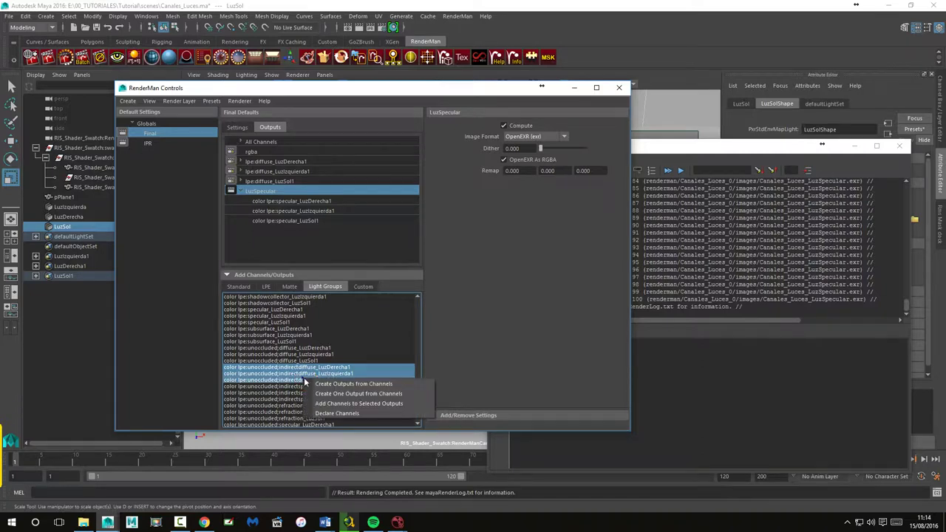
pyautogui.click(369, 397)
pyautogui.doubleClick(301, 231)
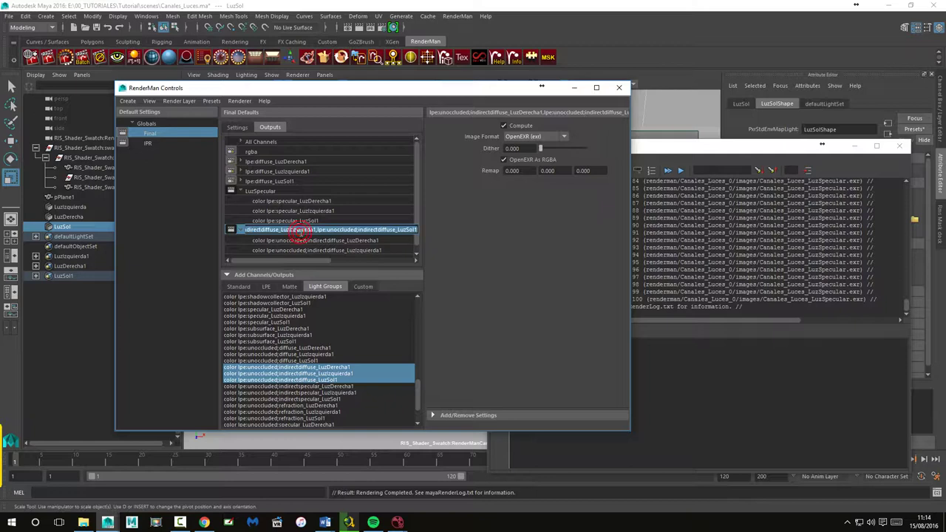
pyautogui.press('BackSpace')
pyautogui.write('IndirectSpecular')
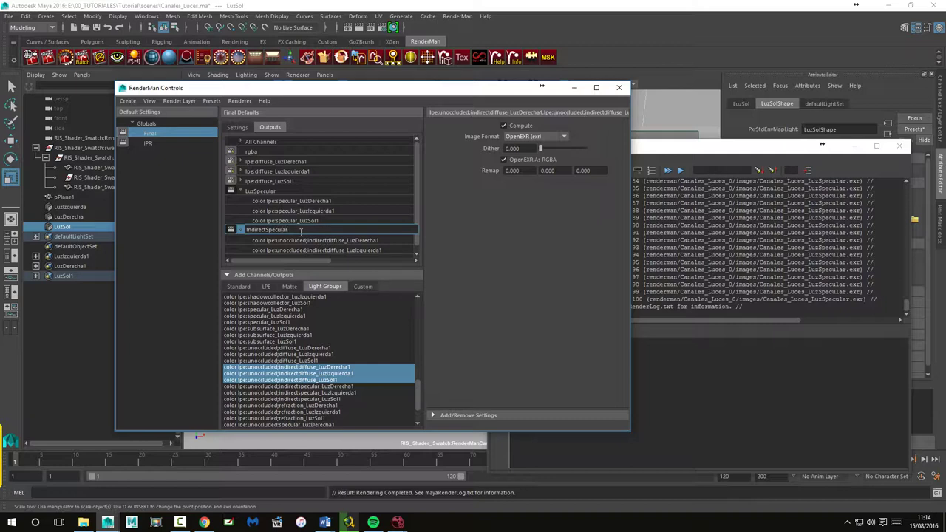
pyautogui.press('Return')
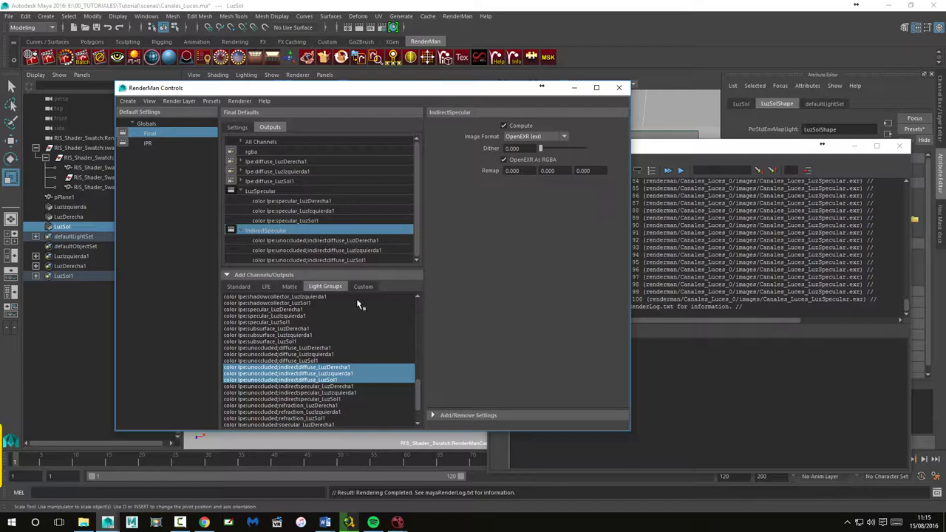
# Step: Select the three indirectspecular channels and start renaming the output 'IndirectDiffus'
pyautogui.click(329, 387)
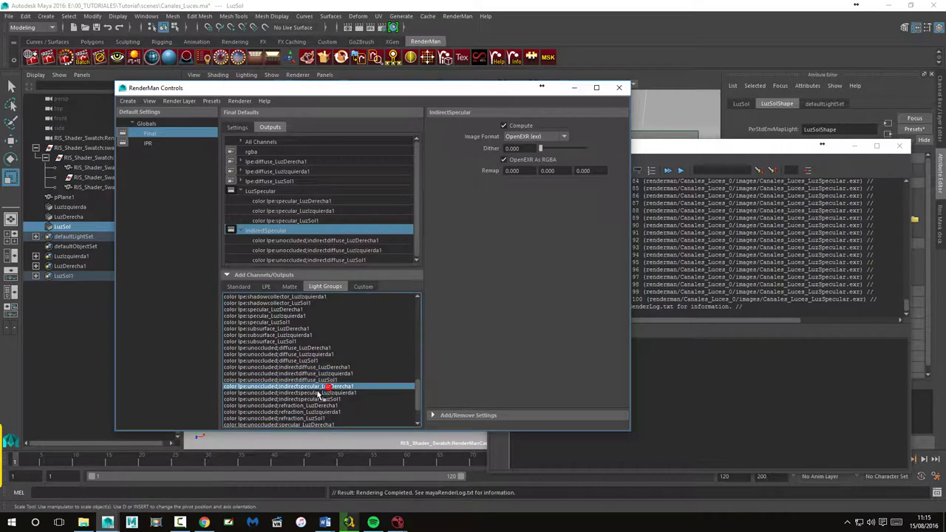
pyautogui.moveTo(318, 392); pyautogui.dragTo(294, 398)
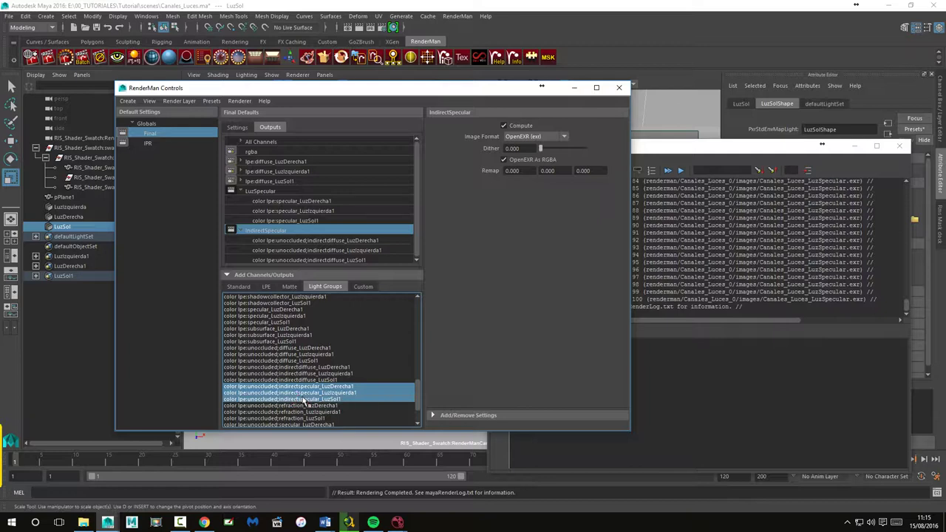
pyautogui.doubleClick(282, 230)
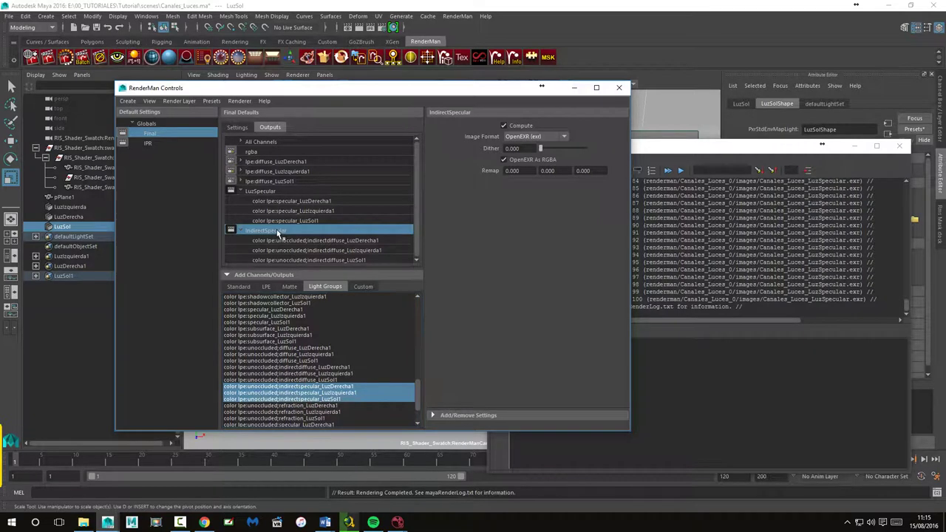
pyautogui.write('IndirectDiffus')
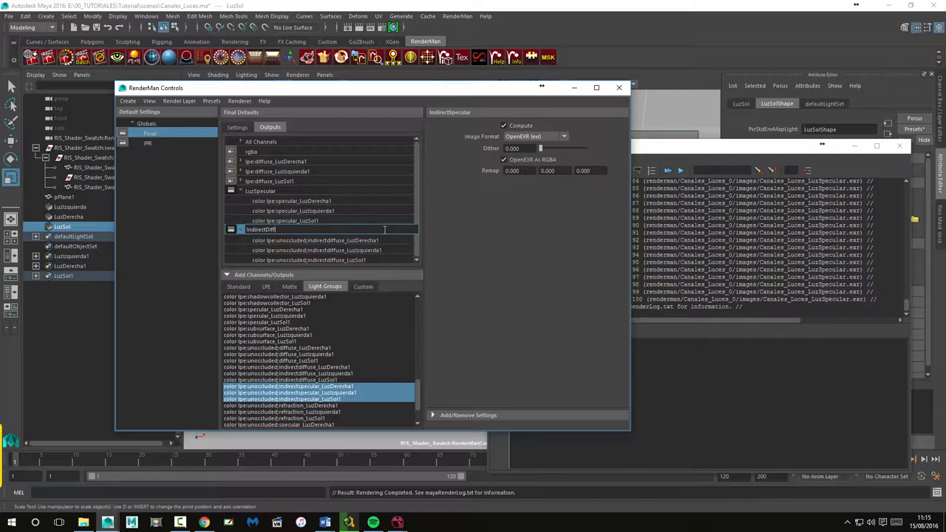
# Step: Name the diffuse output IndirectDiffuse, then merge the indirect specular channels into an output named IndirectSpecular
pyautogui.press('Return')
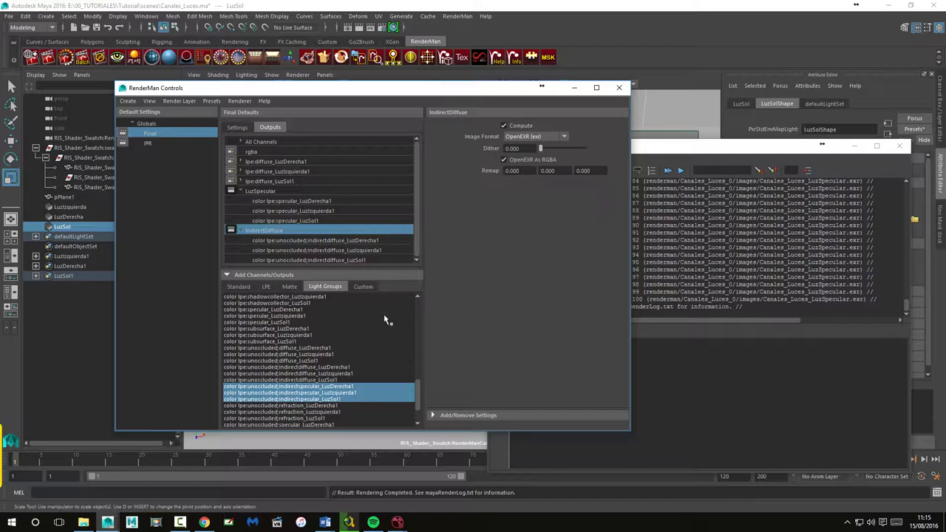
pyautogui.rightClick(306, 392)
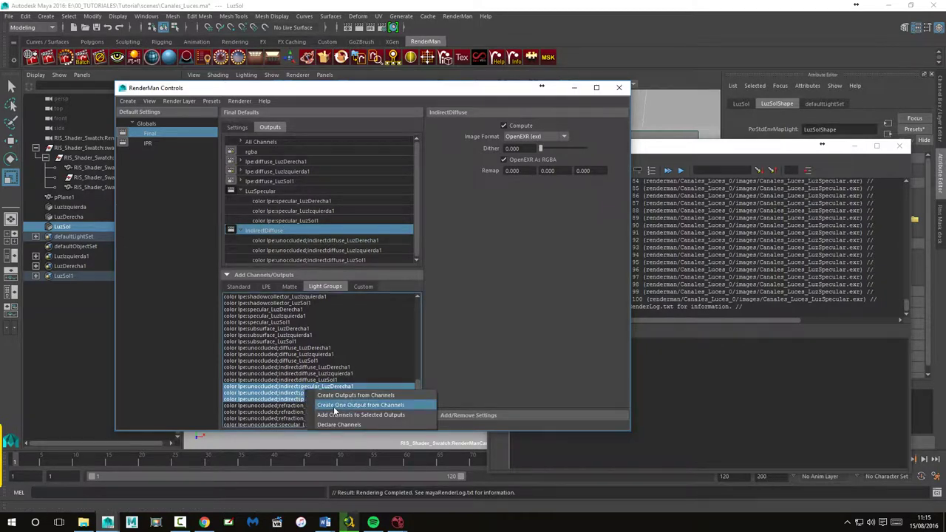
pyautogui.click(335, 406)
pyautogui.doubleClick(288, 224)
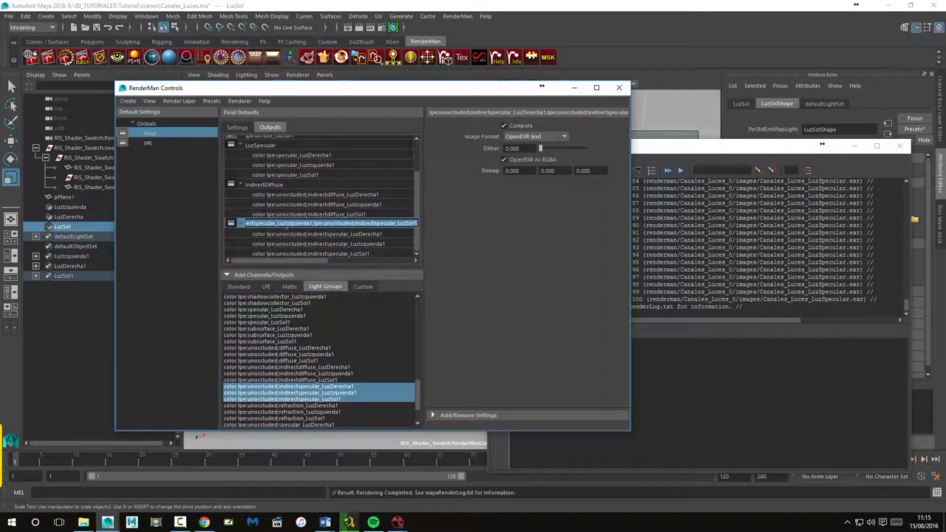
pyautogui.write('Indir')
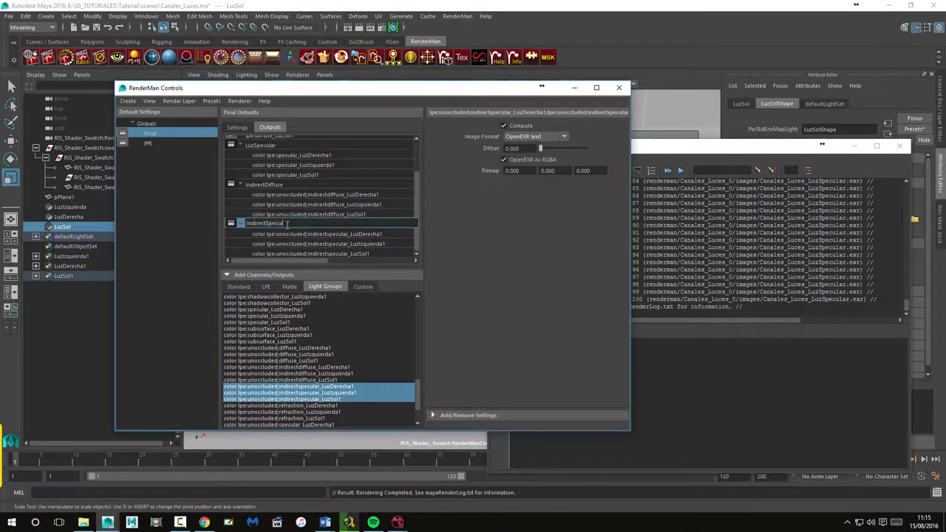
pyautogui.press('Return')
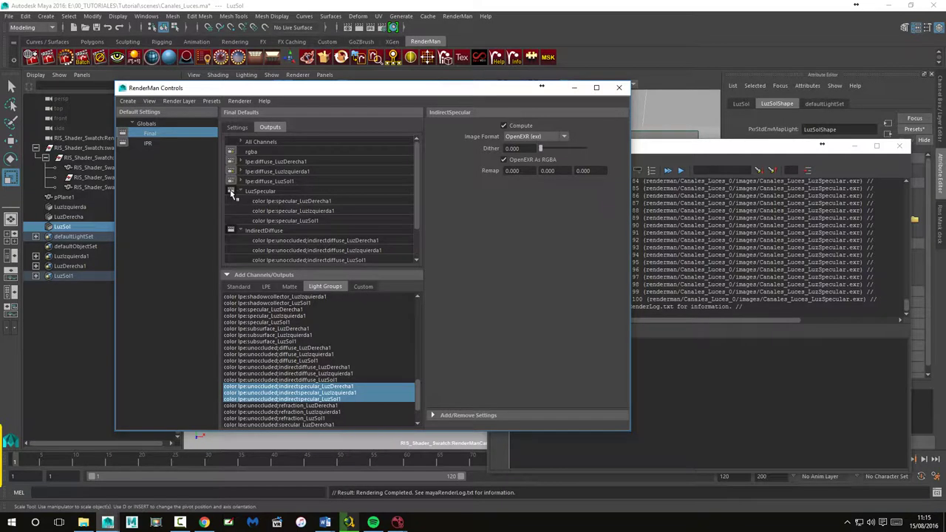
# Step: Batch render all the light passes and move the render log window aside
pyautogui.scroll(-2, 333, 208)
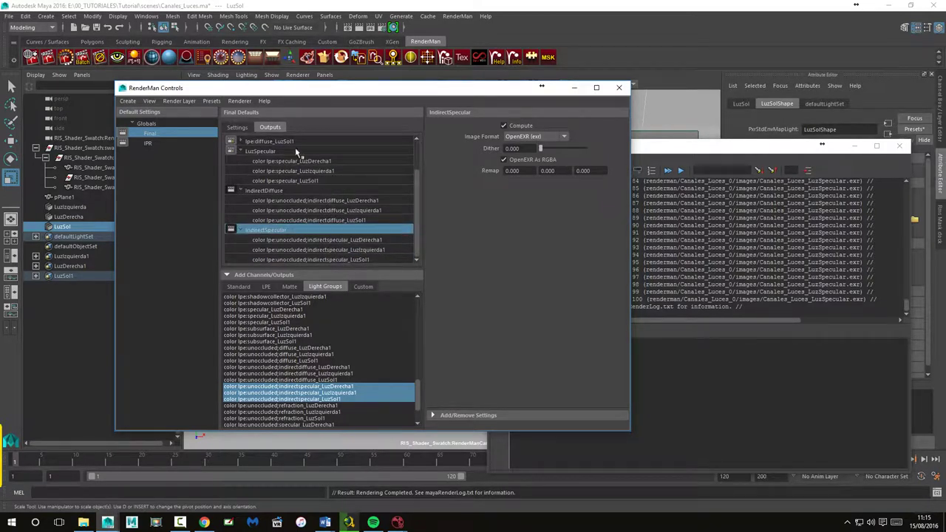
pyautogui.click(85, 64)
pyautogui.click(748, 149)
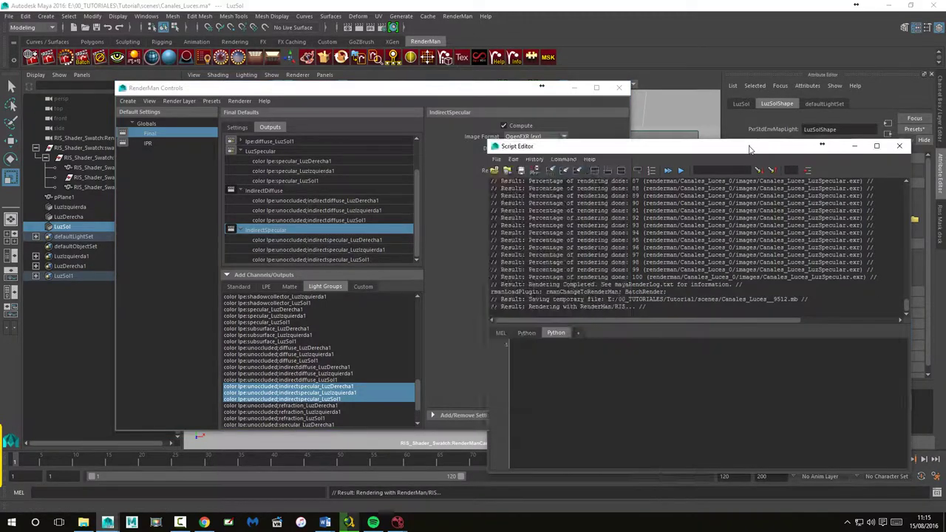
pyautogui.moveTo(749, 149); pyautogui.dragTo(511, 108)
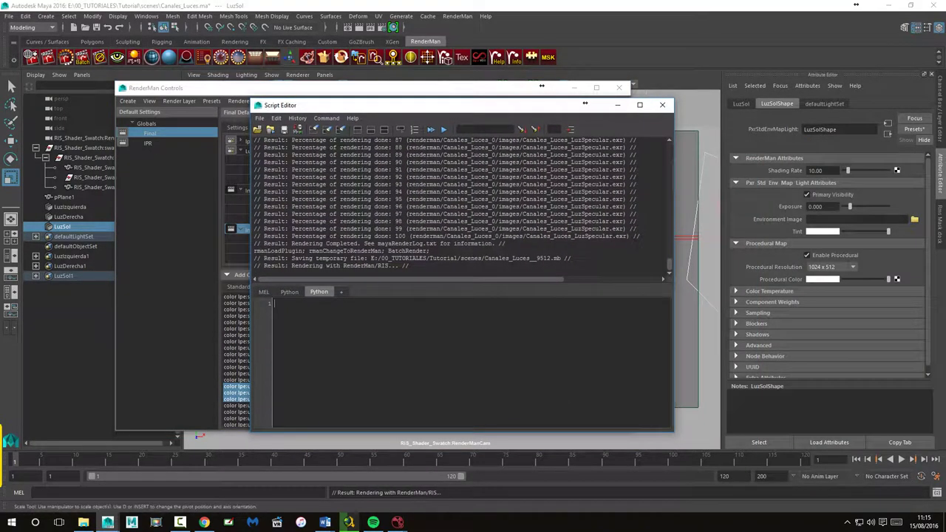
# Step: In the images folder, select Canales_Luces_IndirectSpecular.exr and Canales_Luces_IndirectDiffuse.exr
pyautogui.click(83, 523)
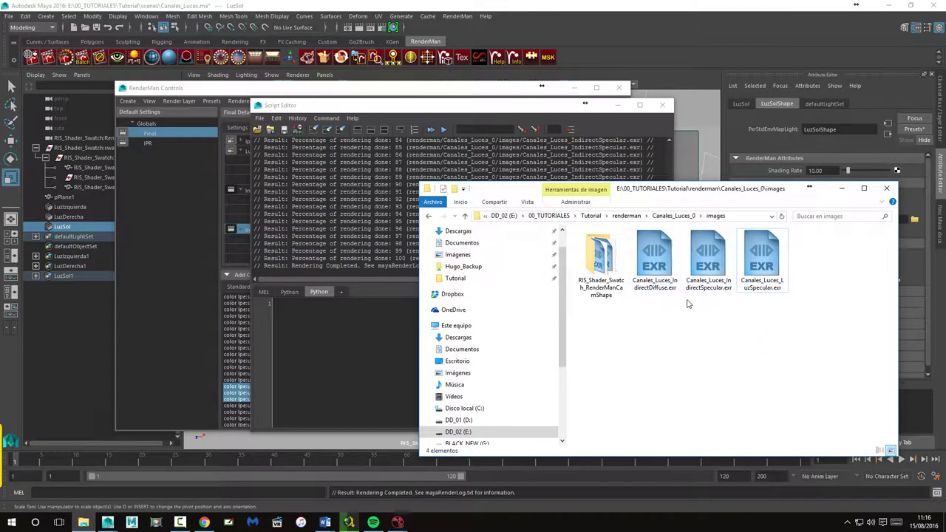
pyautogui.click(707, 258)
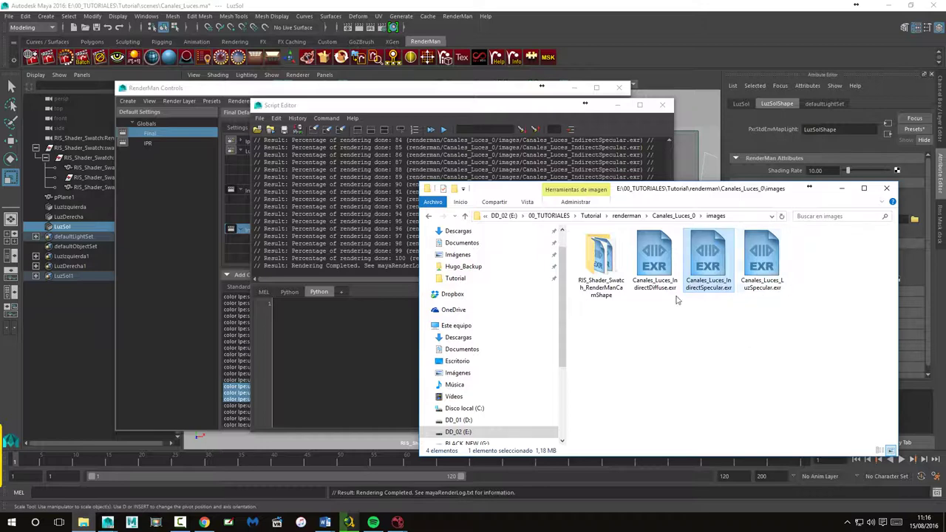
pyautogui.keyDown('ctrl'); pyautogui.click(658, 264); pyautogui.keyUp('ctrl')
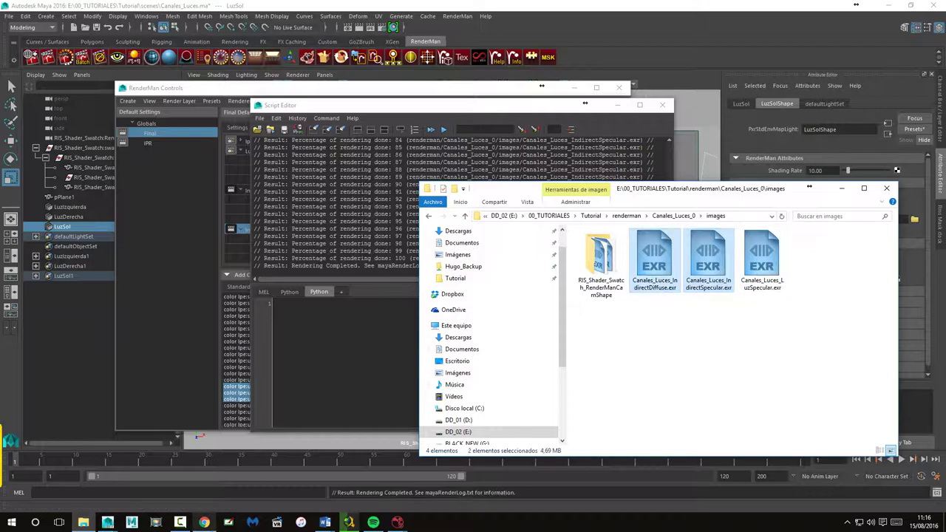
pyautogui.moveTo(397, 523)
pyautogui.click(429, 455)
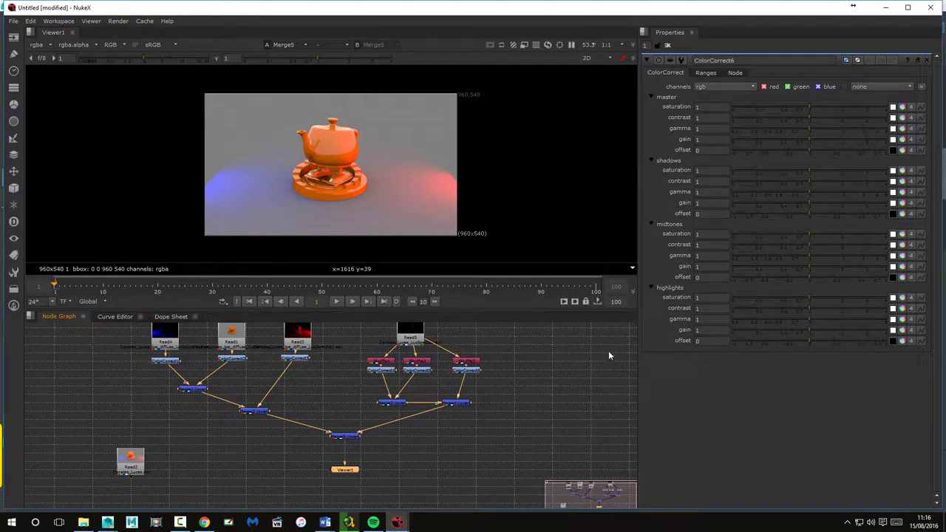
# Step: Import both EXRs into the Node Graph and place Read7 left of Read6
pyautogui.click(83, 522)
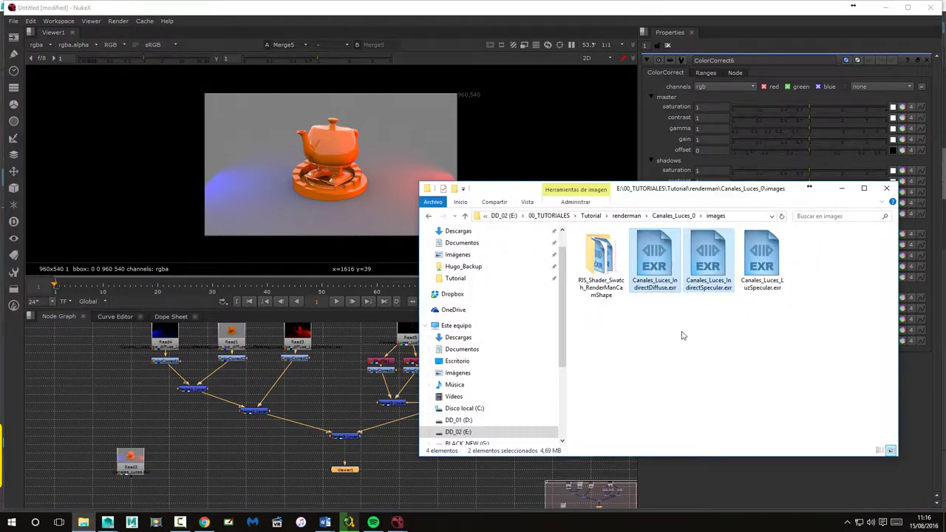
pyautogui.moveTo(699, 264); pyautogui.dragTo(507, 488)
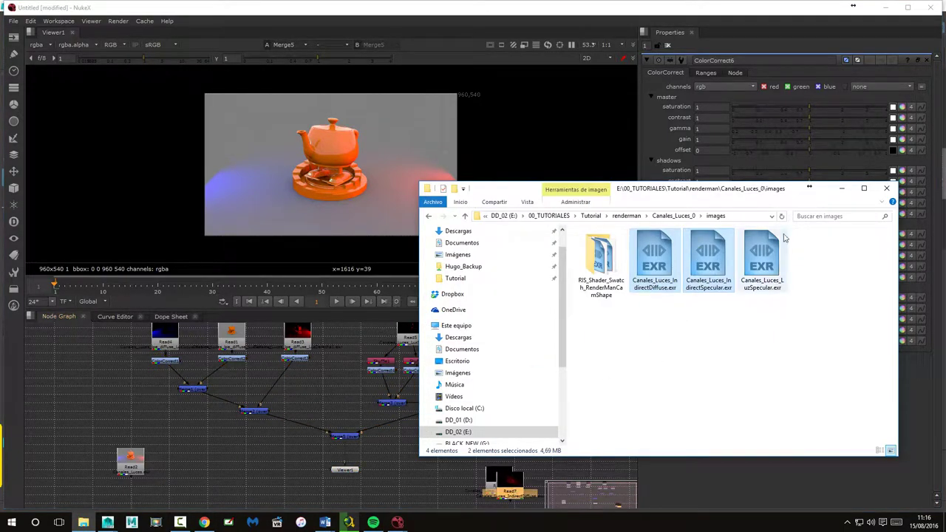
pyautogui.click(845, 191)
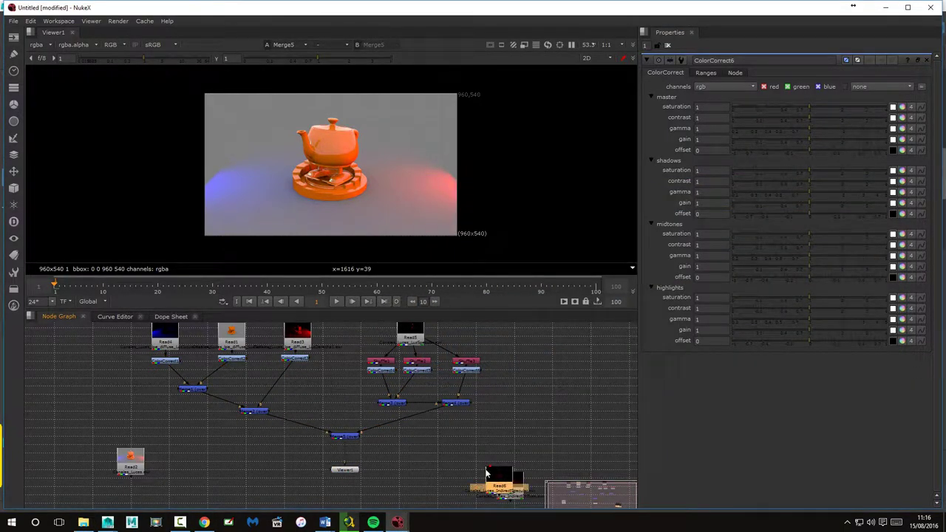
pyautogui.moveTo(500, 473)
pyautogui.mouseDown()
pyautogui.moveTo(529, 377)
pyautogui.moveTo(525, 342)
pyautogui.mouseUp()
pyautogui.moveTo(513, 486)
pyautogui.mouseDown()
pyautogui.moveTo(623, 356)
pyautogui.moveTo(524, 386)
pyautogui.mouseUp()
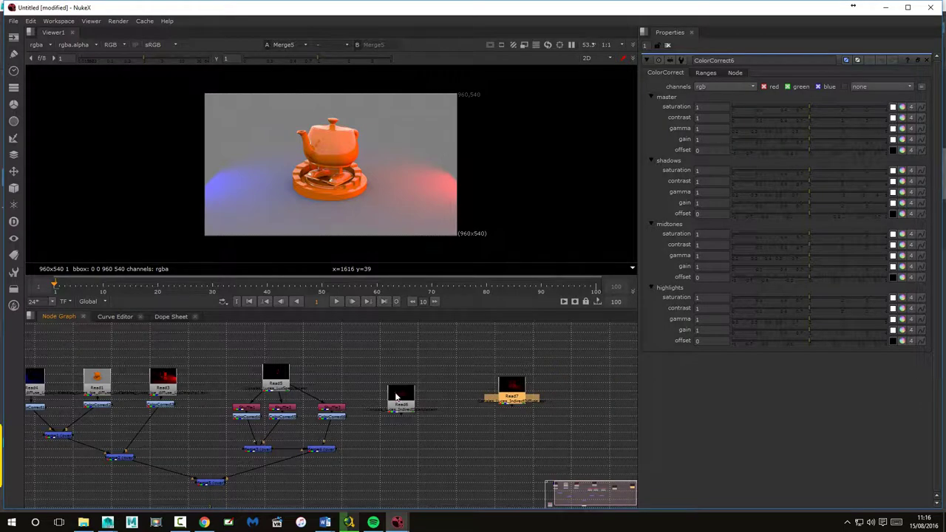
pyautogui.moveTo(393, 394); pyautogui.dragTo(601, 368)
pyautogui.moveTo(517, 385); pyautogui.dragTo(465, 393)
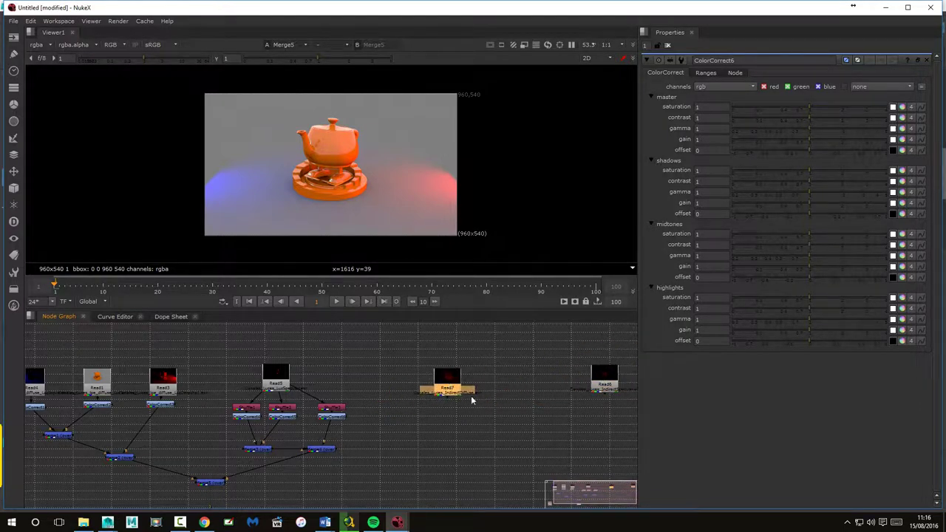
# Step: View the Read7 indirect diffuse pass and position Viewer1 beneath Read7
pyautogui.press('f')
pyautogui.scroll(3, 505, 405)
pyautogui.scroll(3, 524, 406)
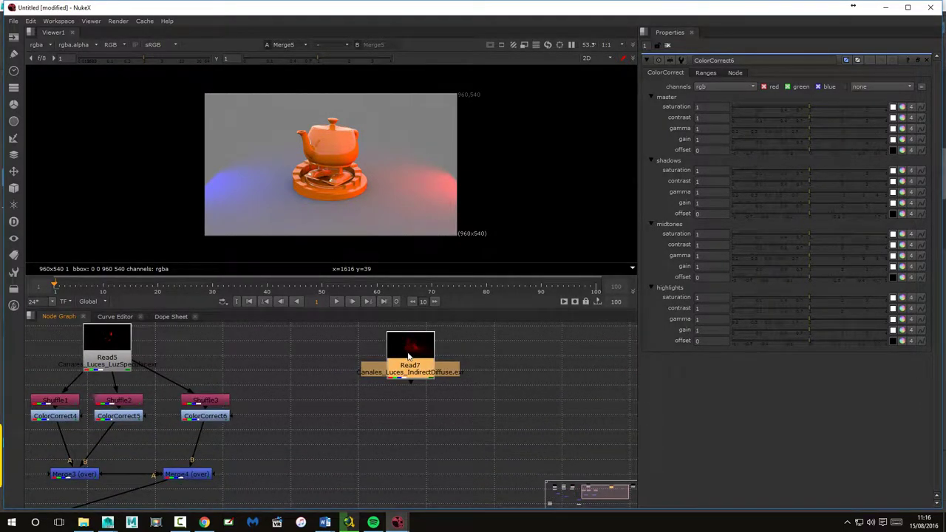
pyautogui.press('1')
pyautogui.scroll(-3, 238, 464)
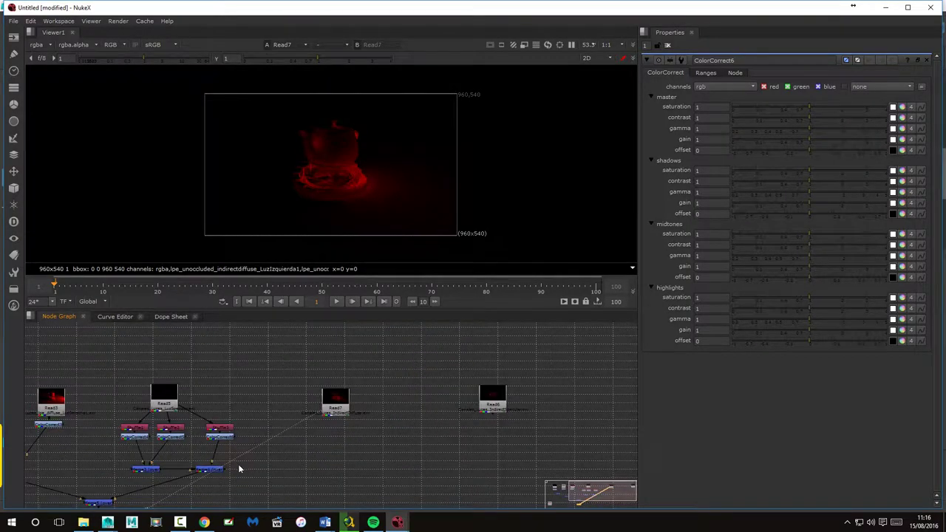
pyautogui.moveTo(256, 465); pyautogui.dragTo(286, 399)
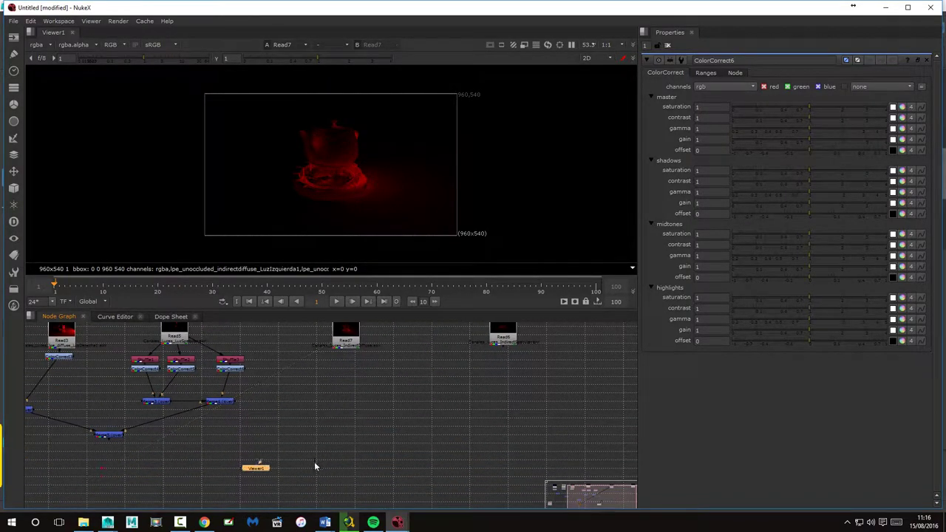
pyautogui.moveTo(103, 469); pyautogui.dragTo(337, 464)
pyautogui.scroll(2, 353, 390)
pyautogui.scroll(2, 391, 434)
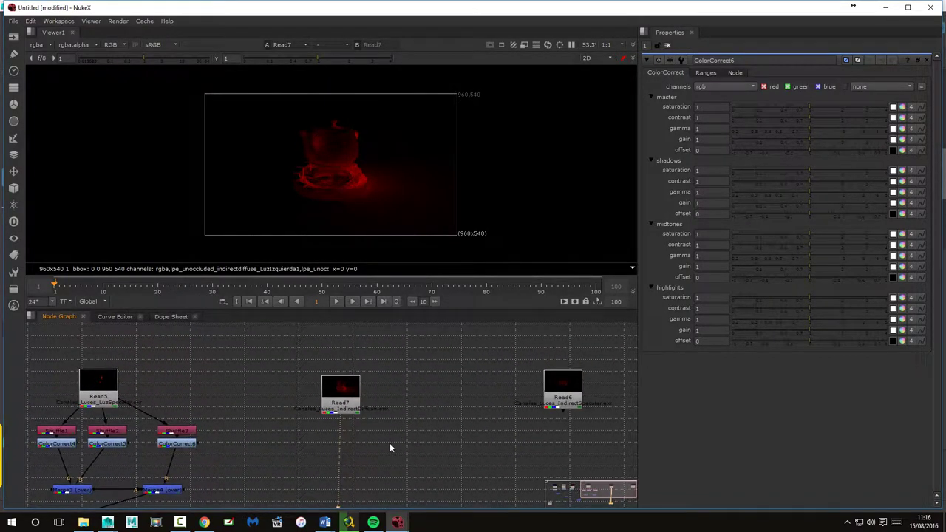
pyautogui.click(335, 377)
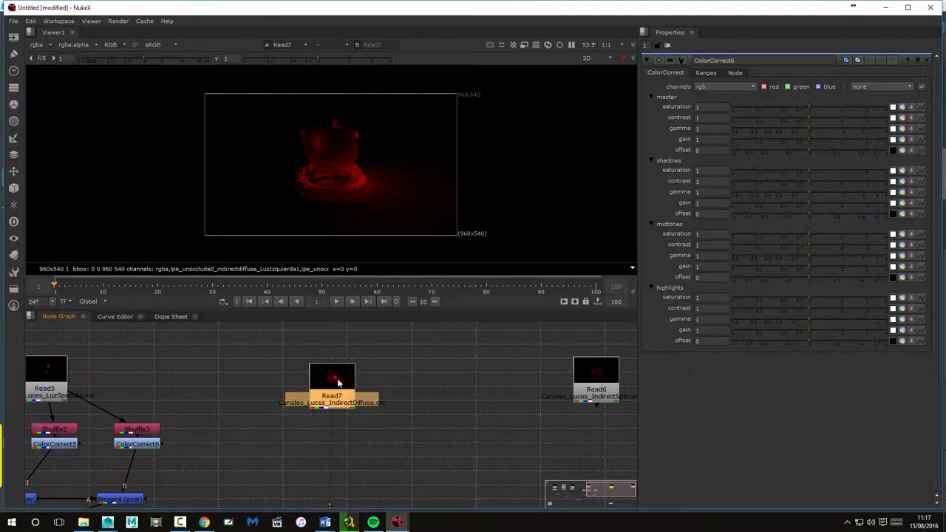
# Step: Add Shuffle4, Shuffle5 and Shuffle6 below Read7
pyautogui.press('Tab')
pyautogui.write('shu')
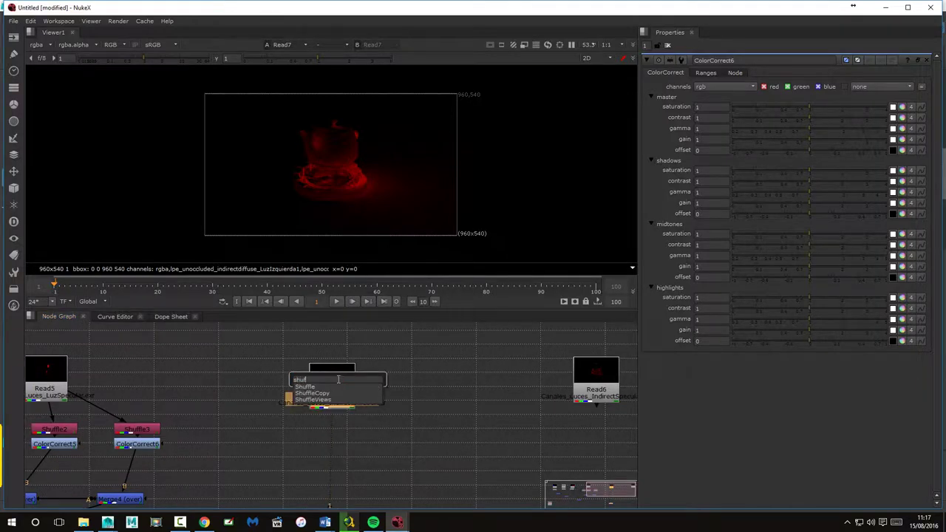
pyautogui.press('Return')
pyautogui.moveTo(330, 415); pyautogui.dragTo(296, 436)
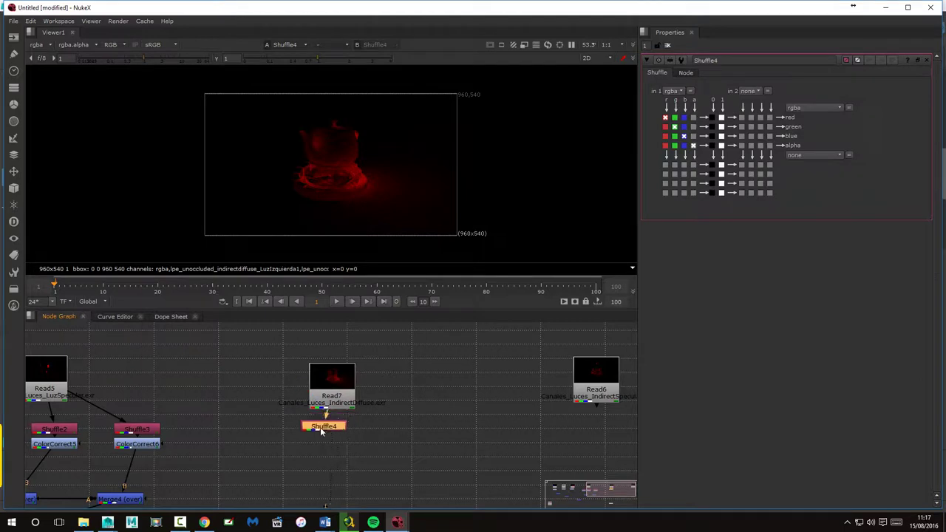
pyautogui.click(371, 451)
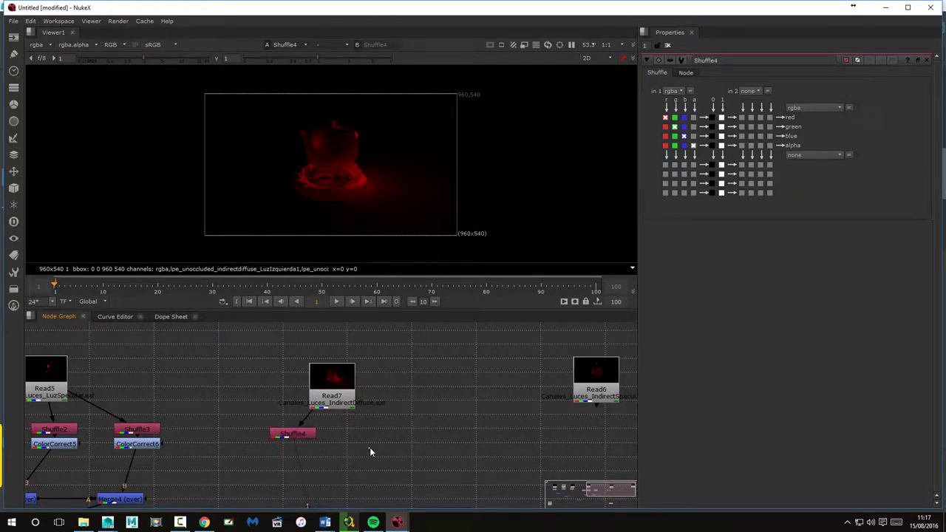
pyautogui.hotkey('ctrl', 'v')
pyautogui.moveTo(371, 449); pyautogui.dragTo(365, 440)
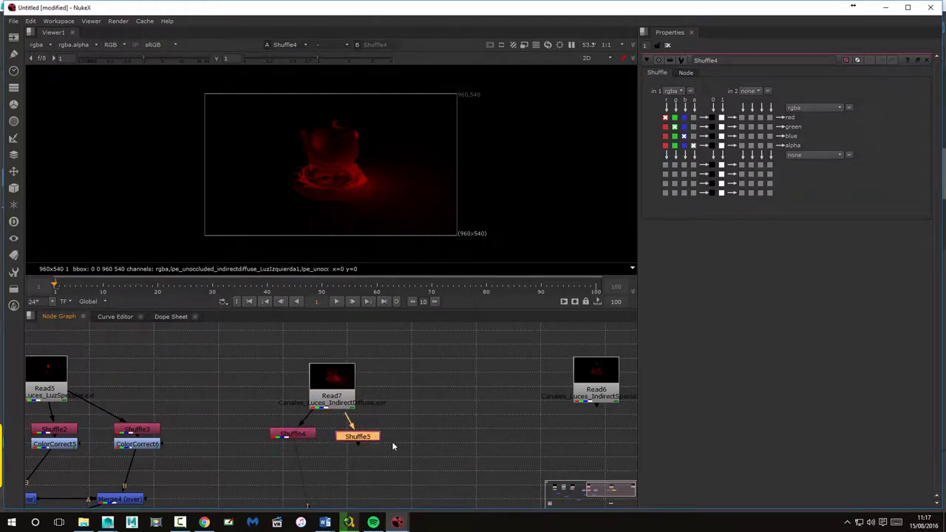
pyautogui.click(442, 446)
pyautogui.hotkey('ctrl', 'v')
pyautogui.moveTo(441, 443); pyautogui.dragTo(424, 439)
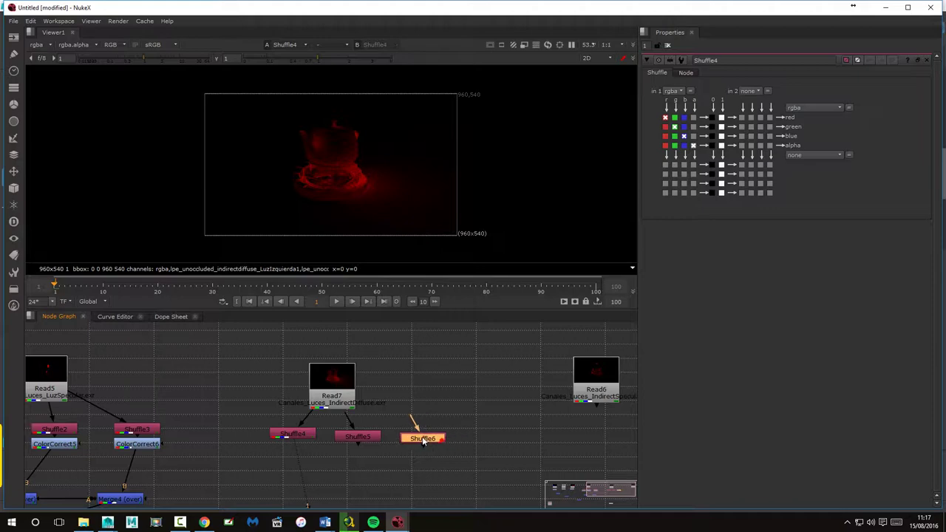
# Step: Connect the shuffles to Read7 and line them up as Shuffle5, Shuffle4, Shuffle6
pyautogui.click(299, 435)
pyautogui.moveTo(299, 435); pyautogui.dragTo(342, 394)
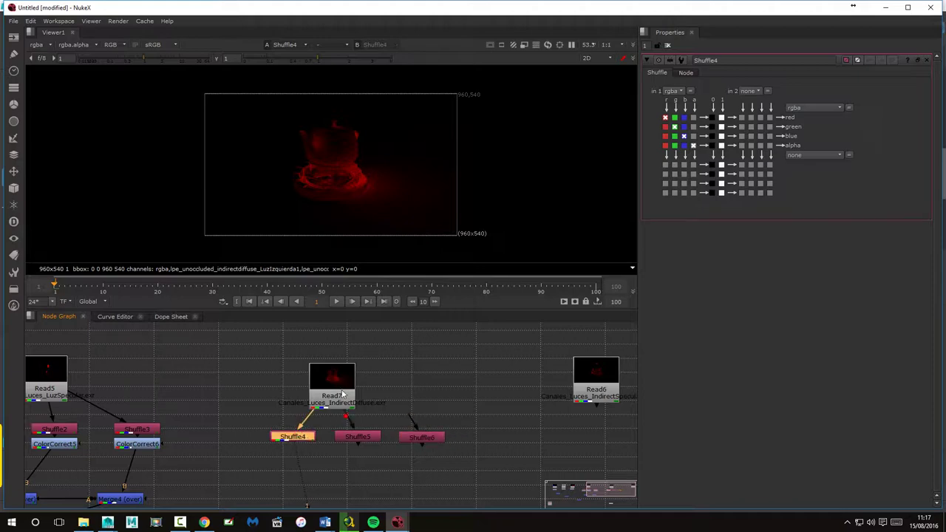
pyautogui.moveTo(411, 422); pyautogui.dragTo(332, 402)
pyautogui.click(368, 377)
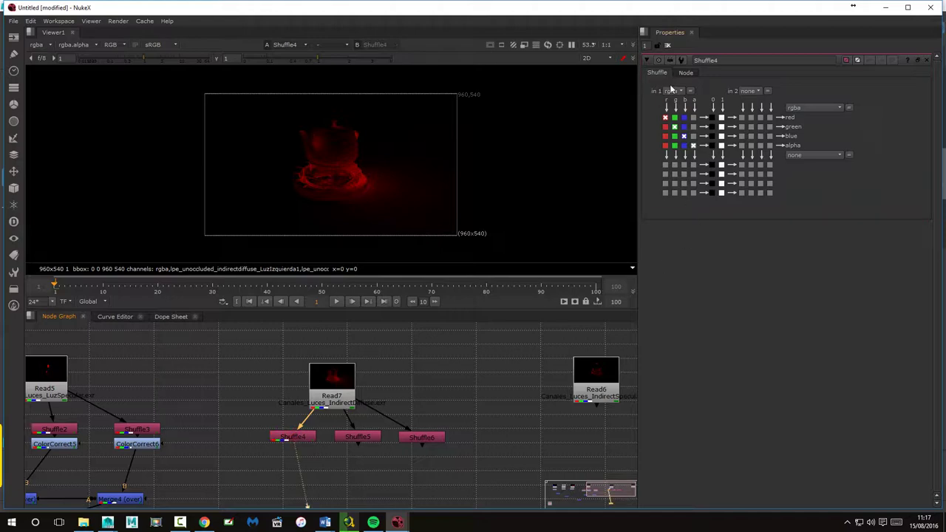
pyautogui.moveTo(300, 441)
pyautogui.mouseDown()
pyautogui.moveTo(313, 441)
pyautogui.moveTo(221, 451)
pyautogui.mouseUp()
pyautogui.moveTo(295, 437); pyautogui.dragTo(399, 441)
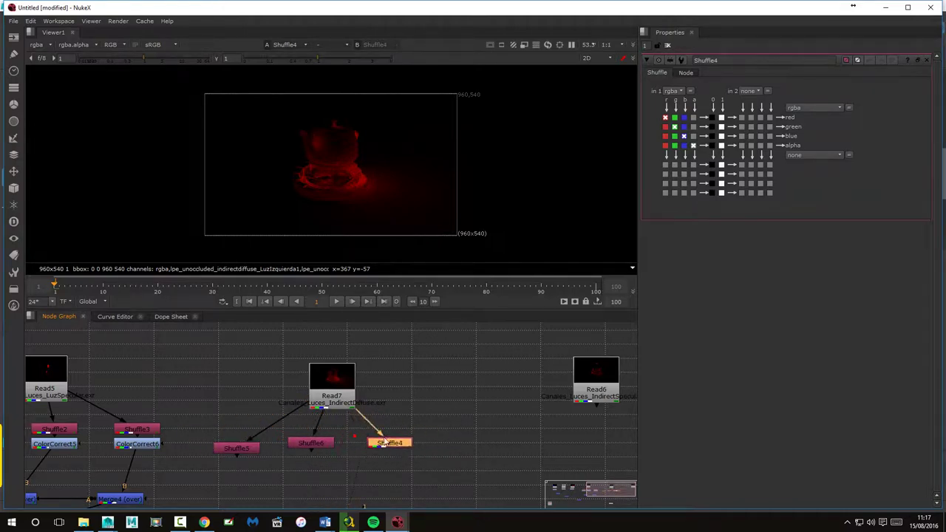
pyautogui.moveTo(326, 448); pyautogui.dragTo(345, 446)
pyautogui.moveTo(250, 448); pyautogui.dragTo(275, 444)
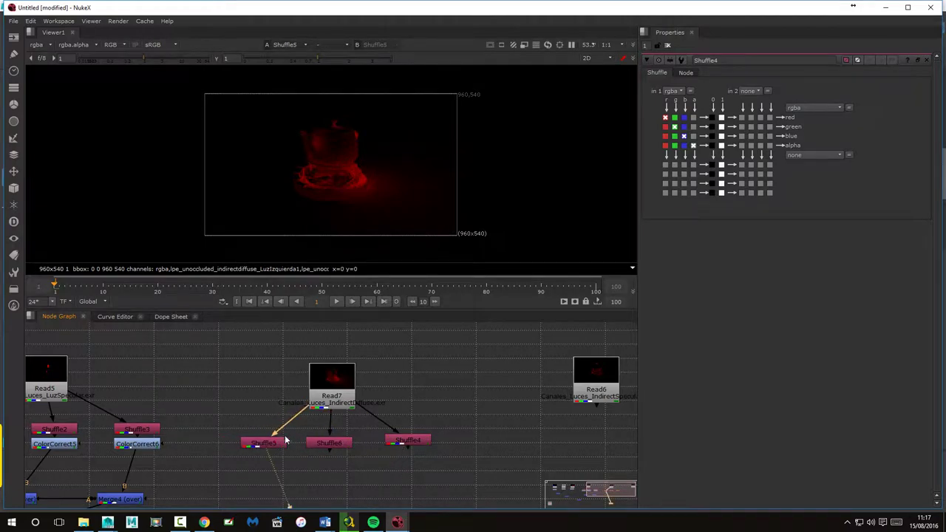
# Step: Set Shuffle4 and Shuffle5 to the lpe_unoccluded_indirectdiffuse_LuzIzquierda1 layer
pyautogui.click(672, 90)
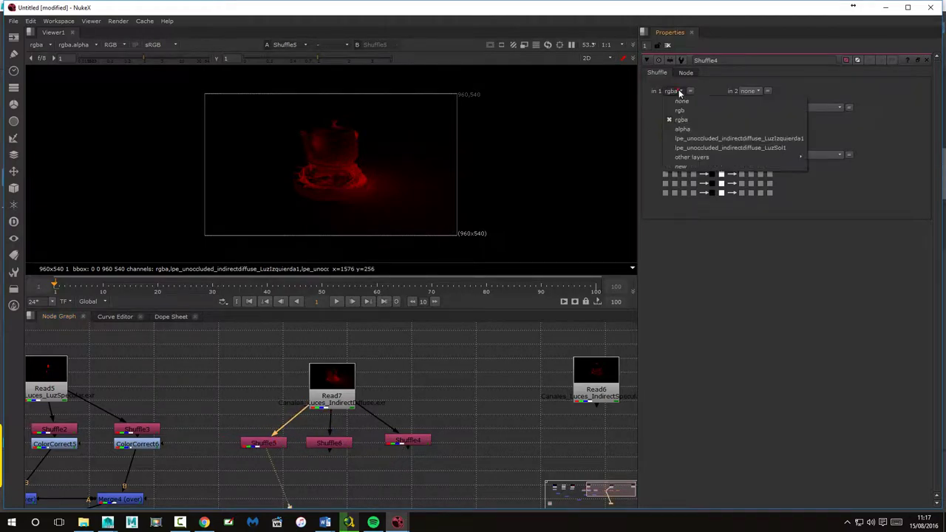
pyautogui.click(781, 139)
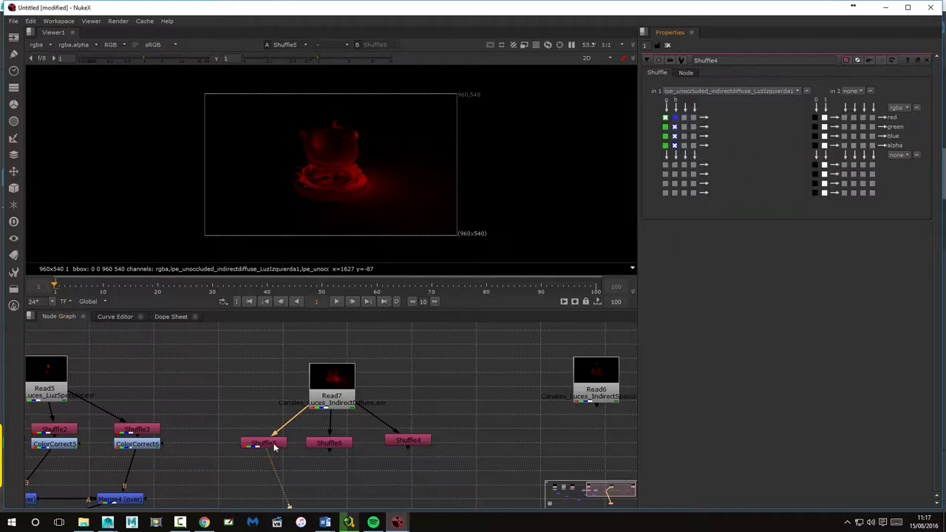
pyautogui.moveTo(274, 447); pyautogui.dragTo(275, 442)
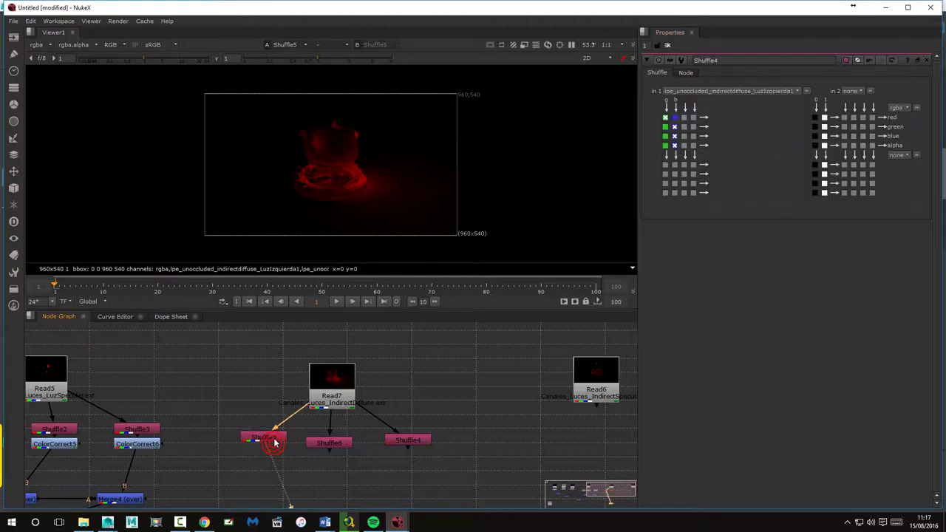
pyautogui.doubleClick(277, 438)
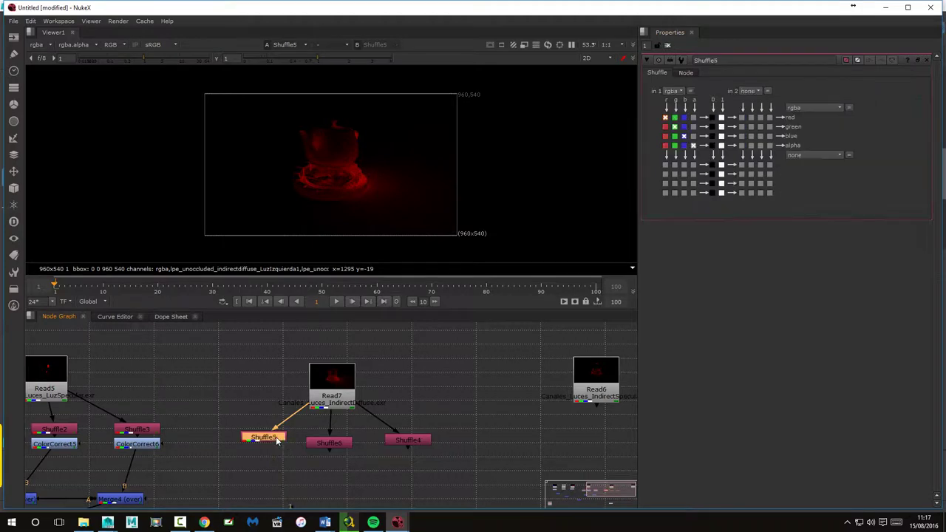
pyautogui.click(679, 90)
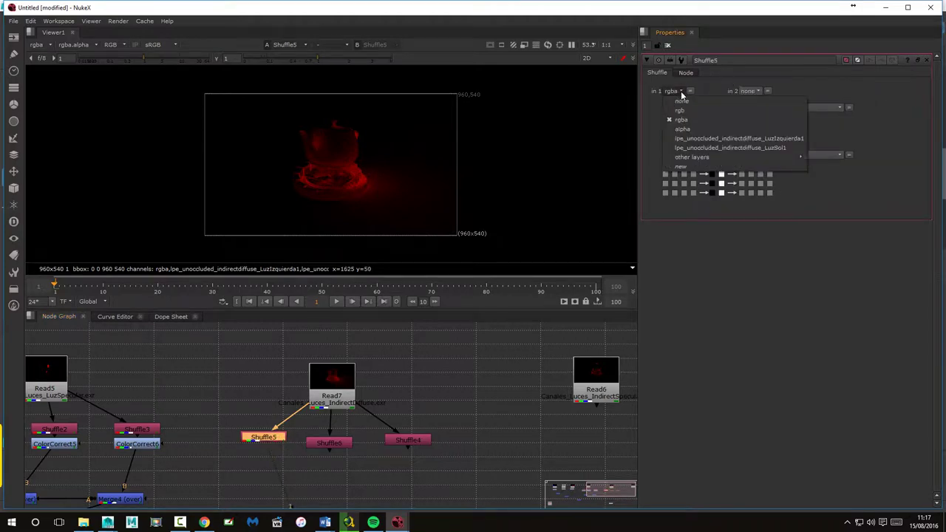
pyautogui.click(757, 140)
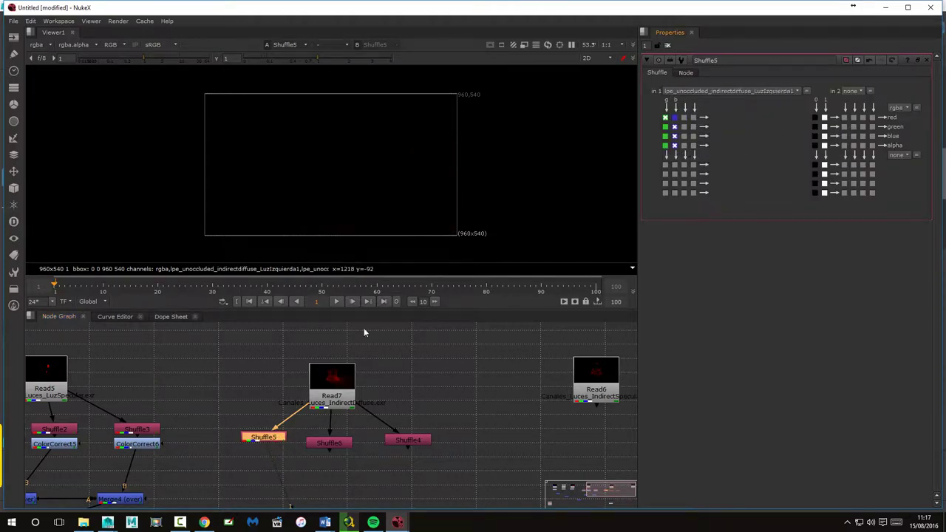
pyautogui.click(270, 439)
# Step: View Shuffle6 and set its input to the lpe_unoccluded_indirectdiffuse_LuzSol1 layer
pyautogui.scroll(-2, 342, 435)
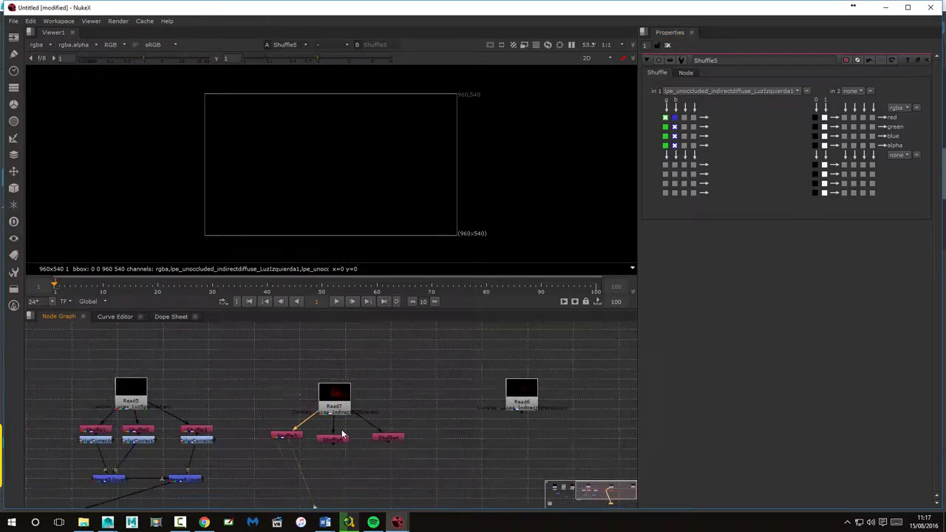
pyautogui.scroll(2, 329, 466)
pyautogui.scroll(1, 325, 459)
pyautogui.click(273, 419)
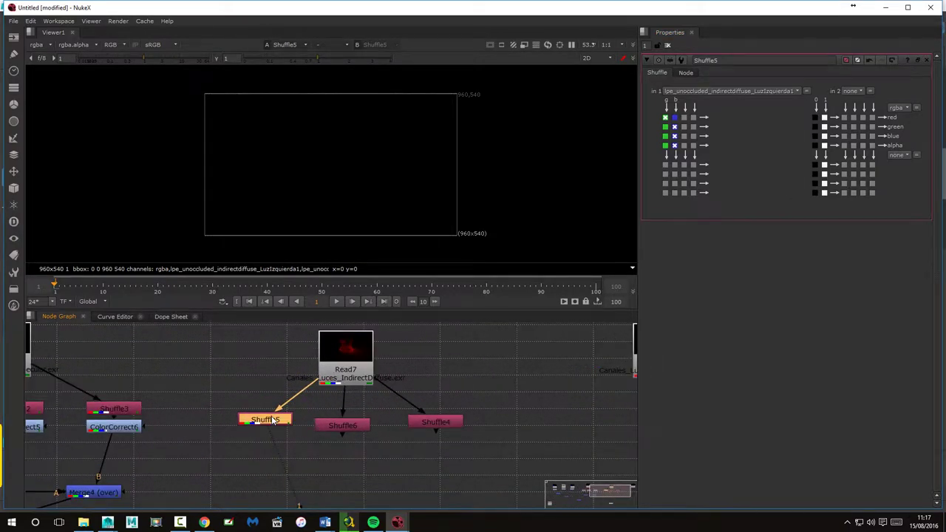
pyautogui.click(362, 426)
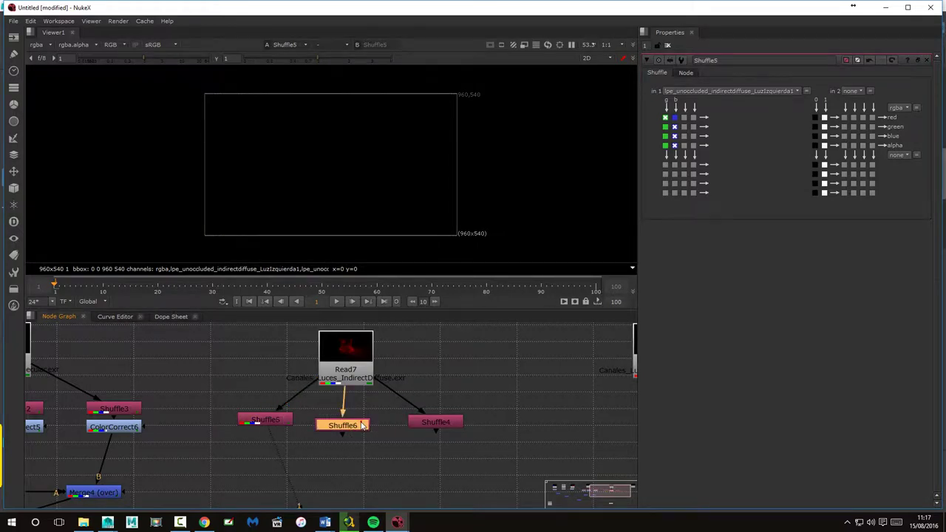
pyautogui.press('1')
pyautogui.doubleClick(362, 426)
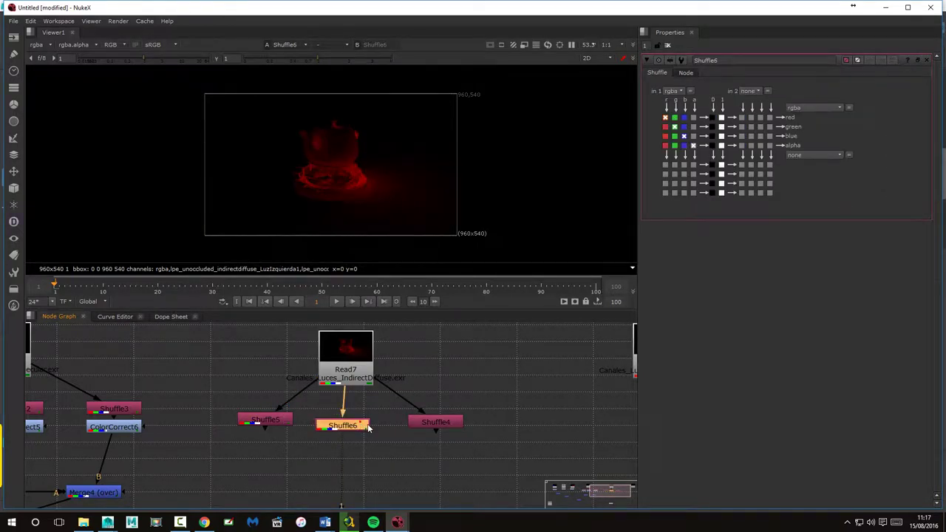
pyautogui.click(674, 91)
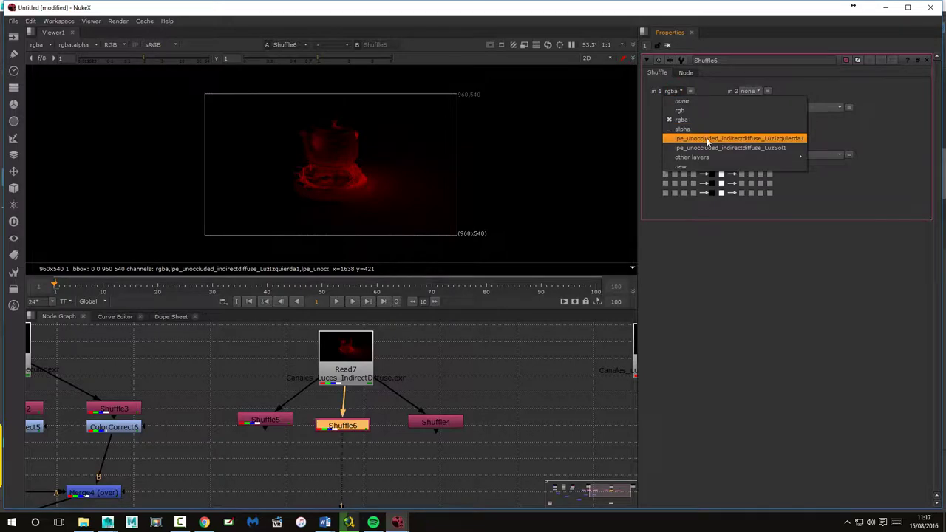
pyautogui.click(711, 150)
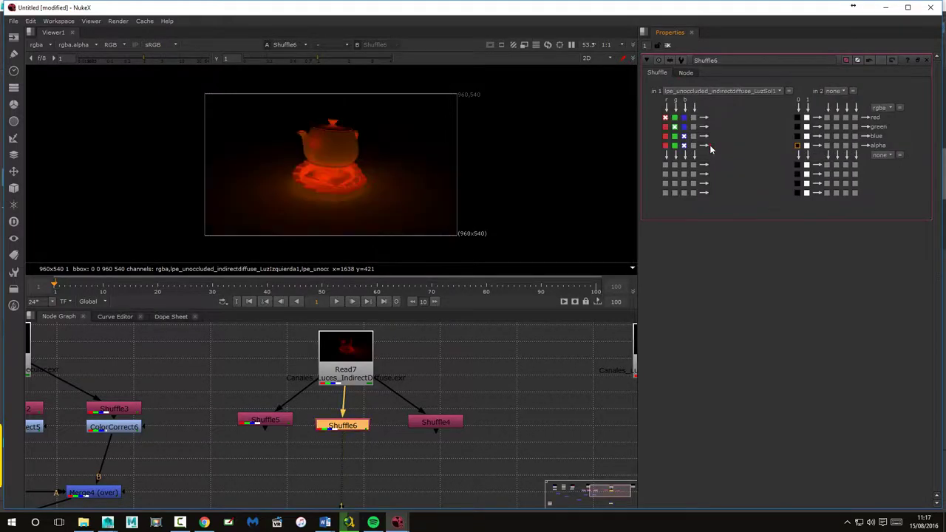
pyautogui.click(506, 399)
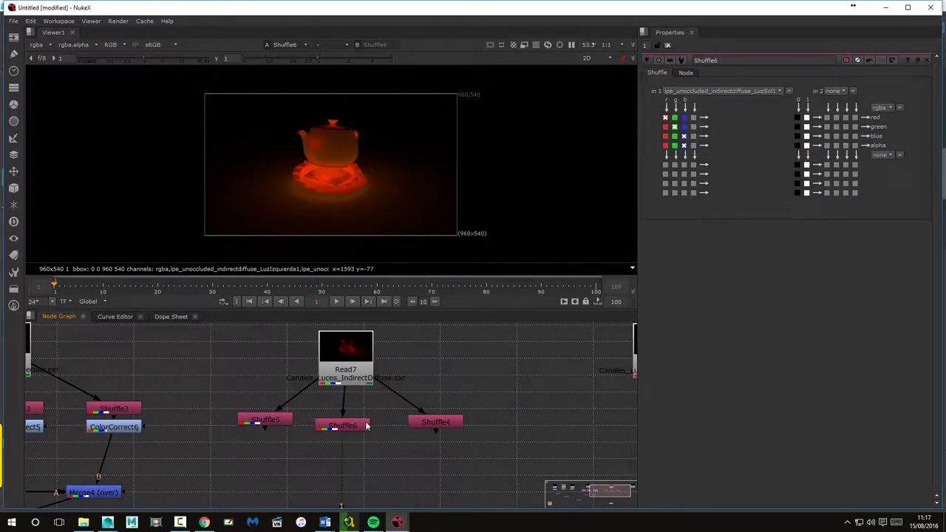
pyautogui.moveTo(368, 426); pyautogui.dragTo(371, 420)
# Step: Reset Shuffle4's input to rgba and keep Shuffle5 on the LuzIzquierda1 layer
pyautogui.click(433, 421)
pyautogui.press('1')
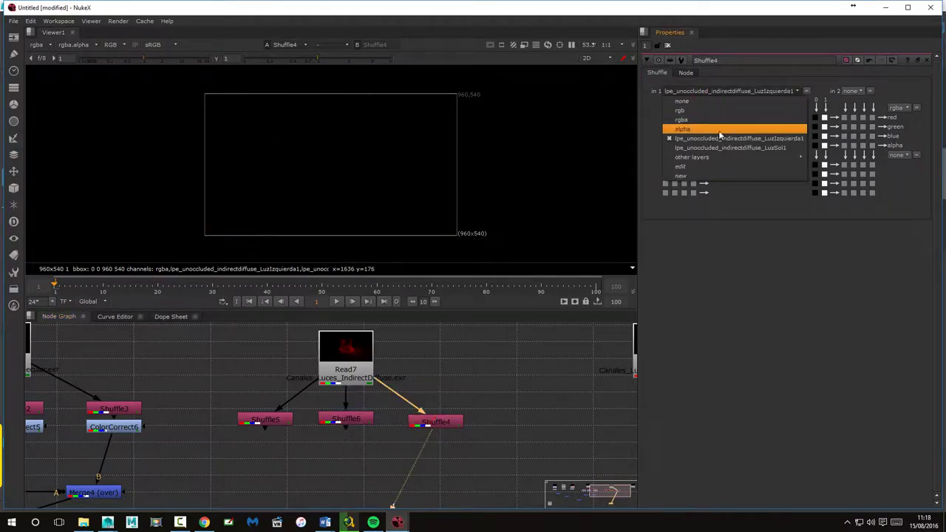
pyautogui.click(696, 120)
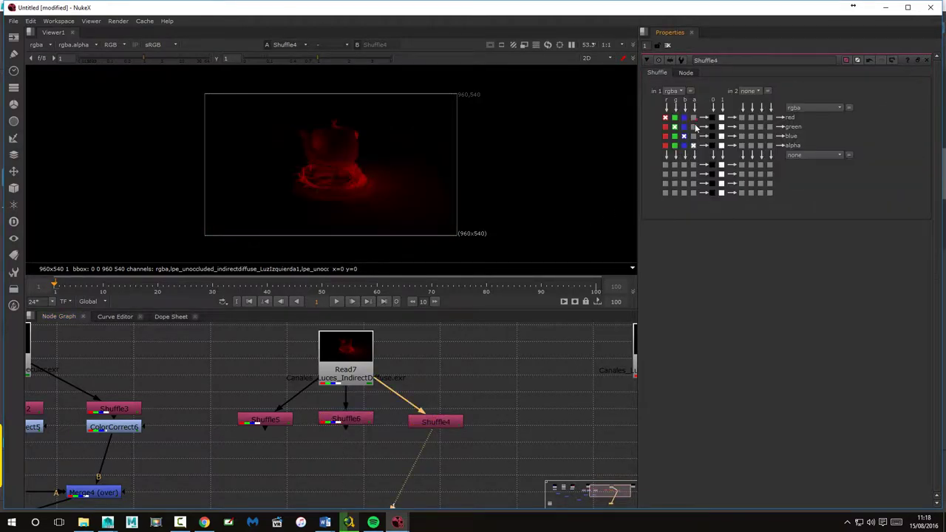
pyautogui.moveTo(439, 421); pyautogui.dragTo(429, 418)
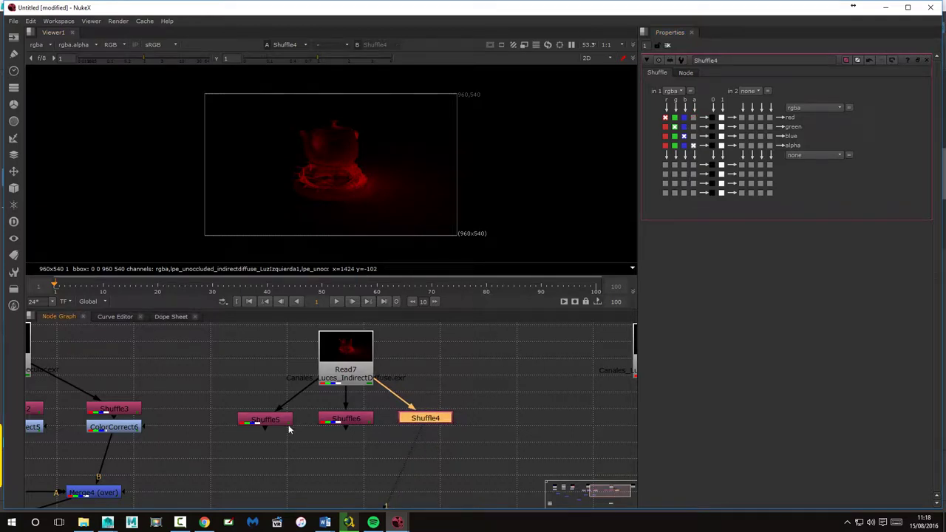
pyautogui.click(276, 421)
pyautogui.press('1')
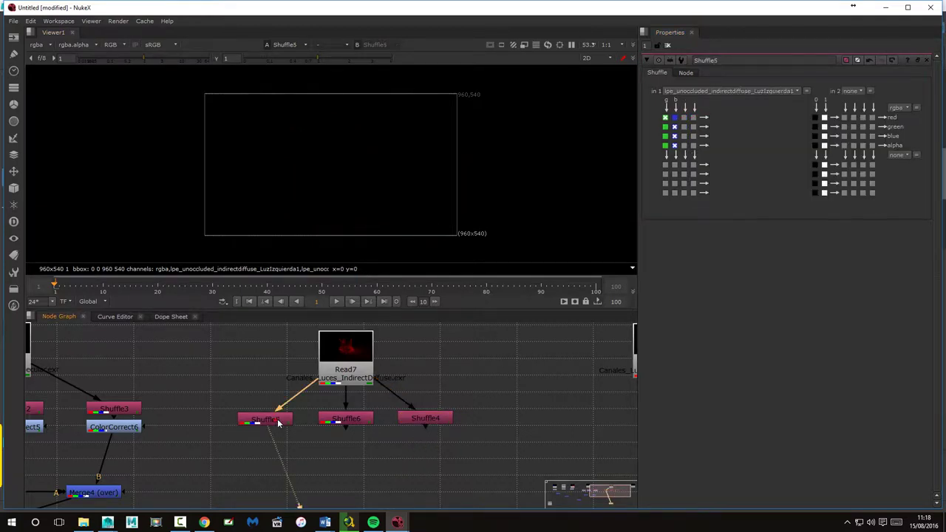
pyautogui.click(760, 90)
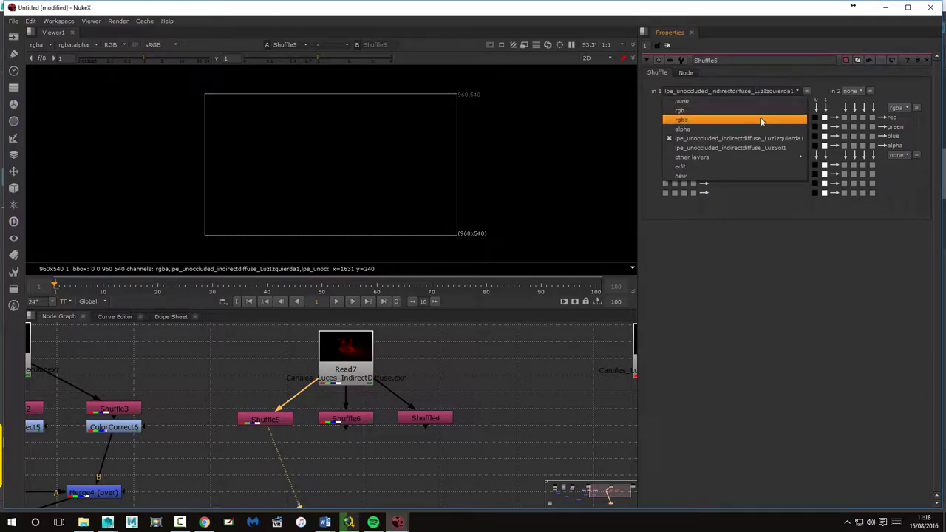
pyautogui.click(765, 138)
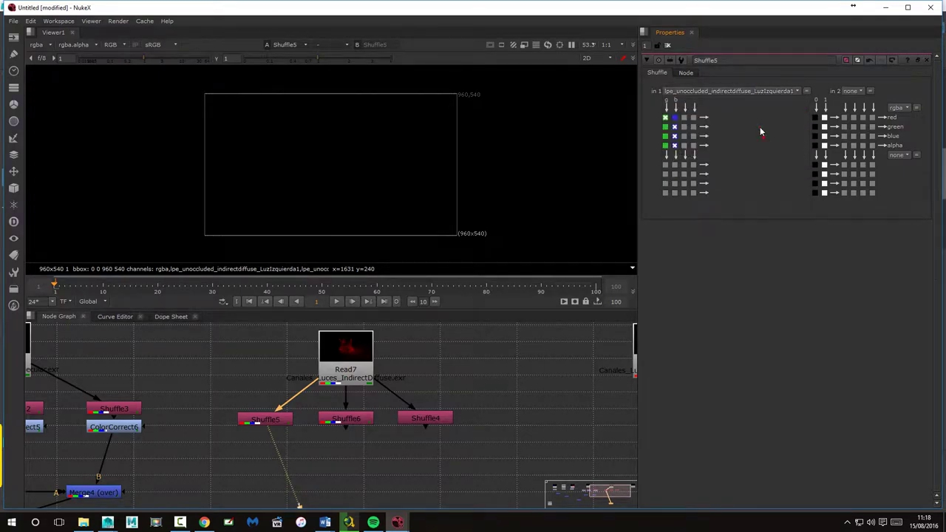
pyautogui.click(674, 117)
pyautogui.click(674, 118)
pyautogui.scroll(-2, 521, 420)
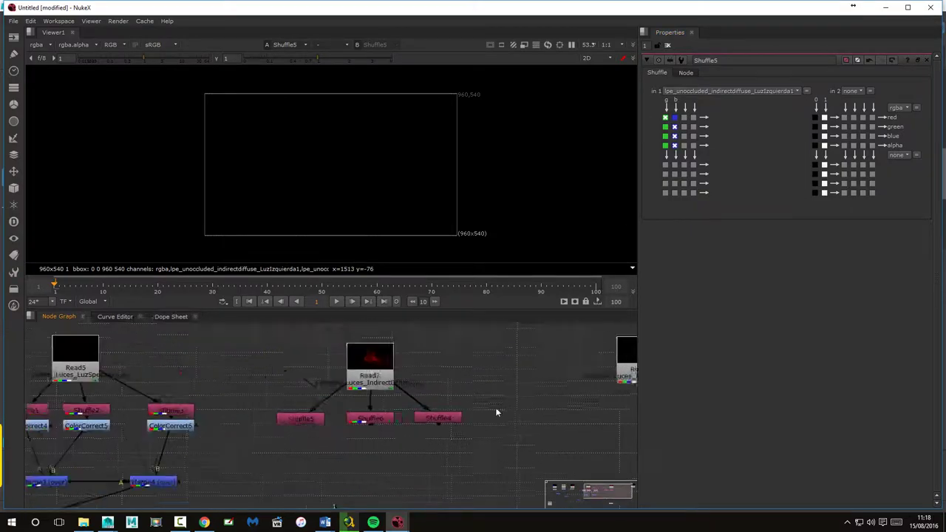
# Step: Move Read6 into view and add Shuffle7, Shuffle8 and Shuffle9 in a row beneath it
pyautogui.moveTo(519, 420); pyautogui.dragTo(355, 411)
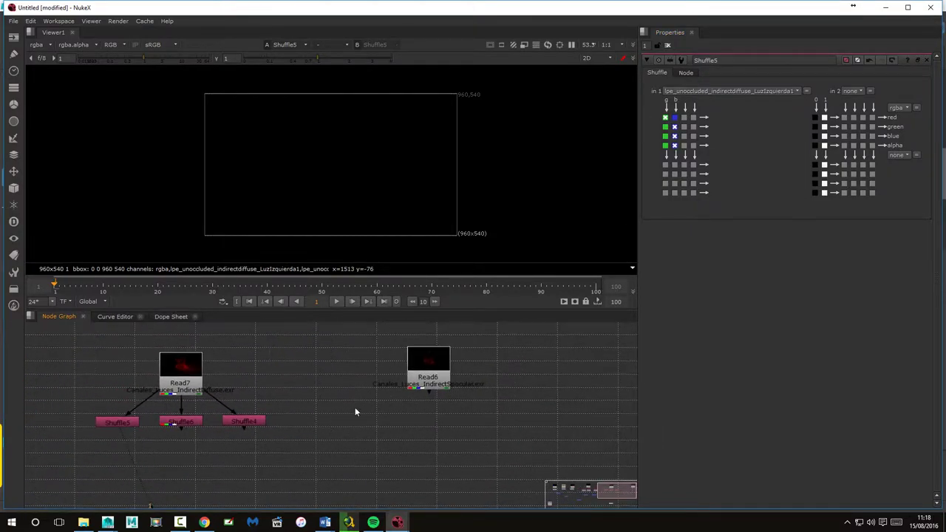
pyautogui.moveTo(435, 372); pyautogui.dragTo(457, 379)
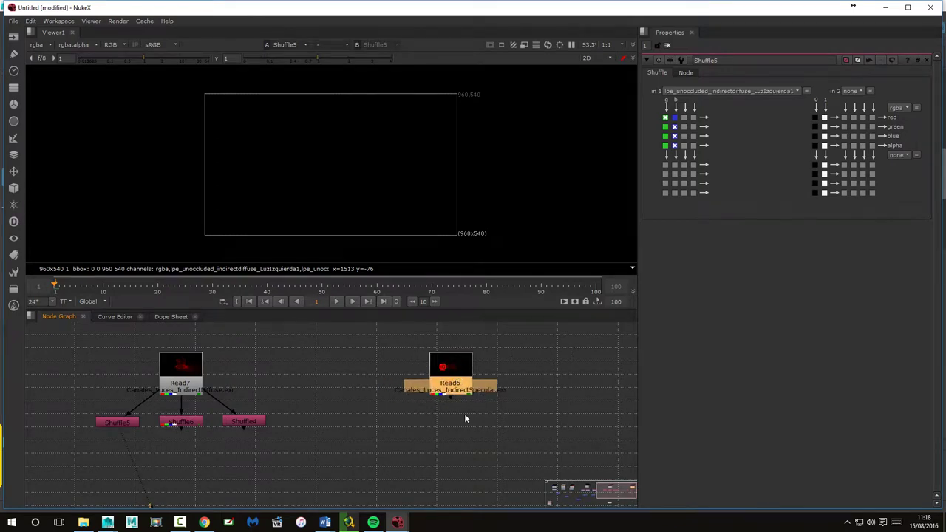
pyautogui.press('Tab')
pyautogui.write('shu')
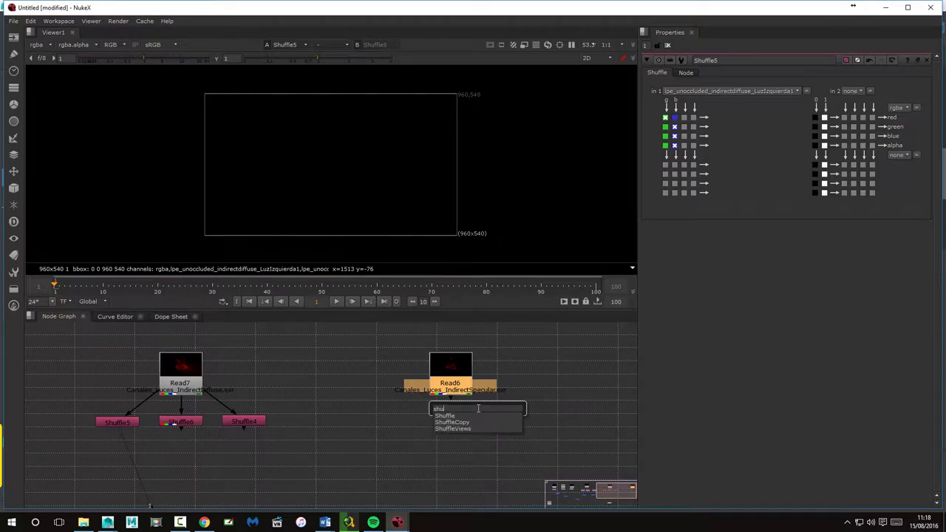
pyautogui.click(452, 415)
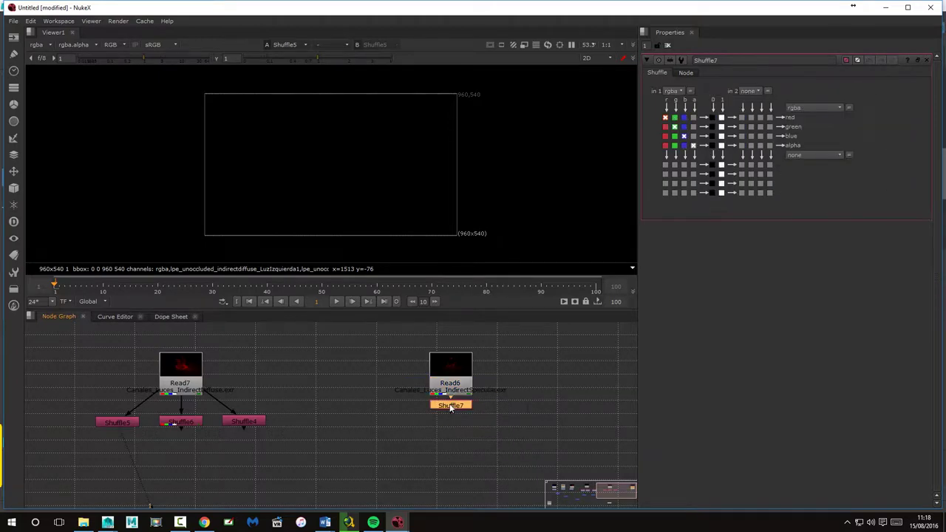
pyautogui.moveTo(453, 405); pyautogui.dragTo(392, 419)
pyautogui.click(440, 438)
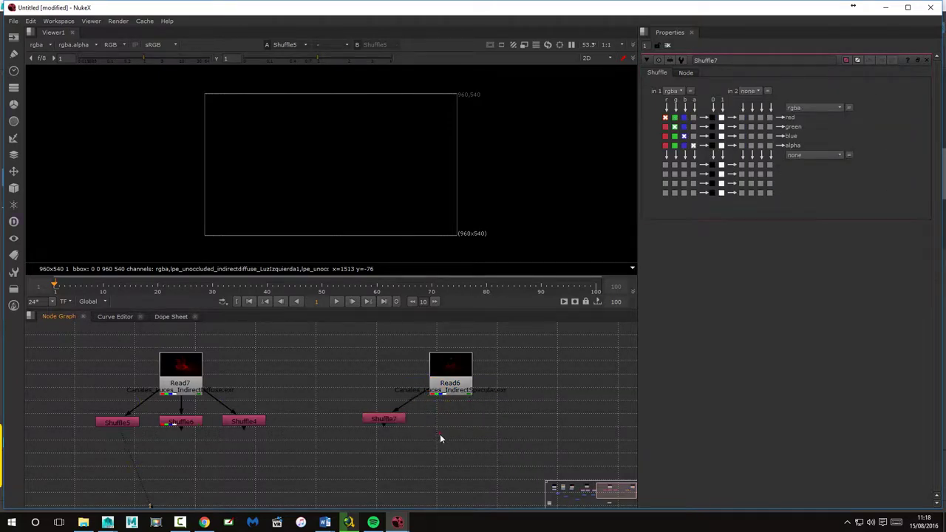
pyautogui.moveTo(450, 437)
pyautogui.mouseDown()
pyautogui.moveTo(533, 430)
pyautogui.moveTo(468, 425)
pyautogui.mouseUp()
pyautogui.click(510, 448)
pyautogui.hotkey('ctrl', 'v')
pyautogui.click(387, 419)
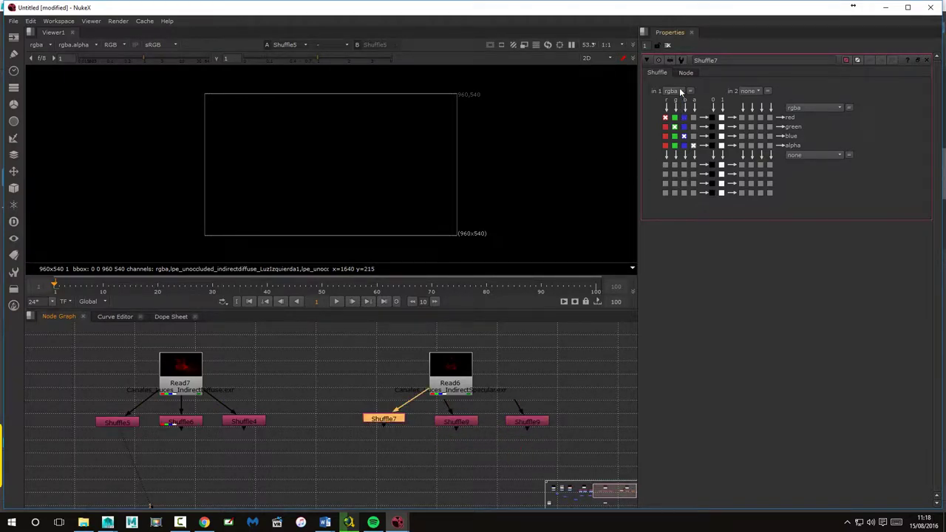
# Step: Set Shuffle7 to indirectspecular_LuzIzquierda1 and Shuffle8 to lpe_unoccluded_indirectspecular_LuzSol1
pyautogui.click(681, 91)
pyautogui.click(755, 138)
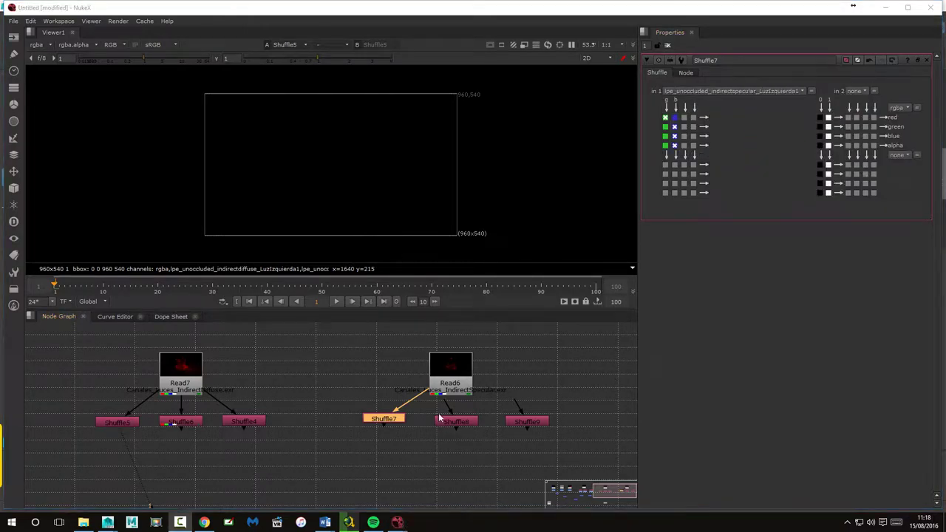
pyautogui.click(463, 419)
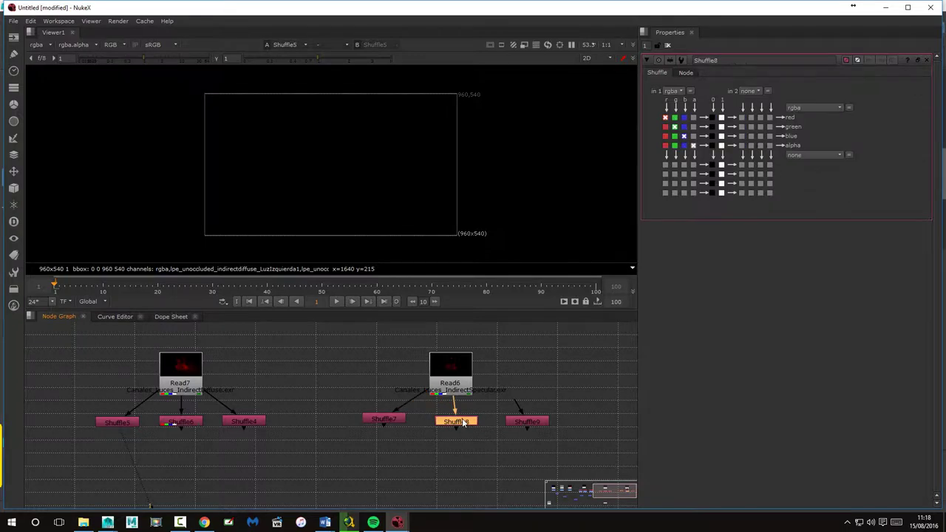
pyautogui.click(675, 90)
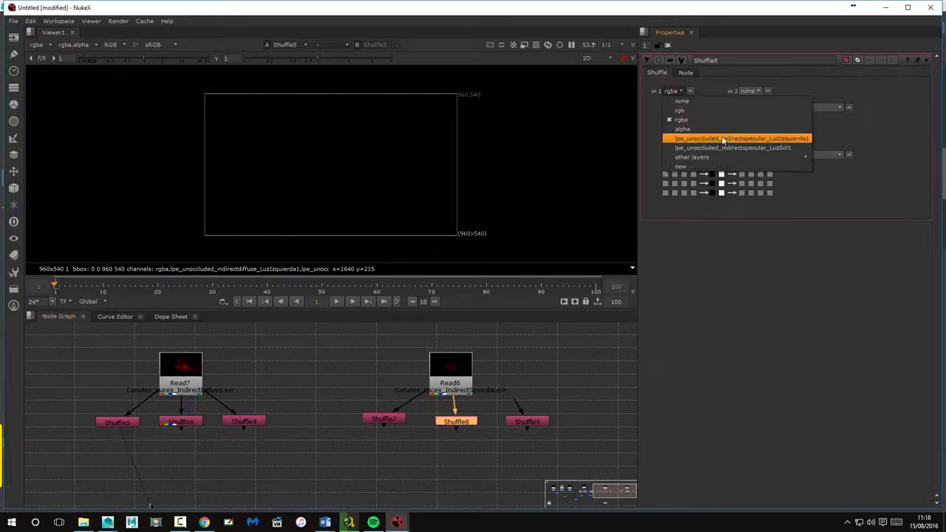
pyautogui.click(767, 147)
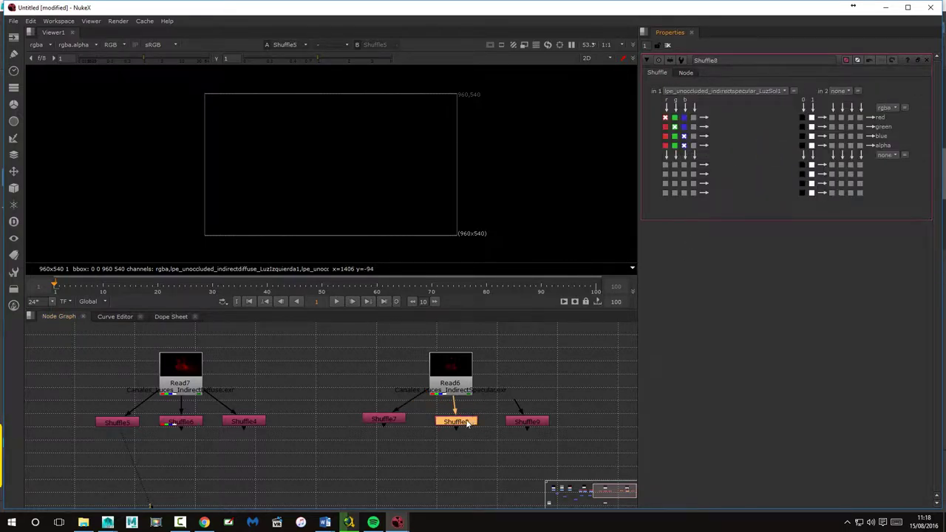
pyautogui.moveTo(468, 423); pyautogui.dragTo(461, 416)
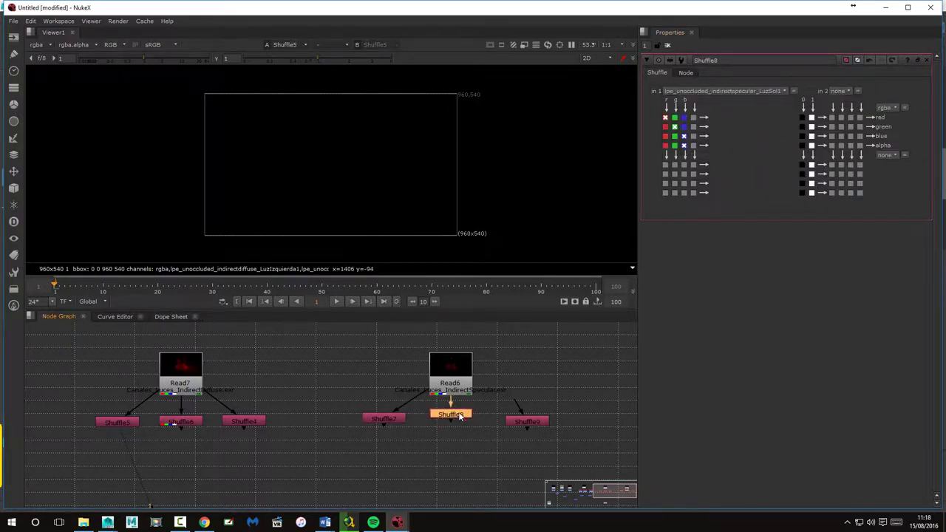
# Step: Wire Shuffle9 to Read6 with the LuzIzquierda1 specular layer, then view Shuffle7
pyautogui.click(523, 419)
pyautogui.moveTo(517, 405); pyautogui.dragTo(451, 369)
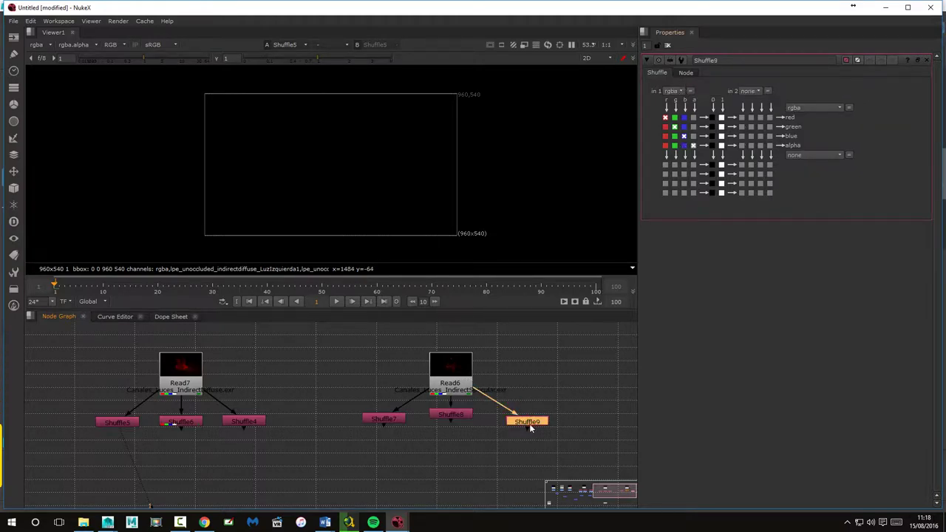
pyautogui.click(674, 90)
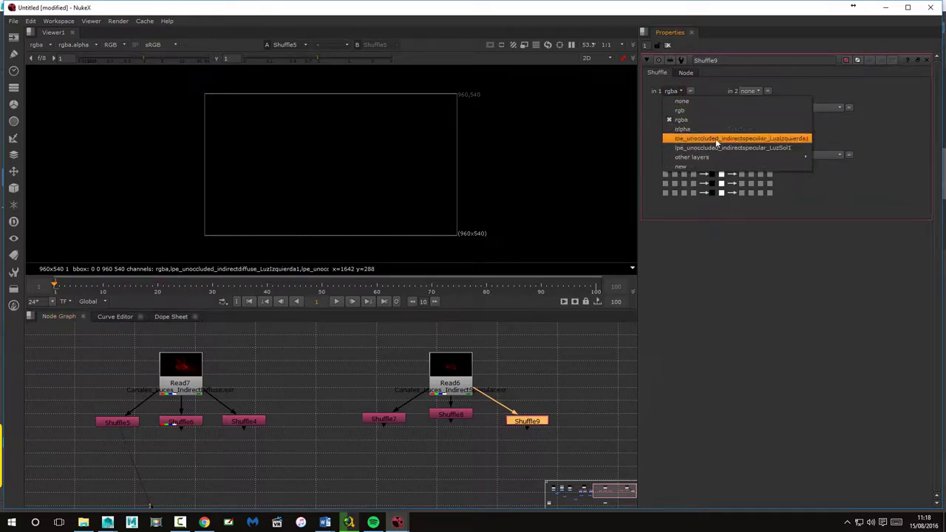
pyautogui.click(758, 139)
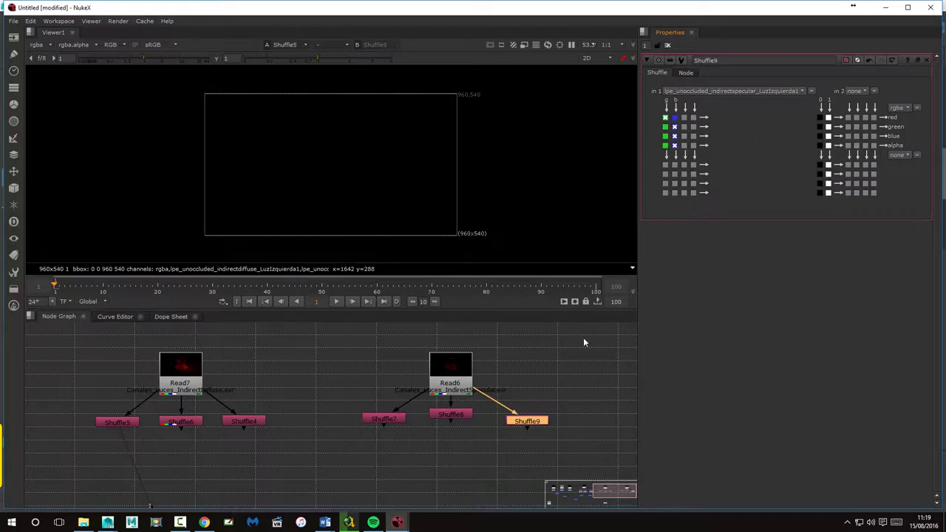
pyautogui.click(385, 440)
pyautogui.click(383, 419)
pyautogui.press('1')
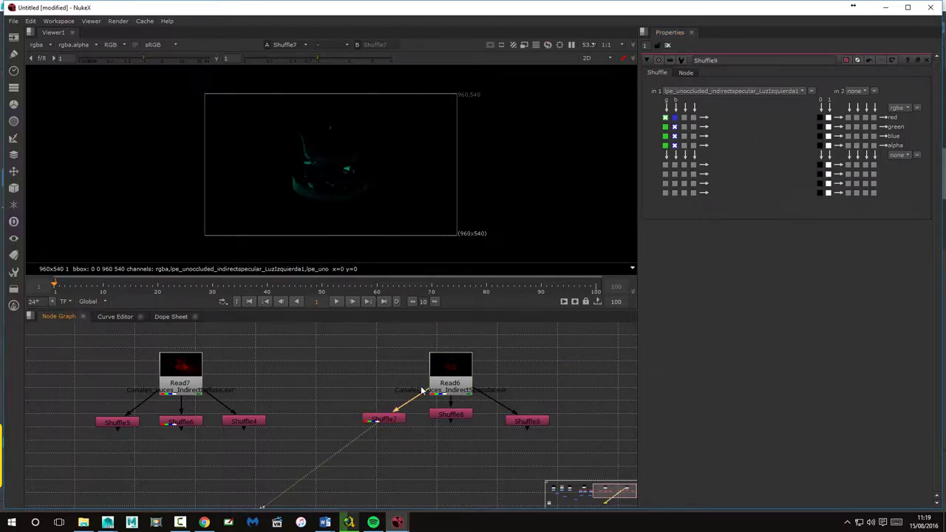
# Step: Preview Shuffle8 and Shuffle9, and set Shuffle9's input layer to rgb
pyautogui.moveTo(393, 421); pyautogui.dragTo(391, 416)
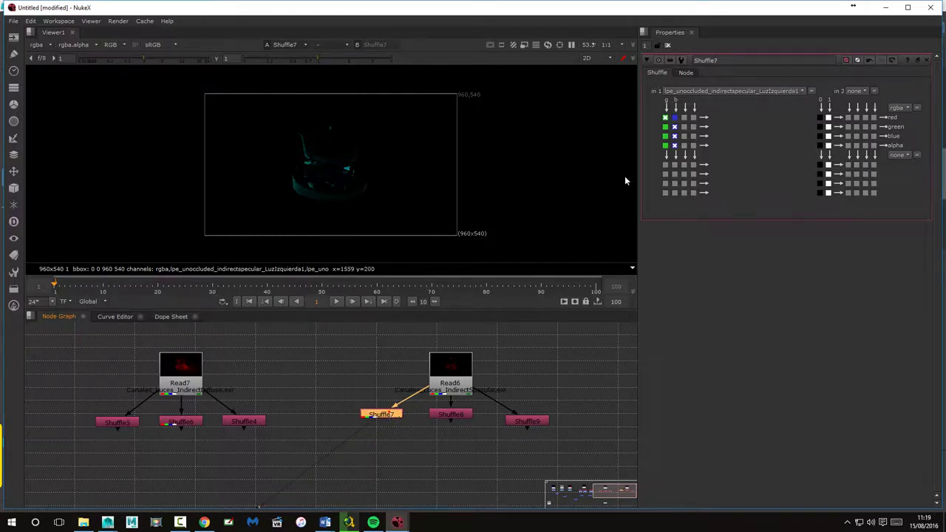
pyautogui.click(463, 419)
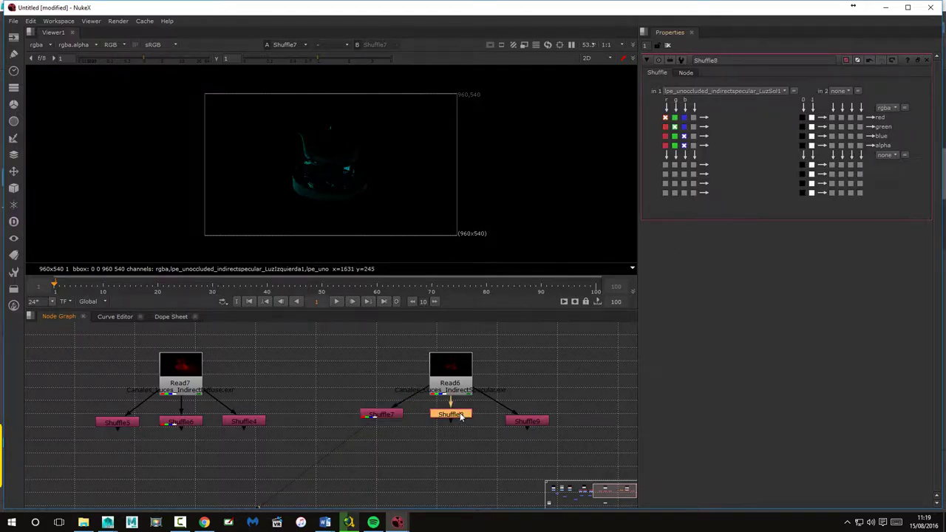
pyautogui.press('1')
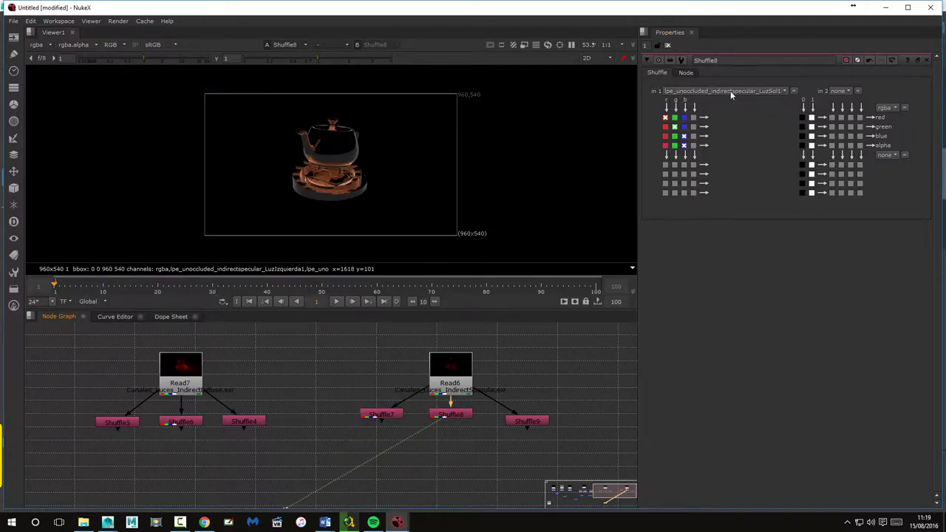
pyautogui.click(529, 420)
pyautogui.press('1')
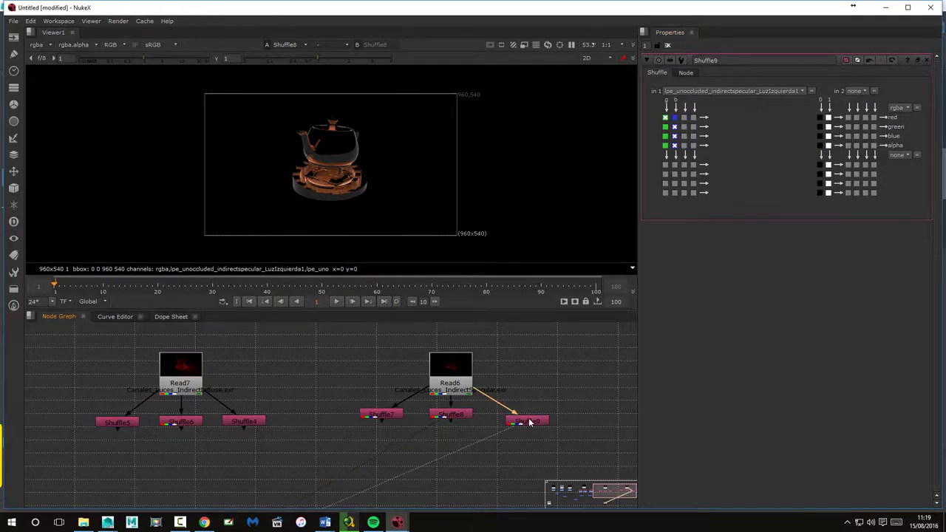
pyautogui.click(781, 92)
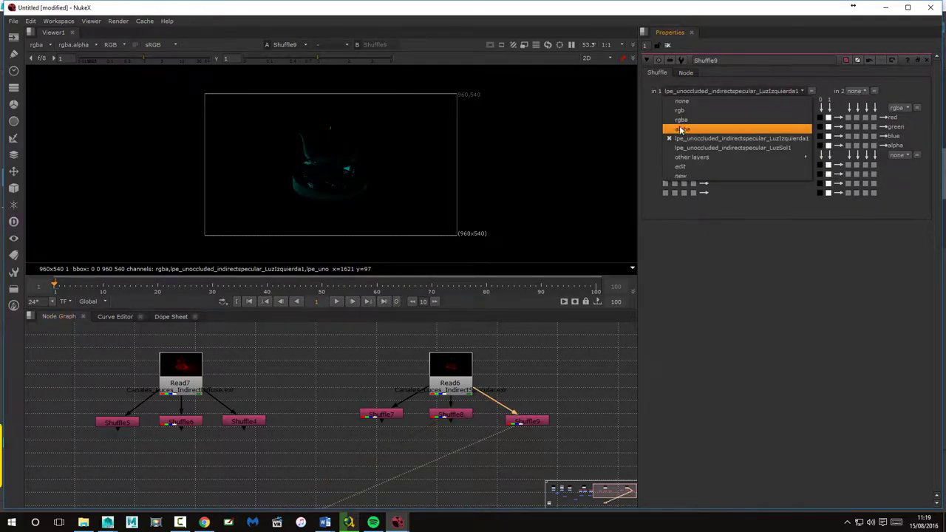
pyautogui.click(692, 111)
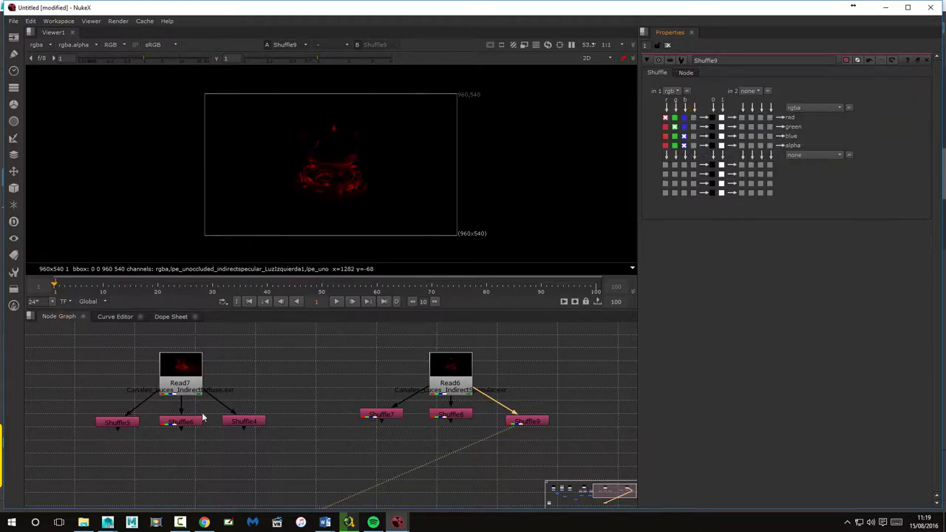
# Step: View Shuffle5's output and reset the viewer gain to 1
pyautogui.click(120, 423)
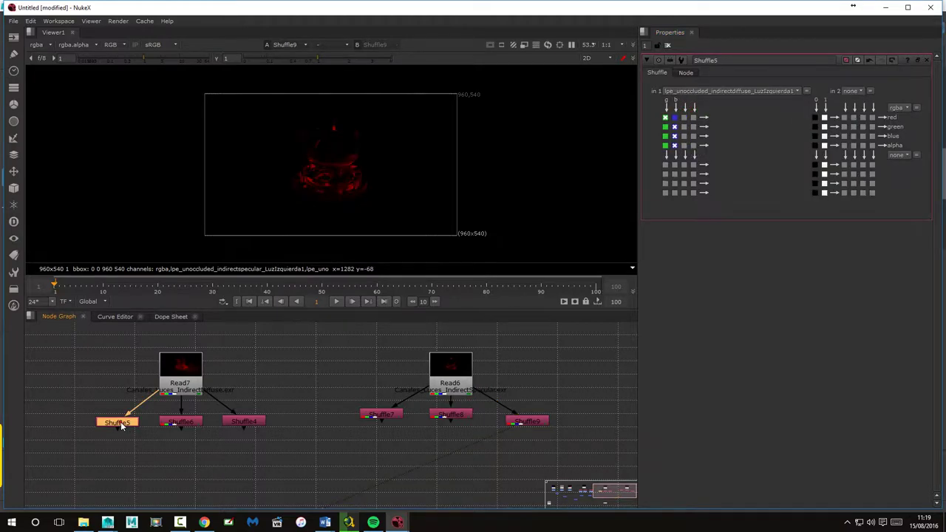
pyautogui.press('1')
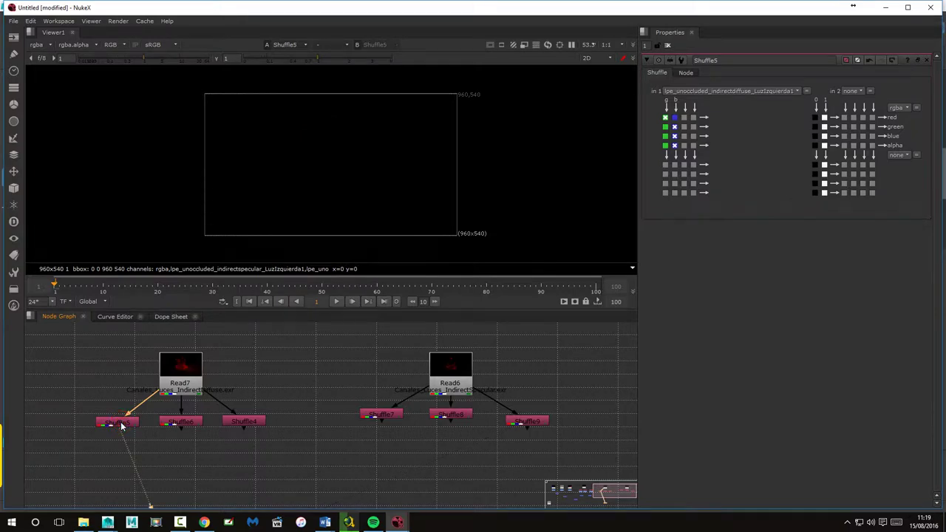
pyautogui.click(120, 427)
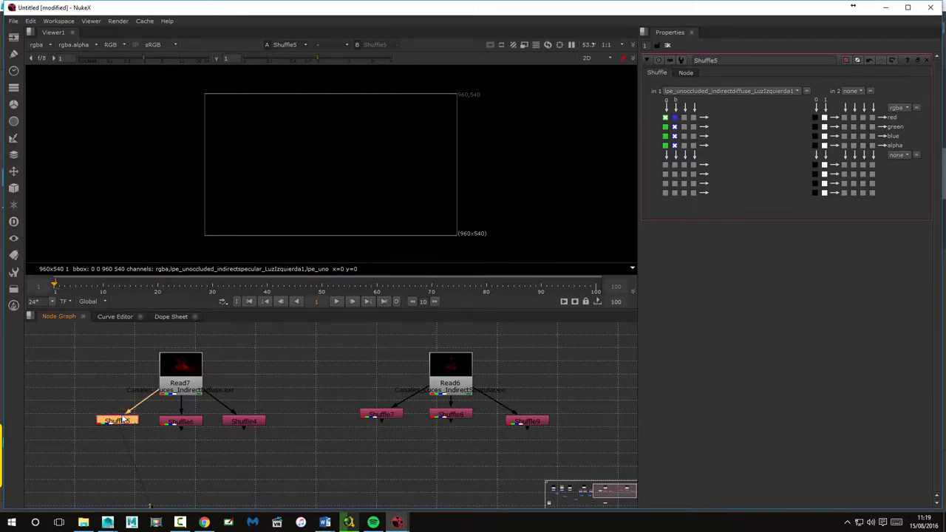
pyautogui.click(145, 58)
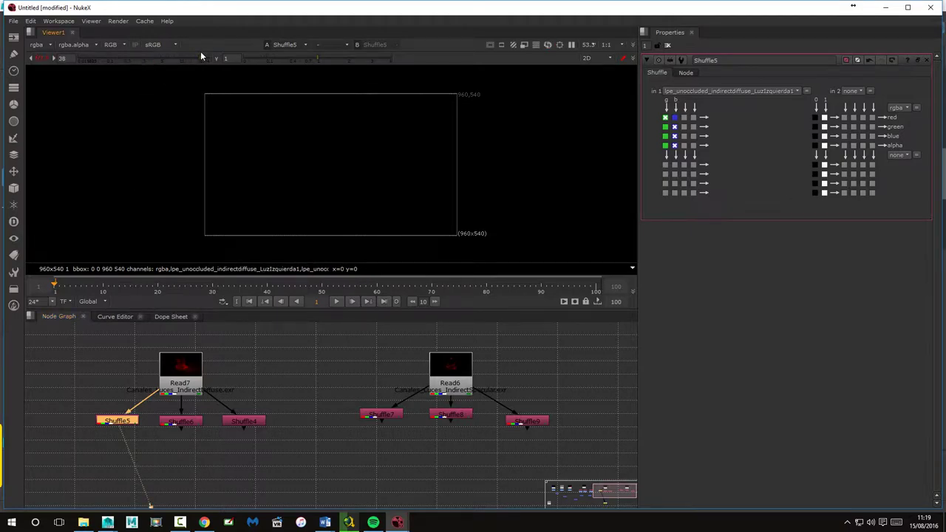
pyautogui.click(141, 56)
pyautogui.click(62, 58)
pyautogui.write('1')
pyautogui.press('Return')
pyautogui.click(270, 361)
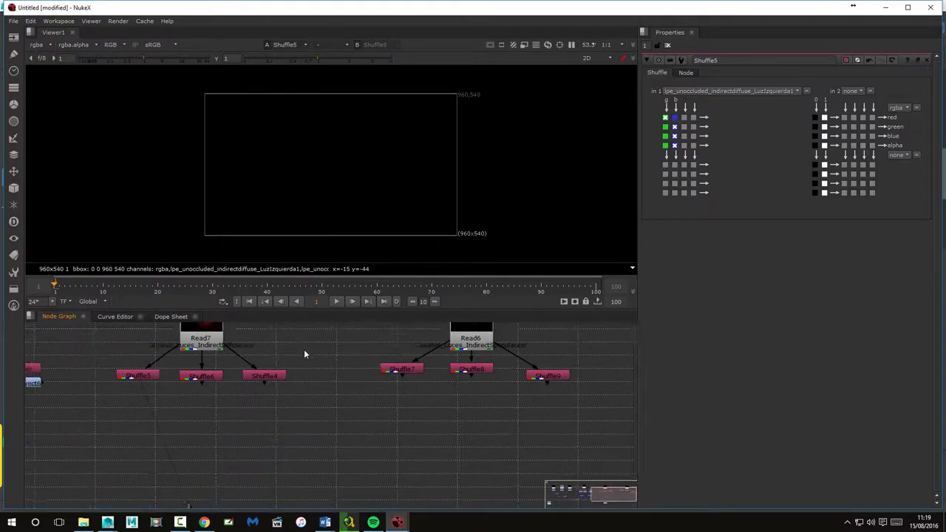
# Step: Merge Shuffle5 and Shuffle6 into an over node, Merge6
pyautogui.moveTo(282, 397); pyautogui.dragTo(360, 345)
pyautogui.scroll(2, 343, 419)
pyautogui.moveTo(280, 398); pyautogui.dragTo(331, 385)
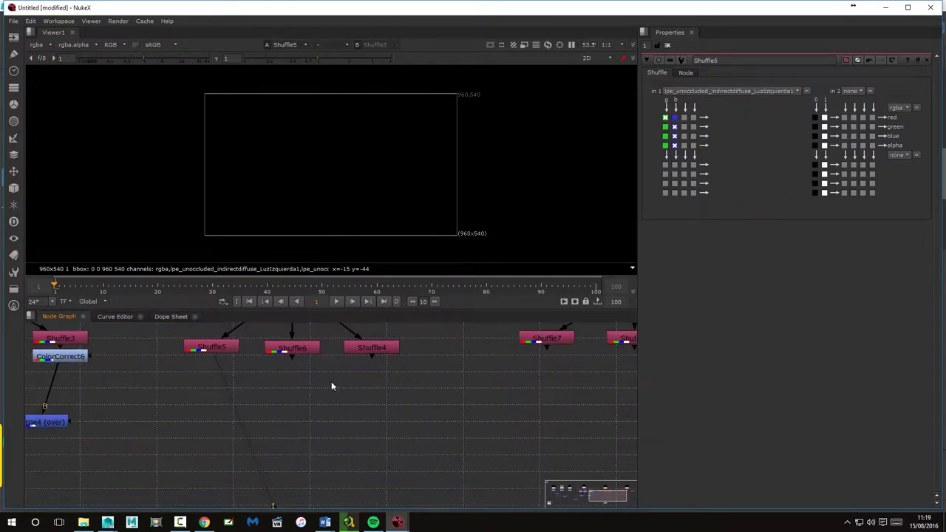
pyautogui.click(229, 346)
pyautogui.keyDown('shift'); pyautogui.click(290, 348); pyautogui.keyUp('shift')
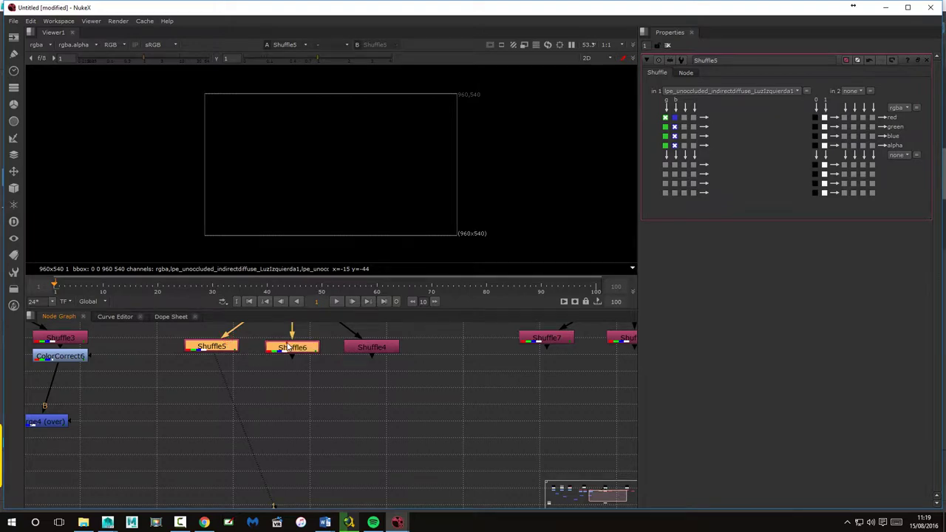
pyautogui.press('m')
pyautogui.moveTo(296, 365); pyautogui.dragTo(252, 402)
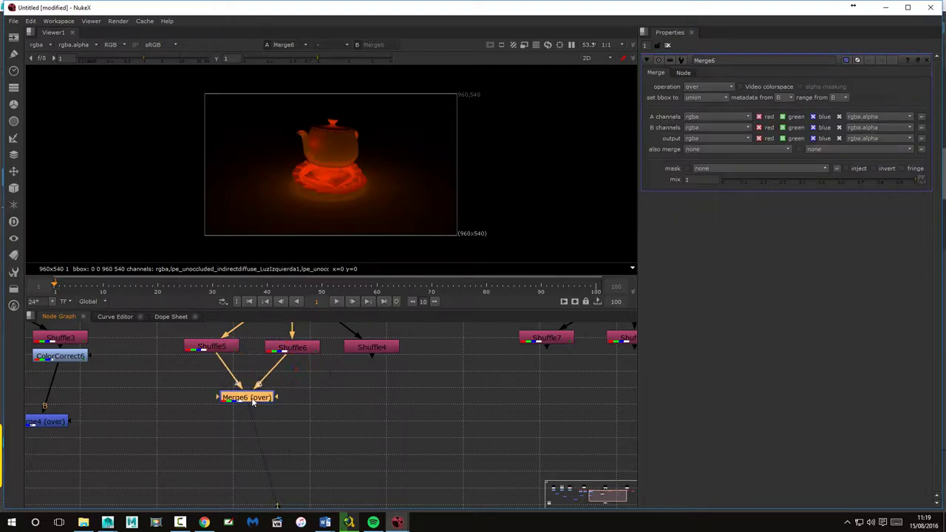
# Step: Merge Merge6 with Shuffle4 into Merge7 and connect Viewer1 beneath it
pyautogui.keyDown('shift'); pyautogui.click(371, 348); pyautogui.keyUp('shift')
pyautogui.press('m')
pyautogui.moveTo(378, 399); pyautogui.dragTo(365, 401)
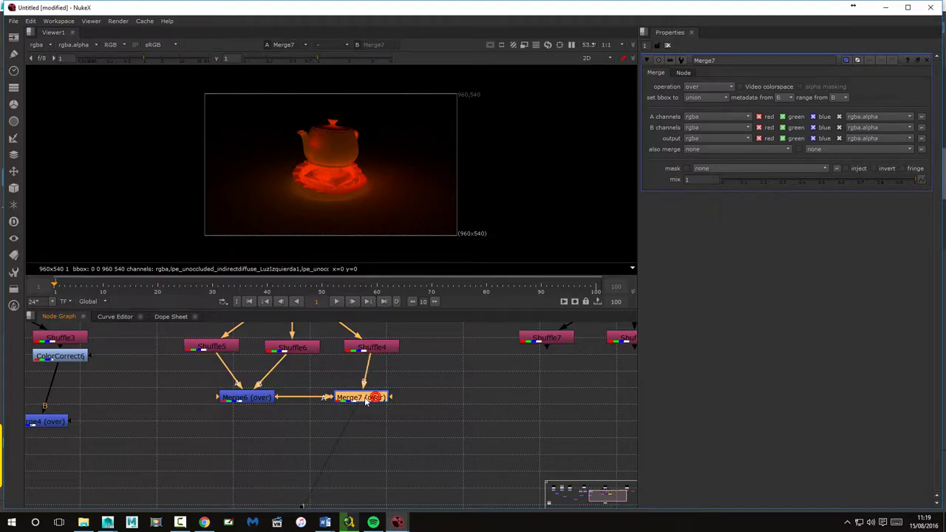
pyautogui.click(365, 426)
pyautogui.scroll(-2, 367, 426)
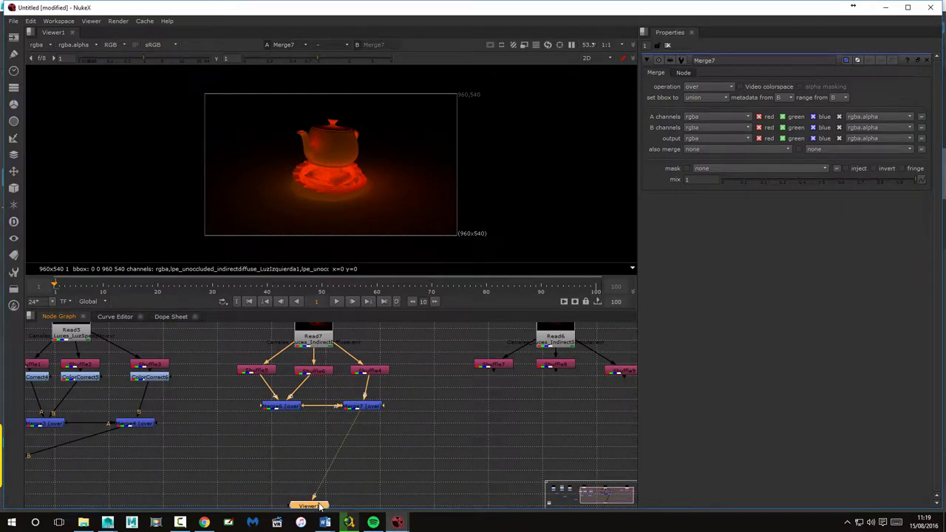
pyautogui.moveTo(319, 507); pyautogui.dragTo(365, 465)
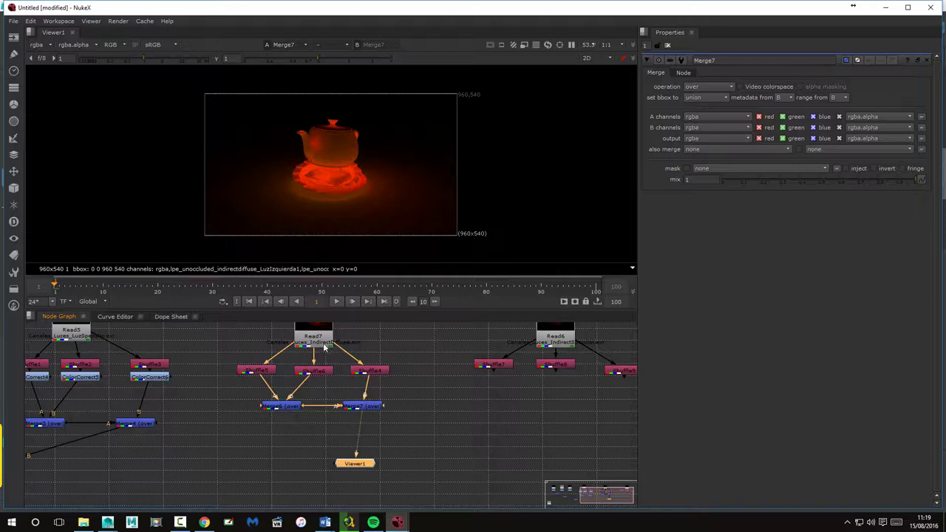
# Step: Merge Shuffle7 and Shuffle8 under Read6 into Merge8, placed below them
pyautogui.moveTo(463, 396); pyautogui.dragTo(311, 405)
pyautogui.click(339, 373)
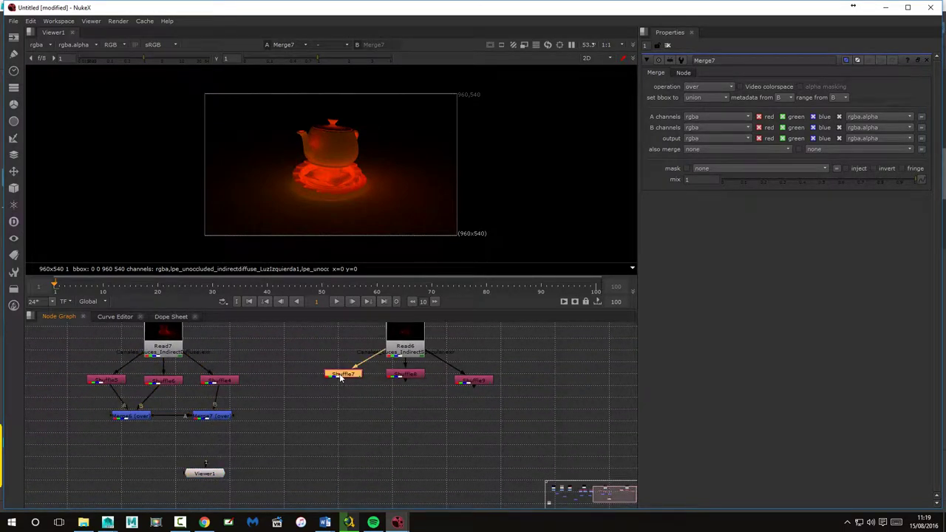
pyautogui.keyDown('shift'); pyautogui.click(405, 378); pyautogui.keyUp('shift')
pyautogui.press('m')
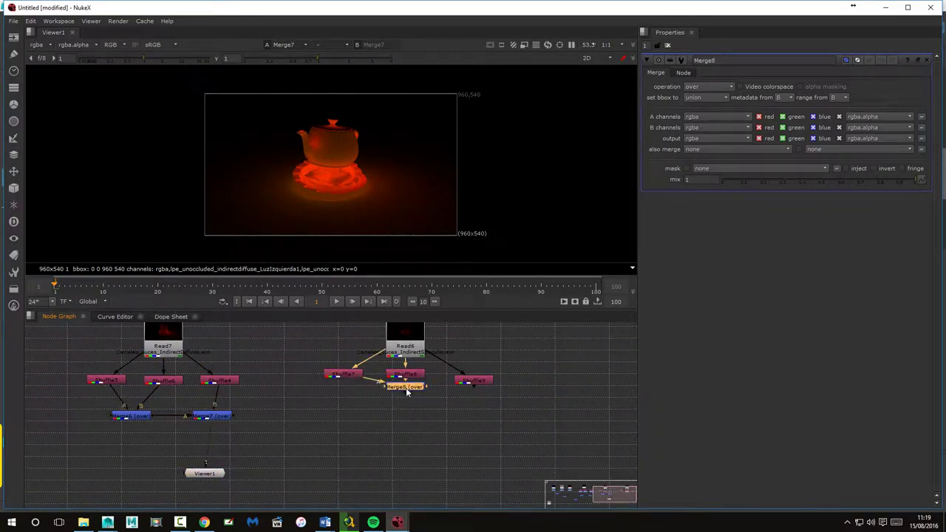
pyautogui.moveTo(406, 388); pyautogui.dragTo(373, 429)
# Step: Merge Merge8 with Shuffle9 into Merge9 and show its indirect-specular teapot in the viewer
pyautogui.keyDown('shift'); pyautogui.click(469, 384); pyautogui.keyUp('shift')
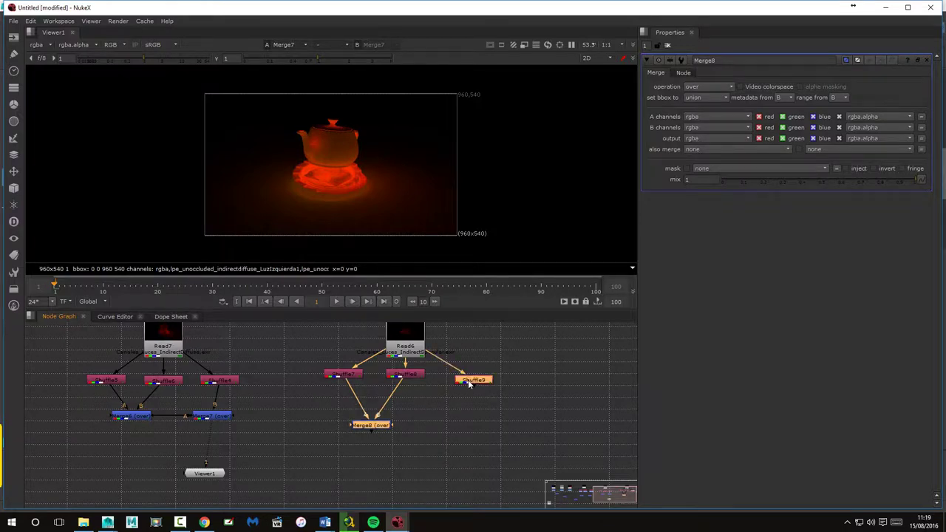
pyautogui.press('m')
pyautogui.press('1')
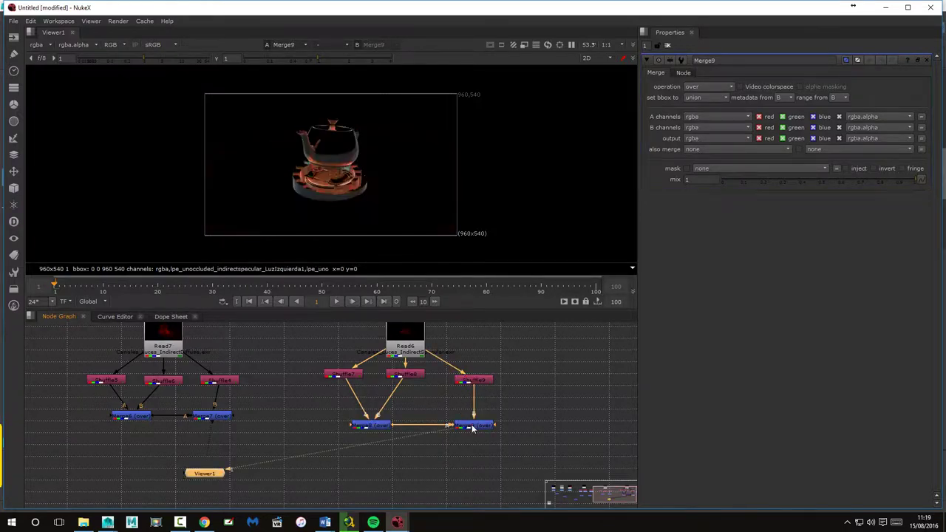
pyautogui.moveTo(210, 477); pyautogui.dragTo(334, 496)
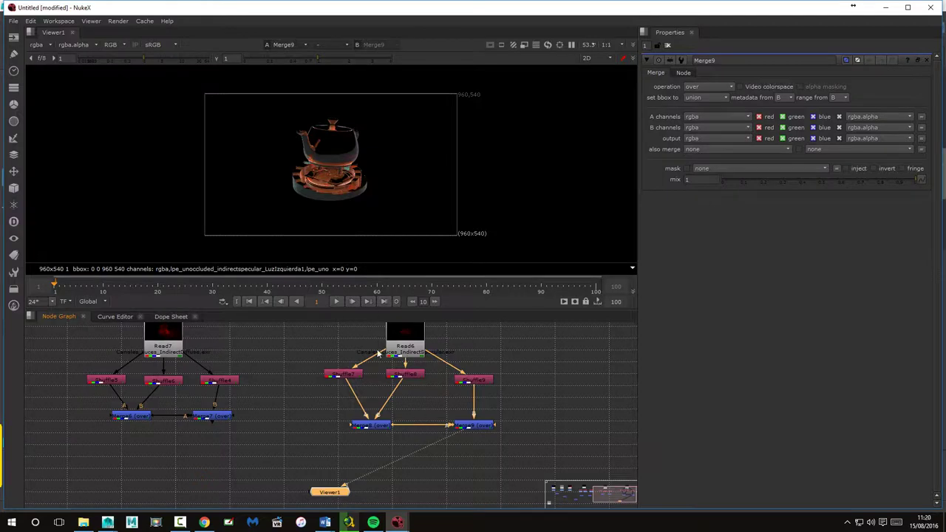
# Step: Tidy the node graph, lowering Merge7, Merge4 and the Read6 tree's final merge
pyautogui.scroll(-3, 521, 379)
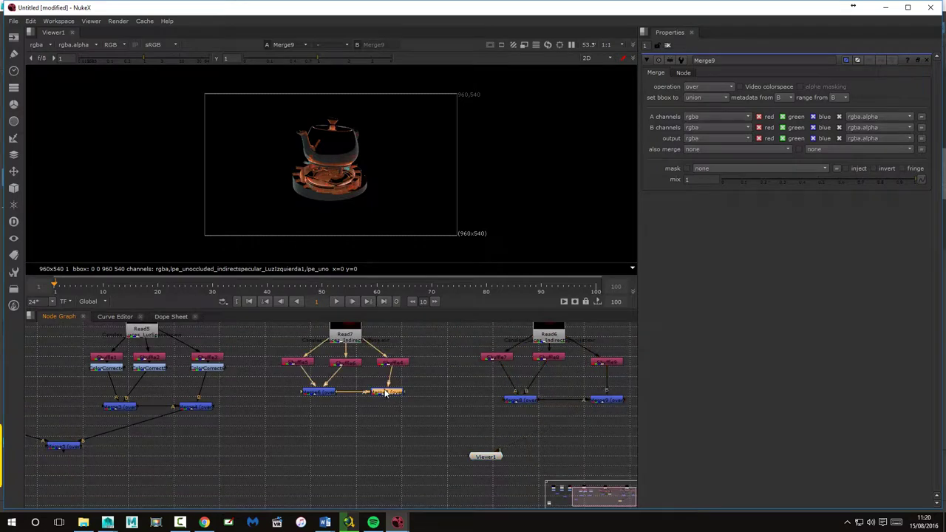
pyautogui.moveTo(386, 390); pyautogui.dragTo(375, 433)
pyautogui.moveTo(198, 412); pyautogui.dragTo(196, 416)
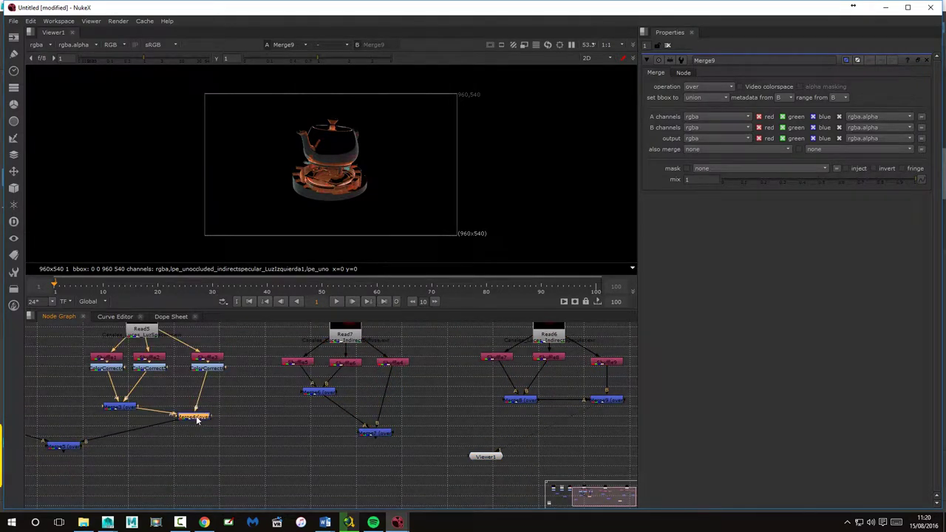
pyautogui.moveTo(612, 404); pyautogui.dragTo(588, 436)
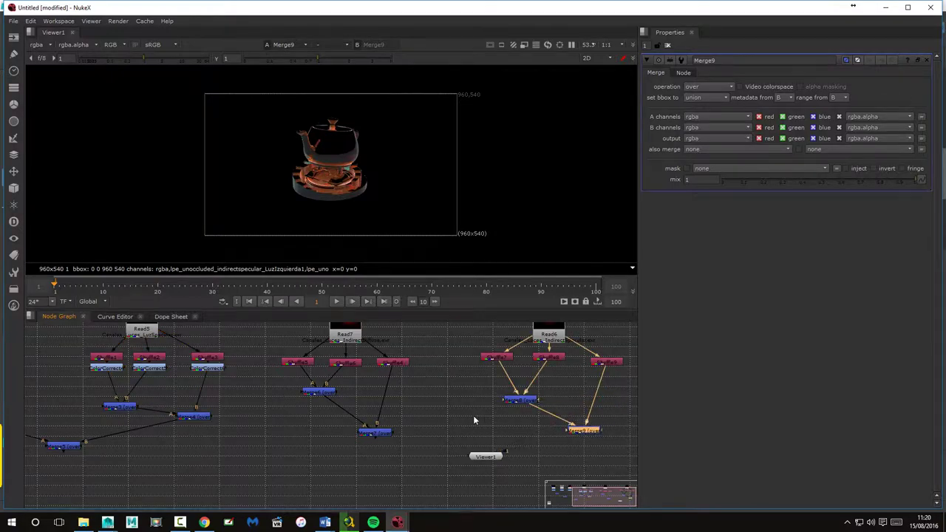
pyautogui.moveTo(473, 415); pyautogui.dragTo(416, 365)
pyautogui.scroll(-2, 51, 413)
pyautogui.moveTo(37, 398); pyautogui.dragTo(65, 418)
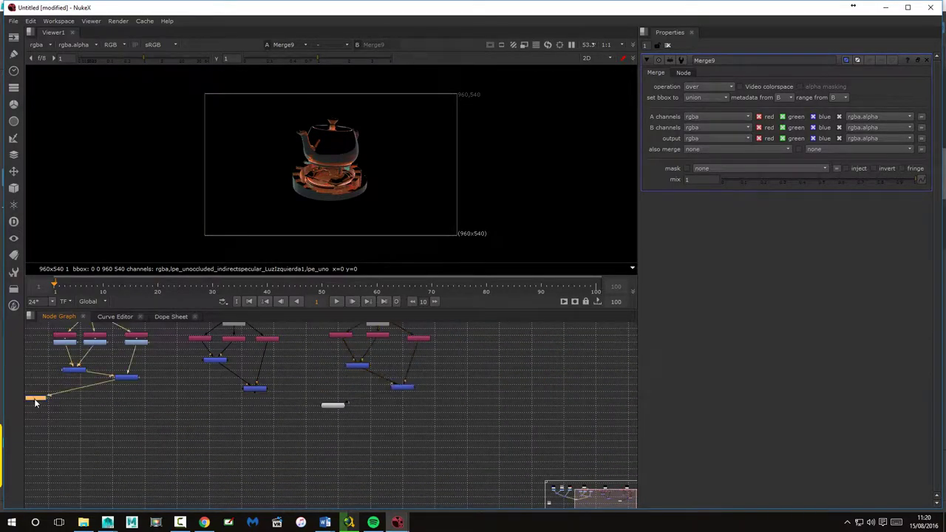
pyautogui.scroll(3, 162, 426)
pyautogui.scroll(-2, 183, 427)
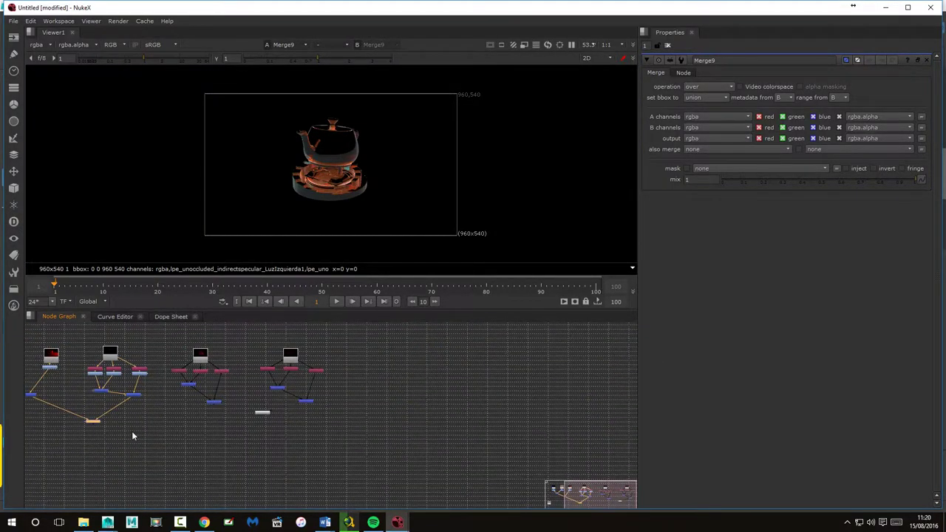
pyautogui.scroll(2, 254, 419)
pyautogui.scroll(1, 254, 419)
pyautogui.moveTo(190, 408); pyautogui.dragTo(178, 409)
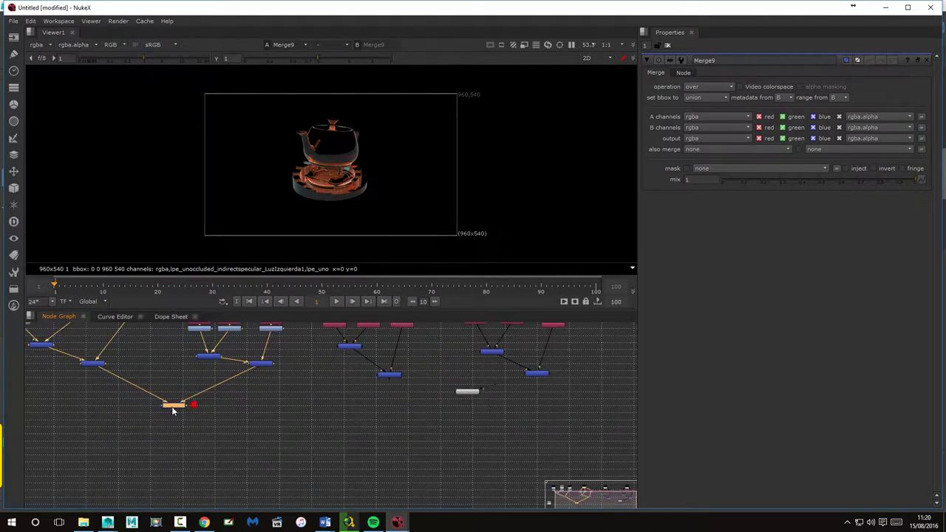
pyautogui.moveTo(359, 418); pyautogui.dragTo(302, 443)
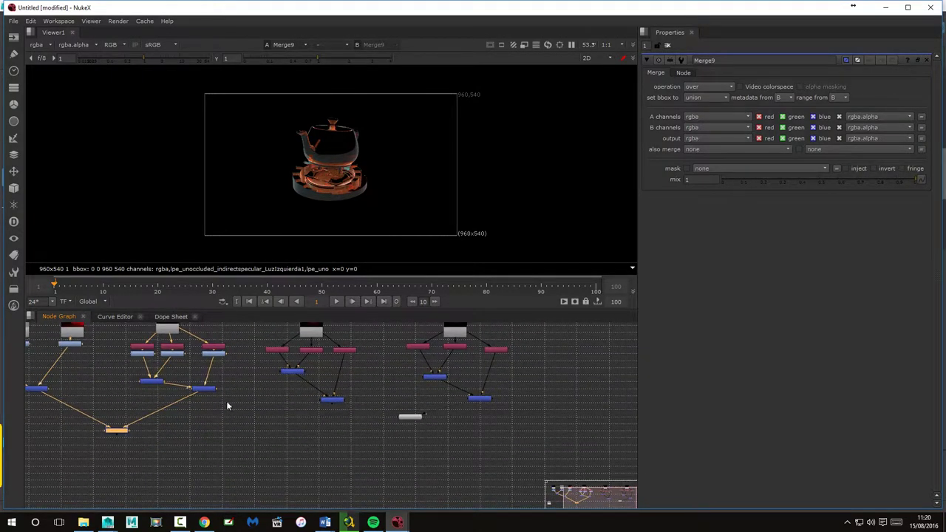
# Step: Merge the middle and right trees' bottom merges into a new Merge node between the trees
pyautogui.moveTo(335, 400); pyautogui.dragTo(322, 399)
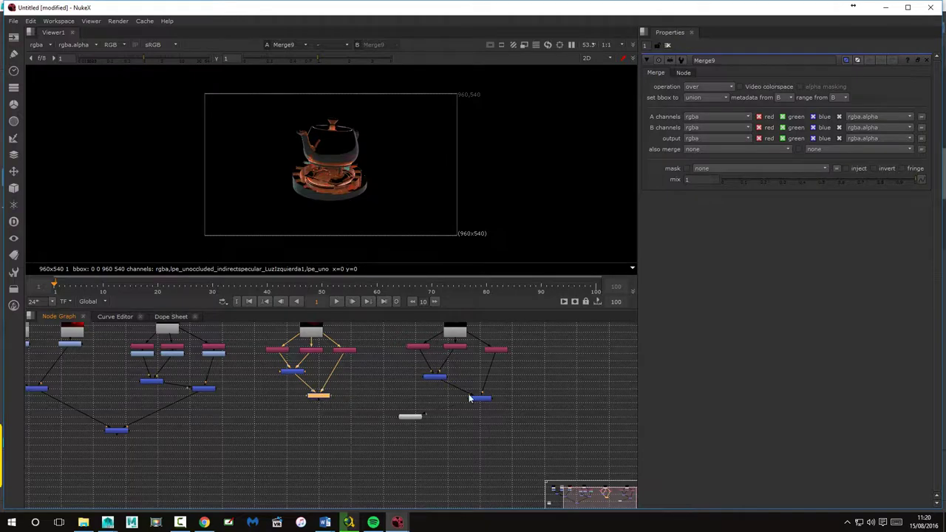
pyautogui.moveTo(471, 398); pyautogui.dragTo(453, 396)
pyautogui.click(317, 395)
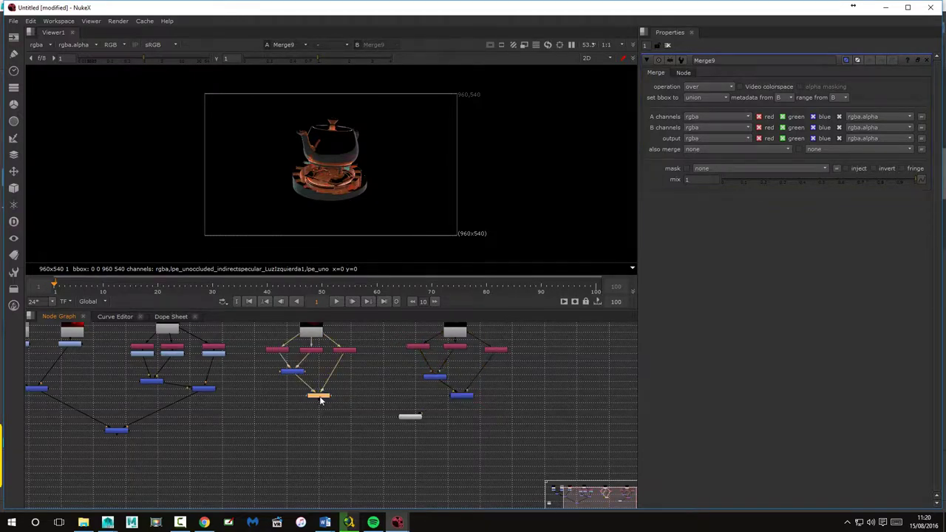
pyautogui.keyDown('shift'); pyautogui.click(456, 397); pyautogui.keyUp('shift')
pyautogui.press('m')
pyautogui.moveTo(410, 416); pyautogui.dragTo(421, 480)
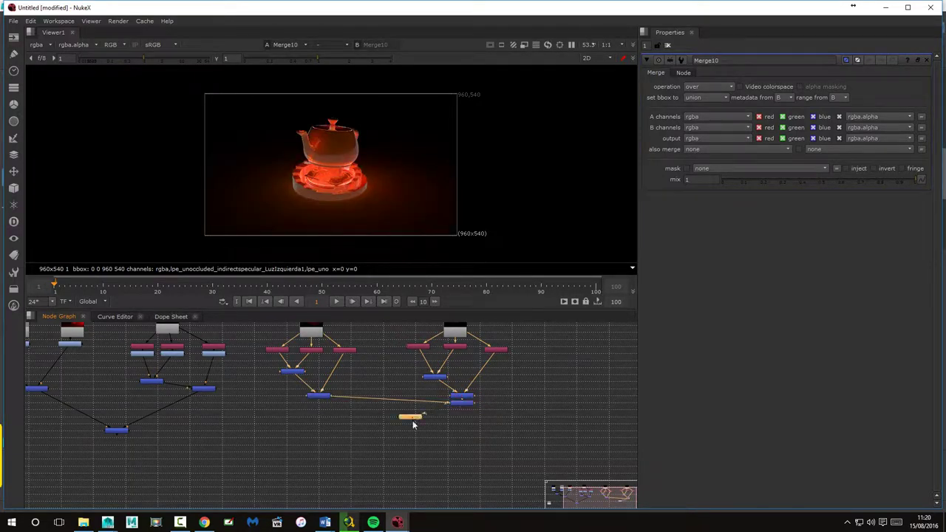
pyautogui.click(454, 403)
pyautogui.moveTo(454, 412); pyautogui.dragTo(387, 435)
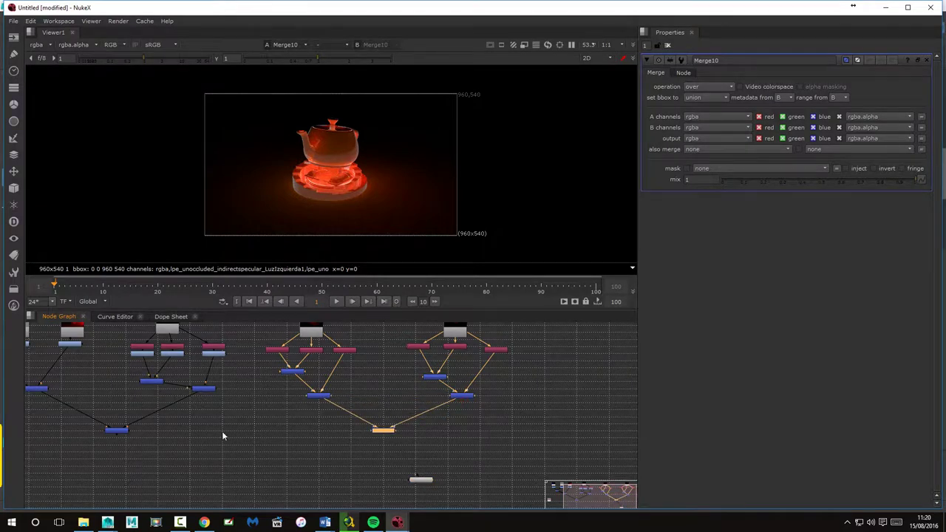
# Step: Merge the left branch with the combined branches into Merge11, with the viewer node beneath
pyautogui.click(116, 431)
pyautogui.keyDown('shift'); pyautogui.click(382, 433); pyautogui.keyUp('shift')
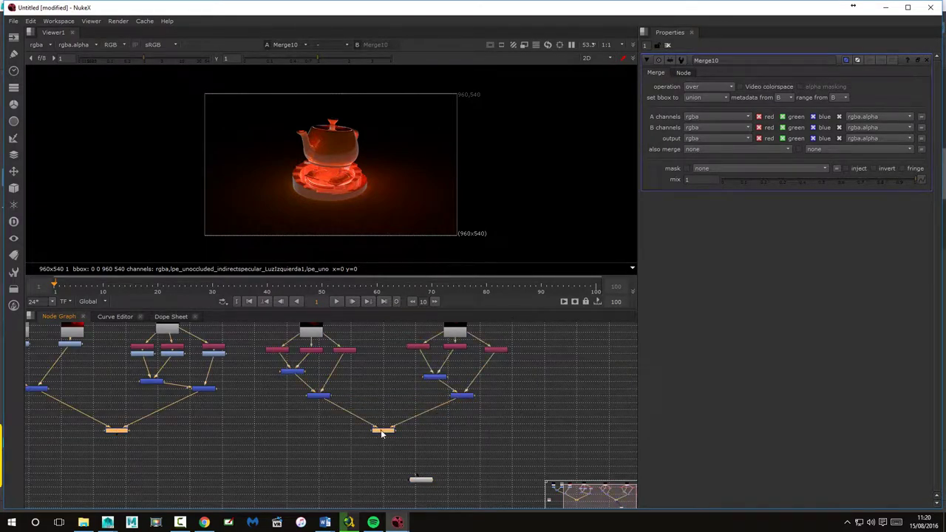
pyautogui.press('m')
pyautogui.moveTo(377, 443); pyautogui.dragTo(228, 456)
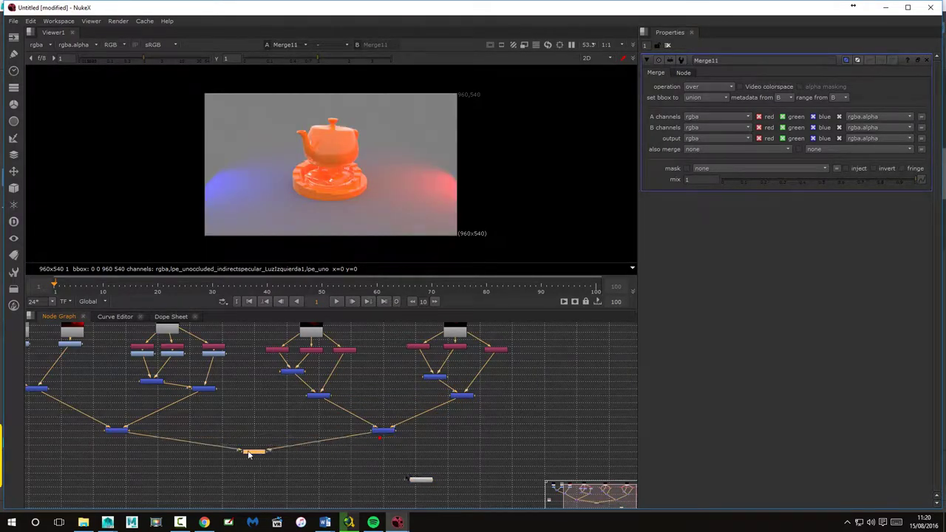
pyautogui.moveTo(419, 484); pyautogui.dragTo(237, 484)
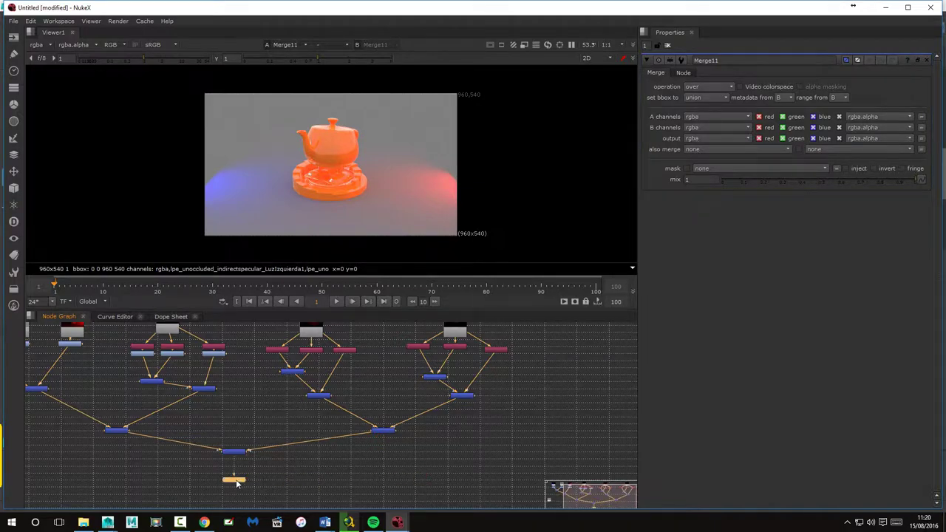
# Step: Line up the viewer node and display Merge11's full orange teapot composite
pyautogui.moveTo(266, 443); pyautogui.dragTo(491, 411)
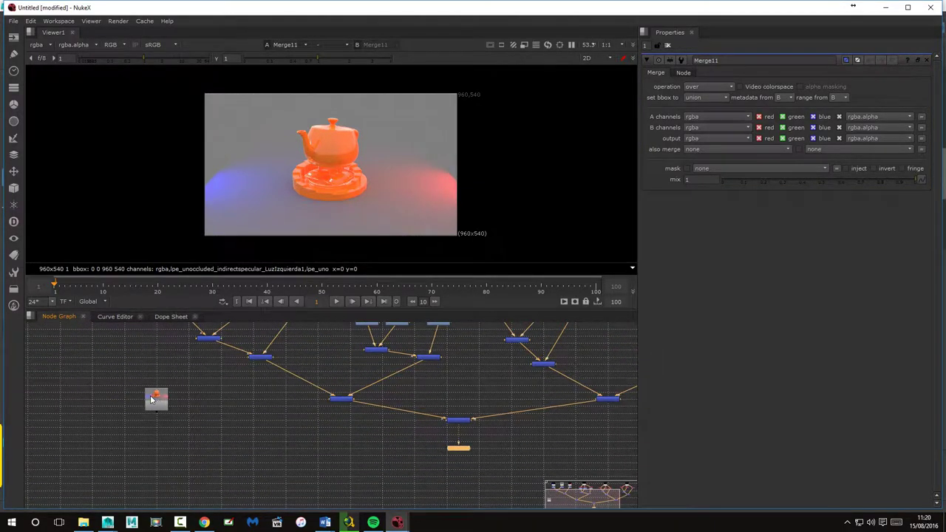
pyautogui.moveTo(366, 471); pyautogui.dragTo(253, 455)
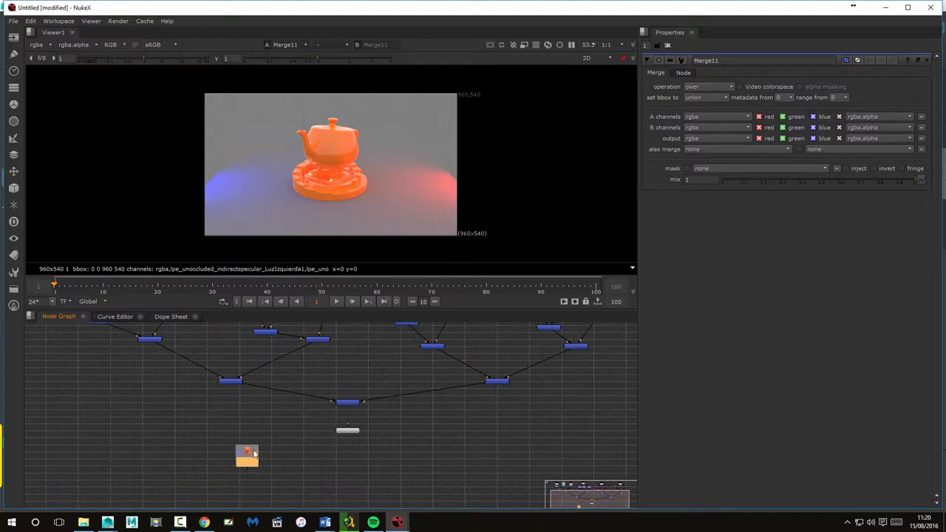
pyautogui.press('1')
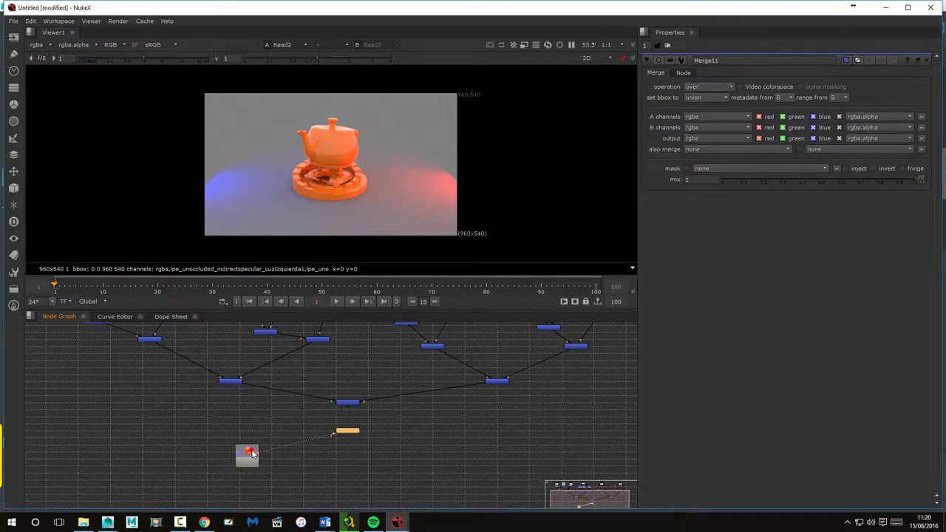
pyautogui.moveTo(358, 432); pyautogui.dragTo(358, 453)
pyautogui.click(246, 455)
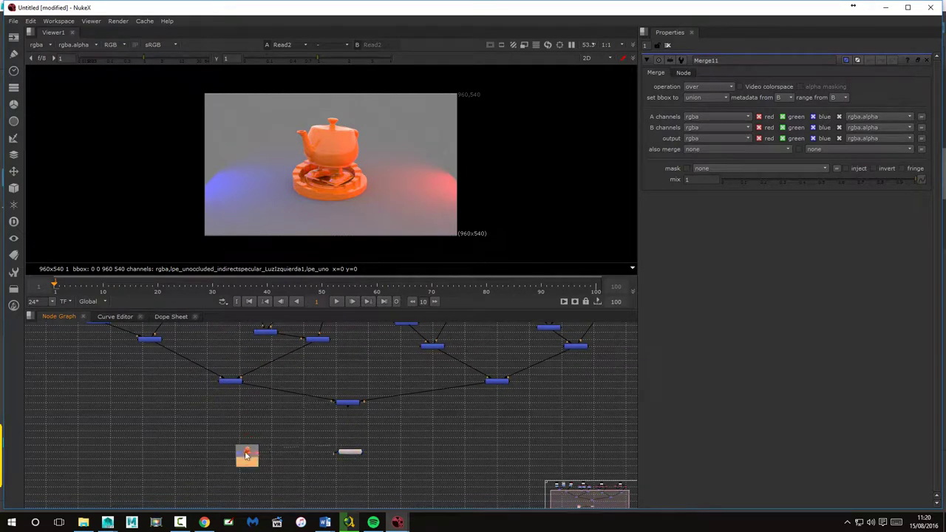
pyautogui.click(349, 404)
pyautogui.press('1')
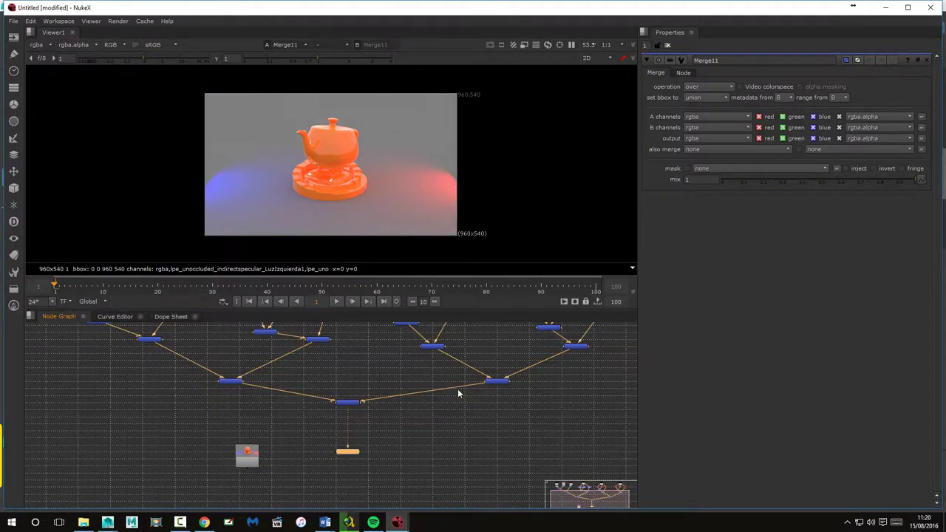
# Step: Add a ColorCorrect node under Shuffle5 in the Read7 branch
pyautogui.scroll(-3, 458, 393)
pyautogui.scroll(3, 340, 377)
pyautogui.scroll(1, 332, 384)
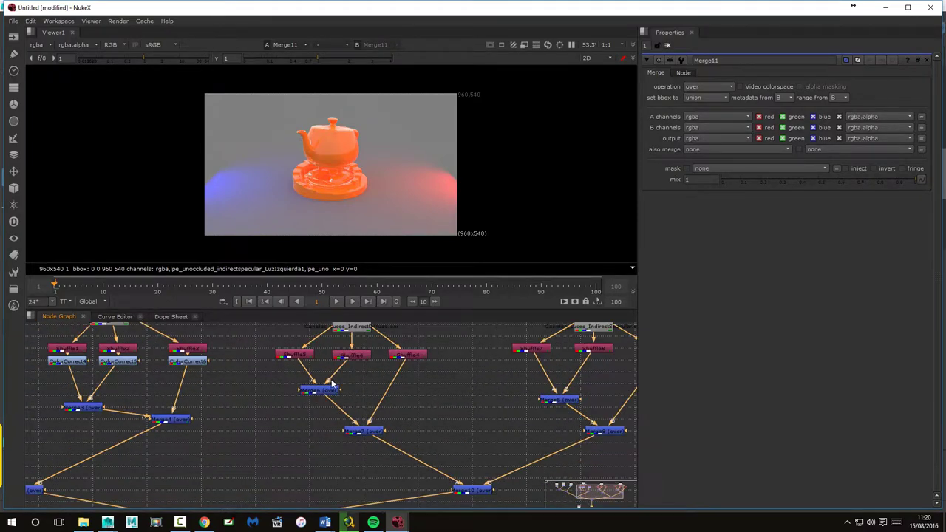
pyautogui.click(302, 357)
pyautogui.scroll(-3, 302, 358)
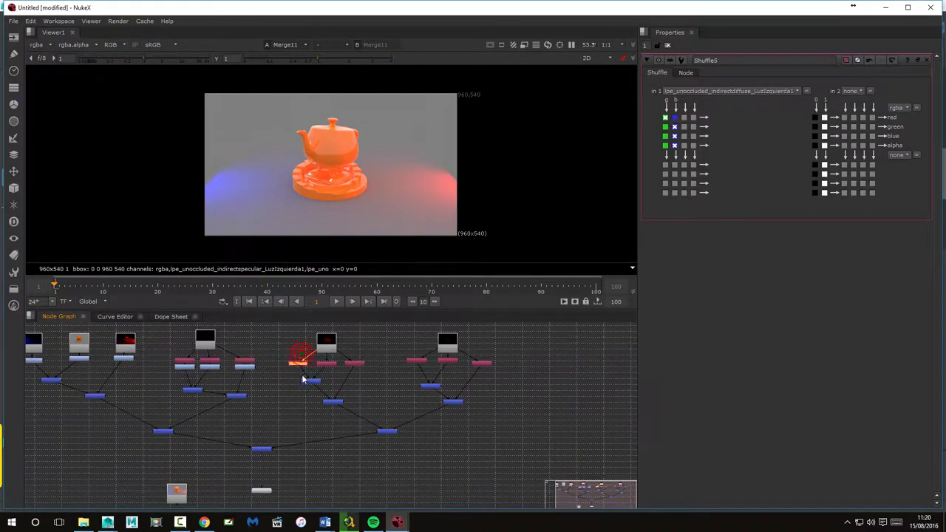
pyautogui.moveTo(177, 492); pyautogui.dragTo(92, 492)
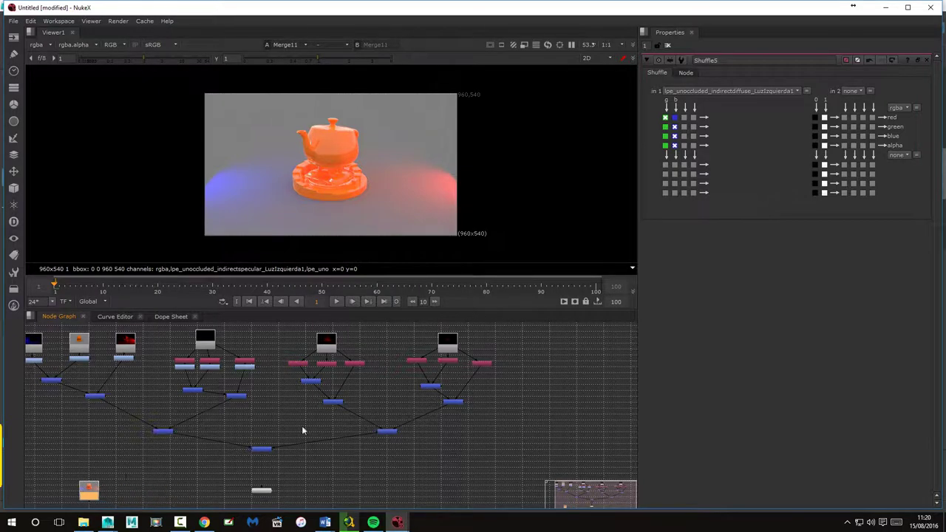
pyautogui.scroll(2, 310, 407)
pyautogui.scroll(2, 314, 395)
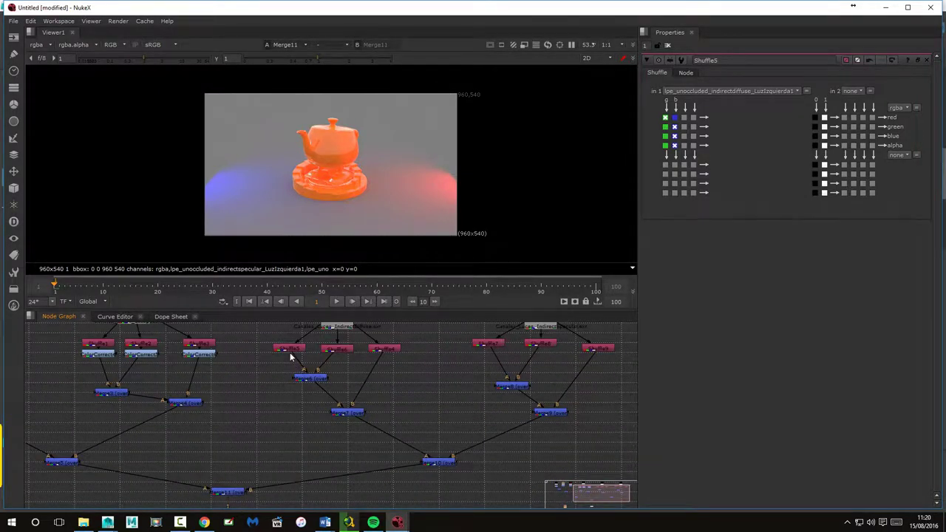
pyautogui.moveTo(290, 353); pyautogui.dragTo(316, 385)
pyautogui.scroll(2, 315, 385)
pyautogui.click(312, 378)
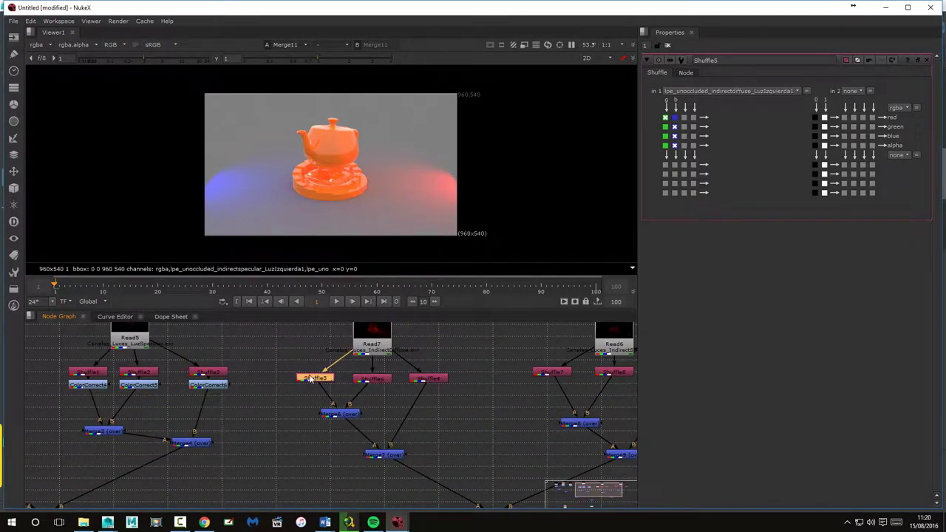
pyautogui.press('Tab')
pyautogui.write('olo')
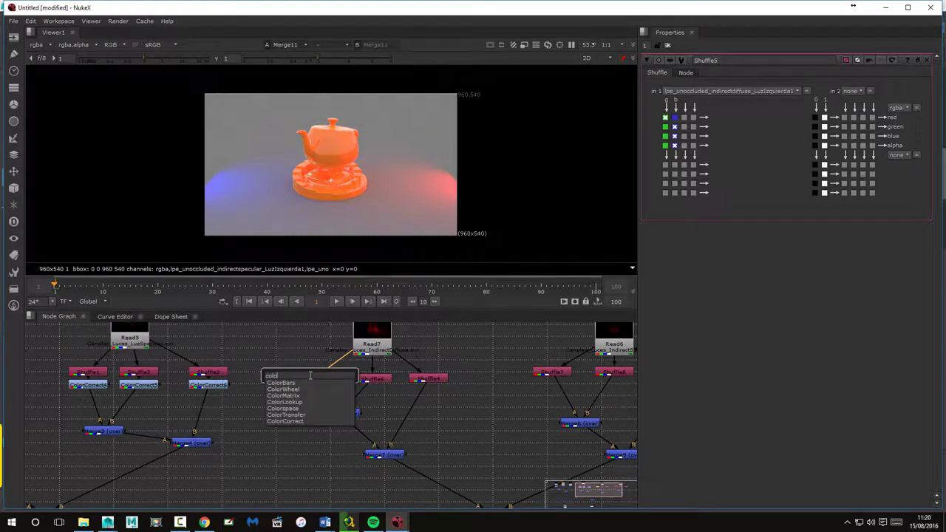
pyautogui.click(299, 420)
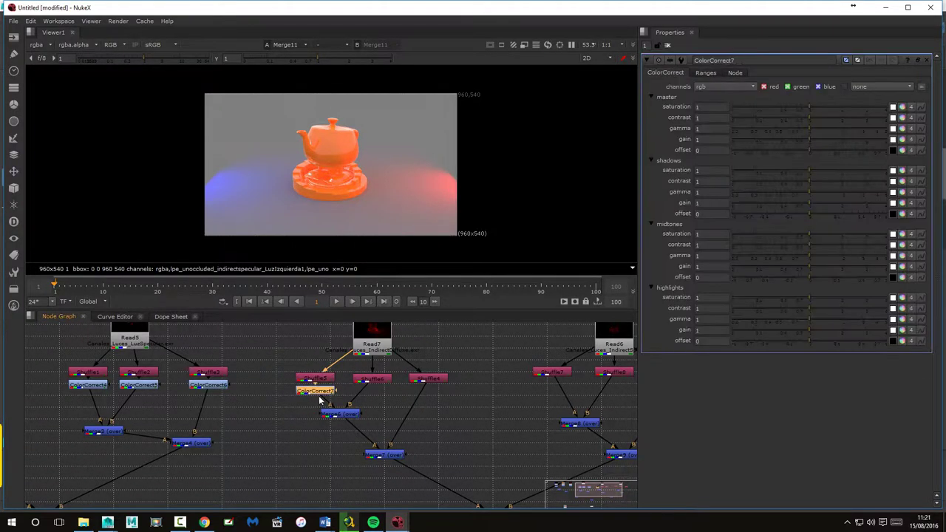
# Step: Add ColorCorrect nodes under Shuffle6 and Shuffle4
pyautogui.click(371, 380)
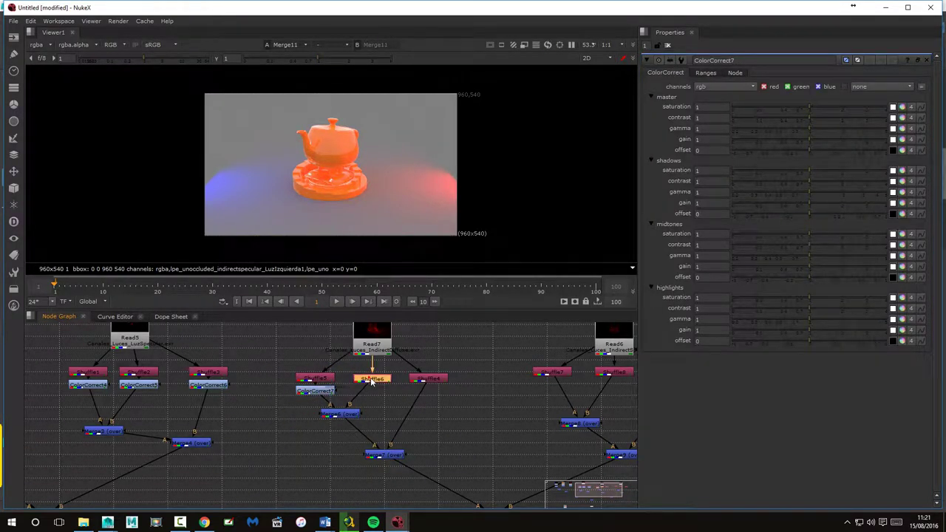
pyautogui.press('Tab')
pyautogui.write('col')
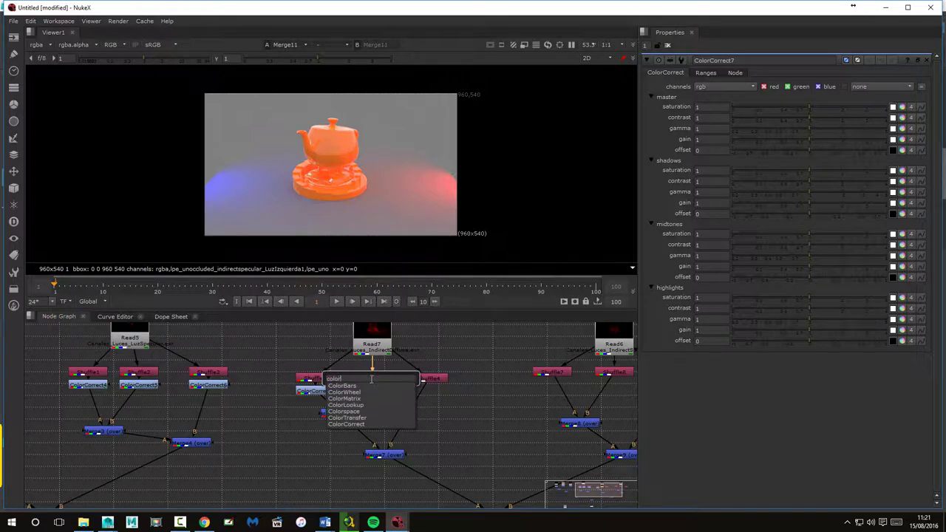
pyautogui.click(362, 423)
pyautogui.click(427, 379)
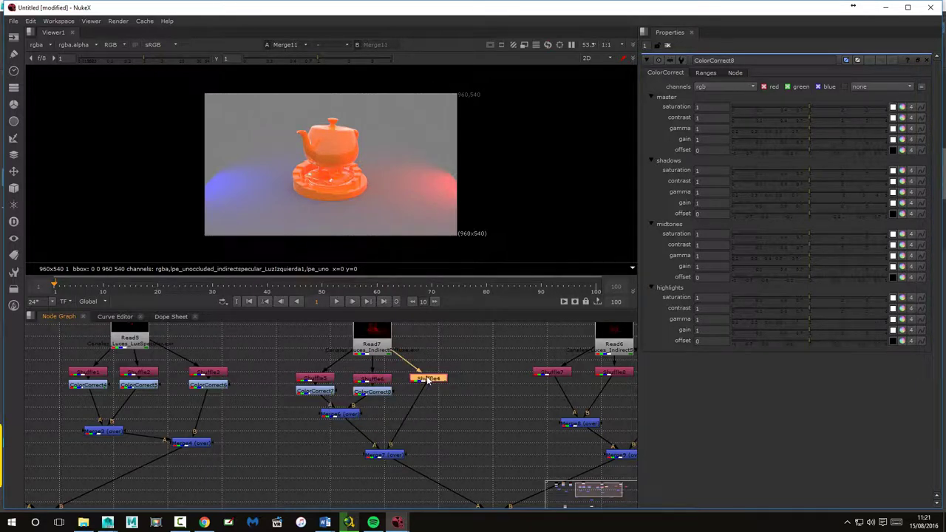
pyautogui.press('Tab')
pyautogui.write('color')
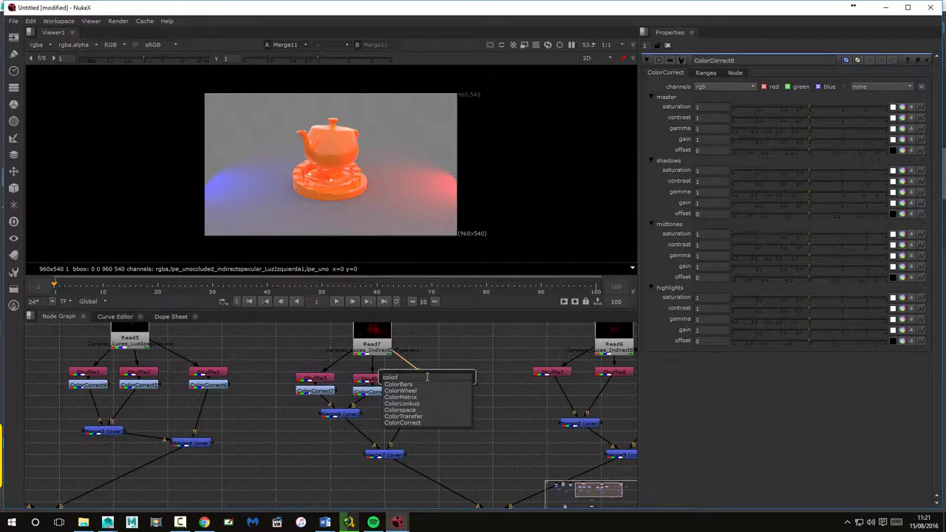
pyautogui.click(423, 423)
pyautogui.scroll(-3, 320, 431)
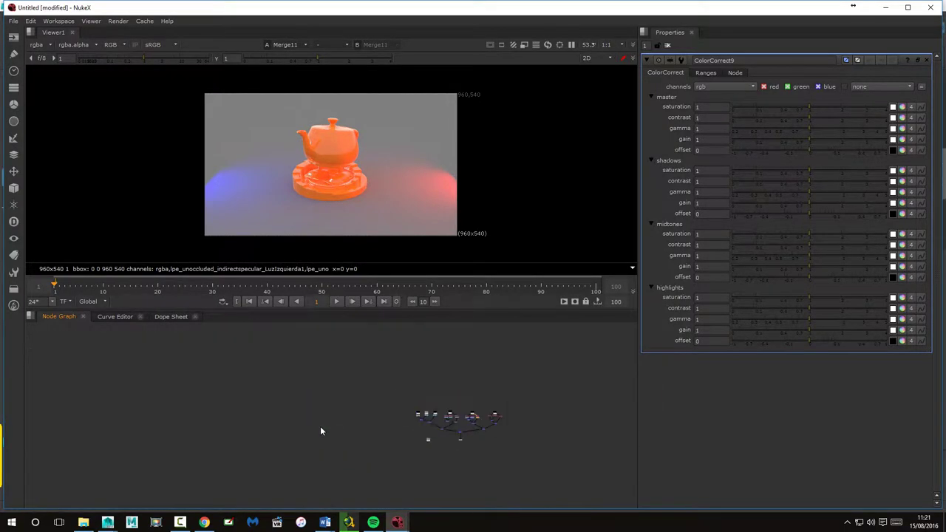
pyautogui.scroll(5, 422, 422)
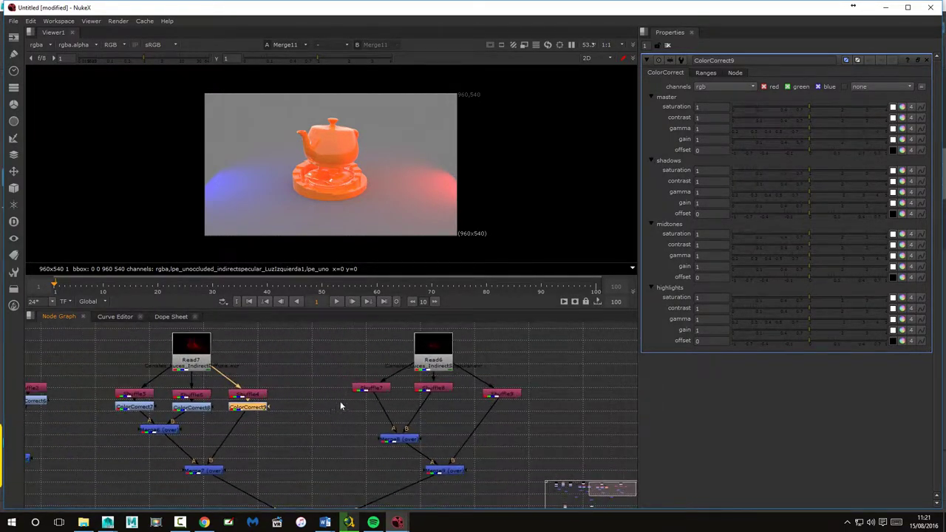
# Step: Add ColorCorrect nodes under Shuffle7, Shuffle8 and Shuffle9 in the Read6 branch
pyautogui.click(373, 387)
pyautogui.press('Tab')
pyautogui.write('colo')
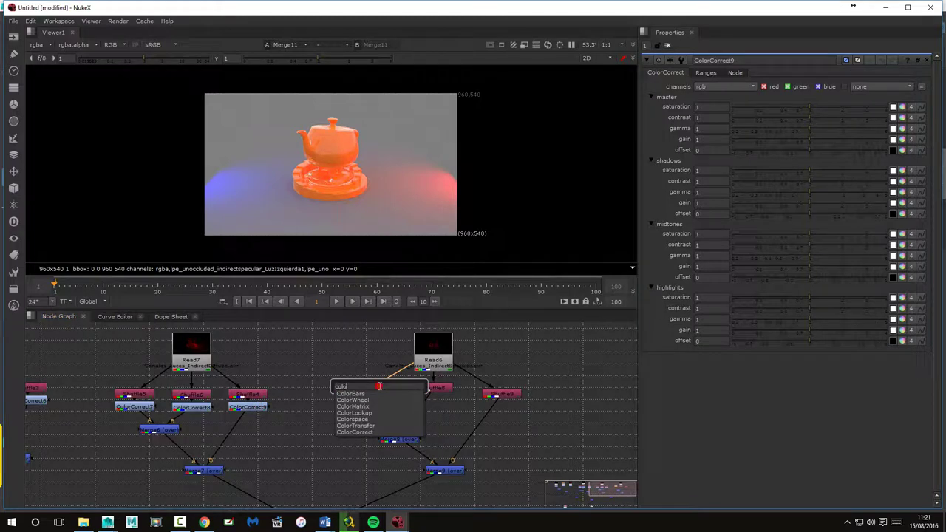
pyautogui.click(357, 432)
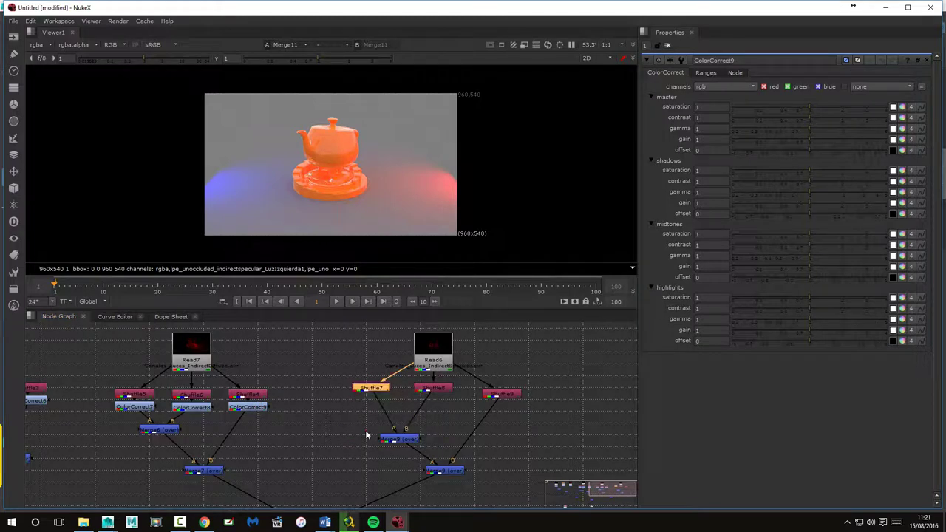
pyautogui.click(439, 388)
pyautogui.press('Tab')
pyautogui.write('color')
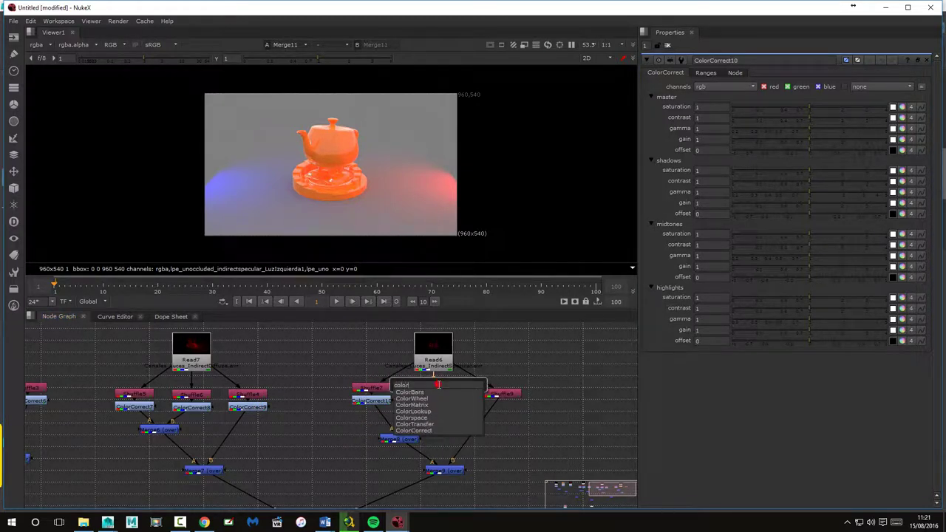
pyautogui.click(436, 428)
pyautogui.click(507, 394)
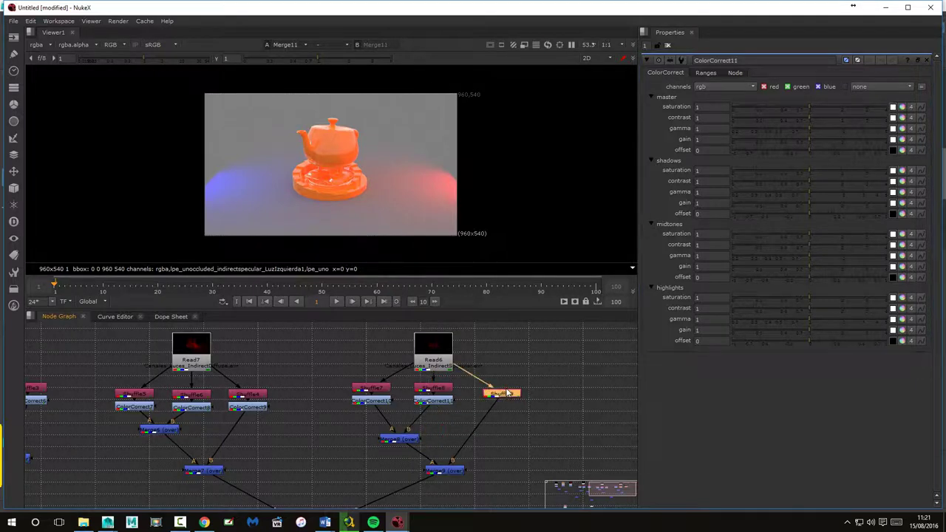
pyautogui.press('Tab')
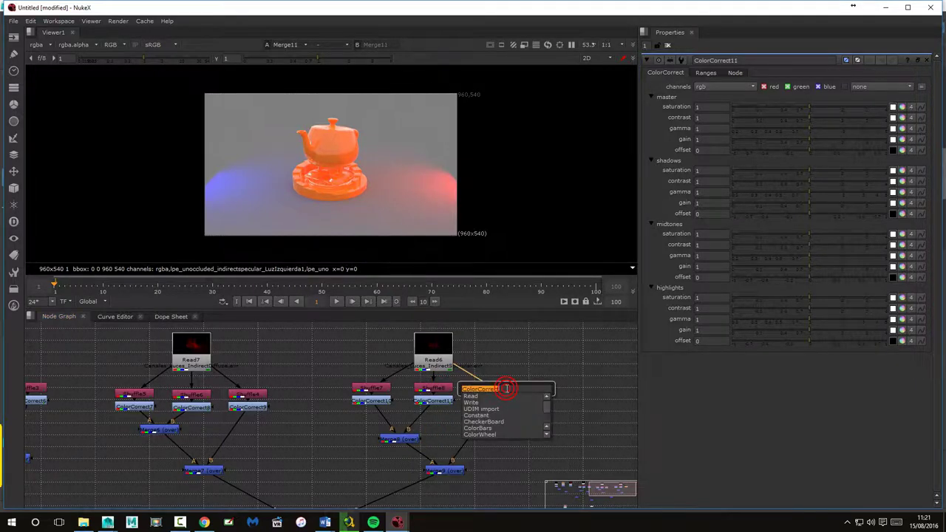
pyautogui.write('col')
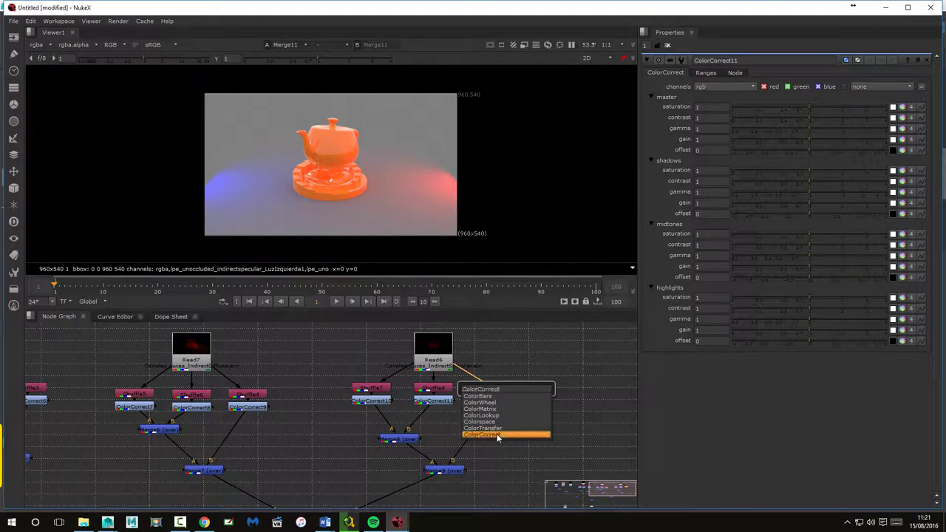
pyautogui.click(496, 434)
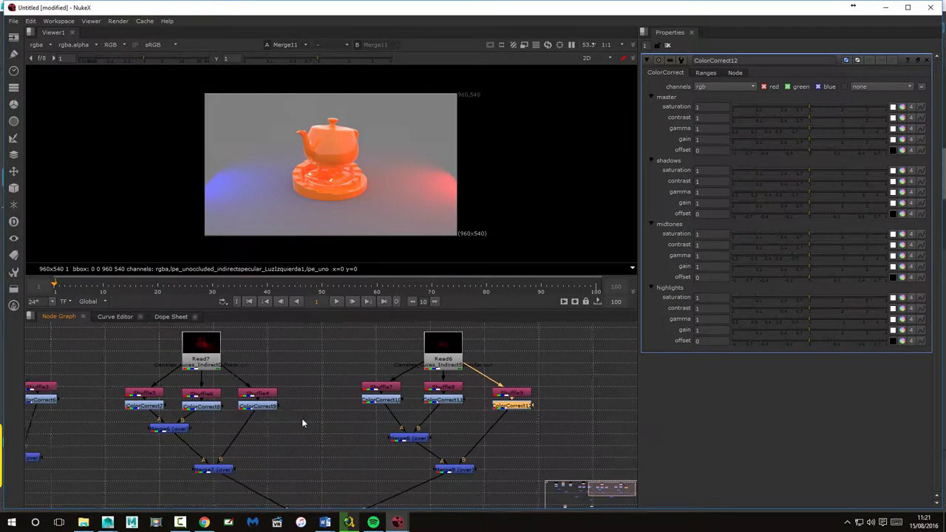
pyautogui.moveTo(269, 424); pyautogui.dragTo(374, 413)
# Step: Raise ColorCorrect7's master gain to 4 and test the next ColorCorrect's gain
pyautogui.click(243, 396)
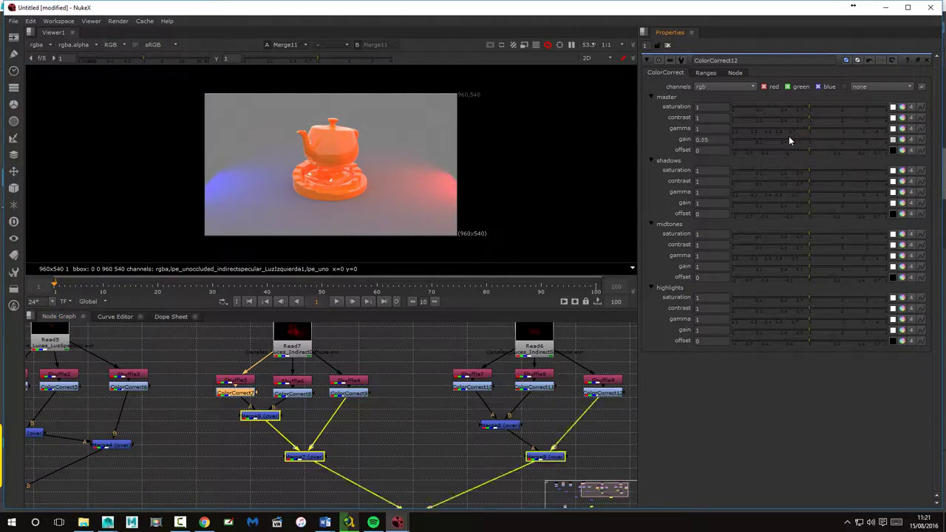
pyautogui.moveTo(809, 139)
pyautogui.mouseDown()
pyautogui.moveTo(900, 145)
pyautogui.moveTo(809, 147)
pyautogui.mouseUp()
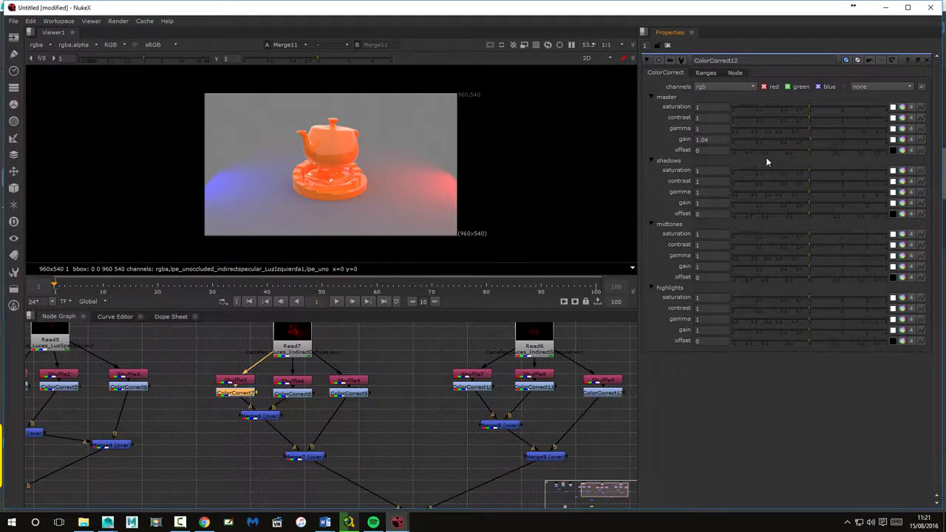
pyautogui.click(292, 394)
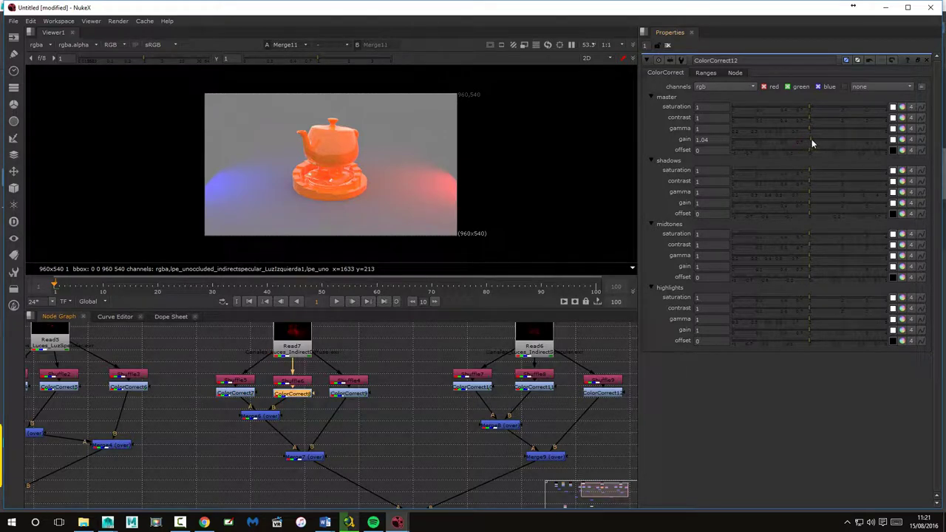
pyautogui.moveTo(812, 143)
pyautogui.mouseDown()
pyautogui.moveTo(751, 140)
pyautogui.moveTo(809, 141)
pyautogui.mouseUp()
# Step: Try ColorCorrect9 master gains from about 4 down to near zero, settling back at about 1
pyautogui.click(348, 395)
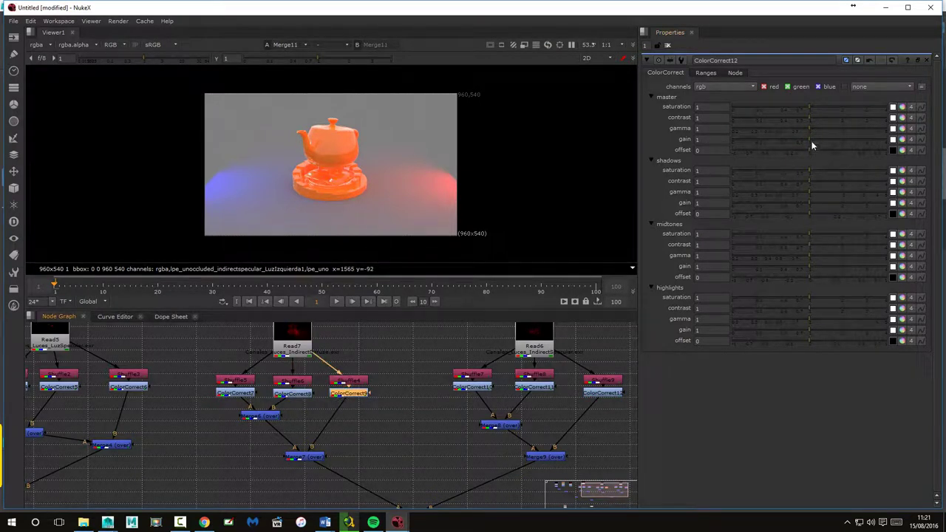
pyautogui.moveTo(812, 145); pyautogui.dragTo(920, 150)
pyautogui.click(861, 140)
pyautogui.moveTo(864, 138); pyautogui.dragTo(848, 146)
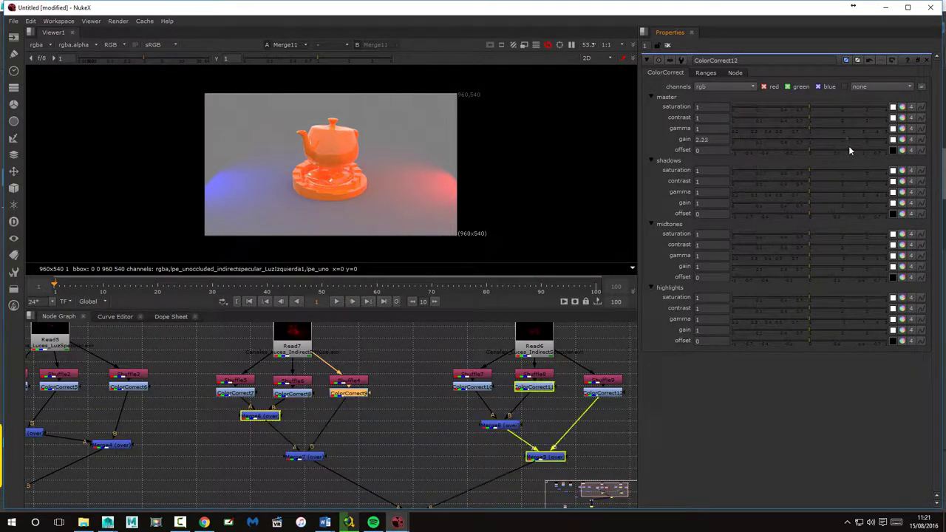
pyautogui.click(808, 146)
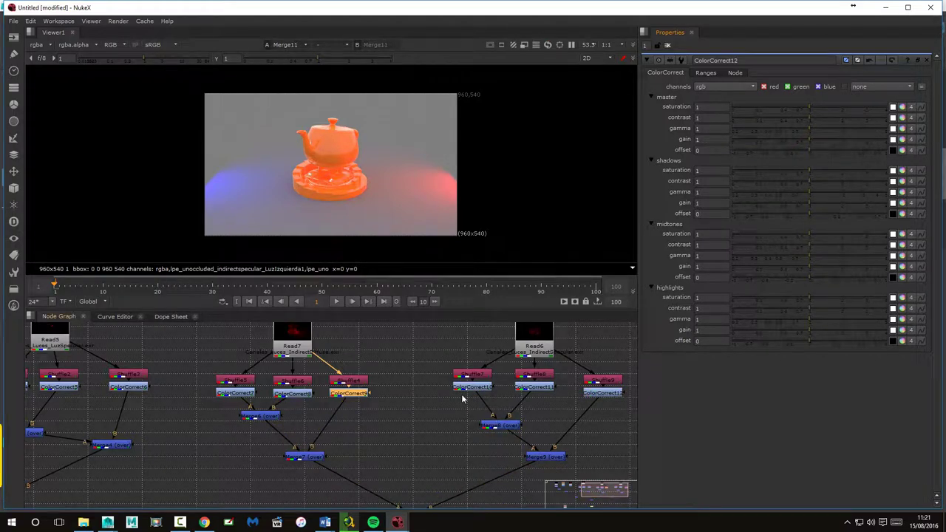
pyautogui.click(797, 139)
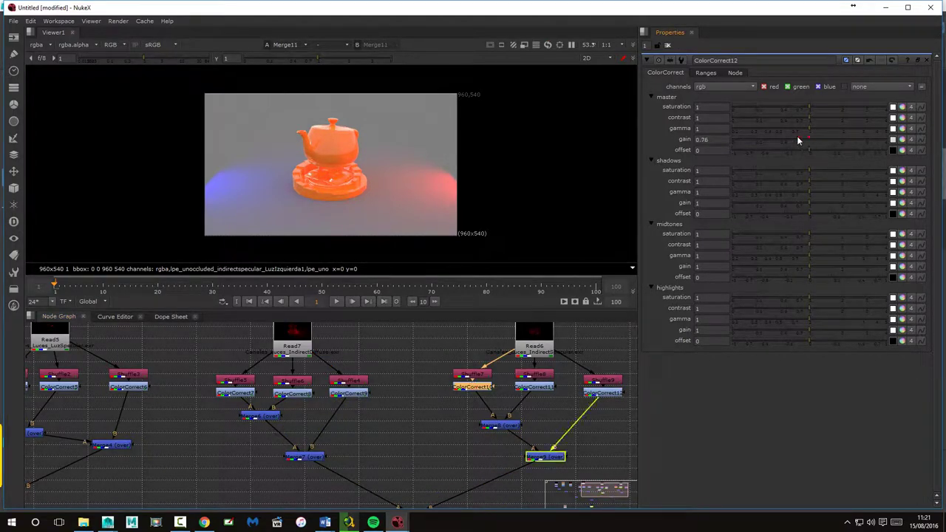
pyautogui.click(733, 139)
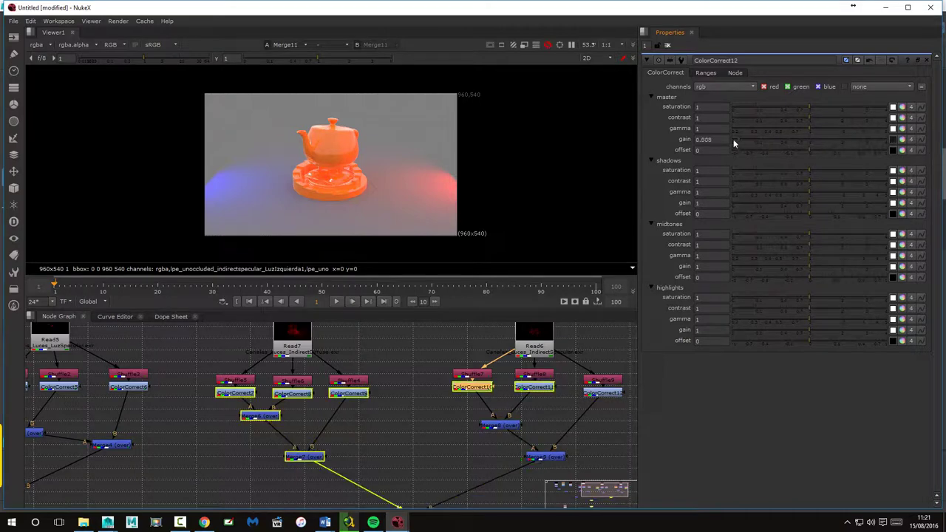
pyautogui.click(813, 139)
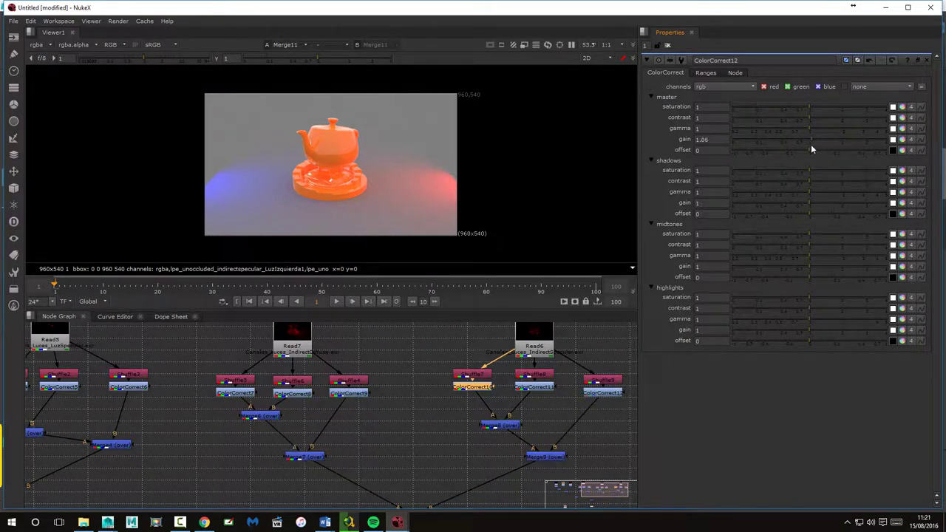
# Step: Set ColorCorrect11's master gain to 1.66 and test ColorCorrect12 between 0 and 1
pyautogui.click(539, 388)
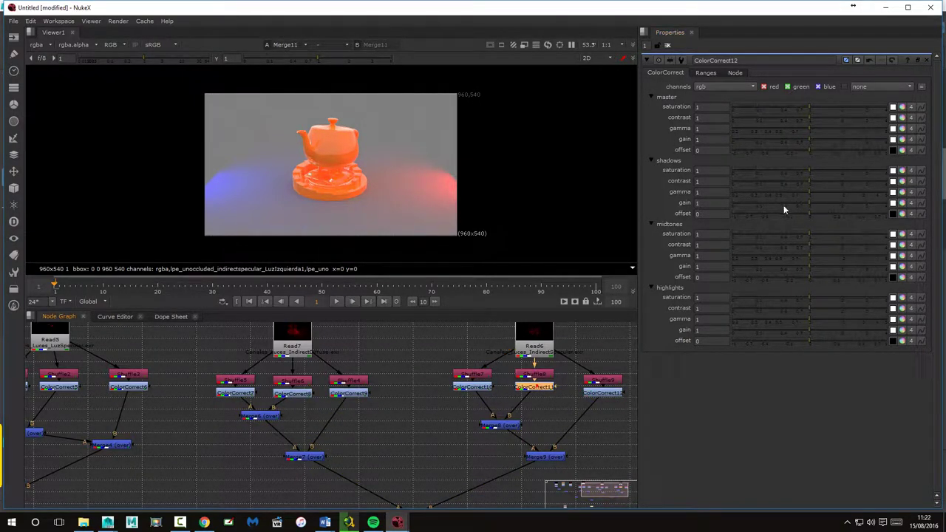
pyautogui.click(794, 139)
pyautogui.moveTo(739, 139); pyautogui.dragTo(823, 141)
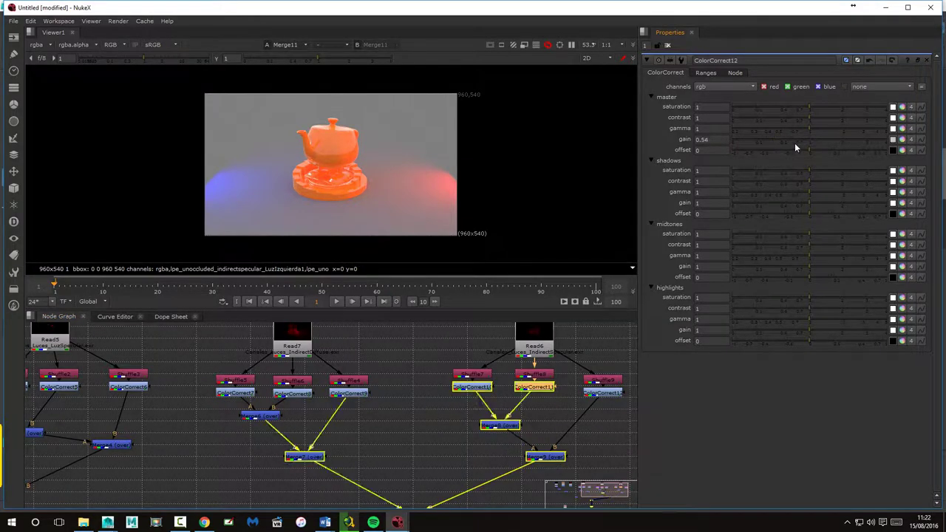
pyautogui.click(600, 393)
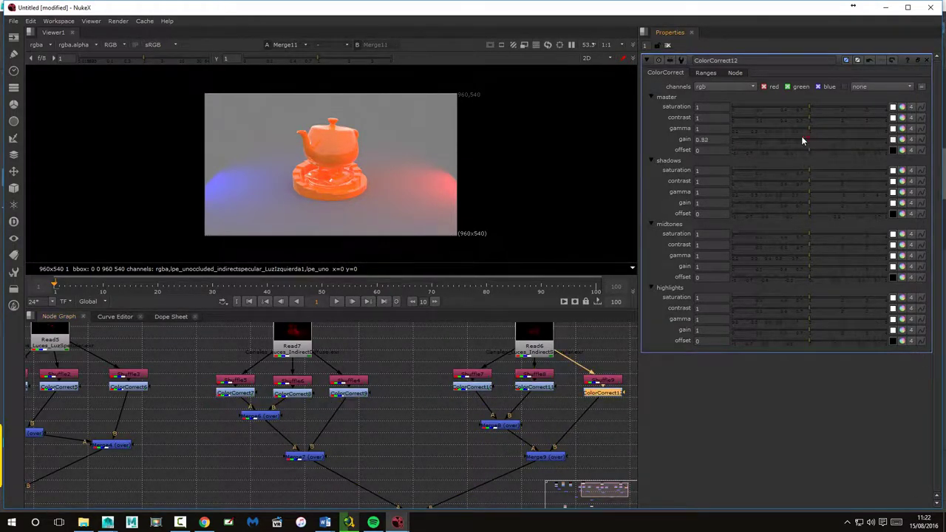
pyautogui.moveTo(808, 141); pyautogui.dragTo(715, 142)
pyautogui.moveTo(825, 145); pyautogui.dragTo(811, 150)
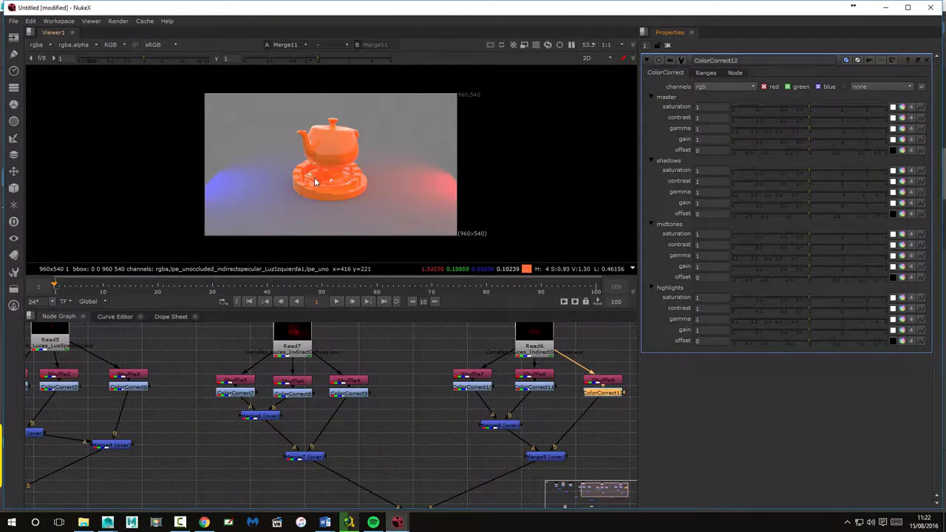
pyautogui.moveTo(507, 427); pyautogui.dragTo(541, 465)
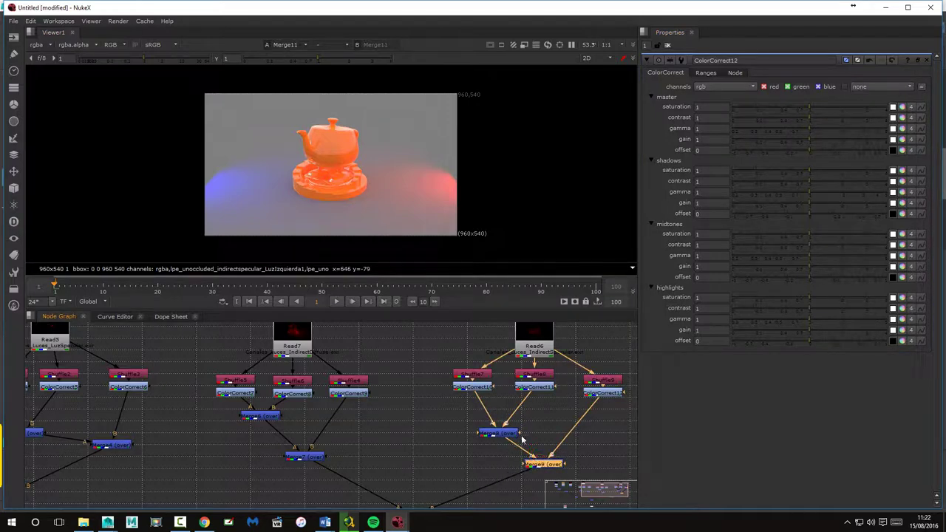
# Step: View ColorCorrect10 alone and darken its master gain to 0.07
pyautogui.click(477, 388)
pyautogui.press('1')
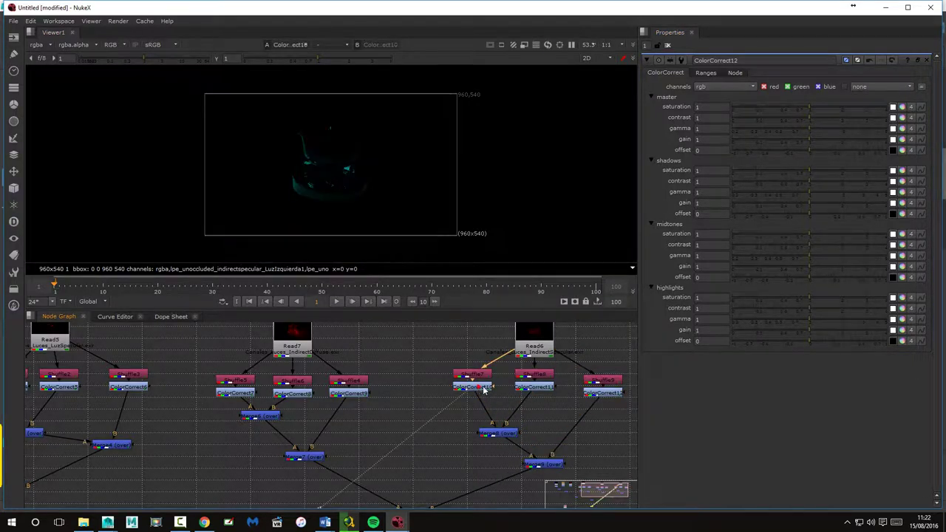
pyautogui.moveTo(809, 137); pyautogui.dragTo(777, 136)
pyautogui.moveTo(811, 138)
pyautogui.mouseDown()
pyautogui.moveTo(738, 141)
pyautogui.moveTo(805, 140)
pyautogui.mouseUp()
pyautogui.moveTo(807, 139); pyautogui.dragTo(804, 139)
pyautogui.doubleClick(479, 387)
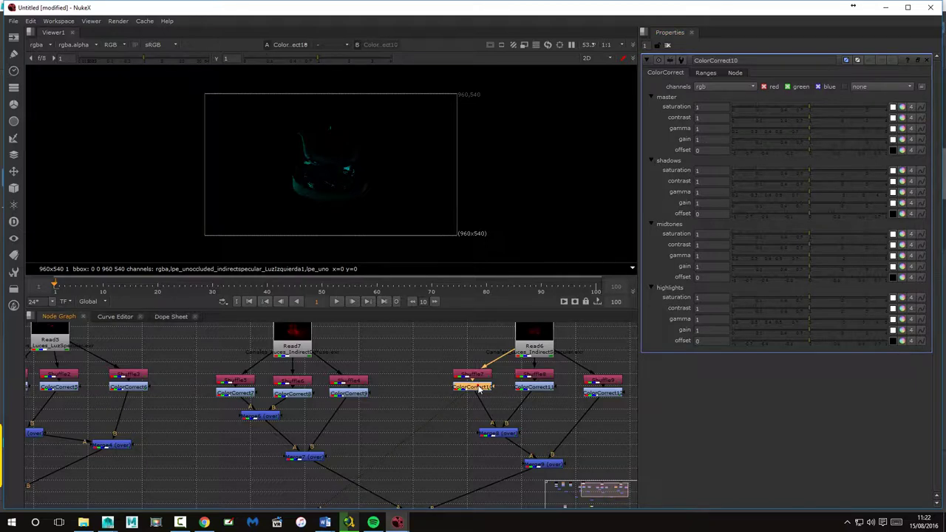
pyautogui.moveTo(805, 140)
pyautogui.mouseDown()
pyautogui.moveTo(752, 143)
pyautogui.moveTo(809, 145)
pyautogui.mouseUp()
# Step: Raise ColorCorrect11's master gain to 1.22, then view Merge9's result
pyautogui.click(542, 388)
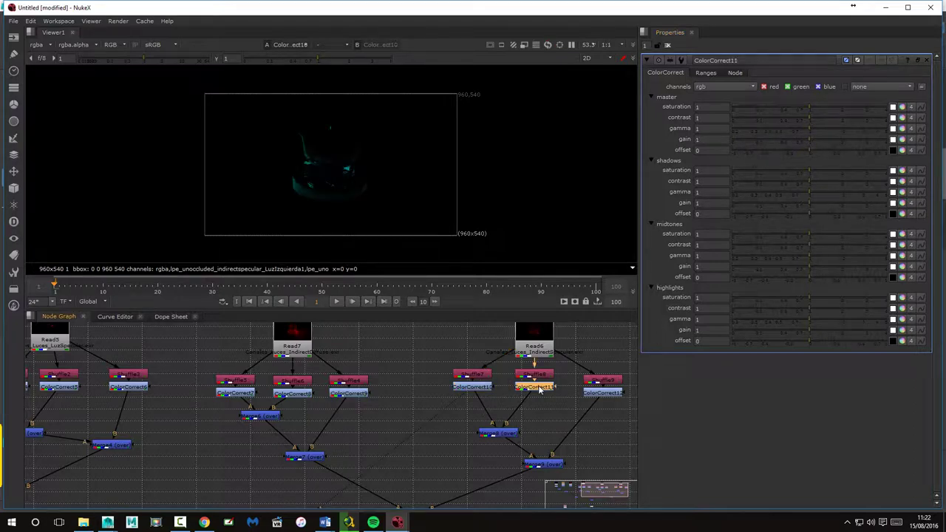
pyautogui.moveTo(805, 142)
pyautogui.mouseDown()
pyautogui.moveTo(747, 142)
pyautogui.moveTo(805, 142)
pyautogui.mouseUp()
pyautogui.press('1')
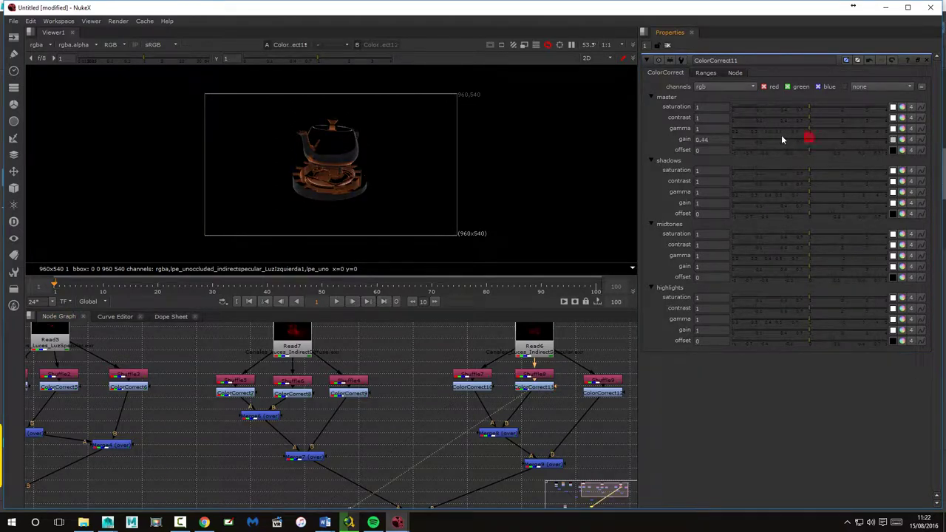
pyautogui.moveTo(809, 137)
pyautogui.mouseDown()
pyautogui.moveTo(717, 130)
pyautogui.moveTo(818, 135)
pyautogui.mouseUp()
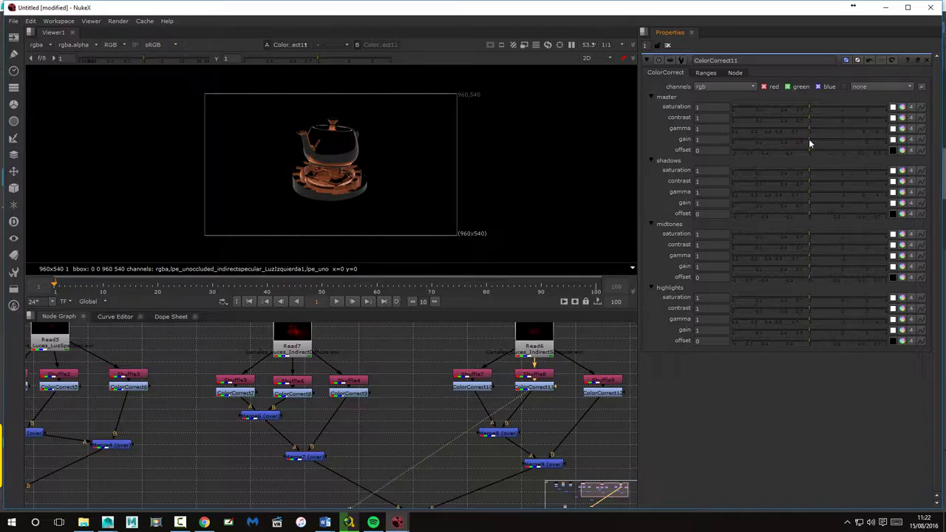
pyautogui.doubleClick(543, 462)
pyautogui.press('1')
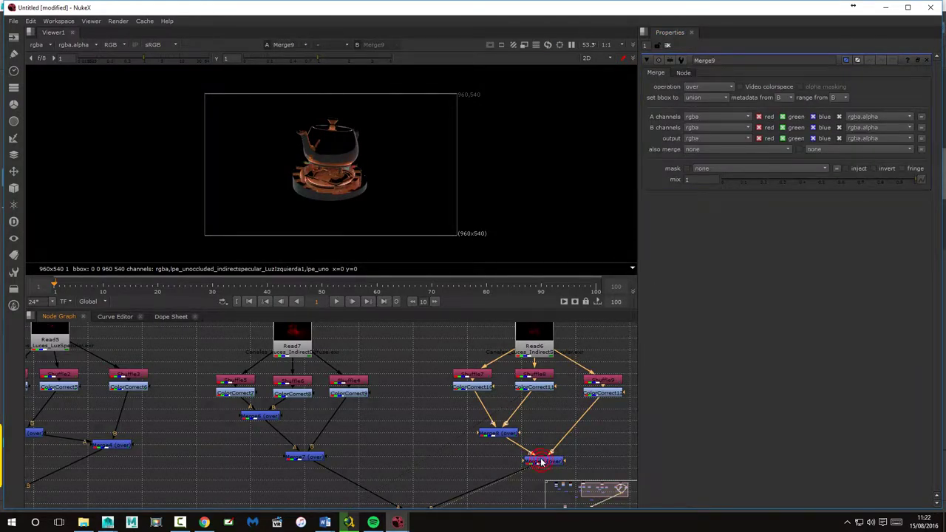
pyautogui.scroll(2, 546, 442)
pyautogui.scroll(-2, 547, 427)
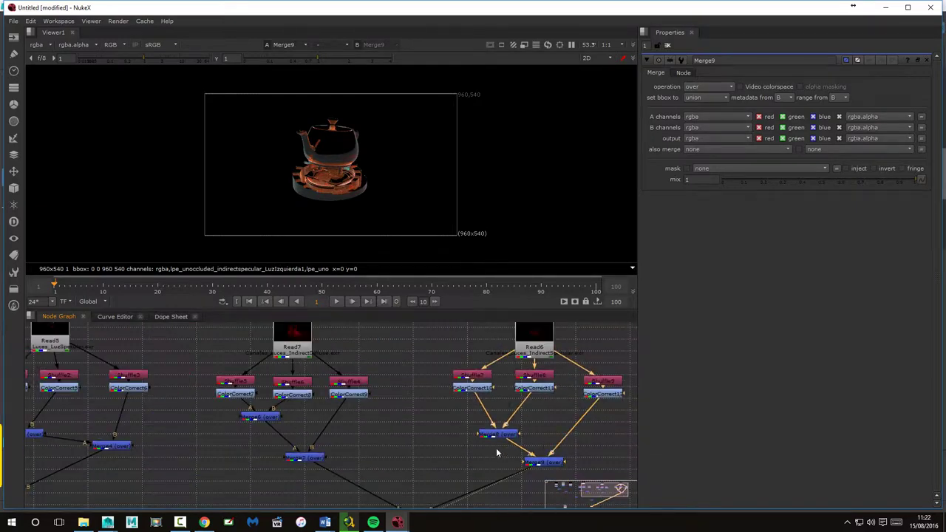
pyautogui.scroll(-2, 473, 421)
pyautogui.moveTo(436, 416); pyautogui.dragTo(415, 405)
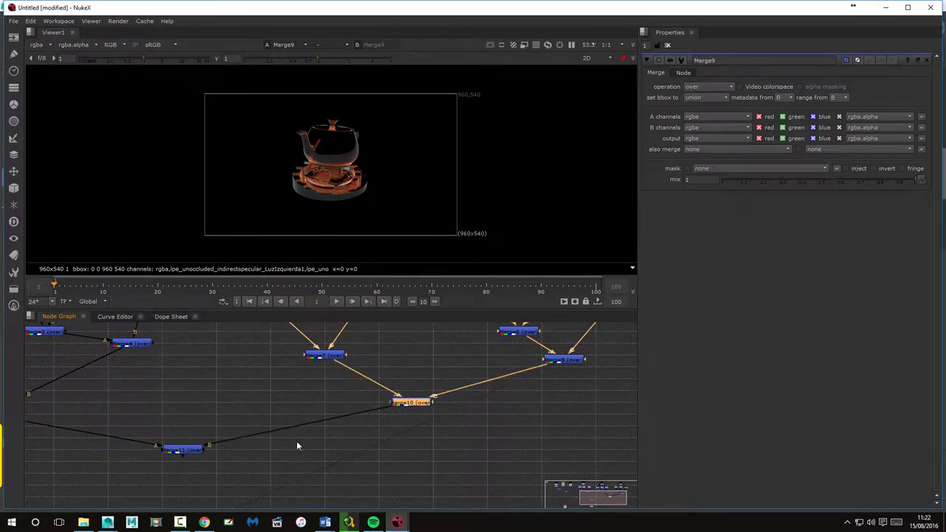
pyautogui.click(191, 452)
pyautogui.press('1')
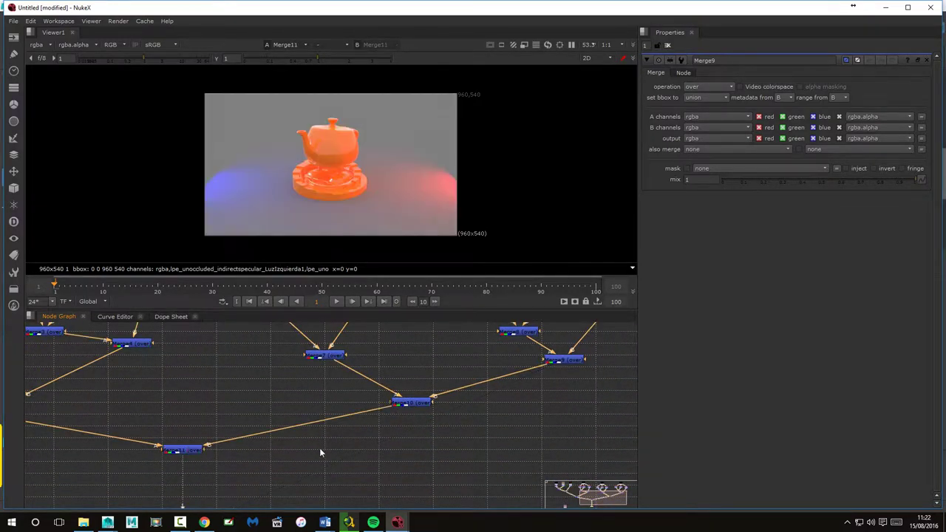
pyautogui.click(464, 414)
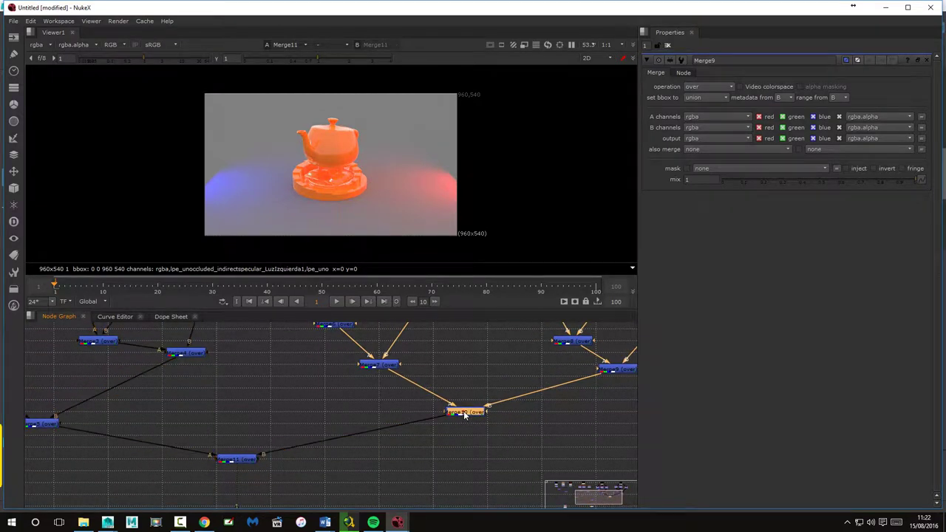
pyautogui.press('d')
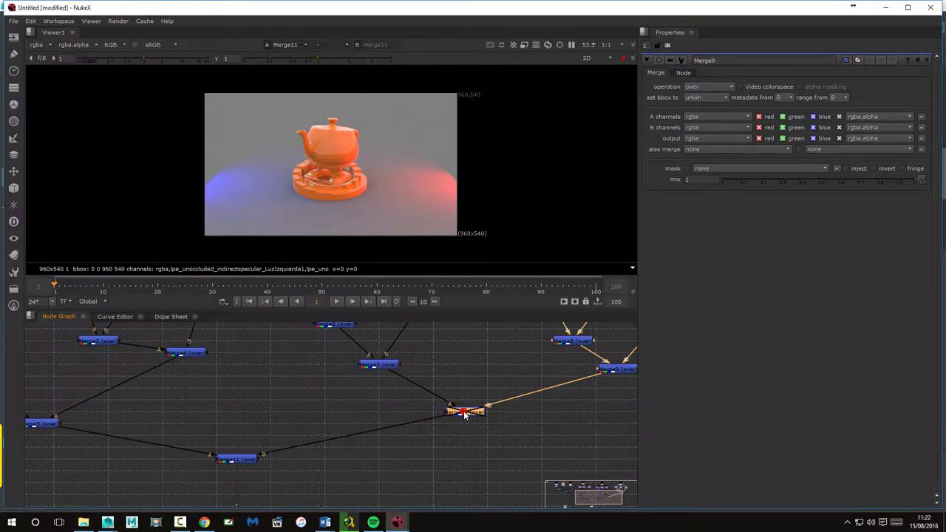
pyautogui.press('d')
pyautogui.press('d')
pyautogui.press('d')
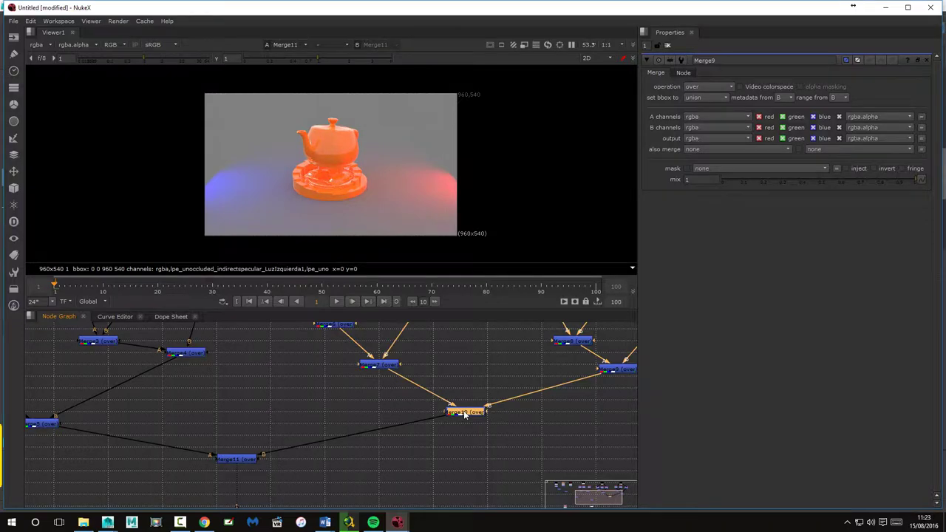
pyautogui.scroll(-2, 464, 414)
pyautogui.scroll(-2, 439, 387)
pyautogui.scroll(-2, 363, 332)
pyautogui.scroll(-2, 376, 420)
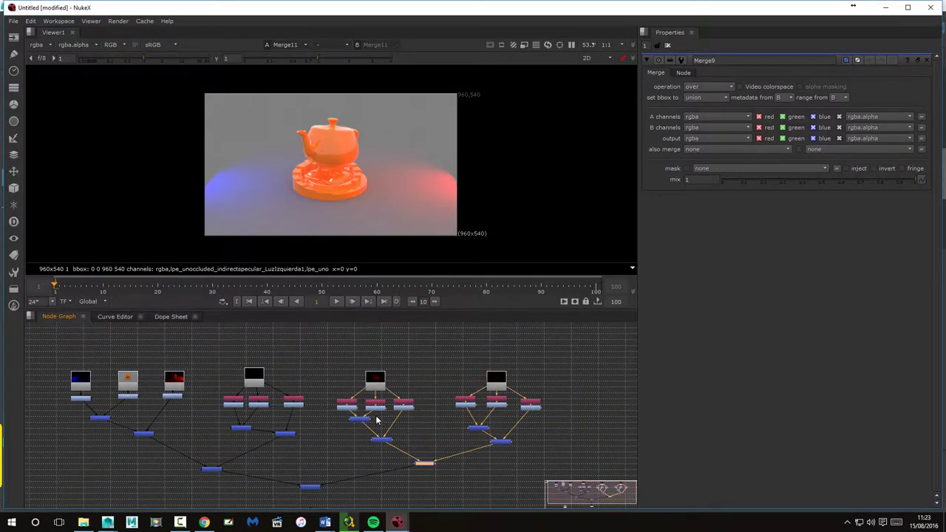
pyautogui.moveTo(339, 351); pyautogui.dragTo(558, 479)
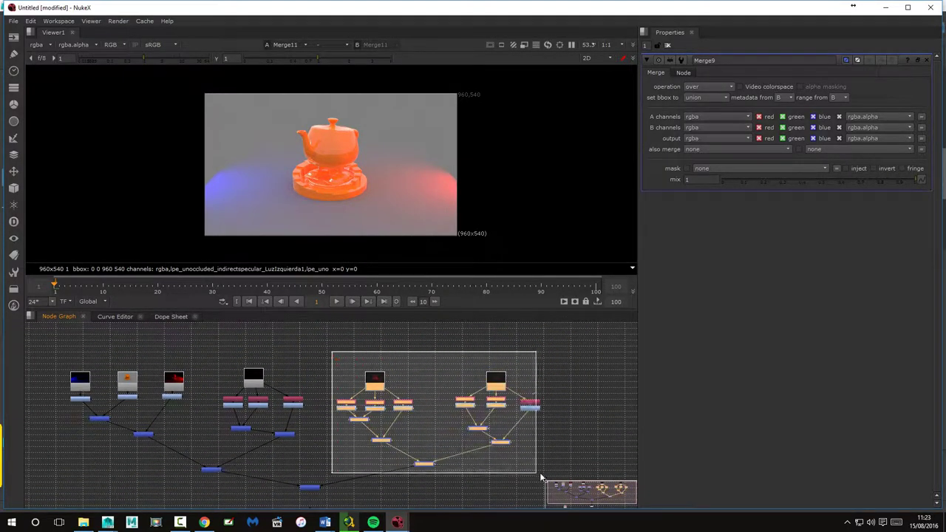
pyautogui.moveTo(577, 439); pyautogui.dragTo(607, 430)
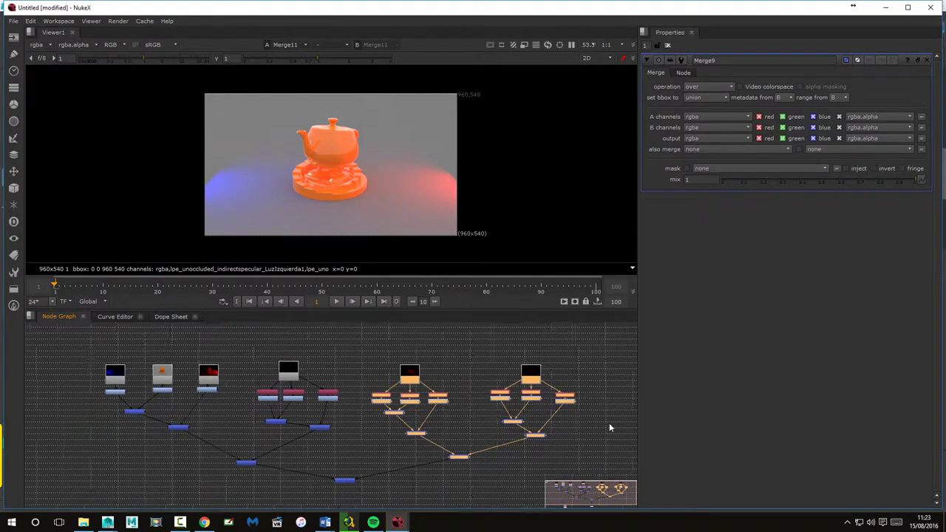
pyautogui.moveTo(65, 339); pyautogui.dragTo(331, 468)
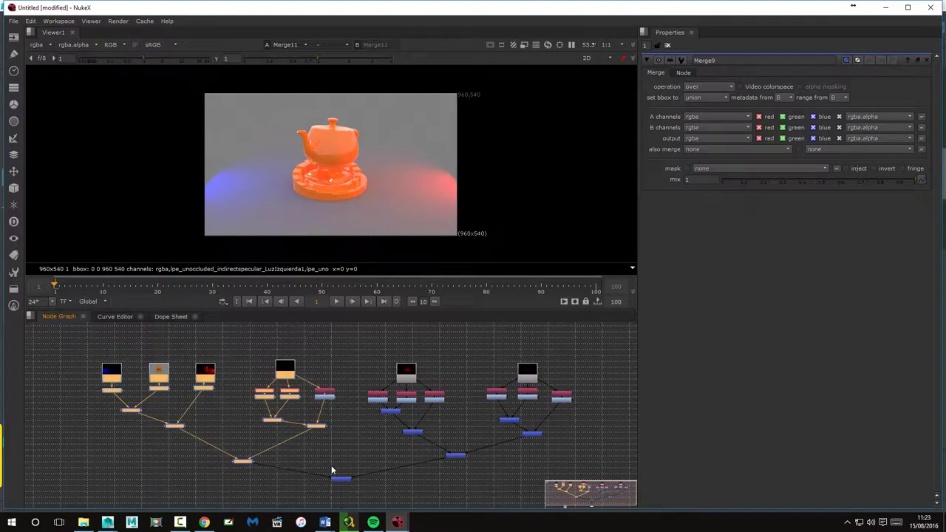
pyautogui.click(440, 485)
pyautogui.click(455, 456)
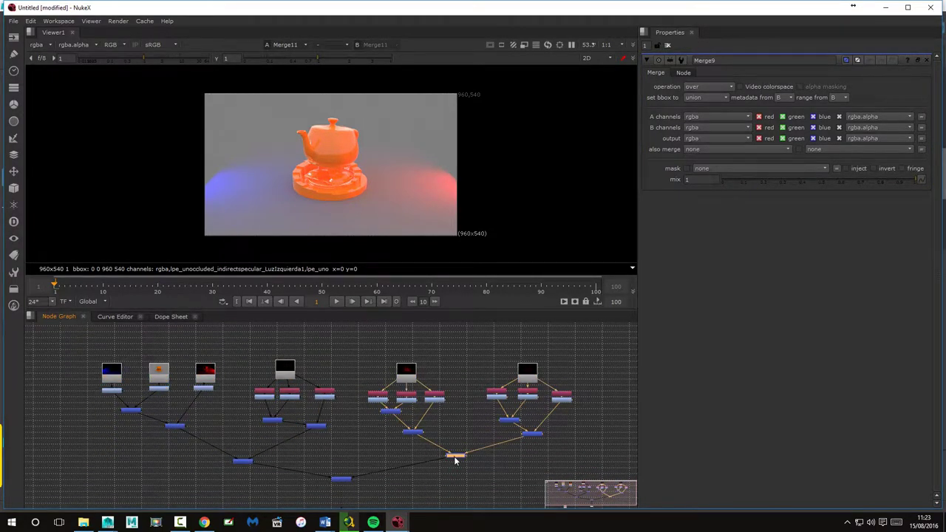
pyautogui.click(413, 433)
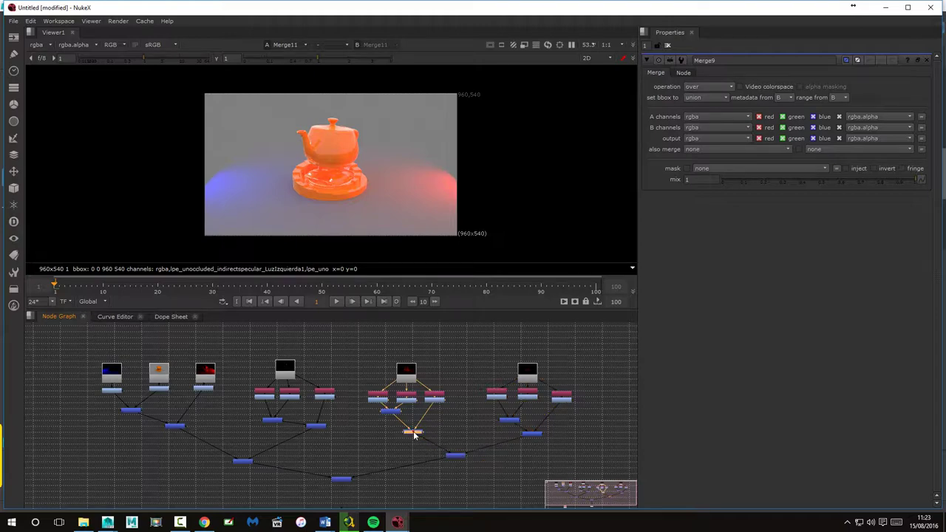
pyautogui.press('d')
pyautogui.press('d')
pyautogui.press('d')
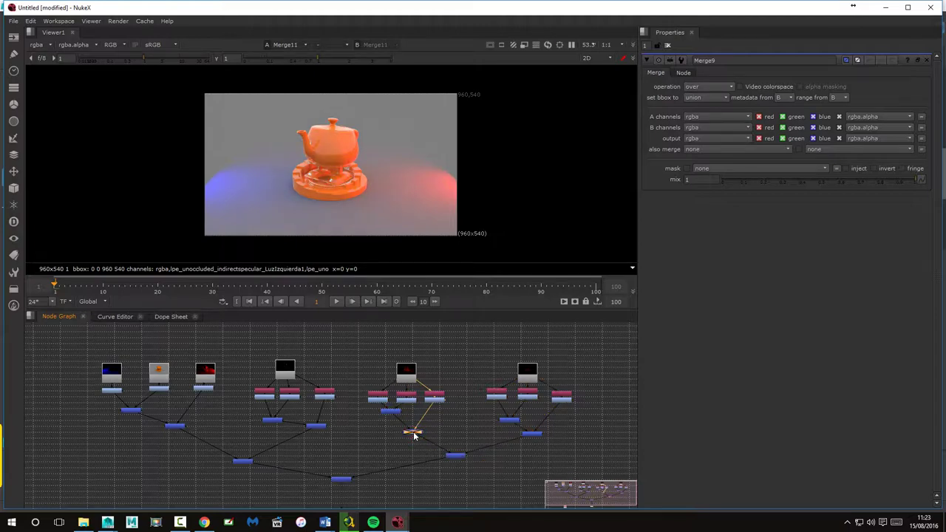
pyautogui.press('d')
# Step: Add ColorCorrect13 after Merge7
pyautogui.scroll(3, 415, 438)
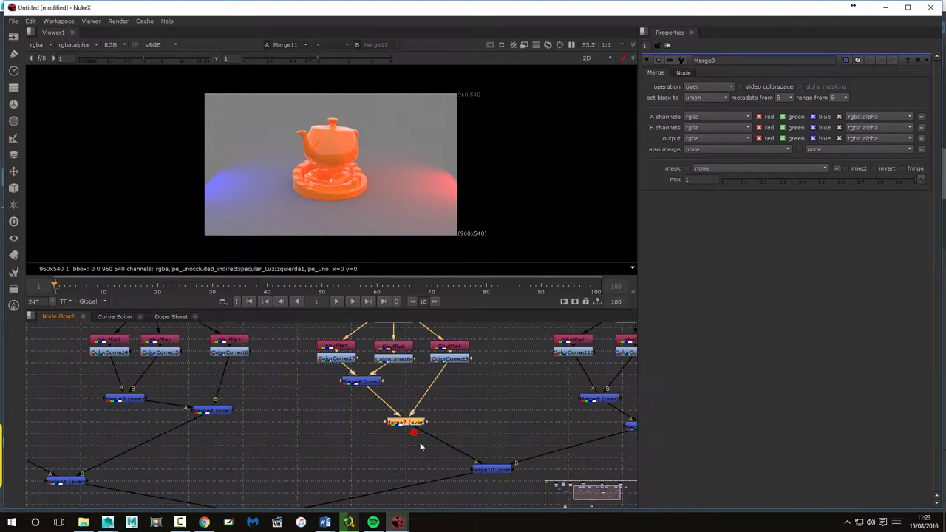
pyautogui.scroll(2, 419, 444)
pyautogui.moveTo(405, 417); pyautogui.dragTo(401, 395)
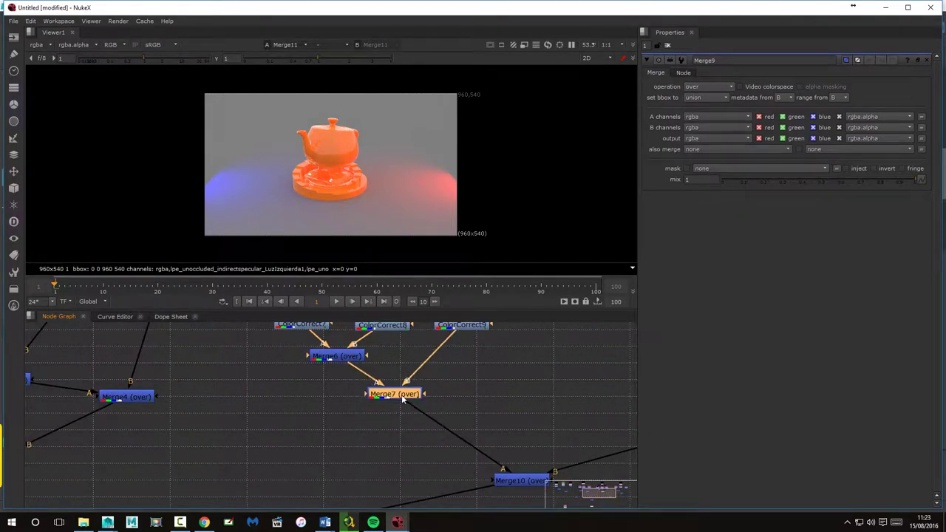
pyautogui.press('Tab')
pyautogui.write('col')
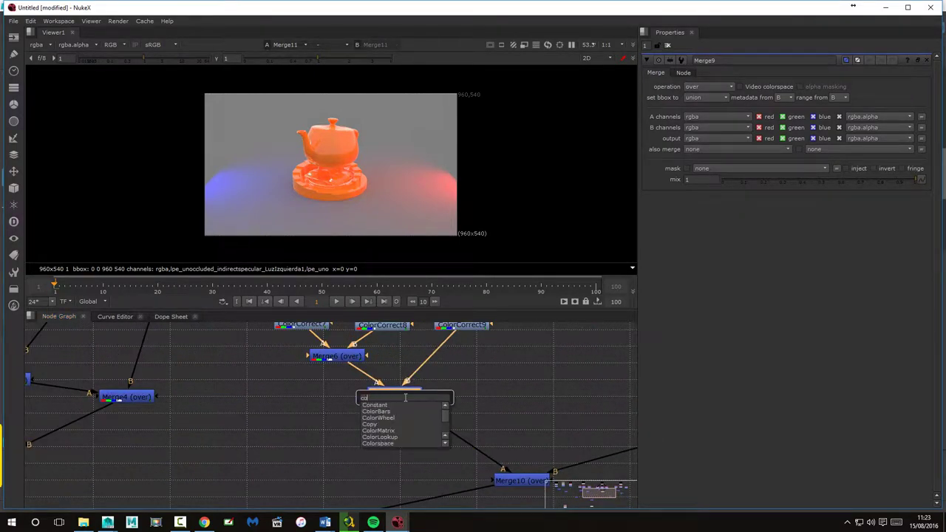
pyautogui.write('o')
pyautogui.click(386, 443)
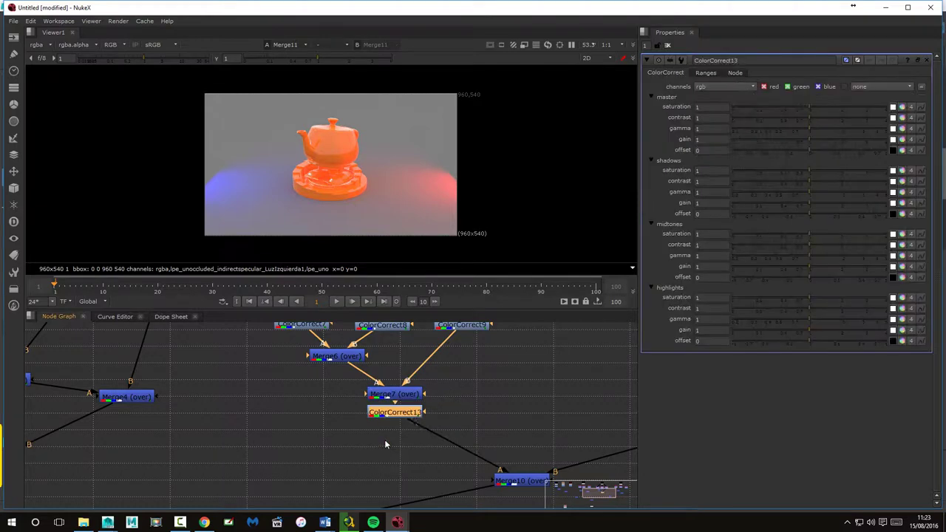
pyautogui.moveTo(407, 405); pyautogui.dragTo(407, 421)
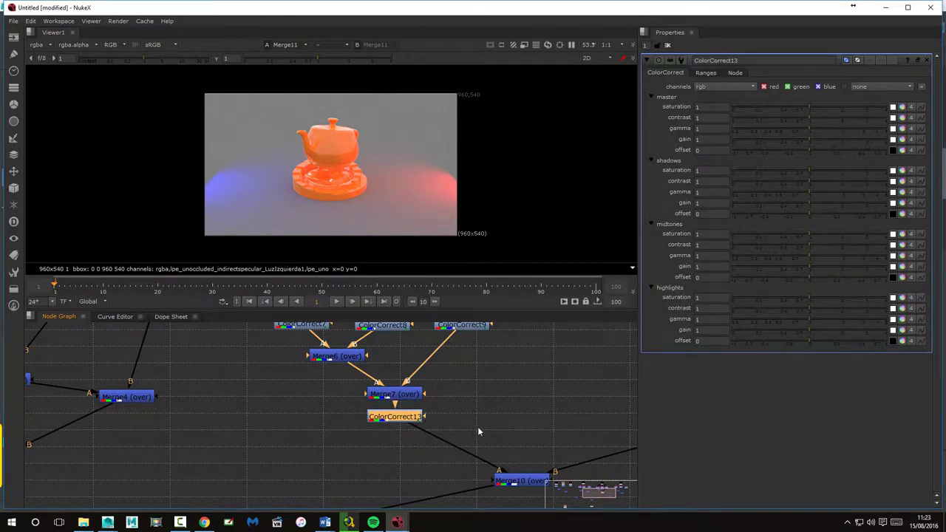
# Step: Add ColorCorrect14 after Merge9
pyautogui.scroll(-1, 479, 431)
pyautogui.scroll(-1, 504, 415)
pyautogui.scroll(1, 509, 405)
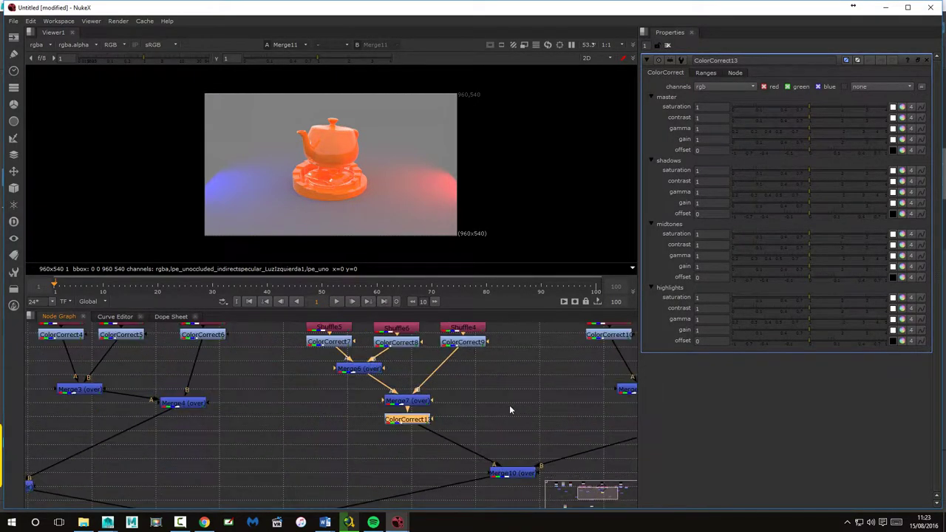
pyautogui.hscroll(5, 443, 403)
pyautogui.click(477, 405)
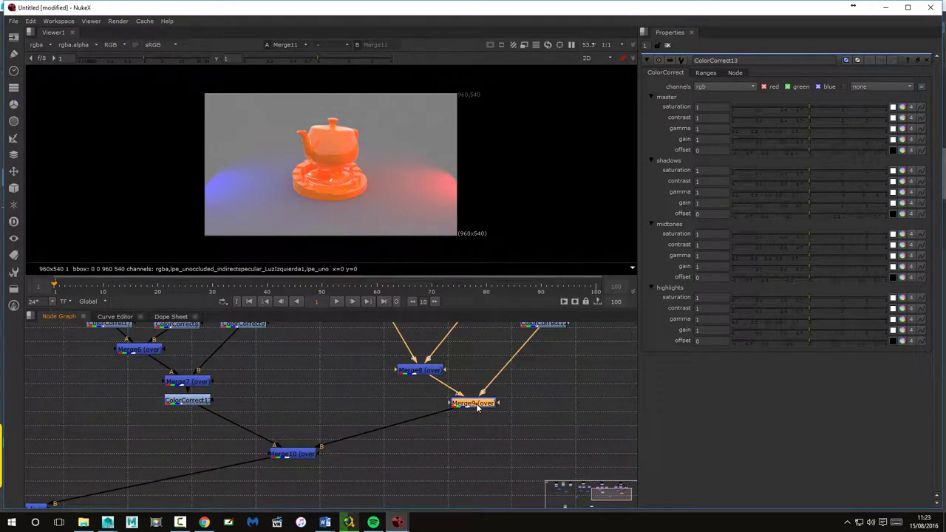
pyautogui.press('Tab')
pyautogui.write('color')
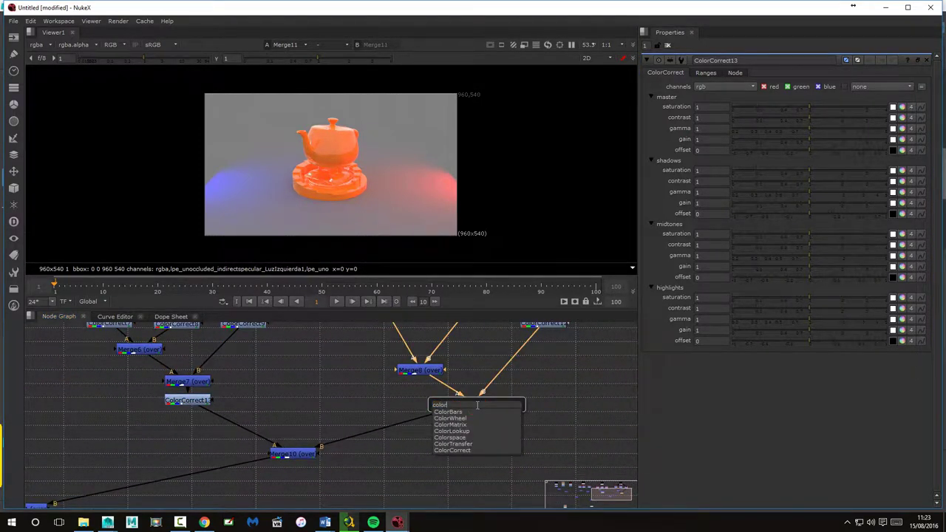
pyautogui.click(455, 450)
# Step: Lower the new ColorCorrects' master gain to about 0.51 to darken the render
pyautogui.moveTo(329, 414); pyautogui.dragTo(520, 410)
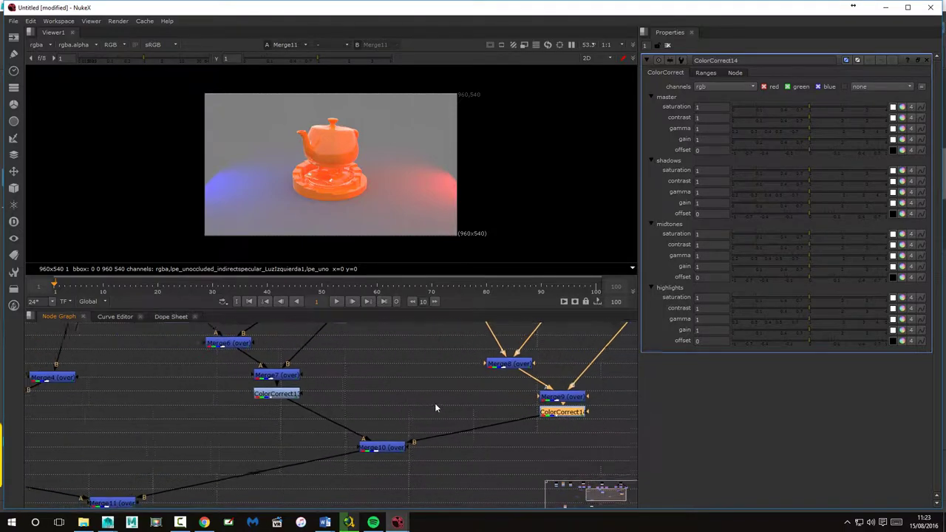
pyautogui.click(381, 396)
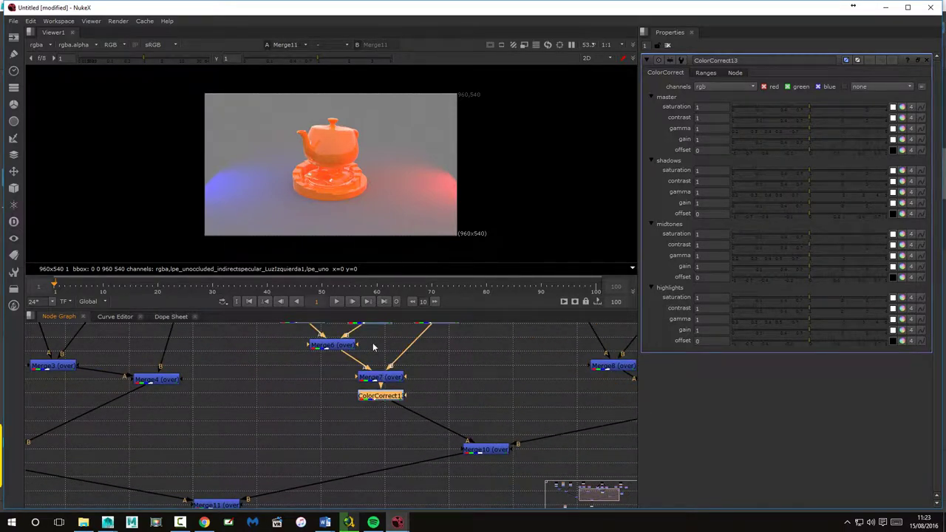
pyautogui.moveTo(809, 139)
pyautogui.mouseDown()
pyautogui.moveTo(744, 139)
pyautogui.moveTo(787, 139)
pyautogui.mouseUp()
pyautogui.moveTo(786, 139); pyautogui.dragTo(809, 139)
pyautogui.moveTo(579, 383); pyautogui.dragTo(482, 369)
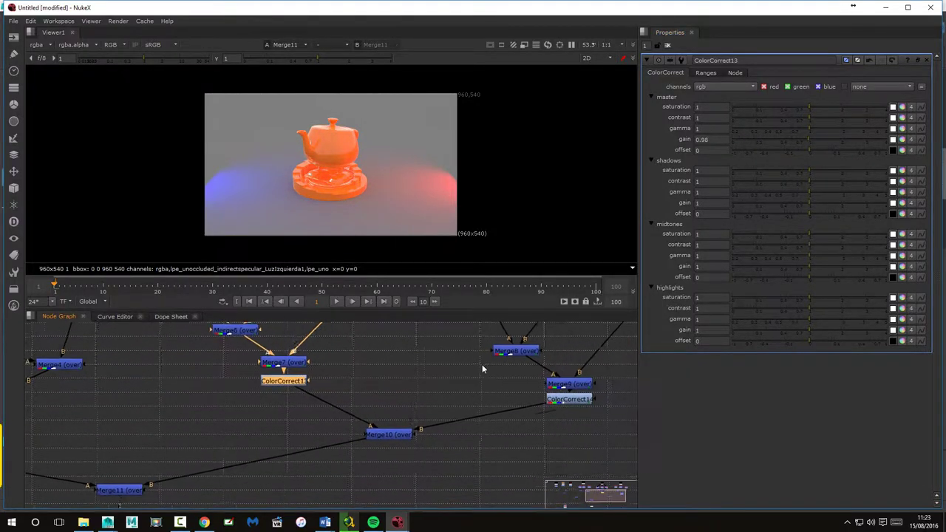
pyautogui.click(564, 401)
pyautogui.moveTo(811, 139)
pyautogui.mouseDown()
pyautogui.moveTo(763, 138)
pyautogui.moveTo(785, 139)
pyautogui.mouseUp()
# Step: Align Merge4 level with Merge3 in the node graph
pyautogui.scroll(-5, 177, 421)
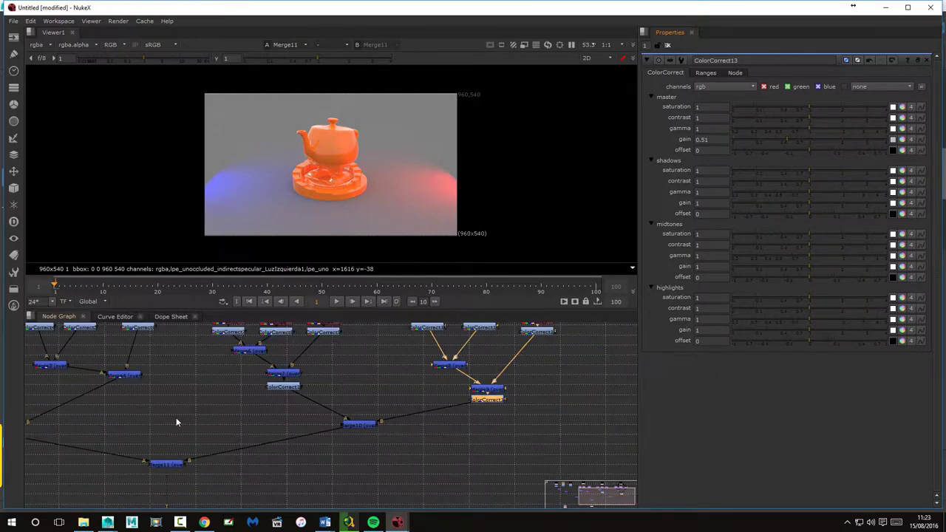
pyautogui.scroll(3, 412, 448)
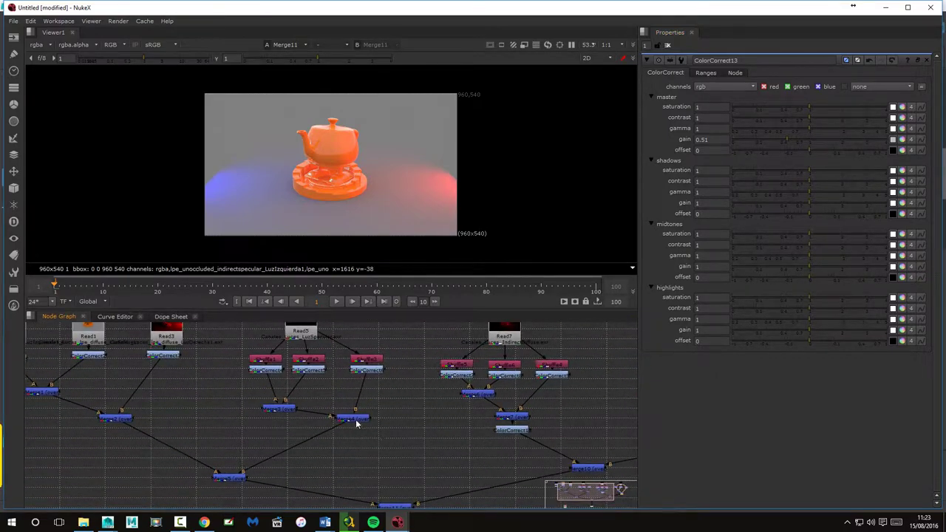
pyautogui.moveTo(358, 419); pyautogui.dragTo(357, 416)
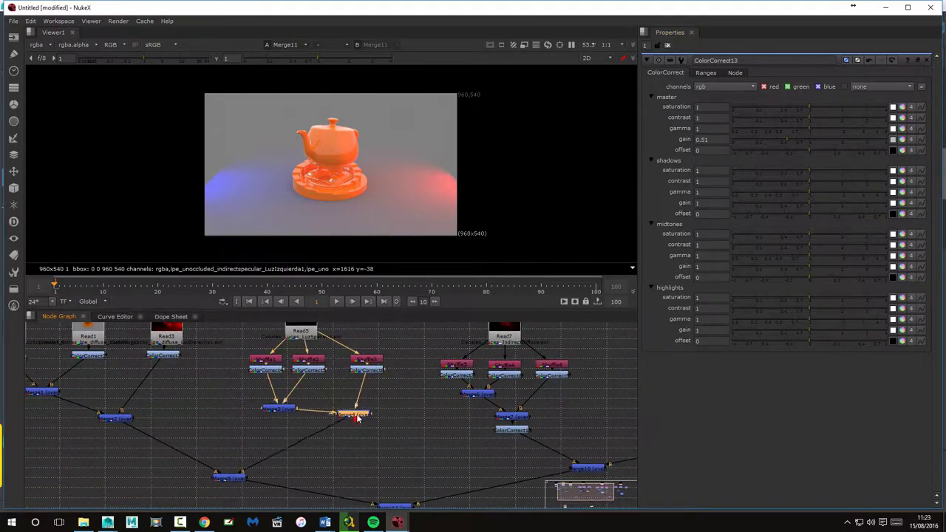
# Step: Lower ColorCorrect6's master gain, then set the Read3 ColorCorrect's gain to 0.8 and back to 1
pyautogui.doubleClick(364, 370)
pyautogui.moveTo(808, 140)
pyautogui.mouseDown()
pyautogui.moveTo(746, 140)
pyautogui.moveTo(798, 145)
pyautogui.mouseUp()
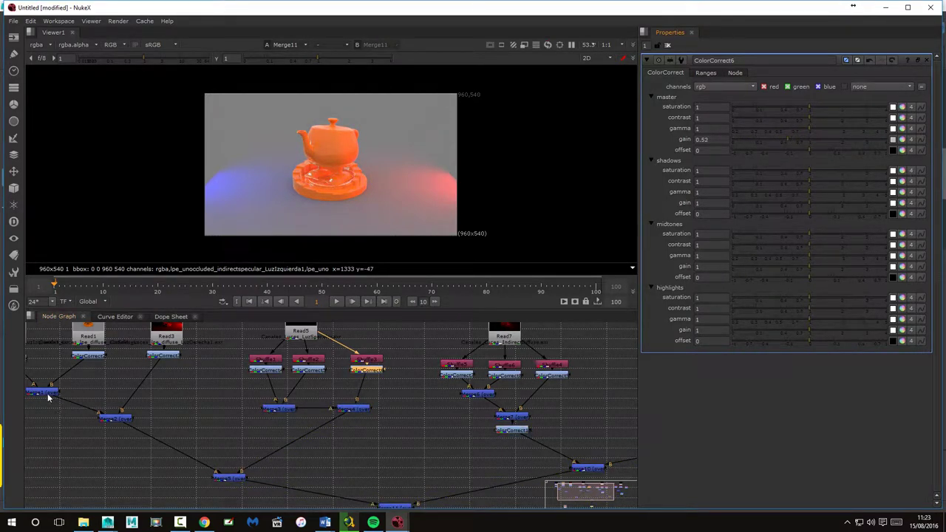
pyautogui.click(167, 358)
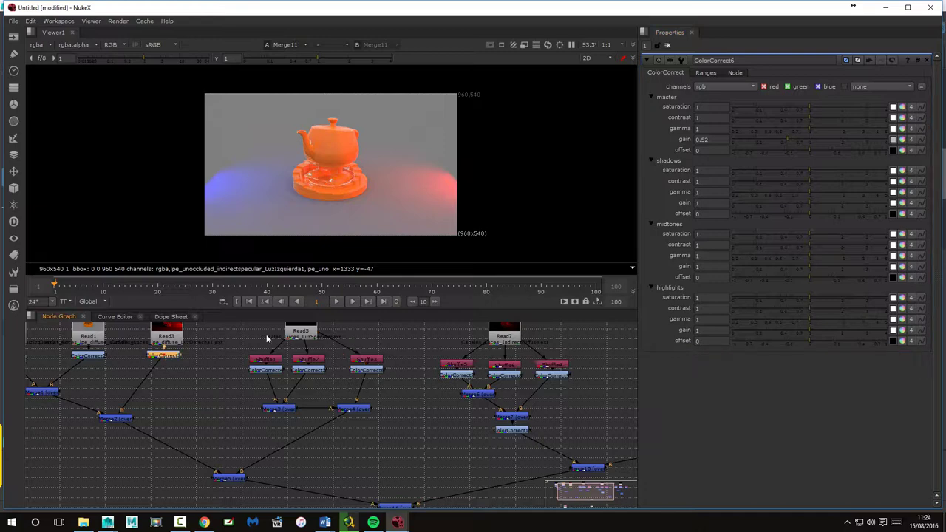
pyautogui.moveTo(788, 138); pyautogui.dragTo(799, 146)
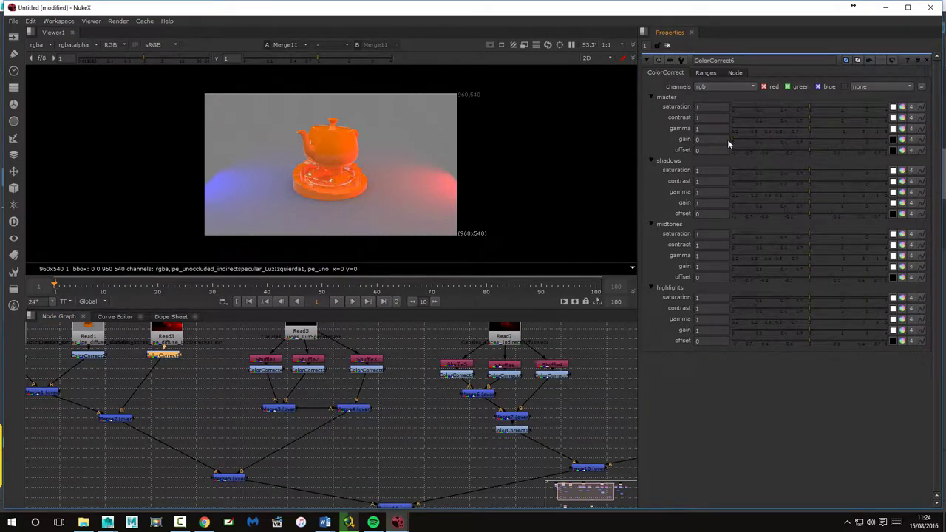
pyautogui.click(809, 139)
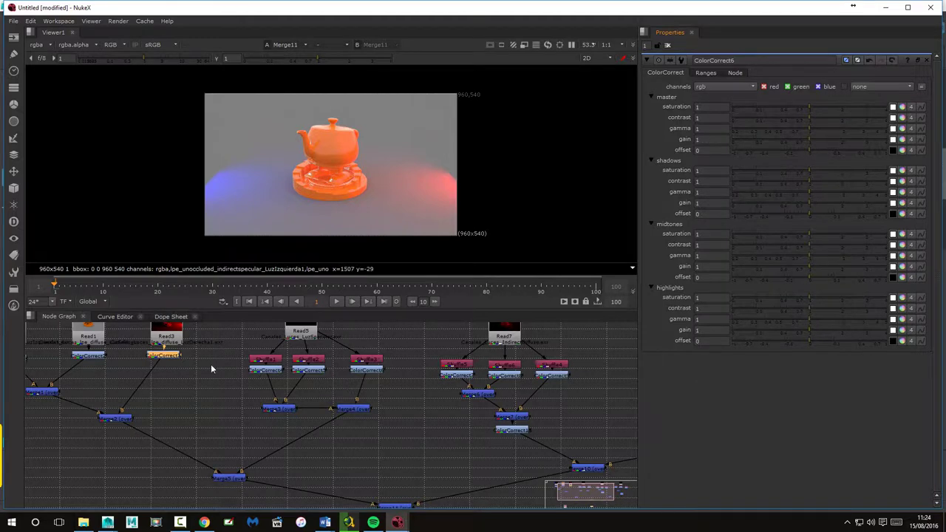
# Step: Zero ColorCorrect3's master gain to remove the red light from the render
pyautogui.doubleClick(176, 356)
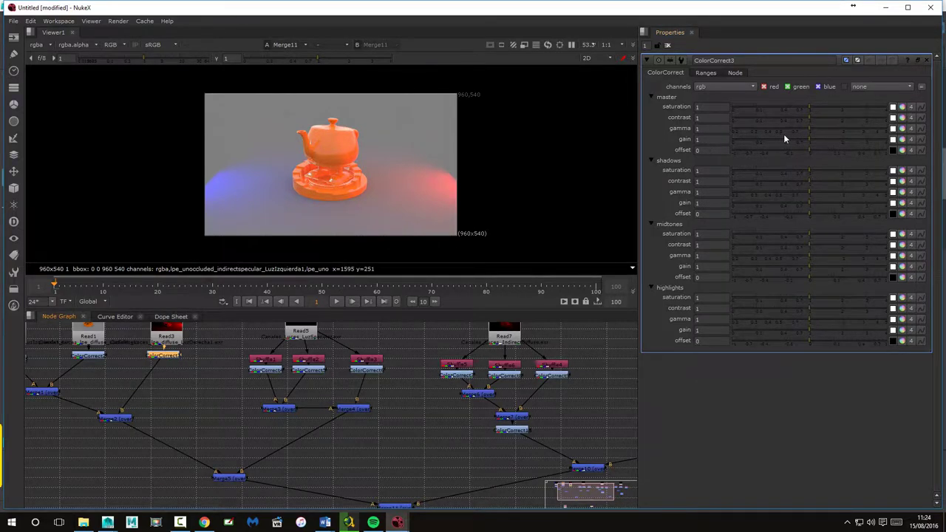
pyautogui.moveTo(809, 139); pyautogui.dragTo(725, 138)
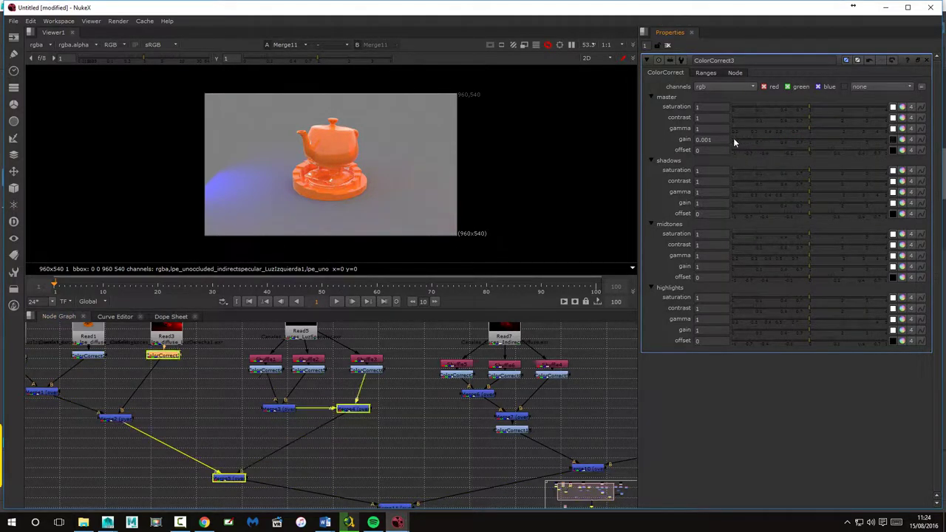
pyautogui.press('f')
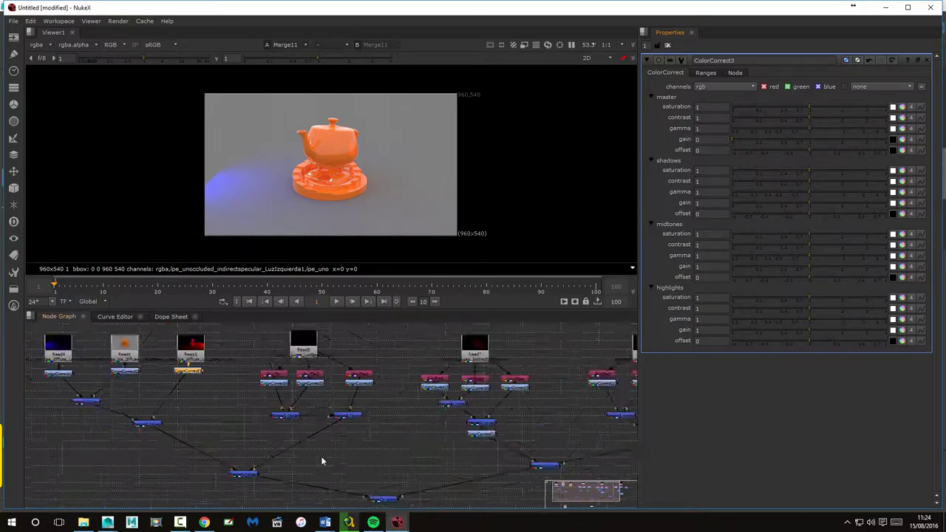
pyautogui.scroll(3, 344, 405)
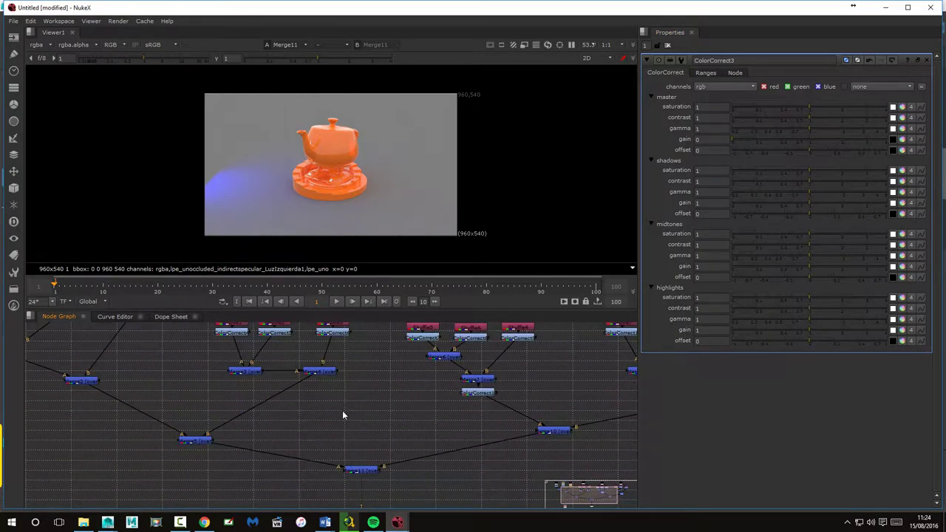
pyautogui.scroll(1, 342, 411)
pyautogui.moveTo(356, 408); pyautogui.dragTo(381, 419)
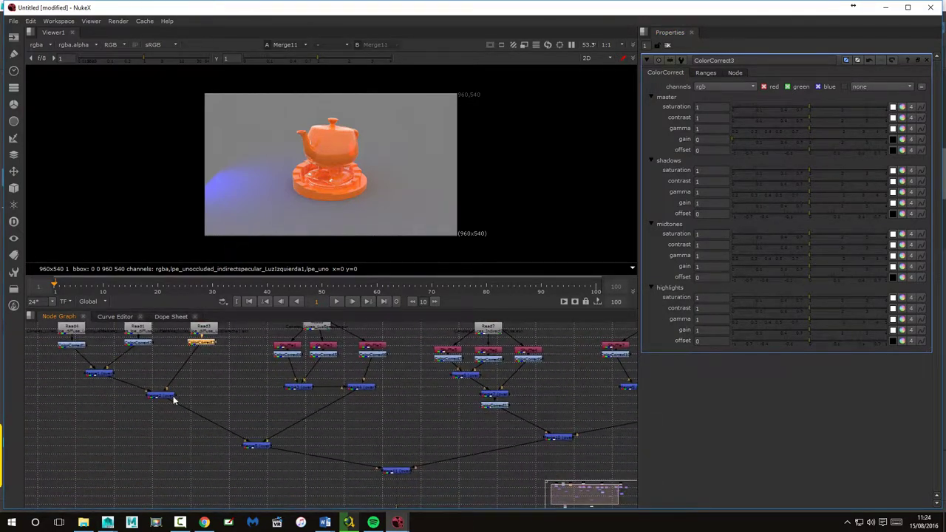
# Step: Nudge Merge4 down, copy and paste it, and raise ColorCorrect8's gain to brighten its pass
pyautogui.moveTo(170, 397); pyautogui.dragTo(170, 404)
pyautogui.hotkey('ctrl', 'c')
pyautogui.hotkey('ctrl', 'v')
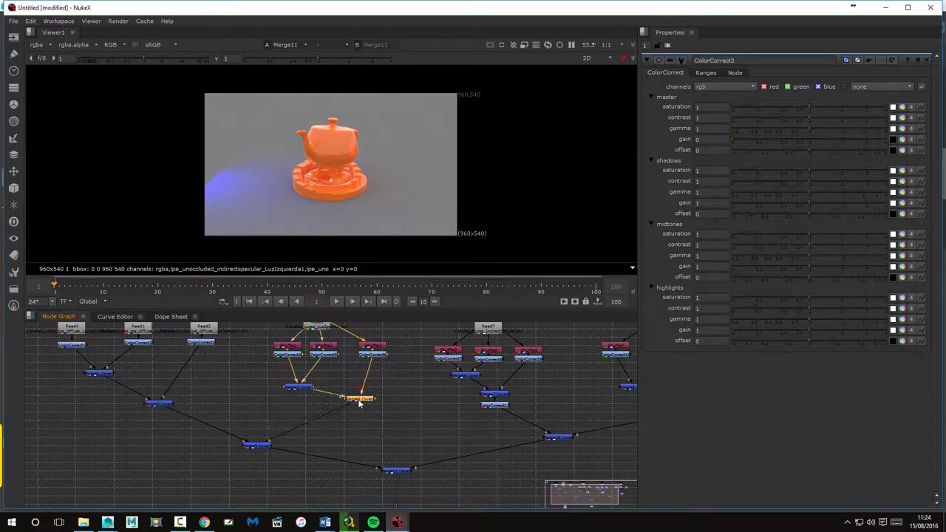
pyautogui.moveTo(515, 416)
pyautogui.mouseDown()
pyautogui.moveTo(427, 431)
pyautogui.moveTo(433, 437)
pyautogui.mouseUp()
pyautogui.click(408, 377)
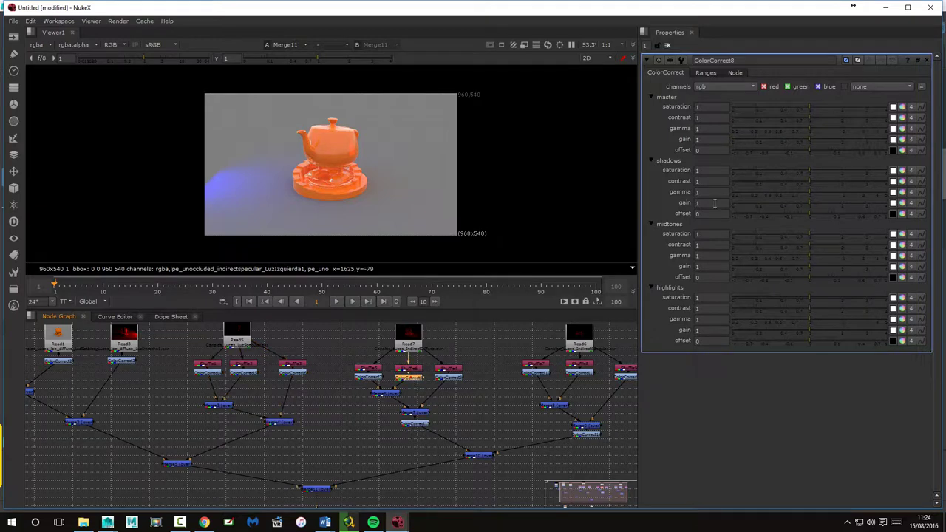
pyautogui.moveTo(808, 138)
pyautogui.mouseDown()
pyautogui.moveTo(829, 139)
pyautogui.moveTo(800, 140)
pyautogui.mouseUp()
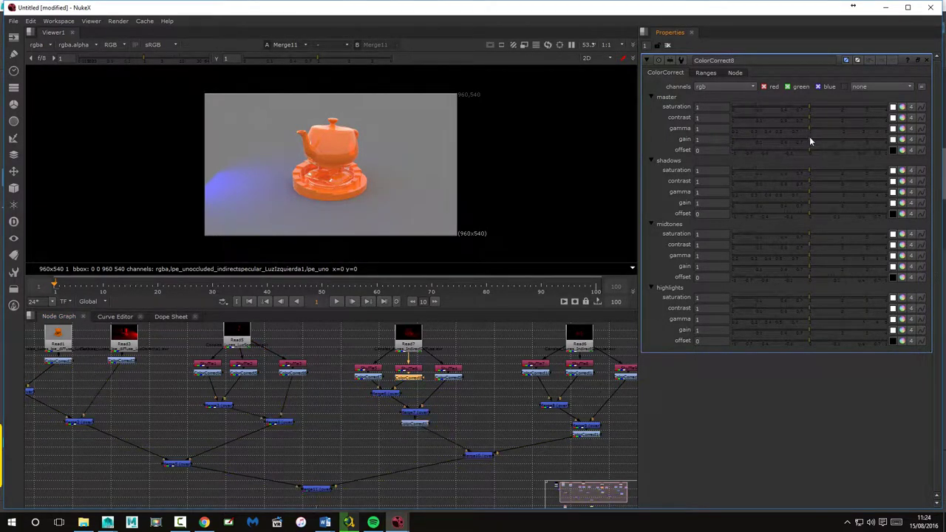